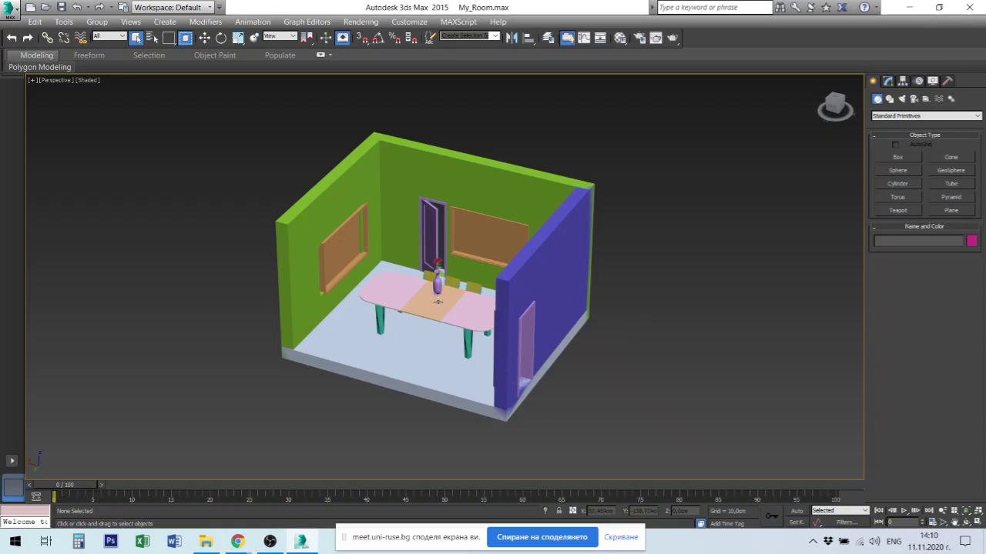
# Select the purple vase on the table and zoom in toward it.
pyautogui.click(439, 282)
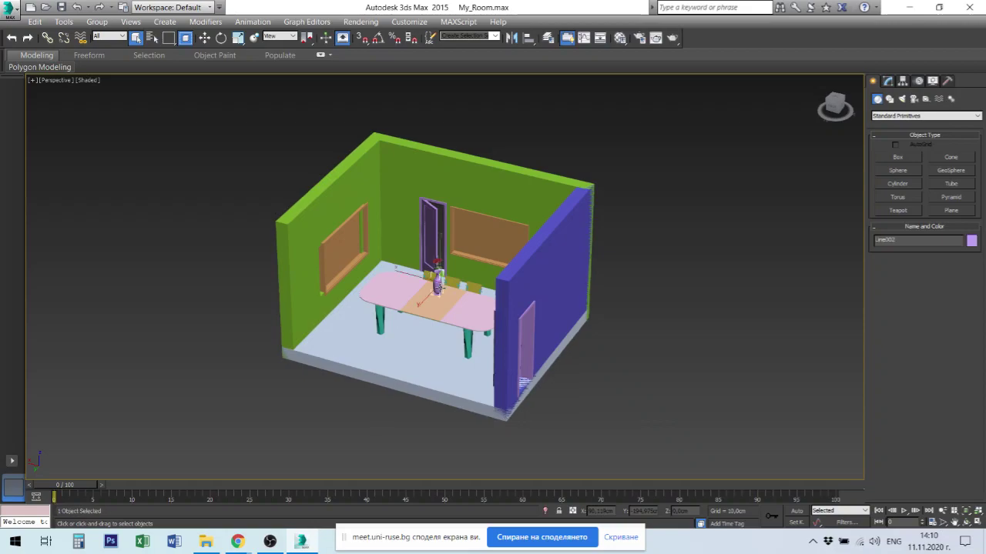
pyautogui.scroll(3, 439, 284)
pyautogui.scroll(3, 439, 285)
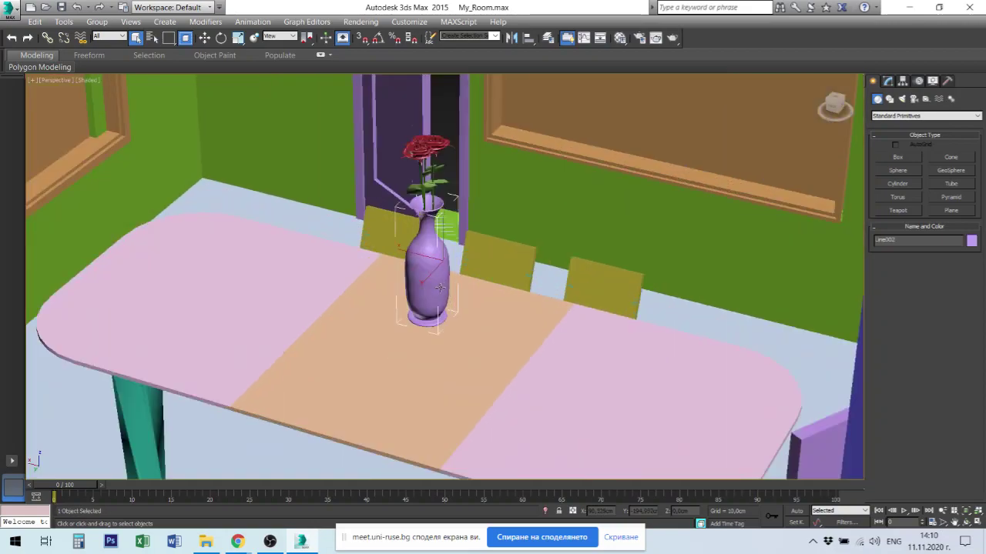
pyautogui.scroll(1, 440, 287)
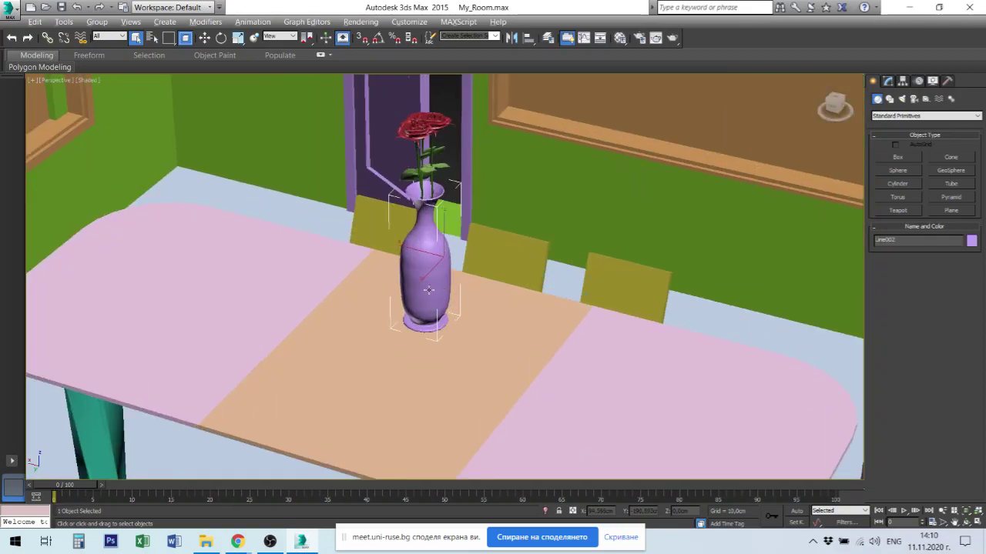
# Orbit and pan the Perspective view to frame the table and vase from above.
pyautogui.moveTo(429, 290)
pyautogui.keyDown('alt'); pyautogui.mouseDown(button='middle')
pyautogui.moveTo(462, 286)
pyautogui.moveTo(454, 295)
pyautogui.moveTo(465, 276)
pyautogui.moveTo(446, 285)
pyautogui.mouseUp(button='middle'); pyautogui.keyUp('alt')
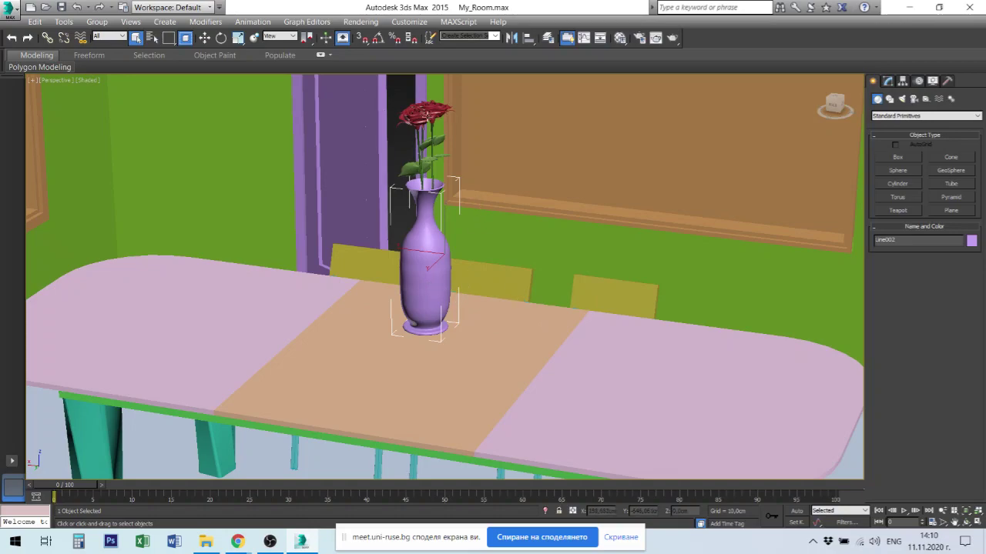
pyautogui.scroll(5, 435, 163)
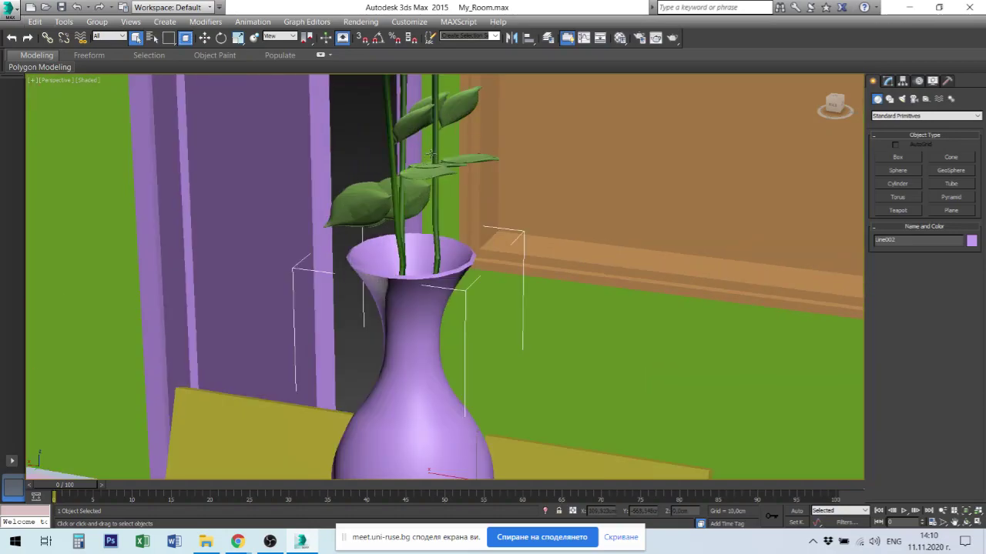
pyautogui.scroll(-5, 431, 154)
pyautogui.moveTo(431, 154)
pyautogui.keyDown('alt'); pyautogui.mouseDown(button='middle')
pyautogui.moveTo(431, 121)
pyautogui.moveTo(442, 120)
pyautogui.mouseUp(button='middle'); pyautogui.keyUp('alt')
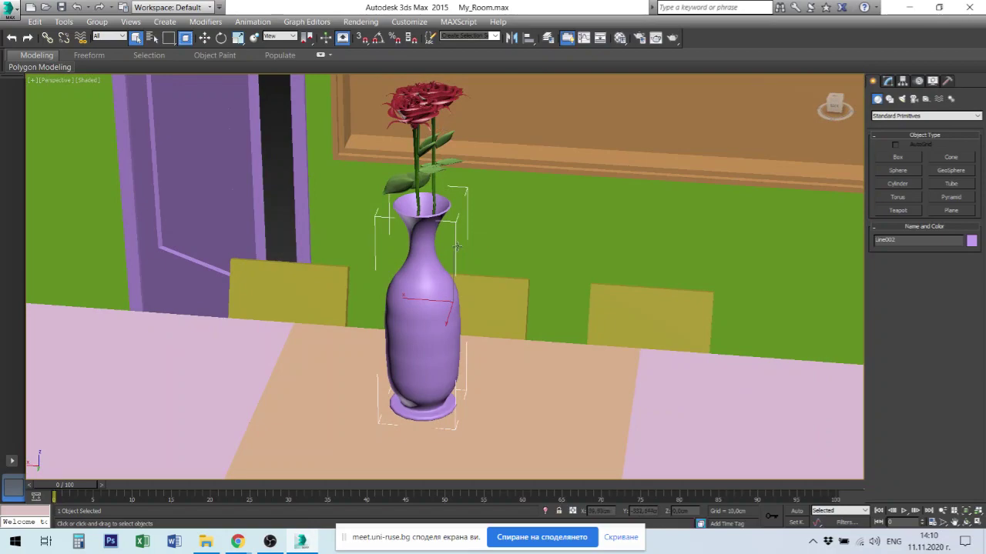
pyautogui.scroll(-5, 509, 314)
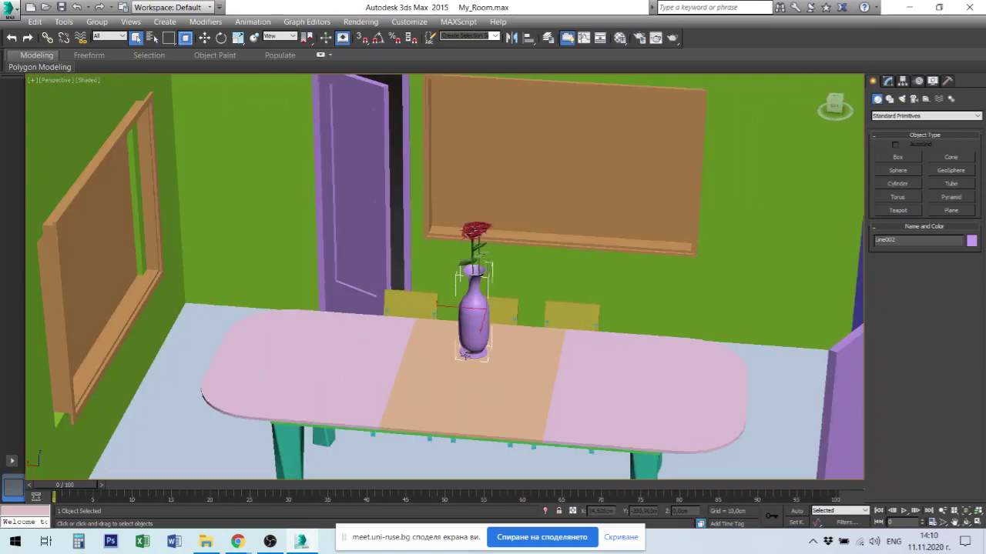
pyautogui.moveTo(504, 355)
pyautogui.mouseDown(button='middle')
pyautogui.moveTo(528, 350)
pyautogui.moveTo(545, 329)
pyautogui.moveTo(551, 342)
pyautogui.mouseUp(button='middle')
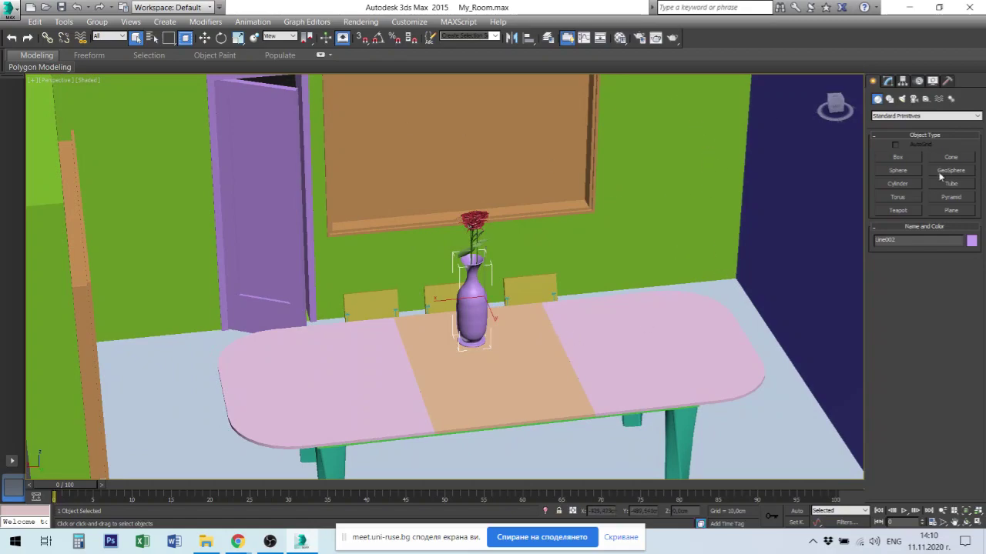
# Create Teapot001 on the tabletop with a 14.887 cm radius, then show four viewports.
pyautogui.click(901, 210)
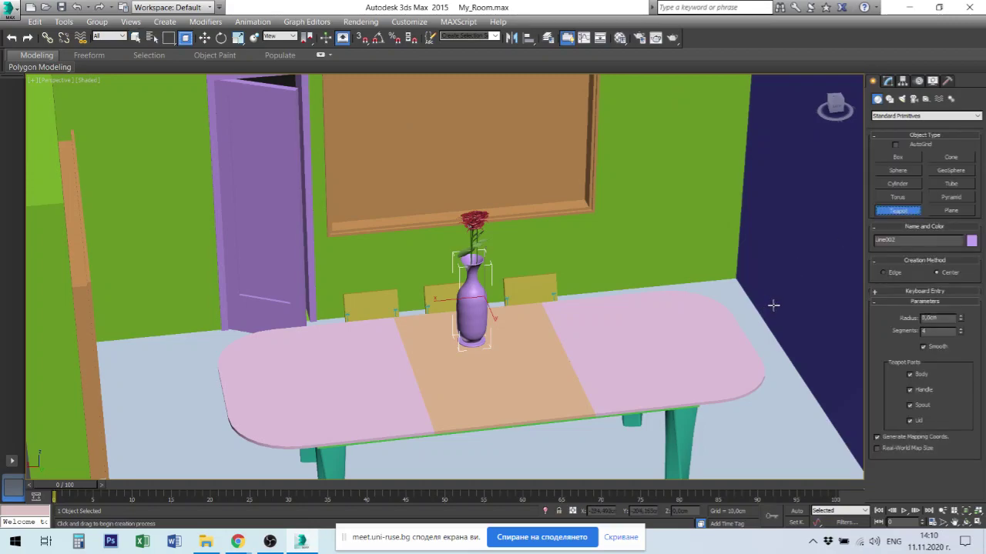
pyautogui.click(616, 335)
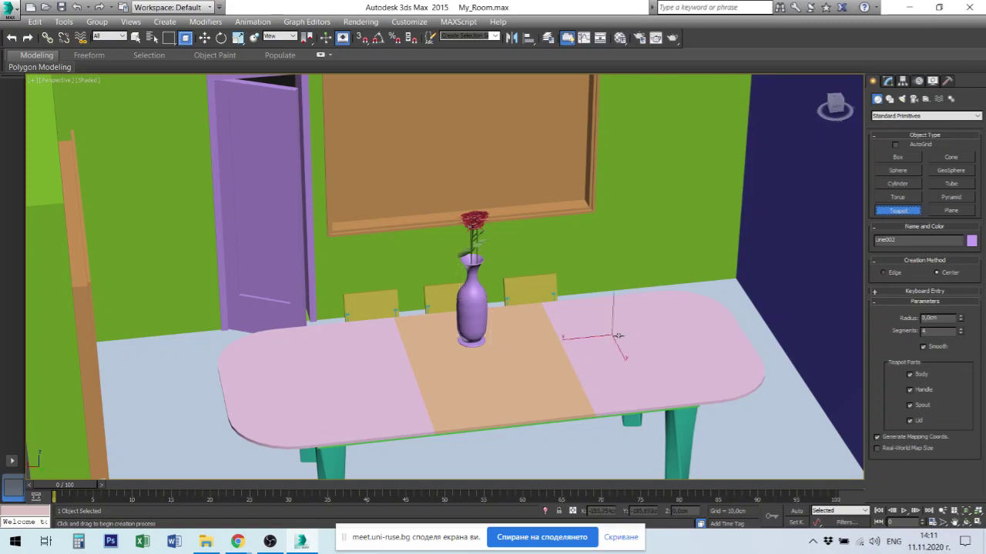
pyautogui.moveTo(618, 336); pyautogui.dragTo(629, 339)
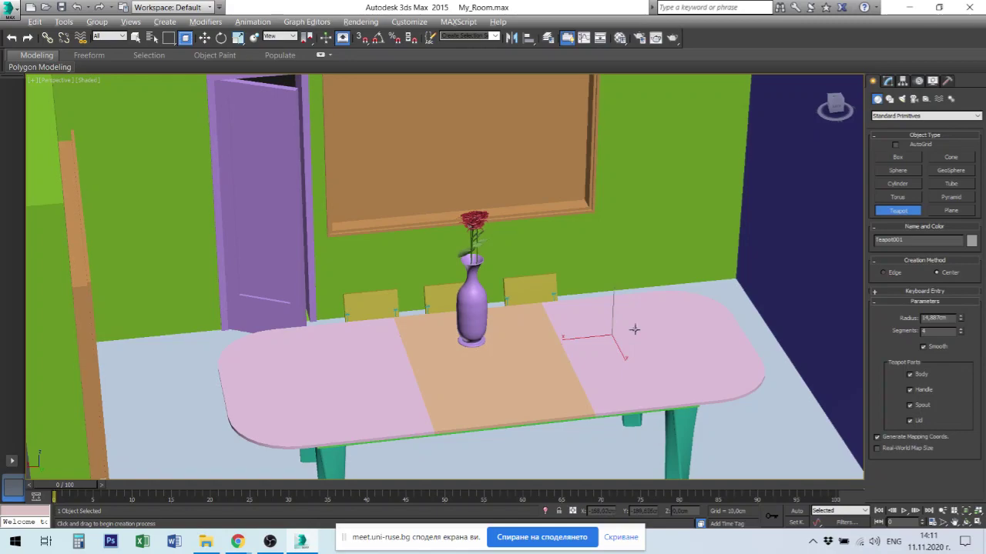
pyautogui.hotkey('alt', 'w')
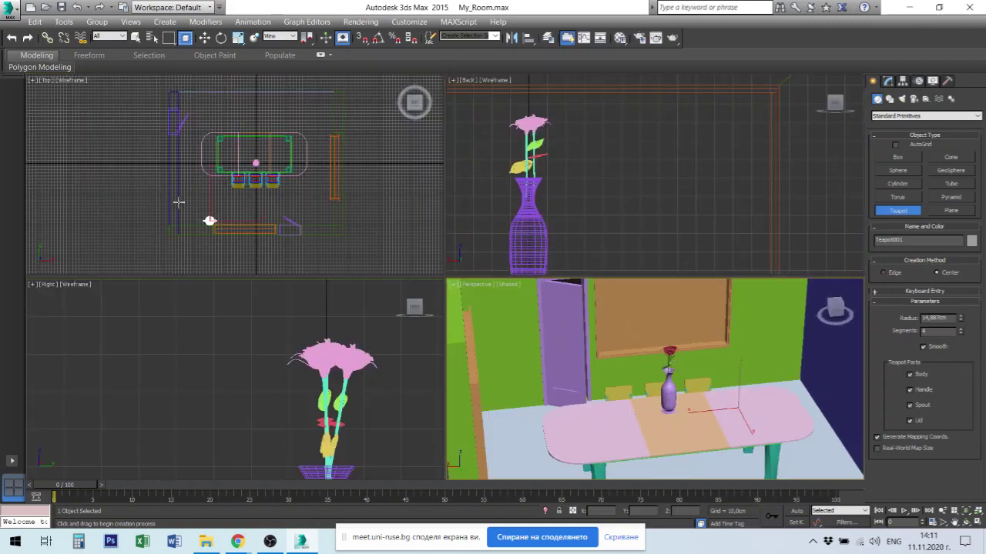
# Move Teapot001 in the Top view to sit beside the vase at the table centre.
pyautogui.rightClick(194, 210)
pyautogui.rightClick(209, 219)
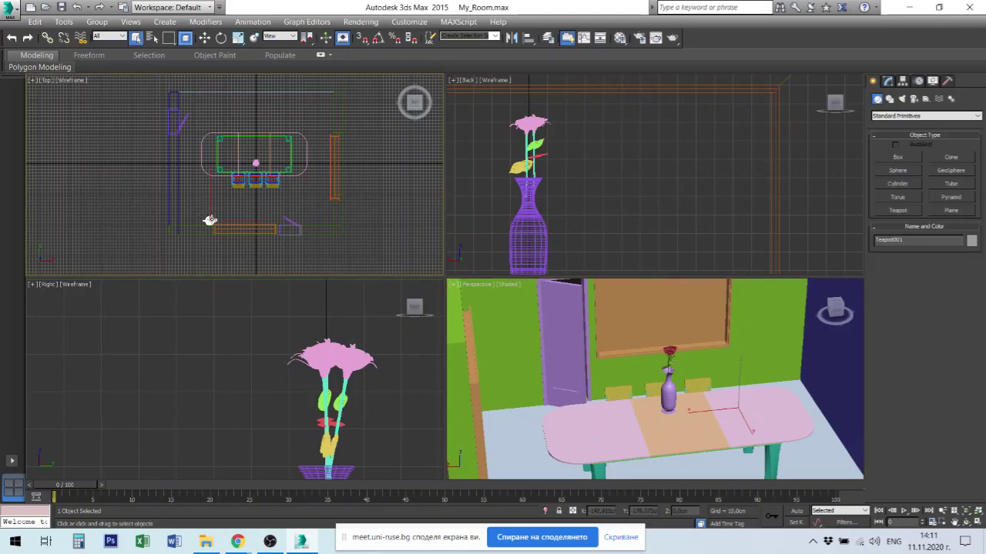
pyautogui.rightClick(209, 220)
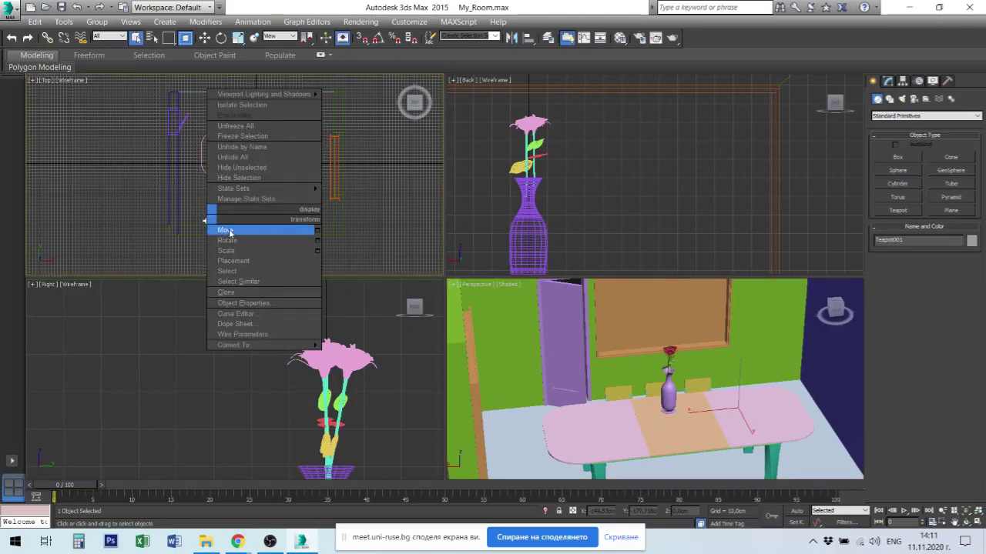
pyautogui.click(223, 228)
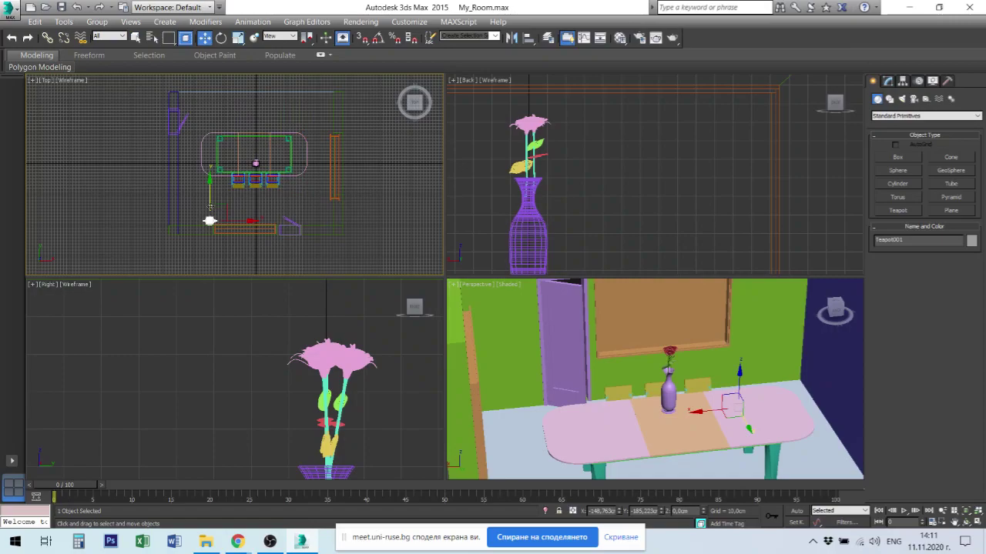
pyautogui.moveTo(211, 206)
pyautogui.mouseDown()
pyautogui.moveTo(222, 156)
pyautogui.moveTo(254, 160)
pyautogui.mouseUp()
pyautogui.moveTo(252, 159); pyautogui.dragTo(248, 156, button='middle')
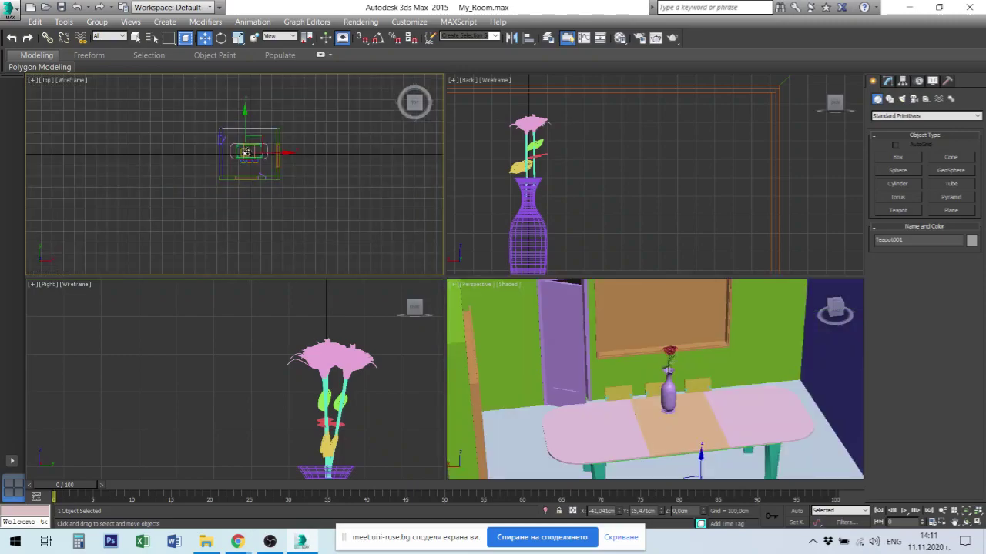
pyautogui.moveTo(238, 132); pyautogui.dragTo(238, 137)
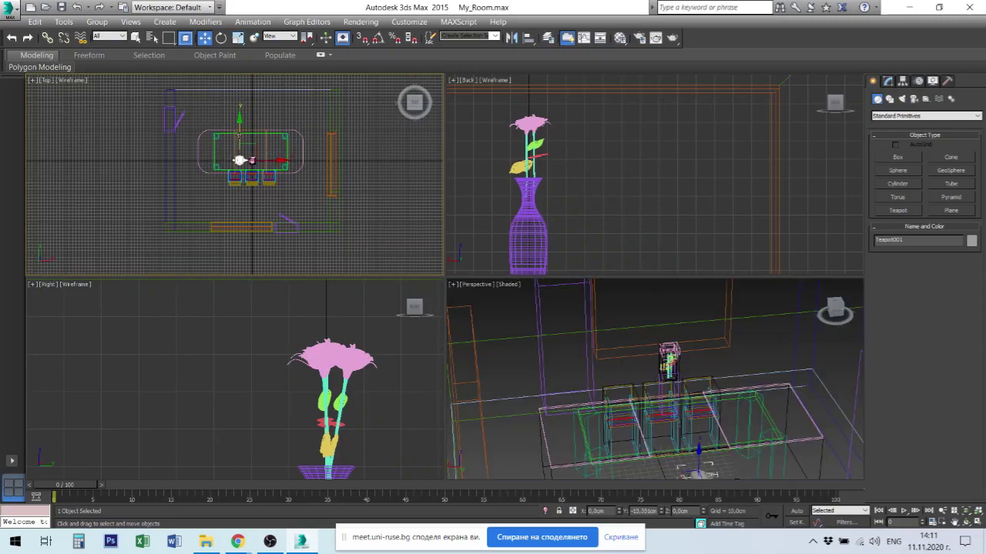
# Briefly select and deselect the table group Masa, then reselect the teapot.
pyautogui.click(264, 160)
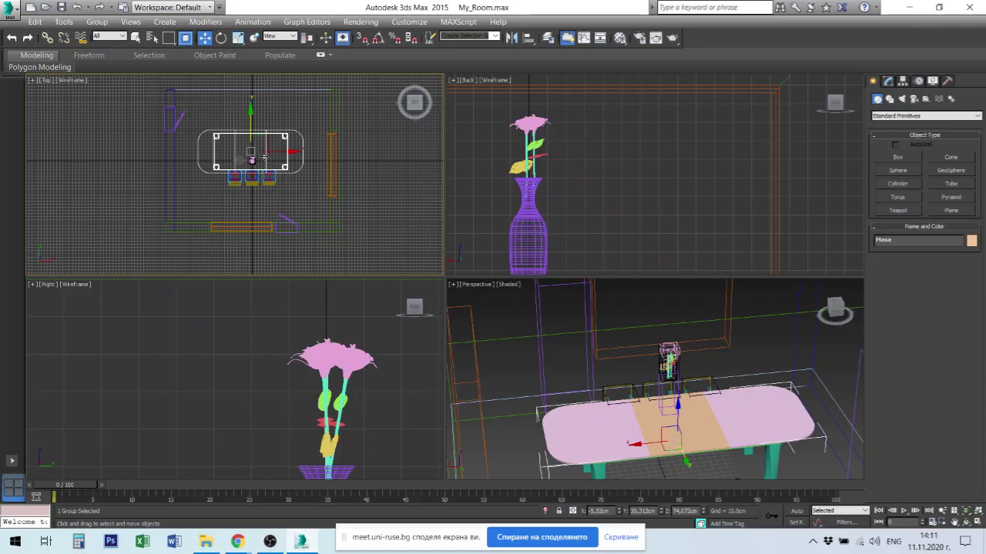
pyautogui.click(360, 232)
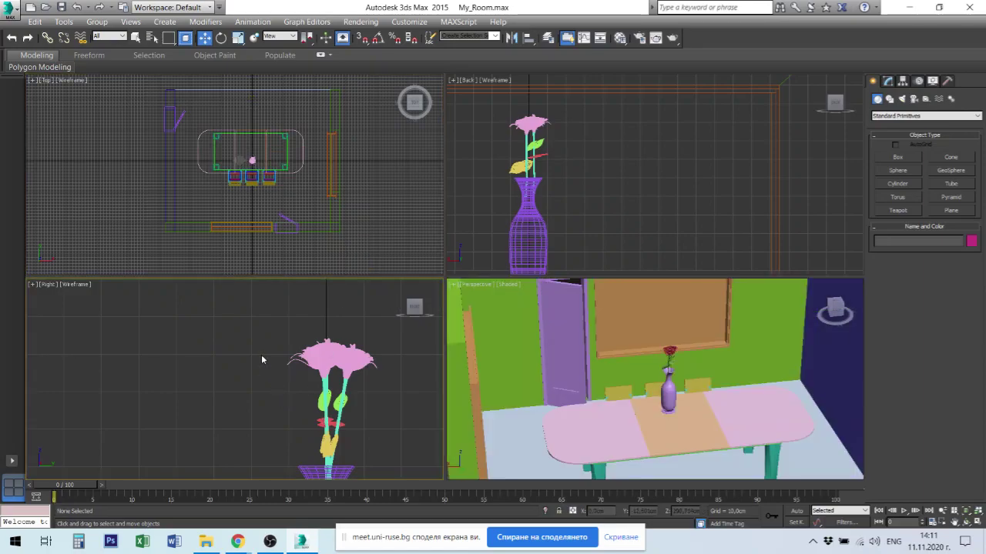
pyautogui.scroll(5, 246, 163)
pyautogui.click(225, 154)
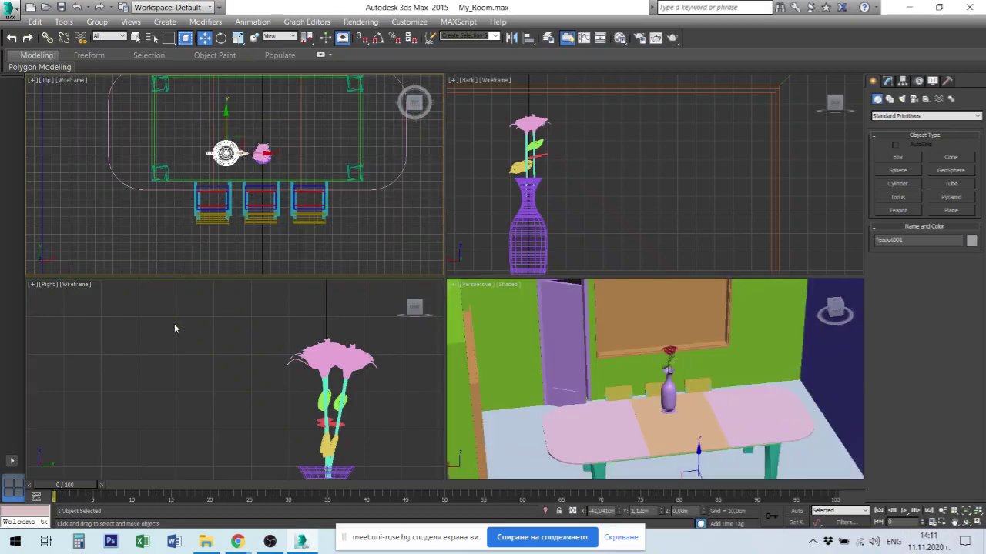
# Raise Teapot001 in the side view to about 120.8 cm onto the tabletop.
pyautogui.rightClick(174, 324)
pyautogui.scroll(-3, 178, 325)
pyautogui.scroll(-2, 178, 325)
pyautogui.moveTo(254, 416)
pyautogui.mouseDown(button='middle')
pyautogui.moveTo(264, 344)
pyautogui.moveTo(267, 361)
pyautogui.mouseUp(button='middle')
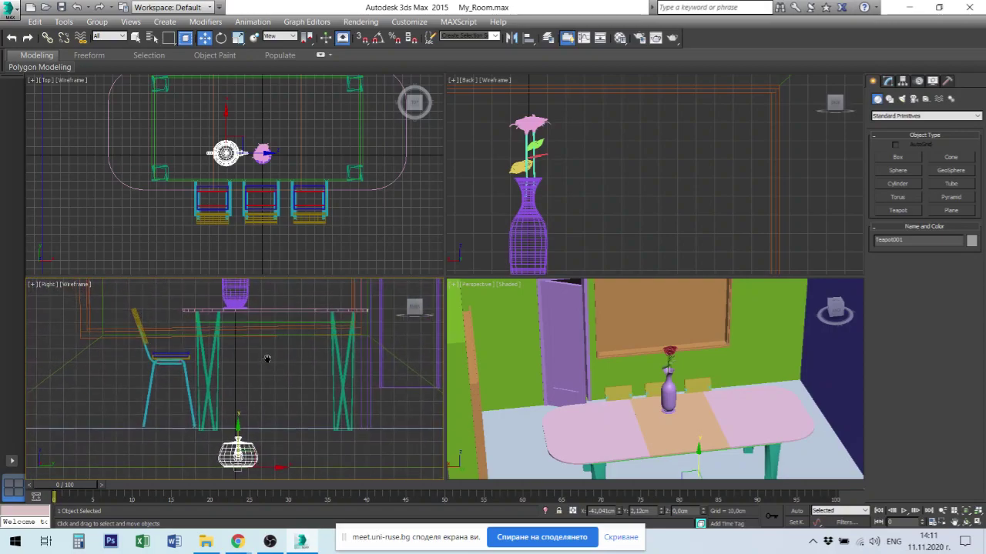
pyautogui.rightClick(239, 422)
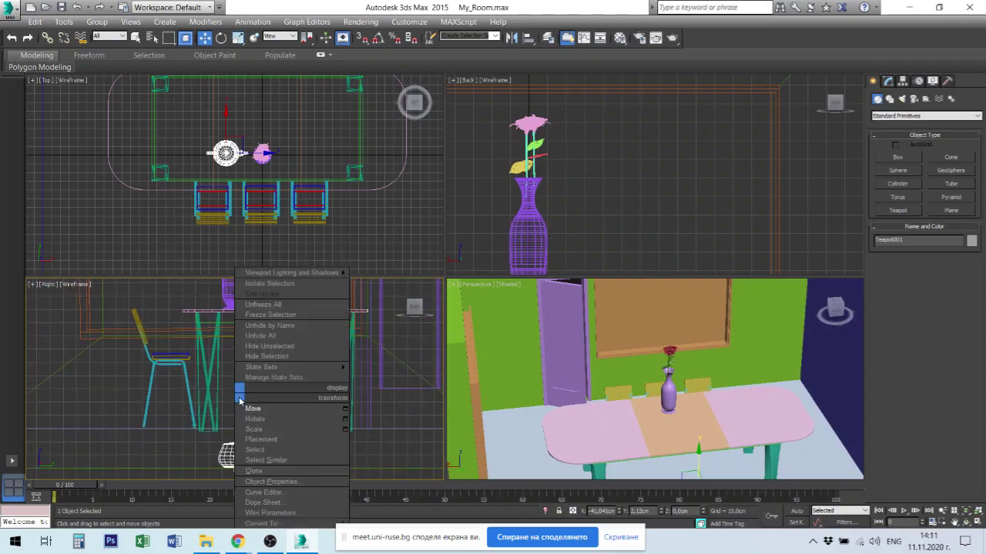
pyautogui.click(245, 408)
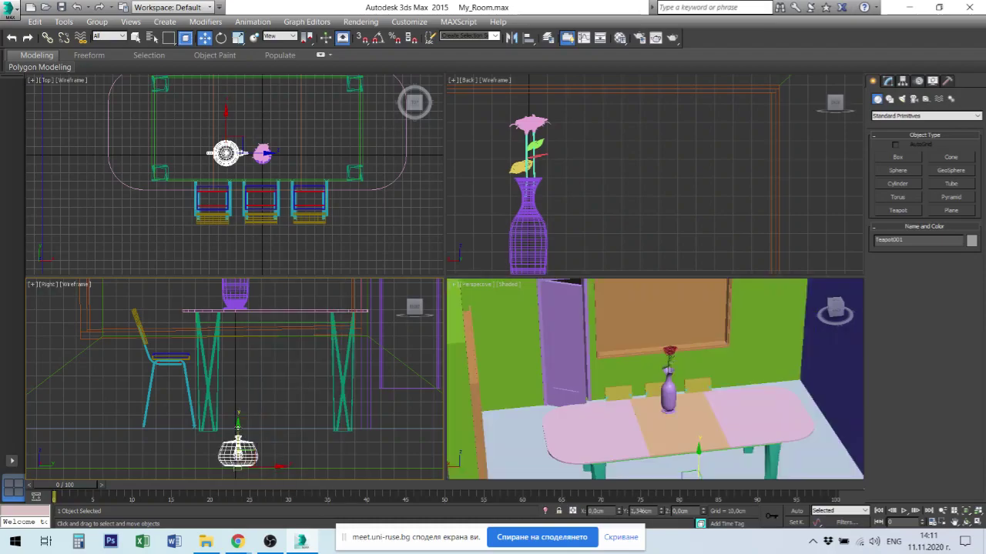
pyautogui.moveTo(241, 436); pyautogui.dragTo(241, 273)
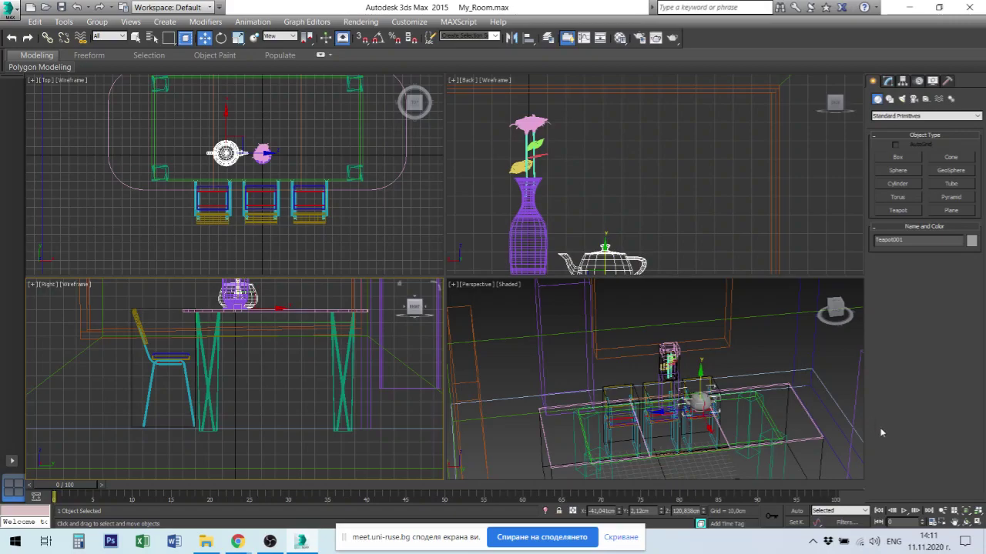
# Nudge the teapot along X, then maximize the shaded Perspective view.
pyautogui.press('F3')
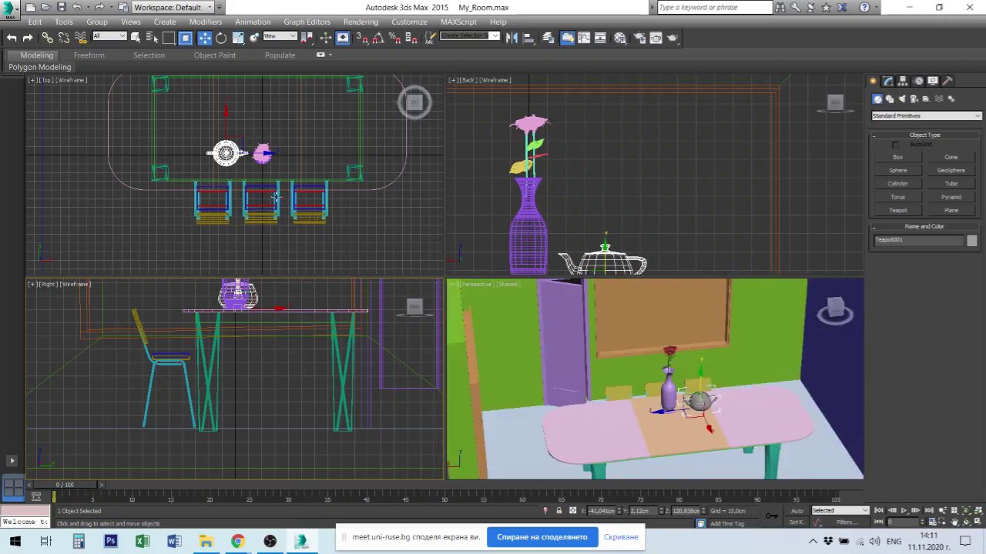
pyautogui.rightClick(279, 168)
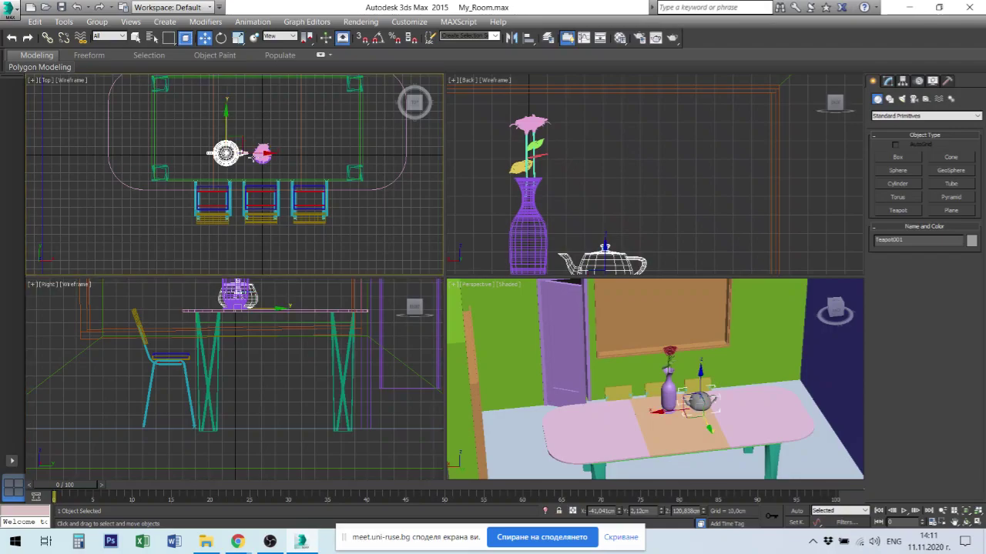
pyautogui.moveTo(247, 154); pyautogui.dragTo(220, 153)
pyautogui.press('F3')
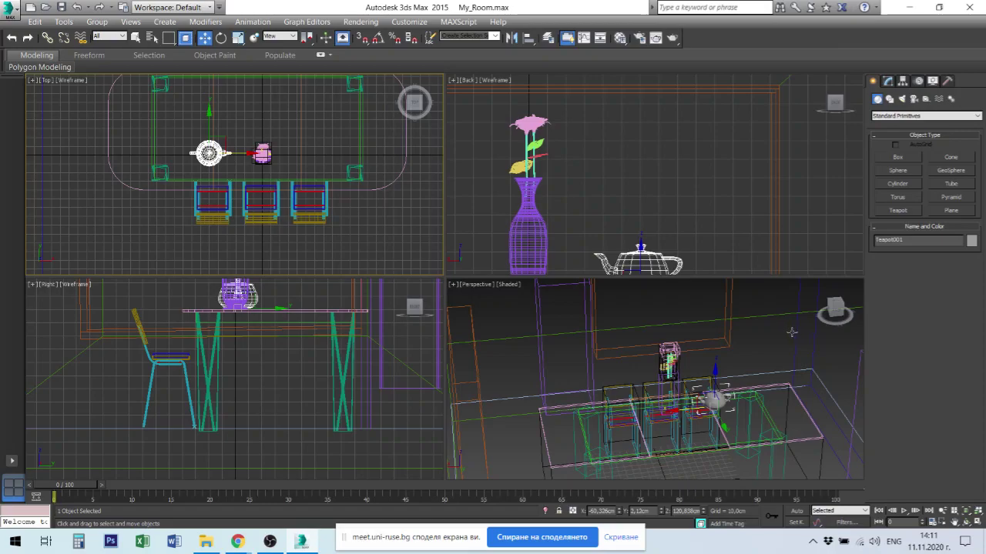
pyautogui.press('F3')
pyautogui.rightClick(787, 343)
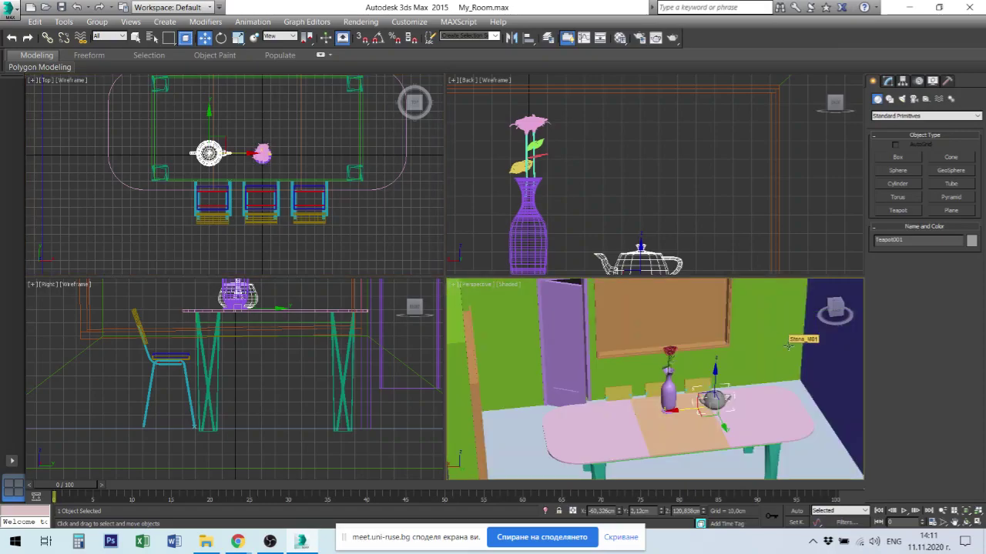
pyautogui.rightClick(787, 343)
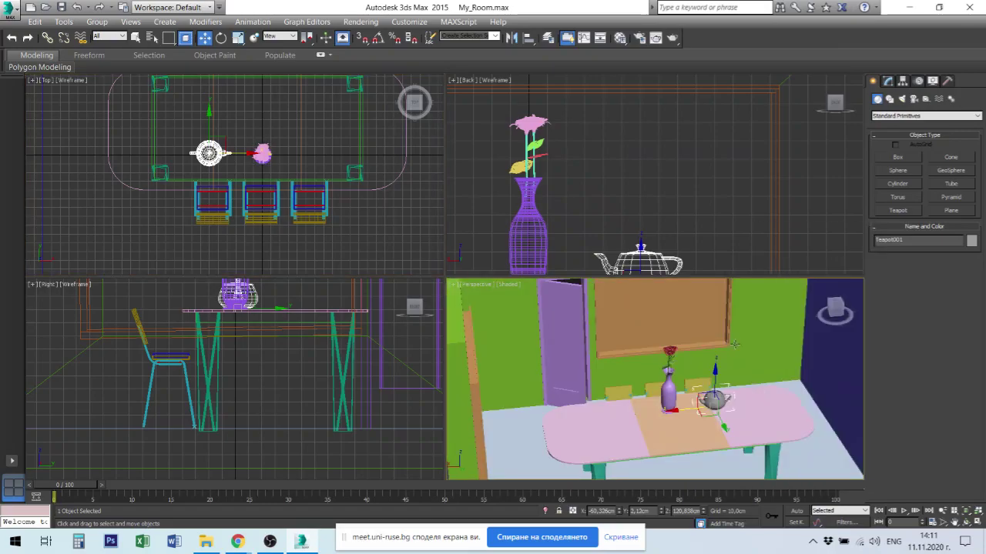
pyautogui.hotkey('alt', 'w')
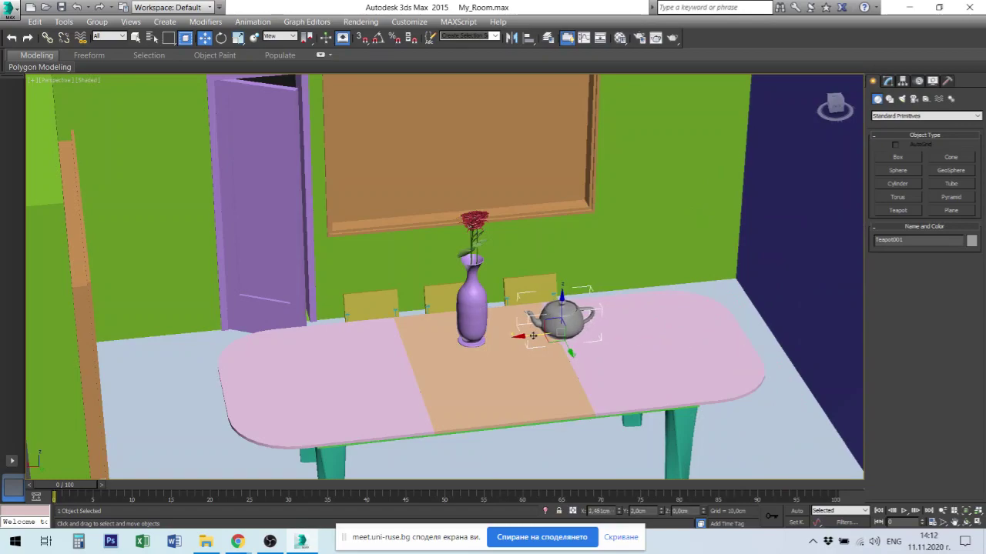
# Slide Teapot001 left toward the vase, to about X -45.484, Y 2.12, Z 120.838 cm.
pyautogui.moveTo(538, 334); pyautogui.dragTo(516, 337)
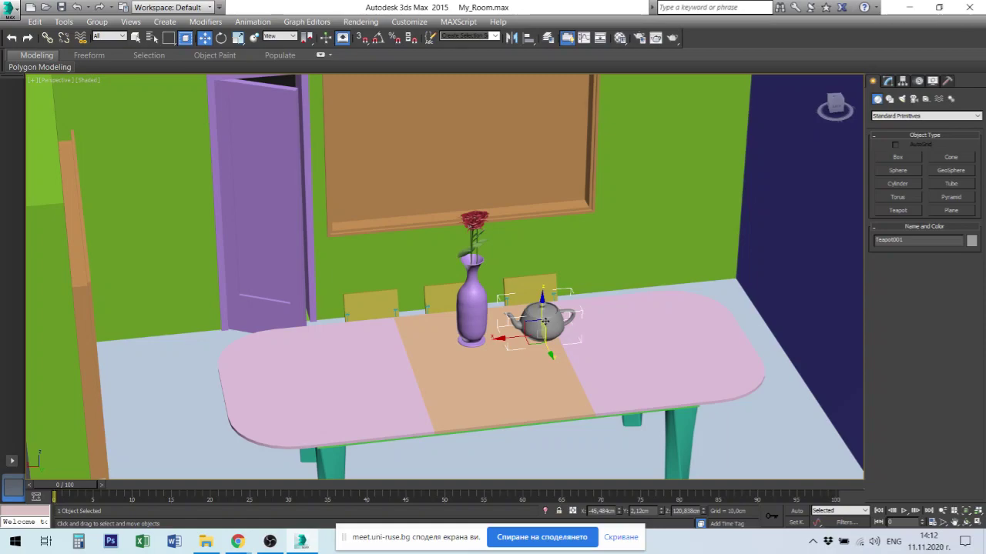
pyautogui.keyDown('alt'); pyautogui.moveTo(545, 321); pyautogui.dragTo(549, 319, button='middle'); pyautogui.keyUp('alt')
pyautogui.scroll(5, 549, 319)
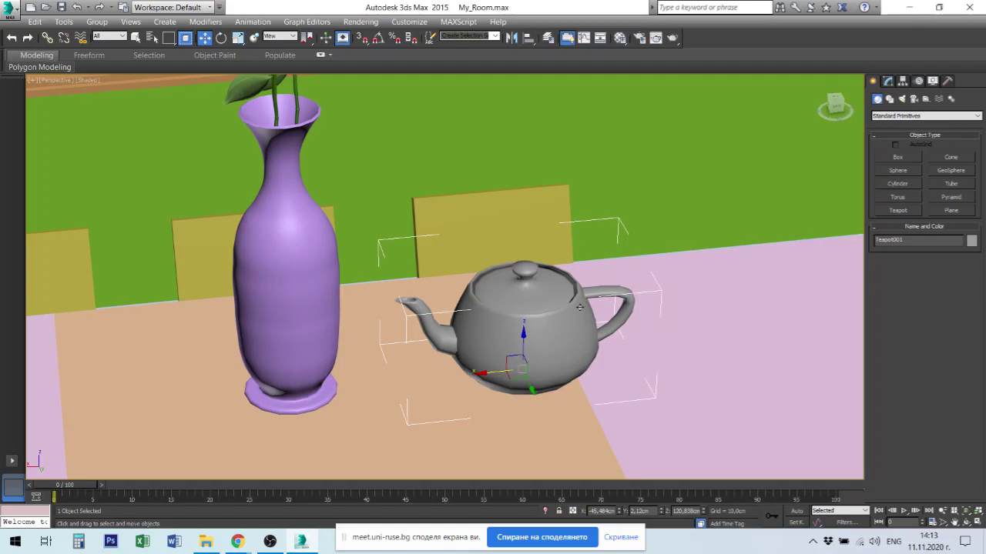
# Inspect the rose up close, then frame vase and teapot with the vase selected.
pyautogui.moveTo(579, 308)
pyautogui.mouseDown(button='middle')
pyautogui.moveTo(608, 322)
pyautogui.moveTo(555, 333)
pyautogui.mouseUp(button='middle')
pyautogui.scroll(-4, 607, 323)
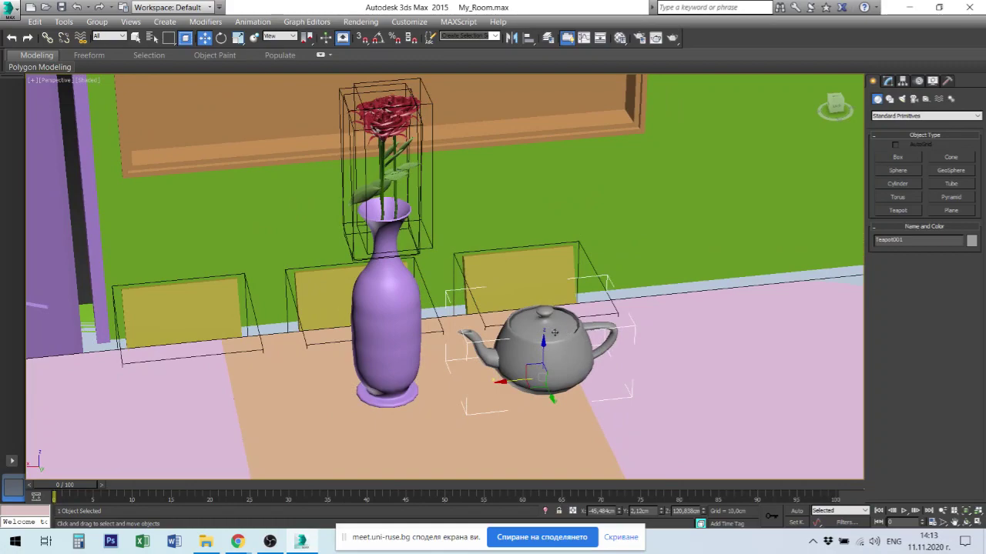
pyautogui.click(391, 116)
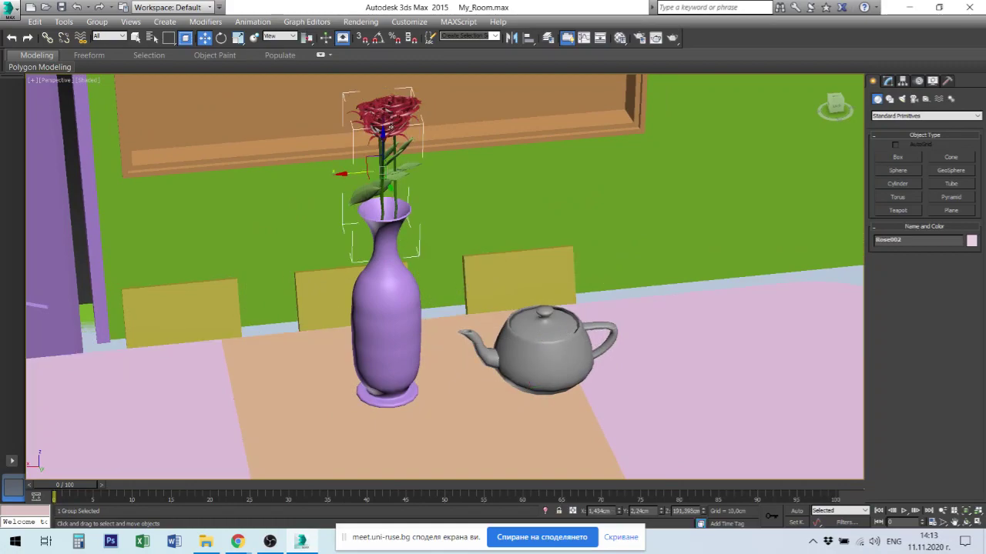
pyautogui.moveTo(353, 179); pyautogui.dragTo(344, 173)
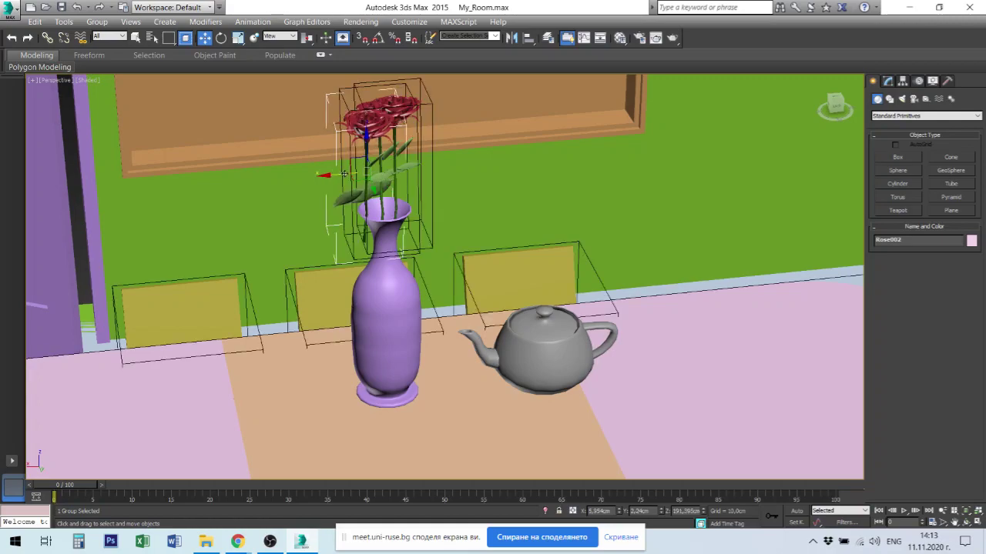
pyautogui.scroll(2, 406, 162)
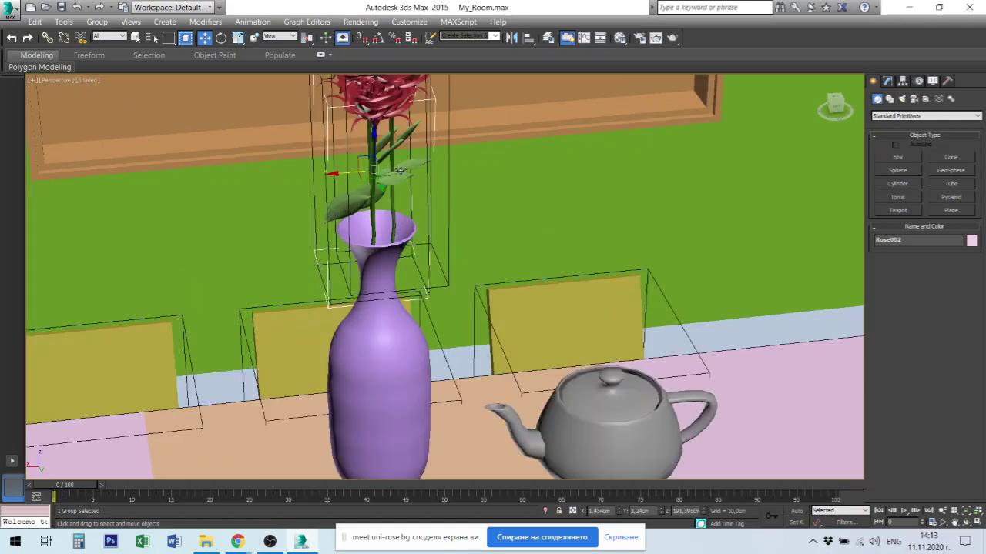
pyautogui.scroll(2, 384, 206)
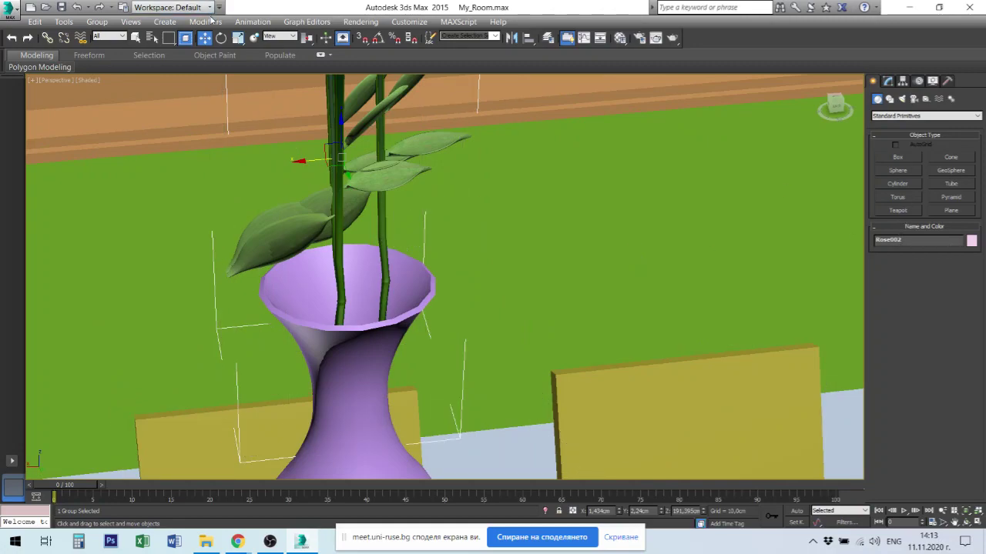
pyautogui.scroll(-5, 531, 283)
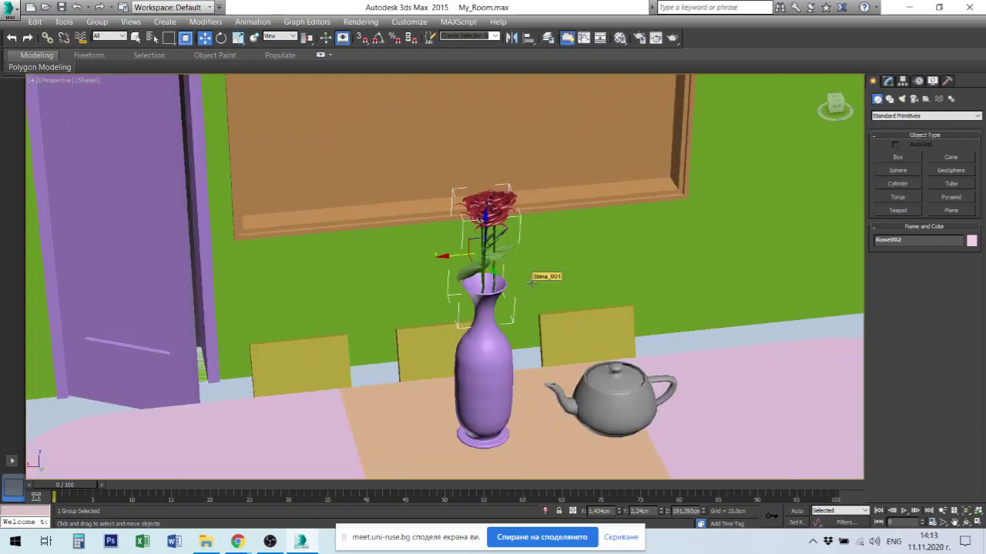
pyautogui.click(501, 362)
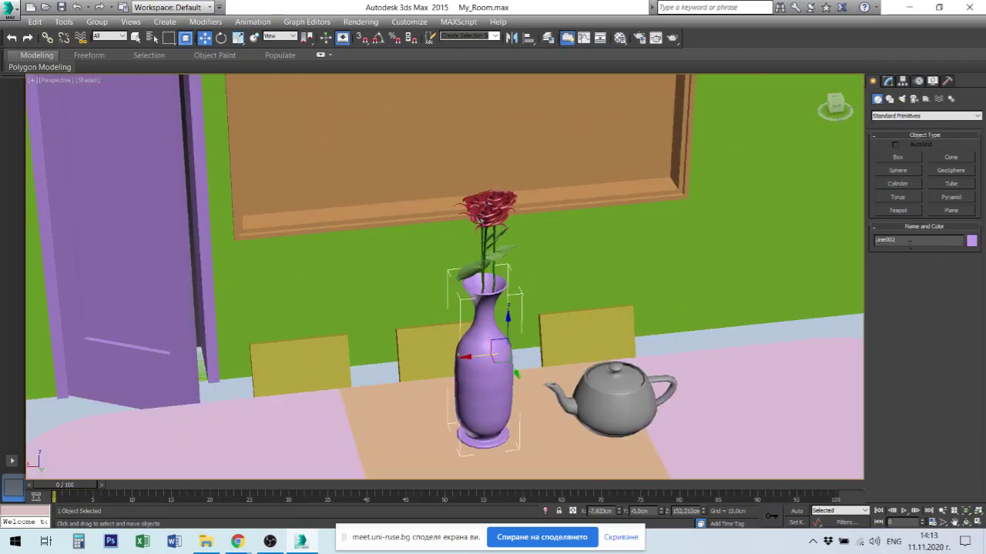
# Rename the vase object from Line002 to 'Vaza'.
pyautogui.moveTo(908, 241); pyautogui.dragTo(868, 242)
pyautogui.write('Vaza')
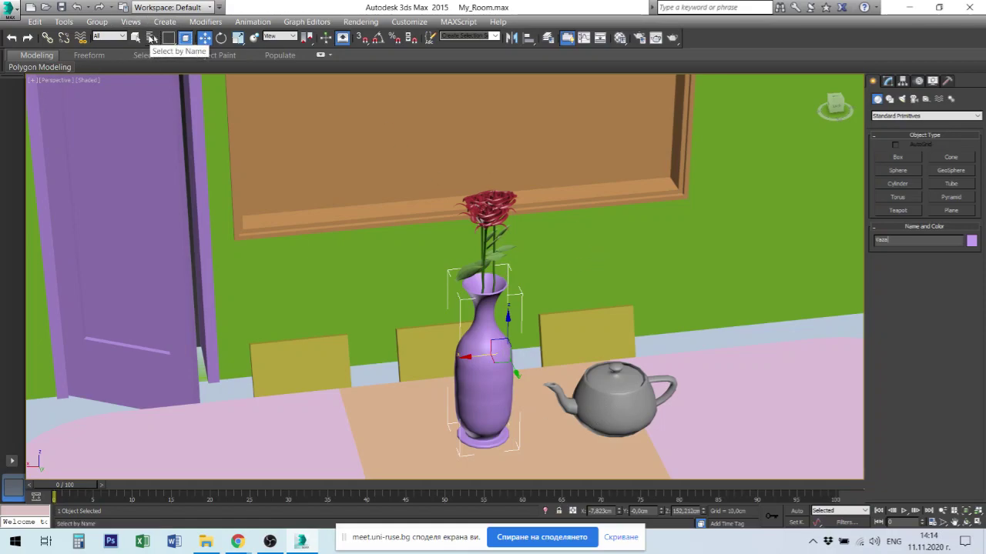
# Select Vaza, Teapot001, Rose, Rose001 and Rose002 together using Select by Name.
pyautogui.click(151, 39)
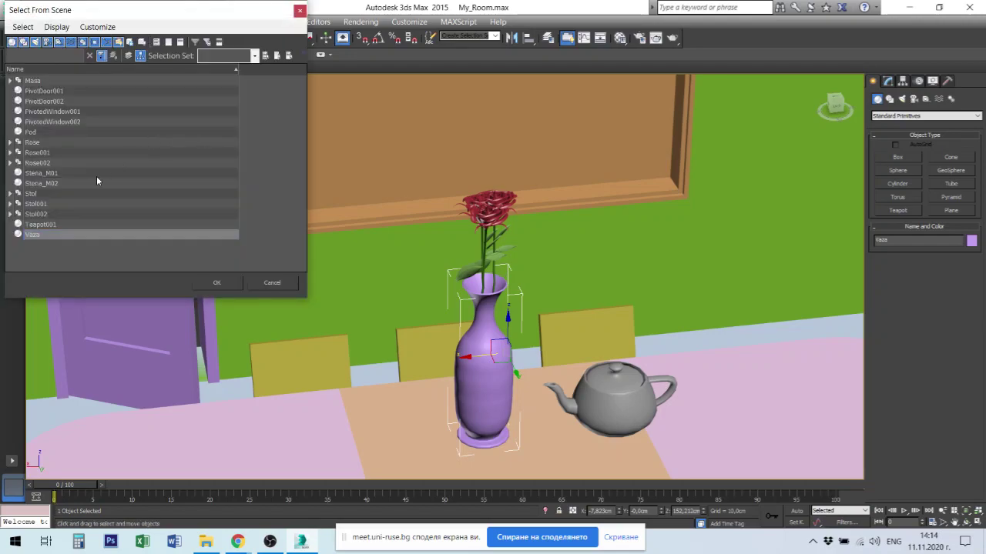
pyautogui.keyDown('ctrl'); pyautogui.click(48, 225); pyautogui.keyUp('ctrl')
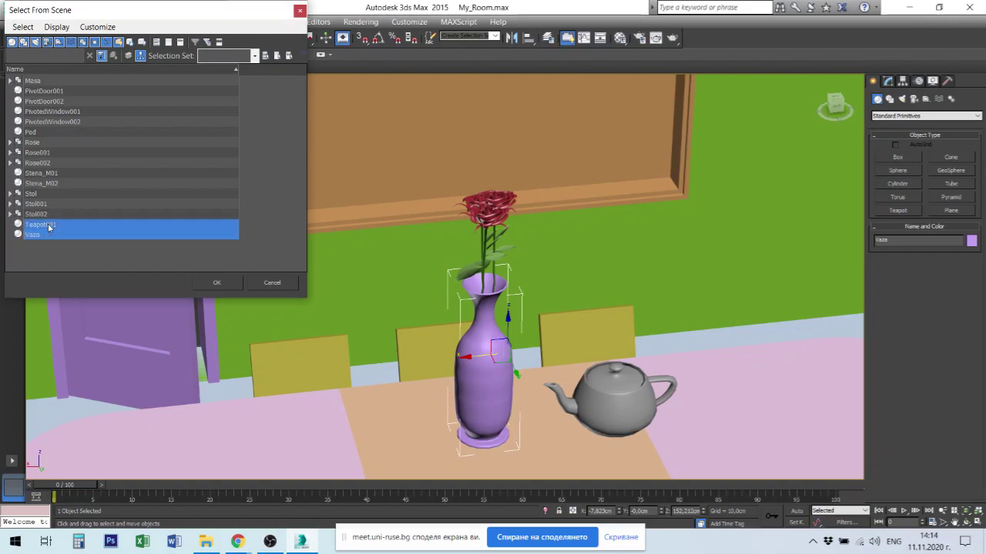
pyautogui.keyDown('ctrl'); pyautogui.click(39, 145); pyautogui.keyUp('ctrl')
pyautogui.keyDown('ctrl'); pyautogui.click(44, 153); pyautogui.keyUp('ctrl')
pyautogui.keyDown('ctrl'); pyautogui.click(47, 163); pyautogui.keyUp('ctrl')
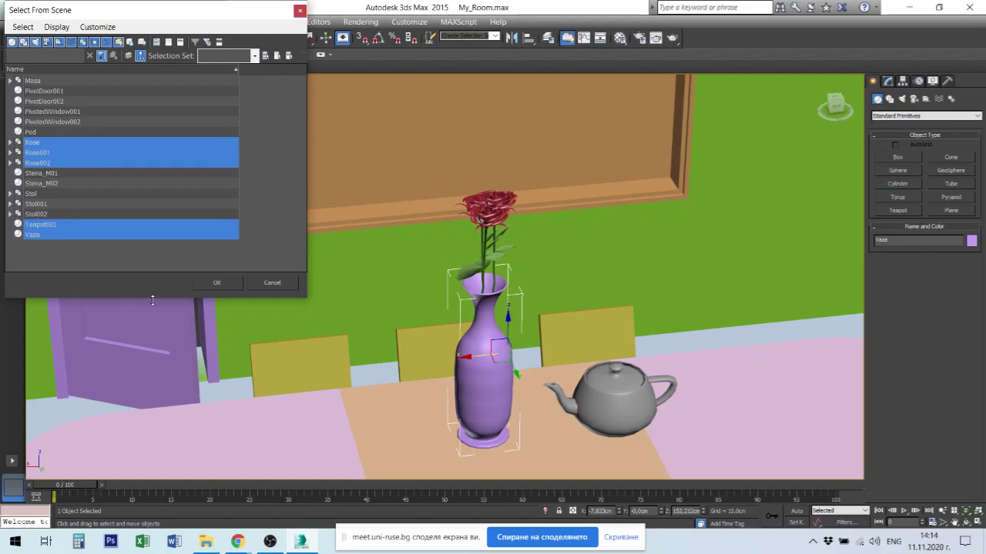
pyautogui.click(222, 283)
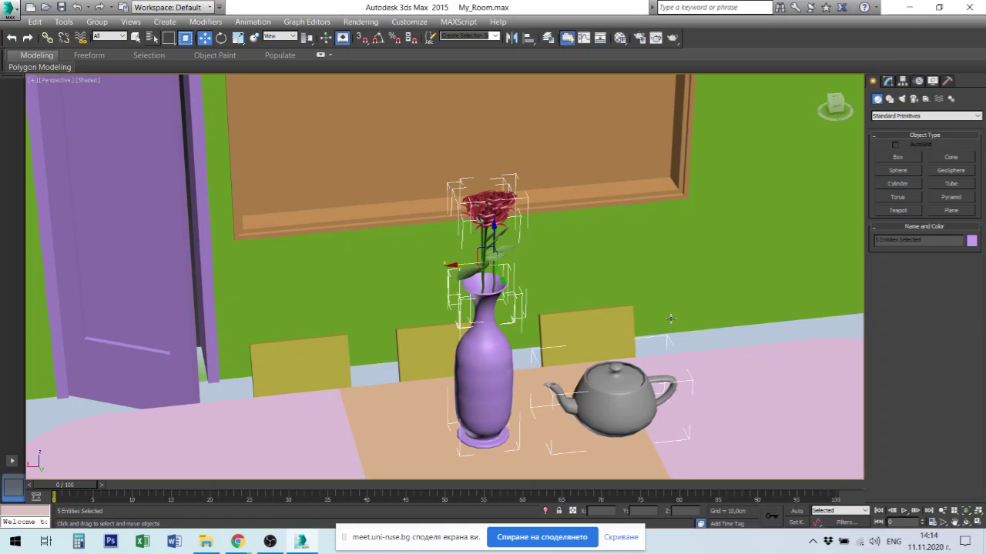
# Isolate the vase, roses and teapot from the room, then clear the selection.
pyautogui.rightClick(612, 394)
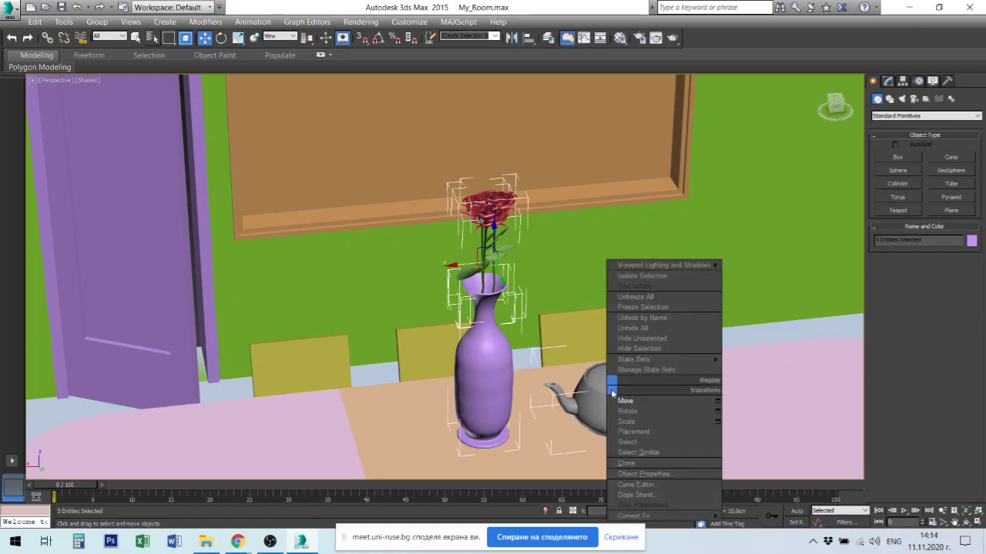
pyautogui.click(637, 278)
pyautogui.click(637, 281)
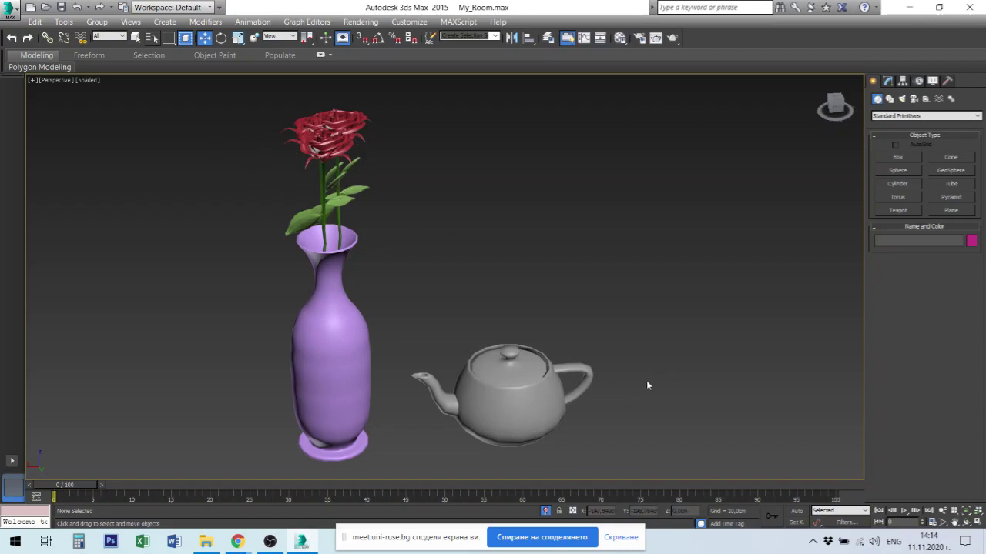
# Centre the isolated vase and teapot and show the Material Editor type flyout.
pyautogui.moveTo(582, 361)
pyautogui.mouseDown(button='middle')
pyautogui.moveTo(652, 344)
pyautogui.moveTo(732, 348)
pyautogui.mouseUp(button='middle')
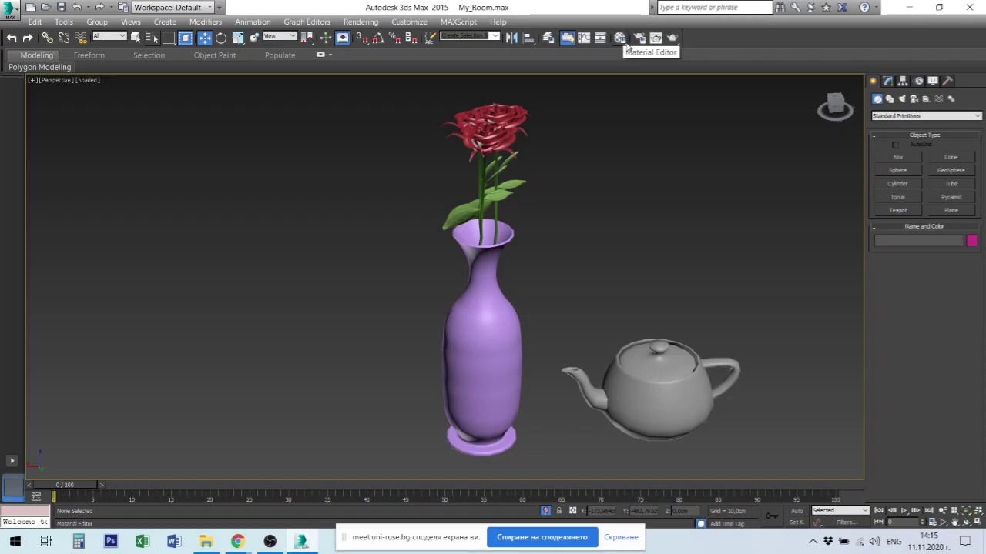
pyautogui.moveTo(624, 43); pyautogui.dragTo(627, 49)
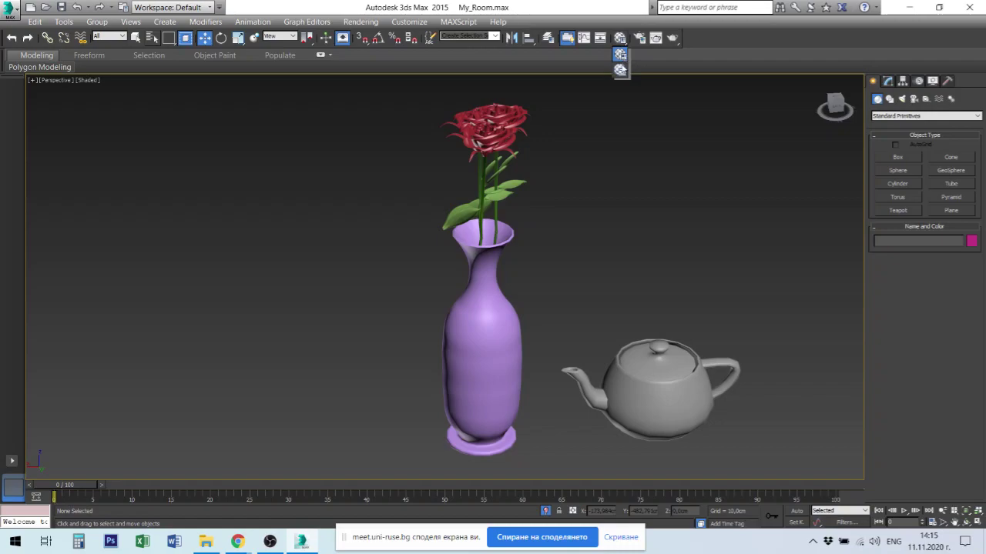
# Open the Slate Material Editor, enlarge its window, and highlight the DirectX Shader material type.
pyautogui.click(620, 55)
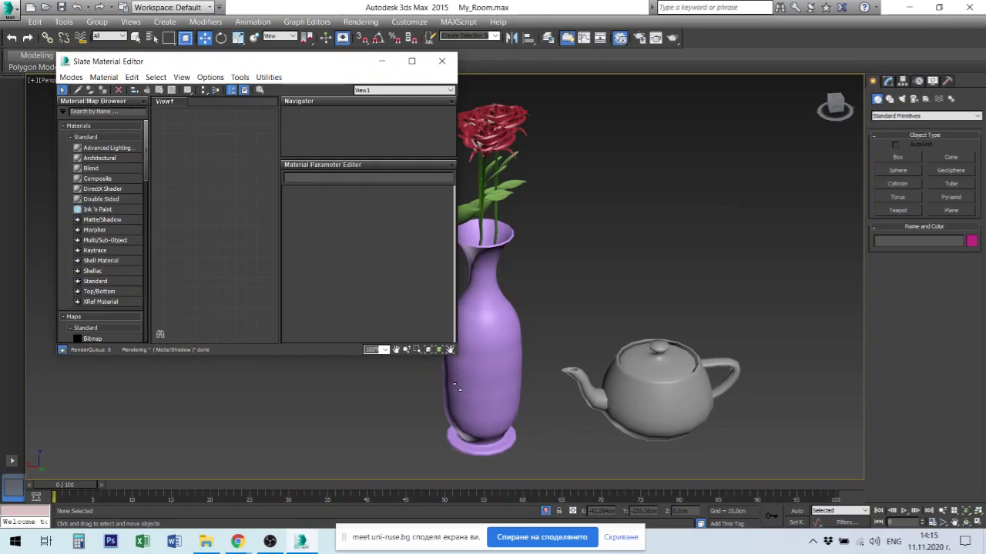
pyautogui.moveTo(460, 353); pyautogui.dragTo(460, 386)
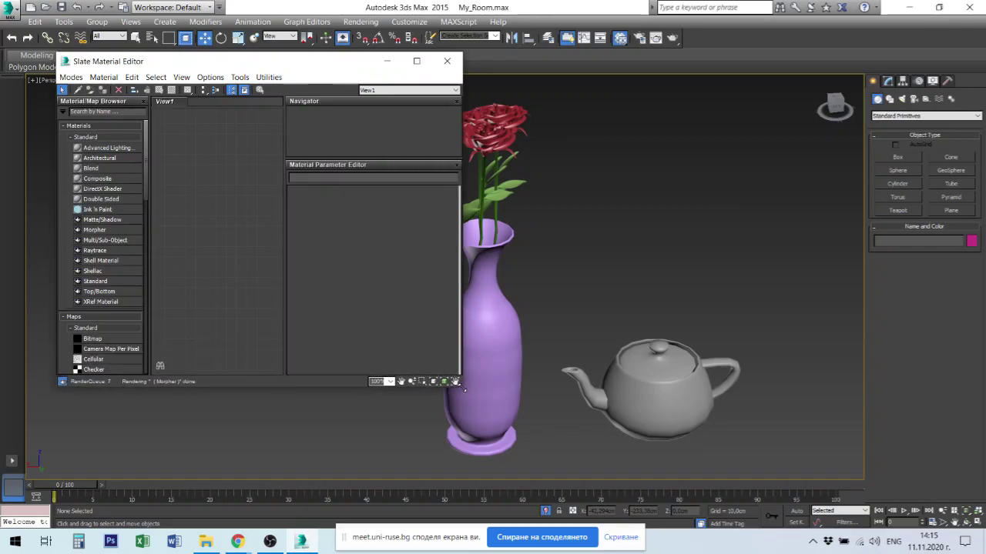
pyautogui.click(96, 190)
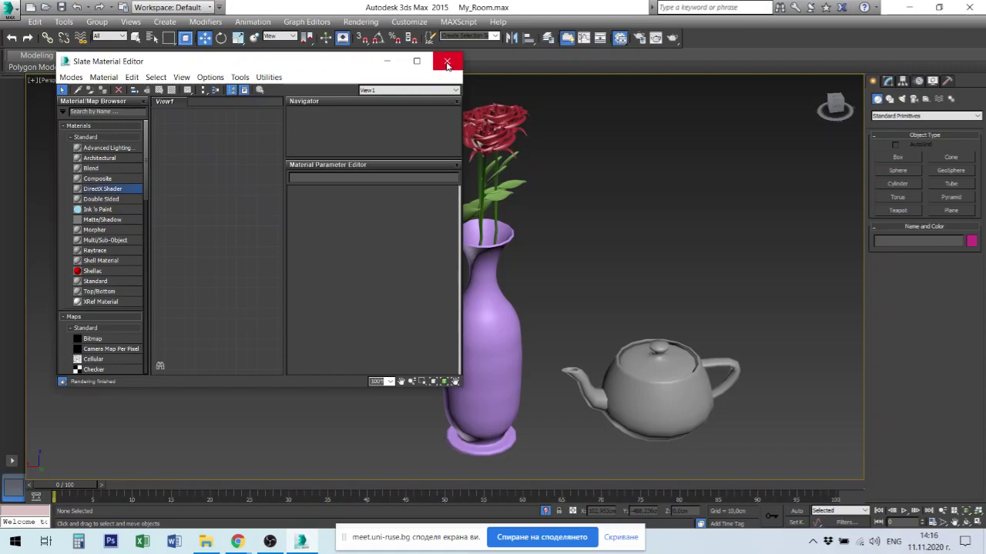
# Switch to the compact Material Editor, move it left, and browse through all sample slots.
pyautogui.click(447, 61)
pyautogui.moveTo(625, 42); pyautogui.dragTo(621, 58)
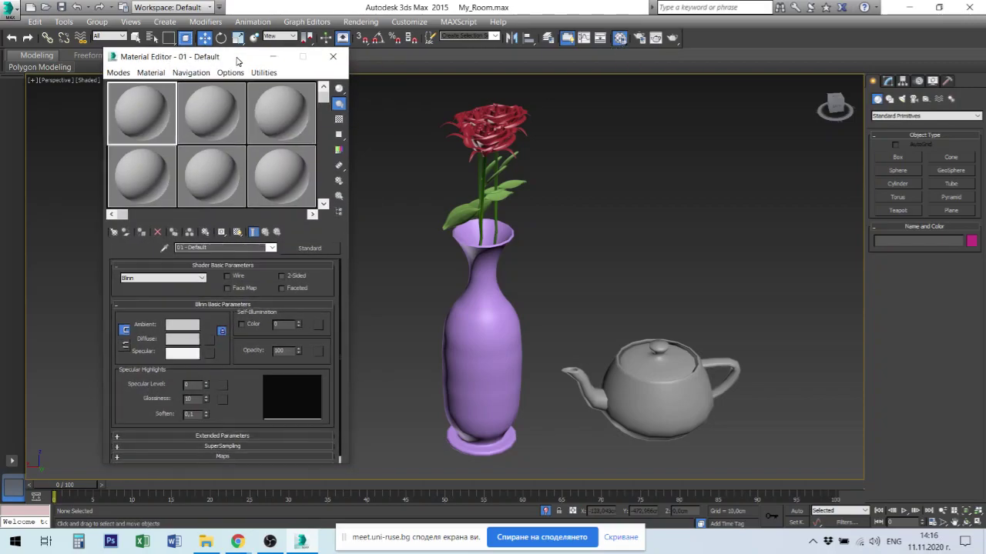
pyautogui.moveTo(260, 64); pyautogui.dragTo(208, 52)
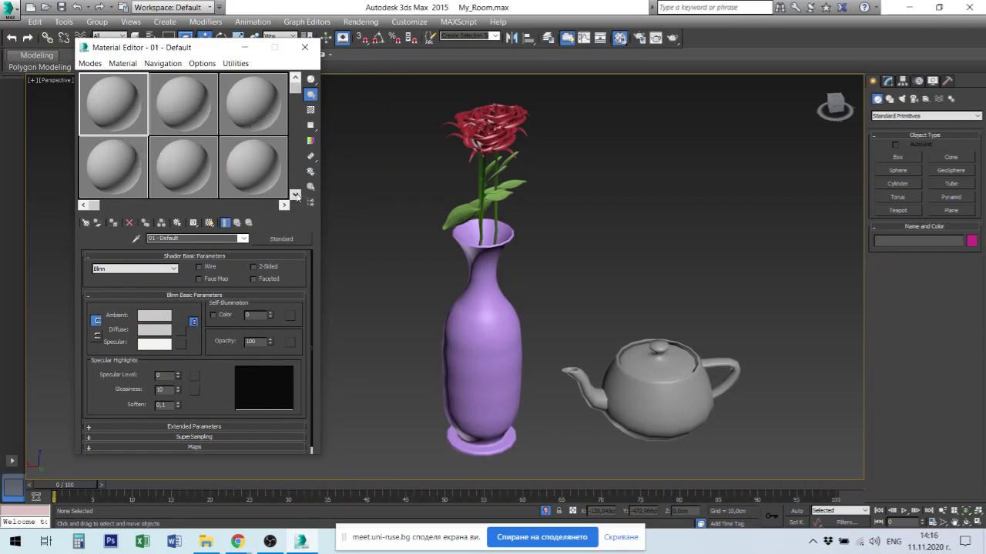
pyautogui.click(295, 195)
pyautogui.click(295, 195)
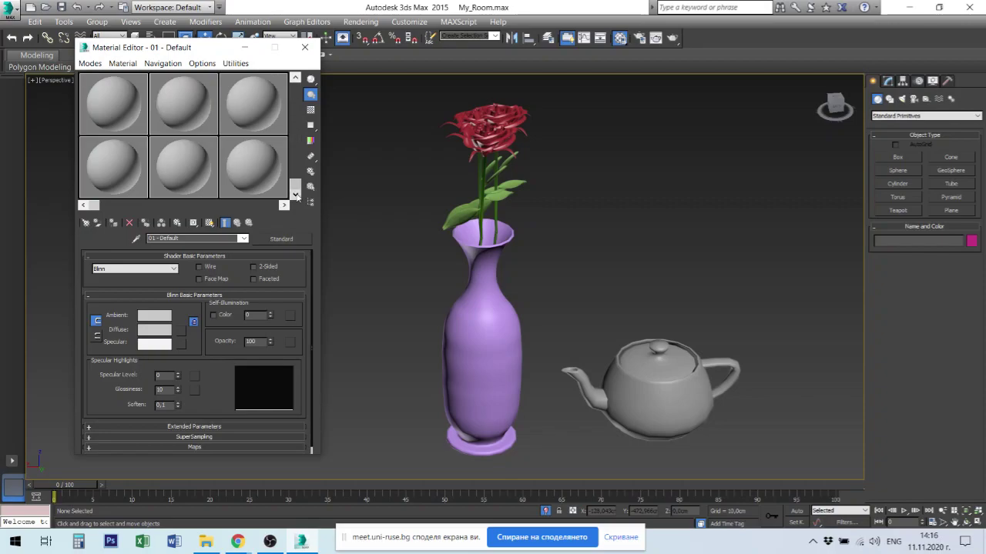
pyautogui.moveTo(296, 187); pyautogui.dragTo(296, 100)
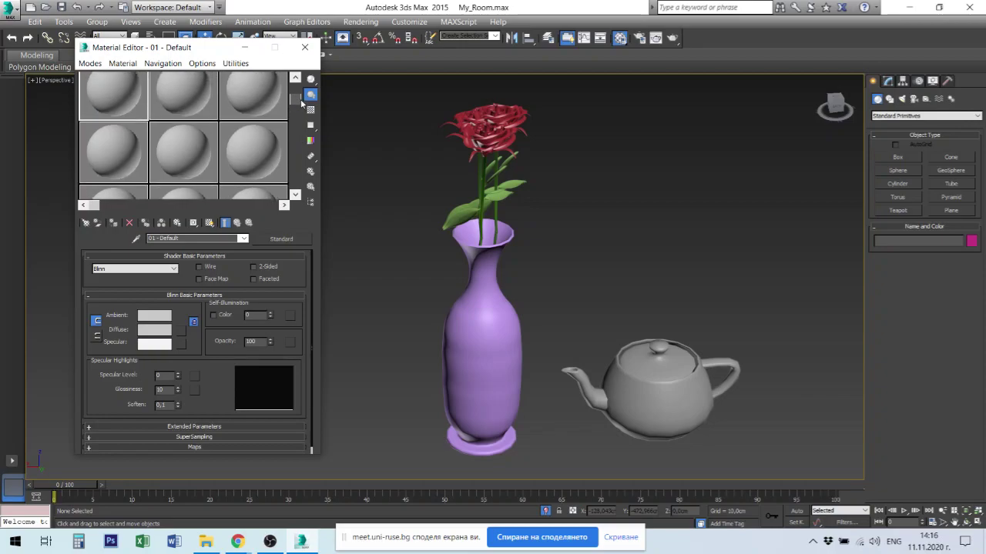
pyautogui.moveTo(296, 100); pyautogui.dragTo(300, 194)
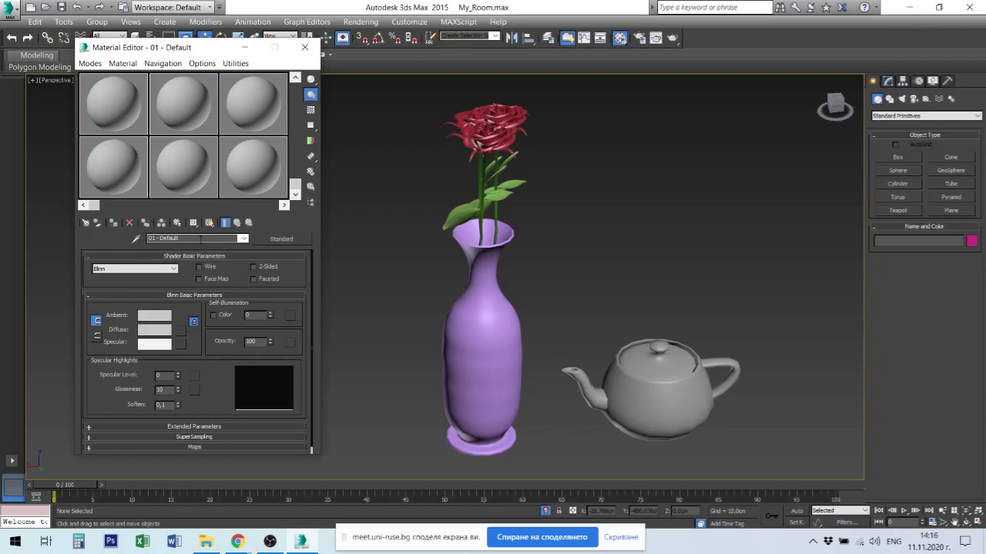
pyautogui.moveTo(295, 184); pyautogui.dragTo(307, 84)
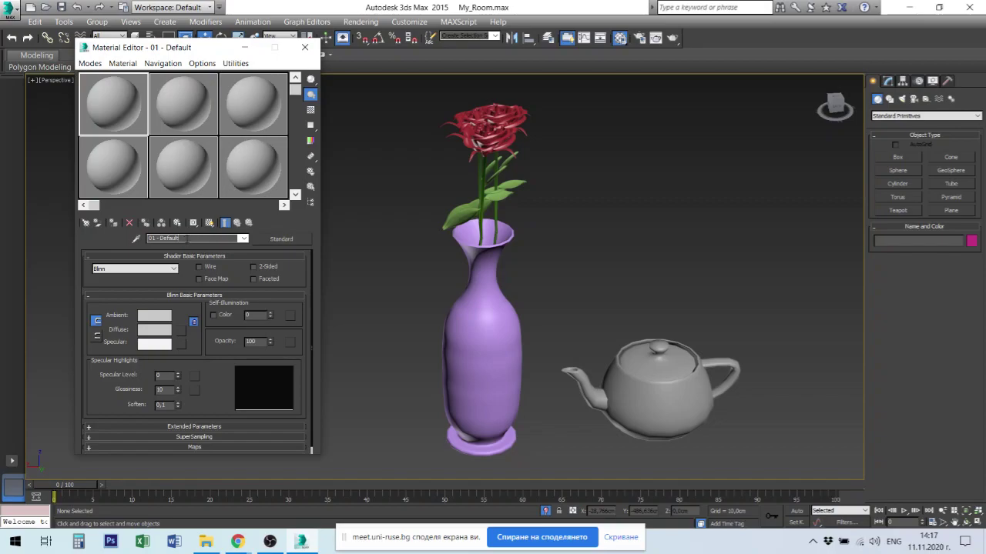
# Collapse the Shader Basic Parameters and Blinn Basic Parameters rollouts of 01 - Default.
pyautogui.click(195, 239)
pyautogui.click(106, 255)
pyautogui.click(107, 266)
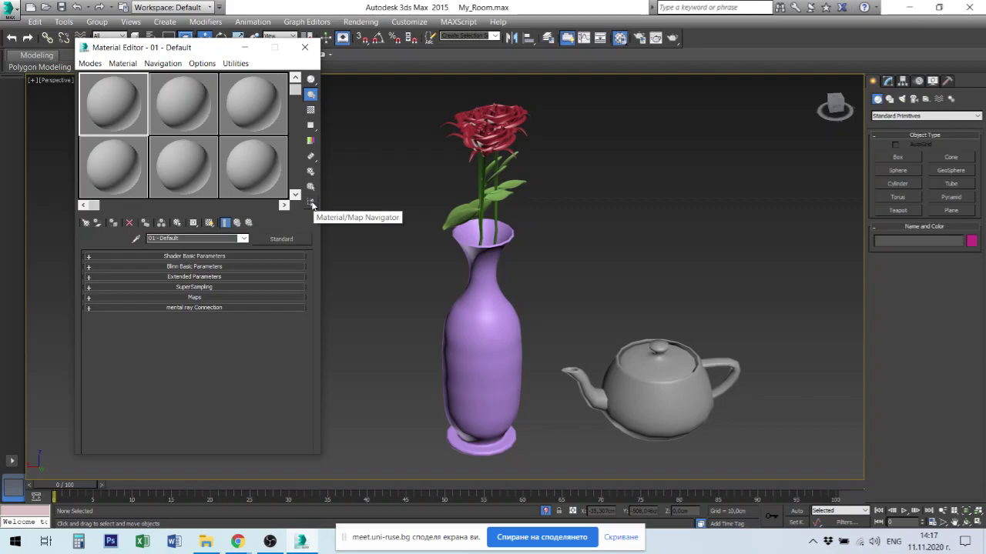
pyautogui.click(311, 203)
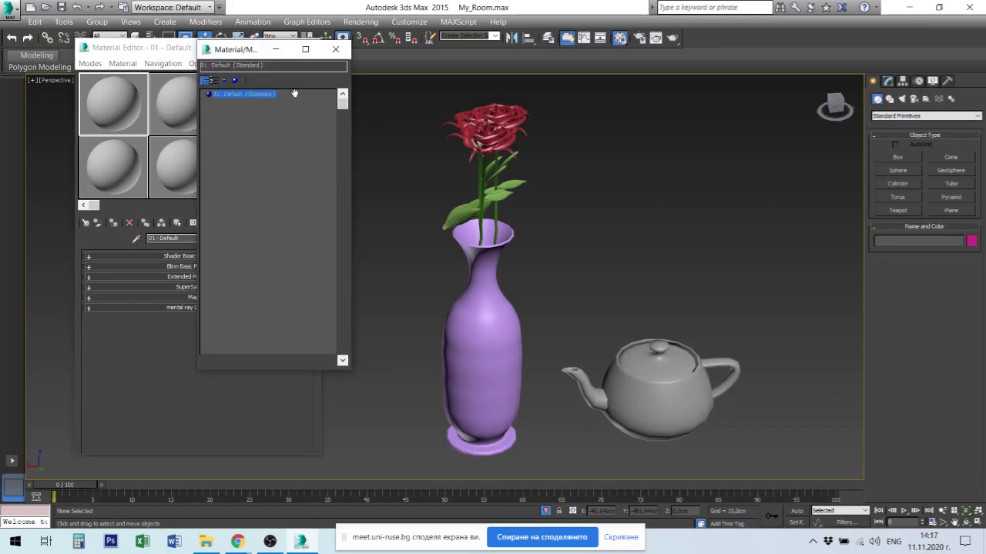
pyautogui.moveTo(236, 53)
pyautogui.mouseDown()
pyautogui.moveTo(395, 66)
pyautogui.moveTo(378, 57)
pyautogui.mouseUp()
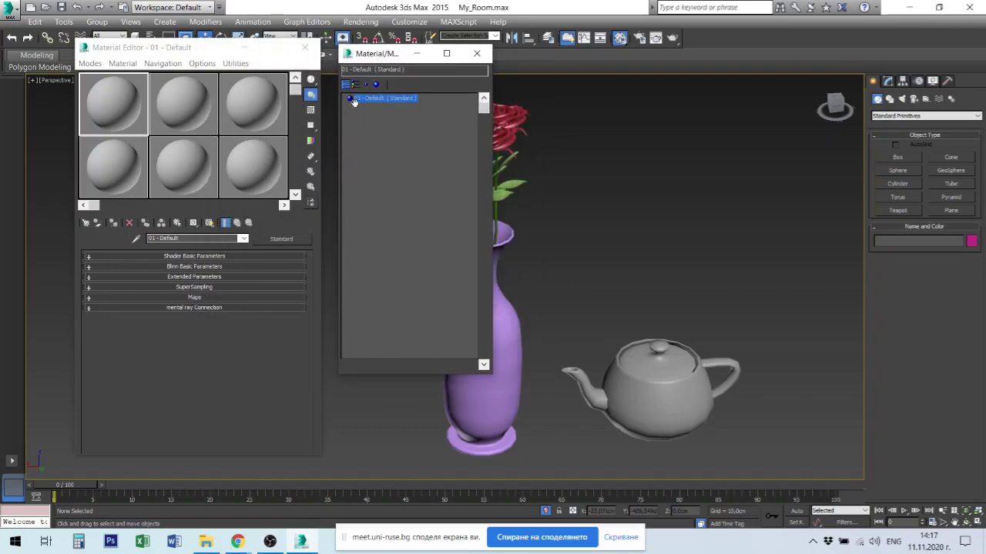
pyautogui.moveTo(372, 101); pyautogui.dragTo(382, 134)
pyautogui.click(478, 54)
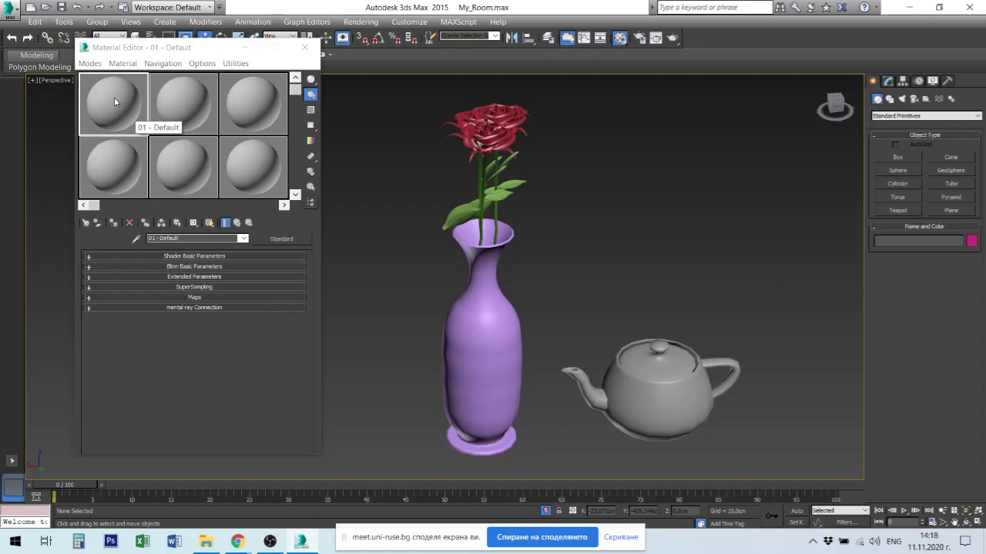
# Preview the first sample slot as a cylinder and the second as a box.
pyautogui.click(114, 97)
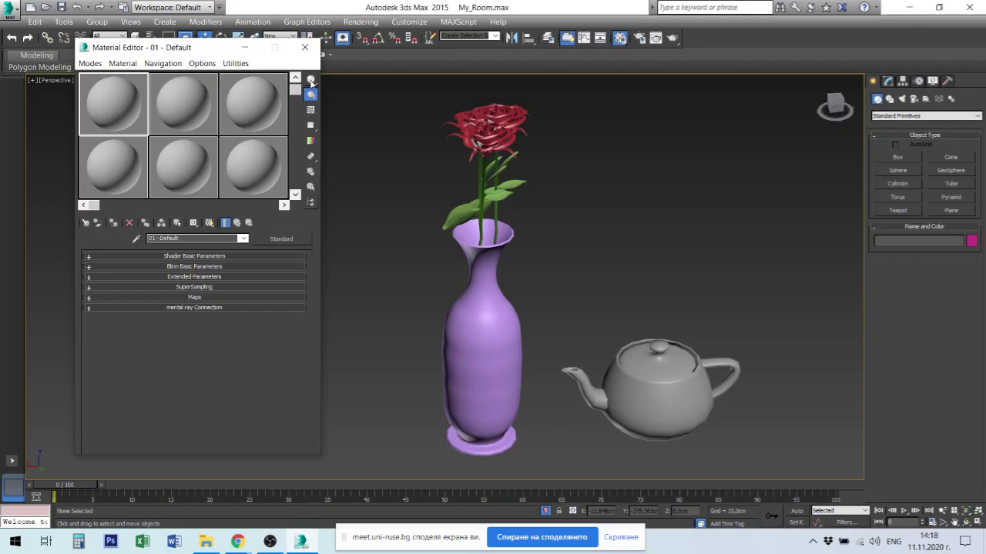
pyautogui.moveTo(312, 83)
pyautogui.mouseDown()
pyautogui.moveTo(358, 83)
pyautogui.moveTo(340, 83)
pyautogui.mouseUp()
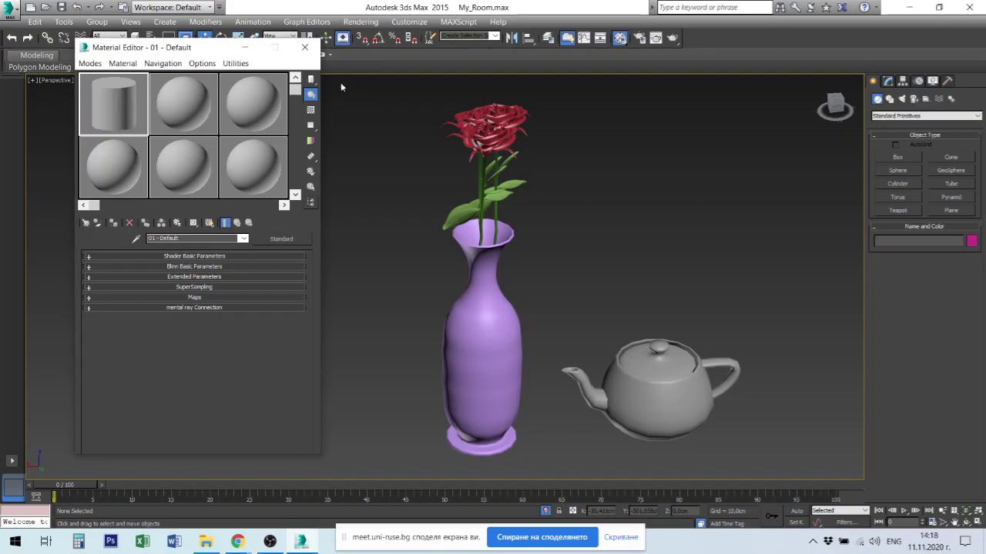
pyautogui.click(184, 106)
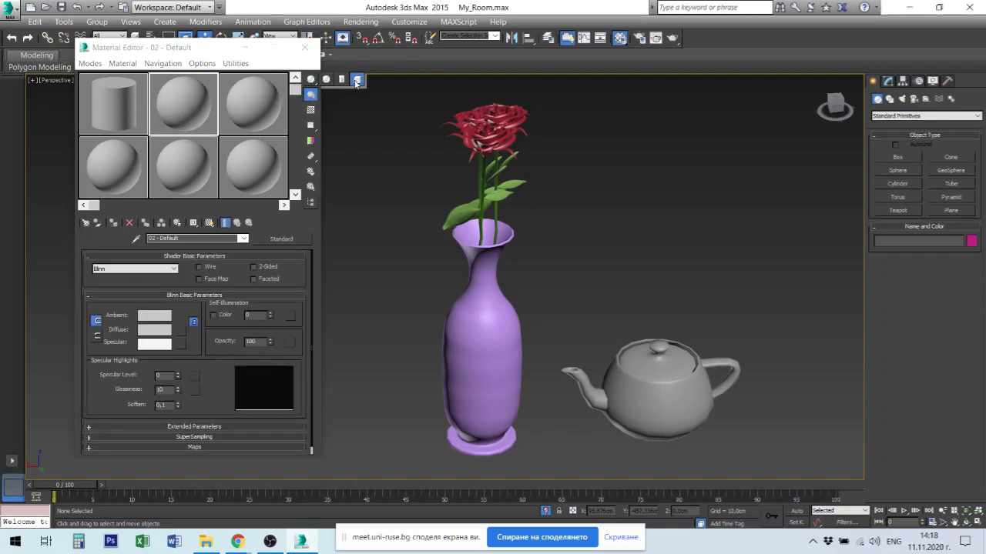
pyautogui.moveTo(316, 80); pyautogui.dragTo(314, 101)
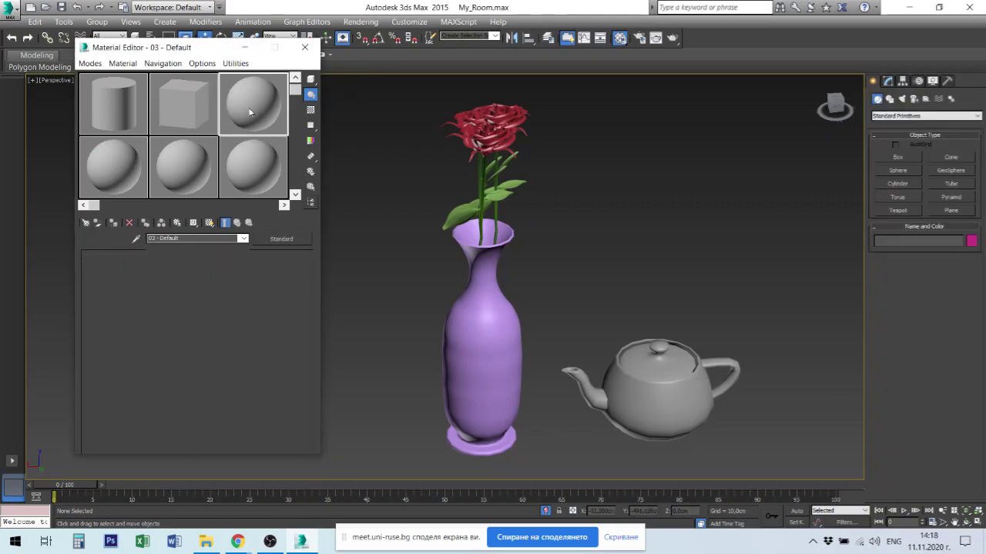
pyautogui.click(120, 107)
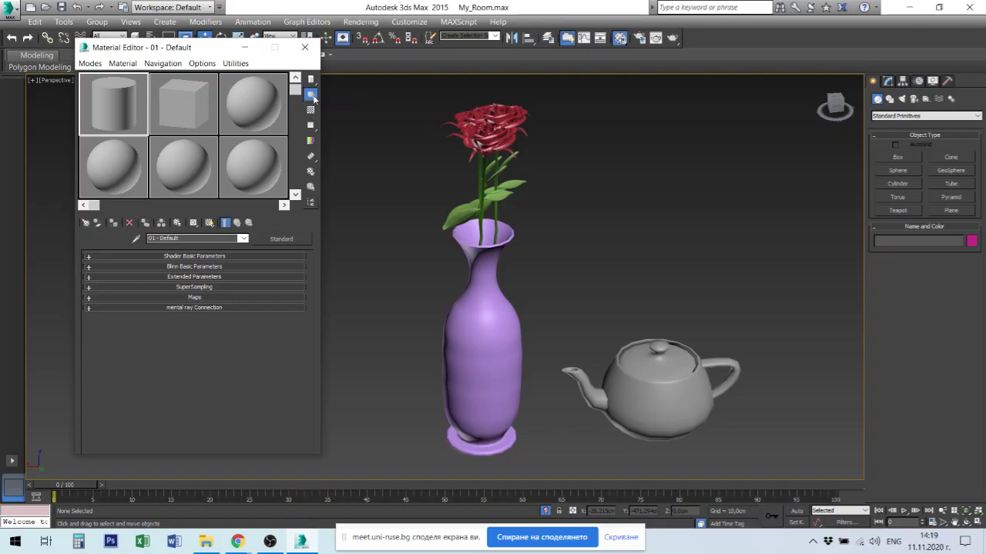
# Toggle Backlight off and on, then show a checkered background behind the cylinder sample.
pyautogui.click(311, 95)
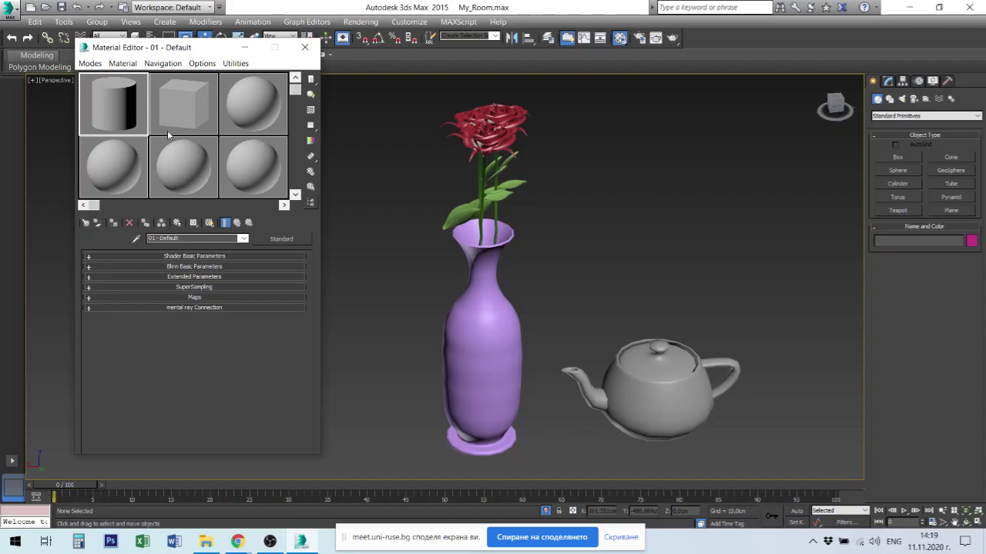
pyautogui.click(311, 95)
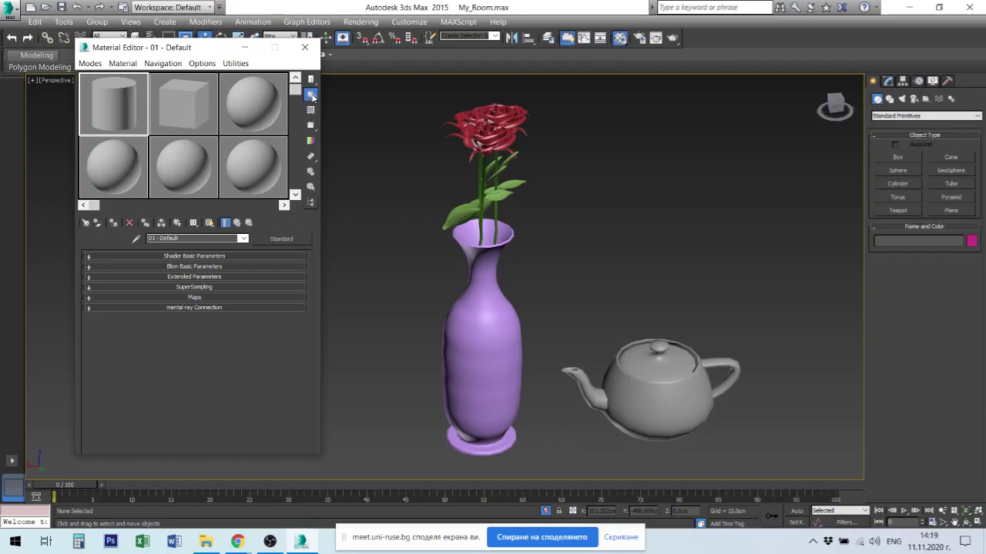
pyautogui.click(185, 101)
pyautogui.click(127, 107)
pyautogui.click(312, 112)
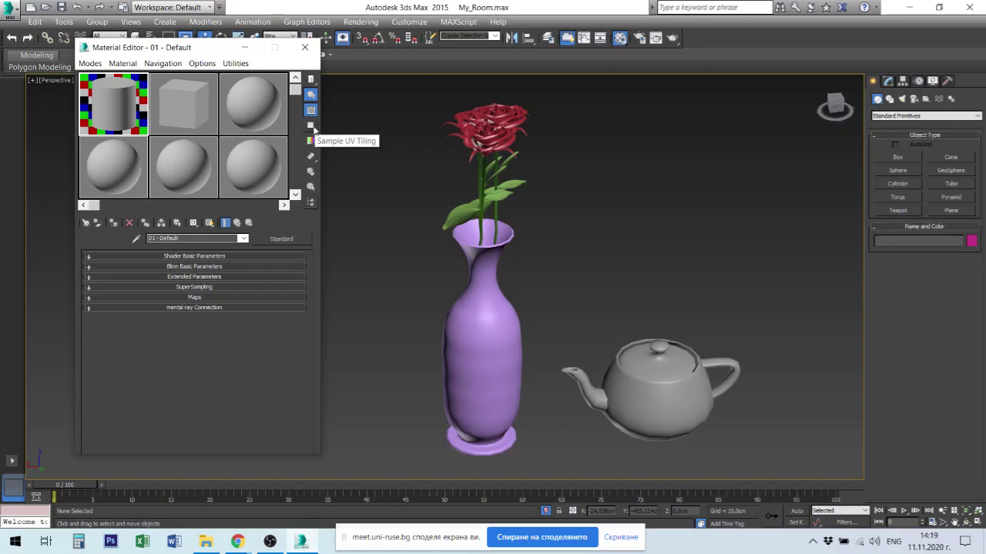
# Keep default UV tiling, toggle Video Color Check on and off, and bring up Make Preview.
pyautogui.click(314, 130)
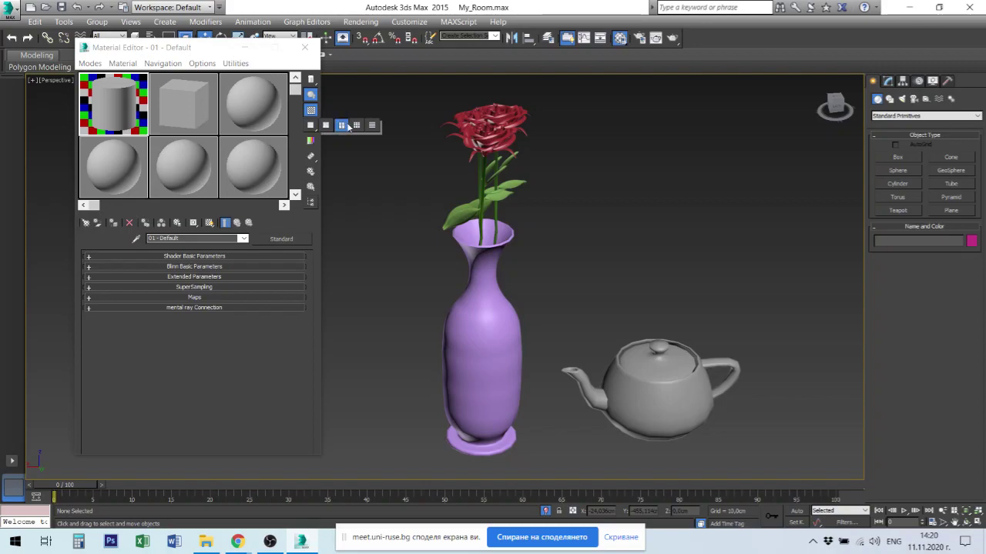
pyautogui.click(310, 129)
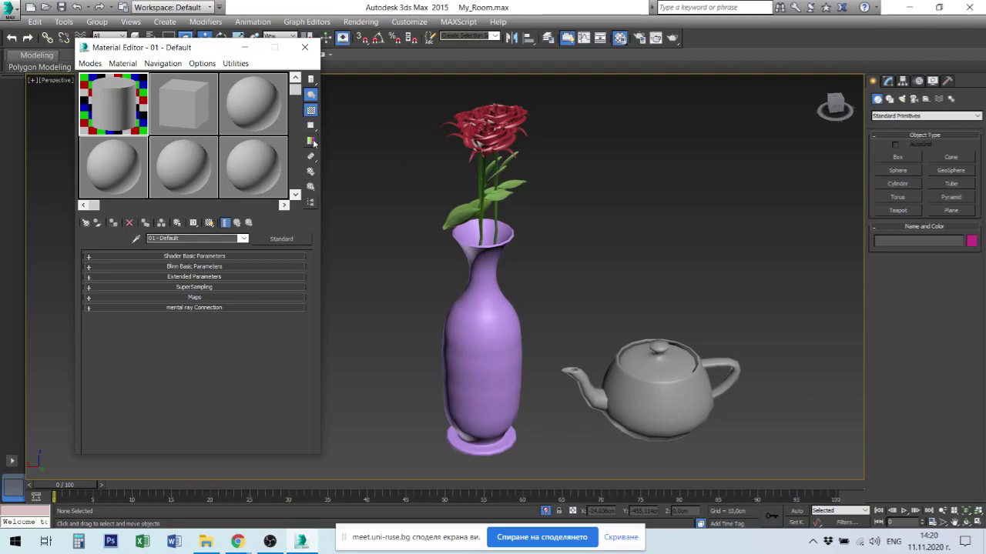
pyautogui.click(311, 141)
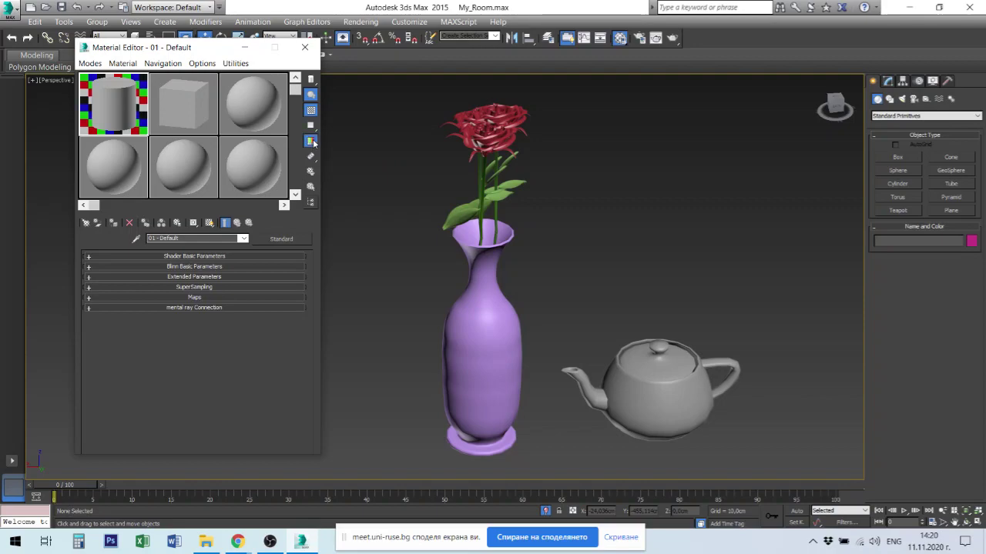
pyautogui.click(312, 142)
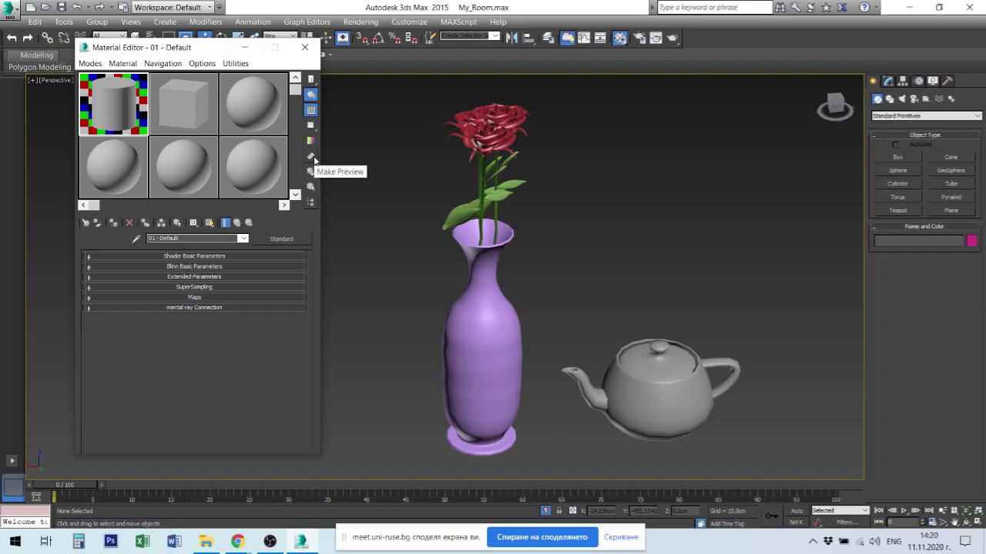
pyautogui.click(312, 158)
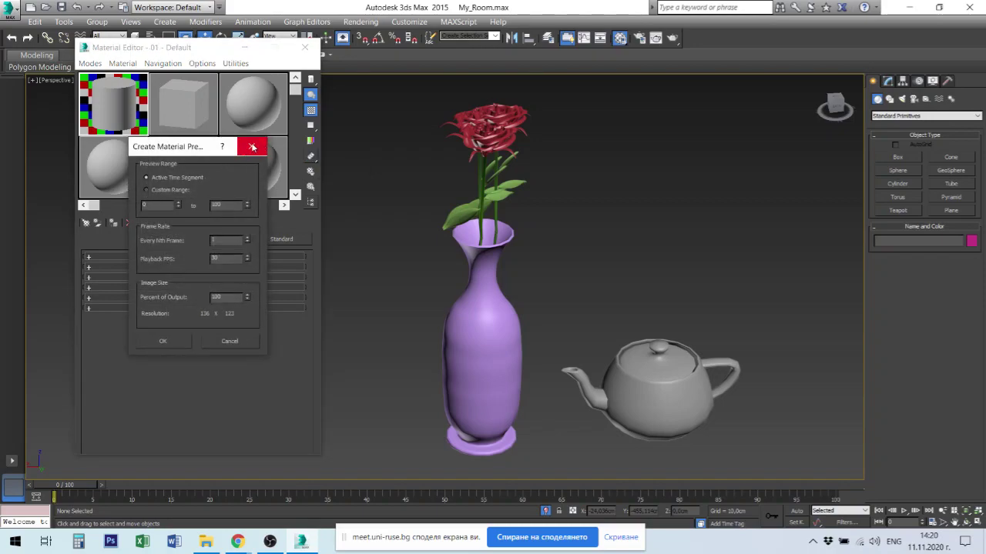
# Cancel the preview and set Material Editor Options to a 6X4 sample slot layout.
pyautogui.click(252, 147)
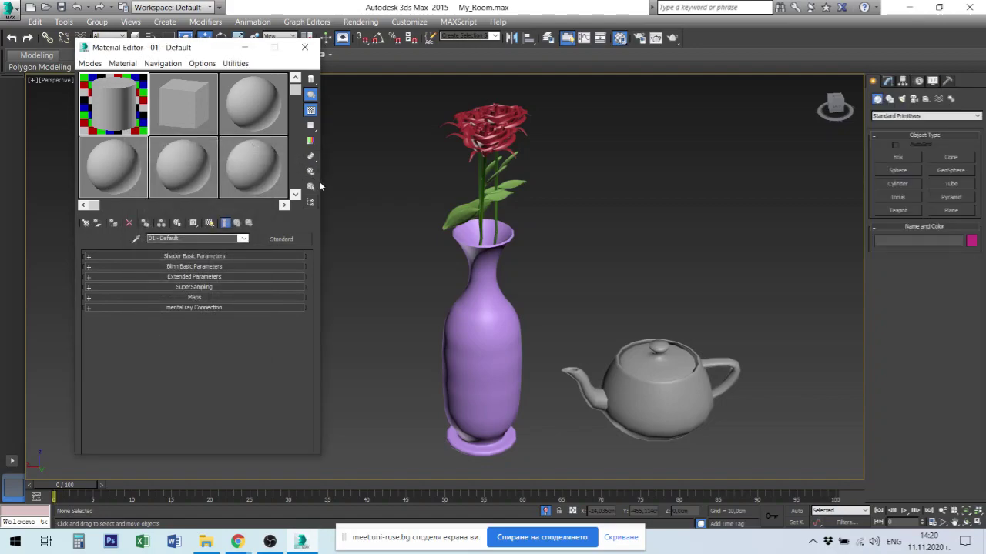
pyautogui.click(312, 171)
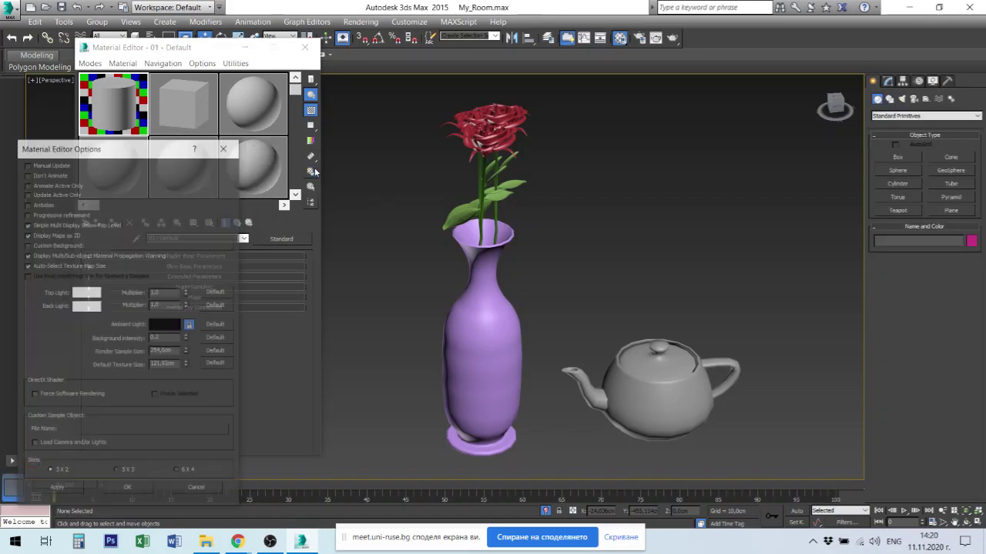
pyautogui.moveTo(135, 153)
pyautogui.mouseDown()
pyautogui.moveTo(448, 95)
pyautogui.moveTo(442, 84)
pyautogui.mouseUp()
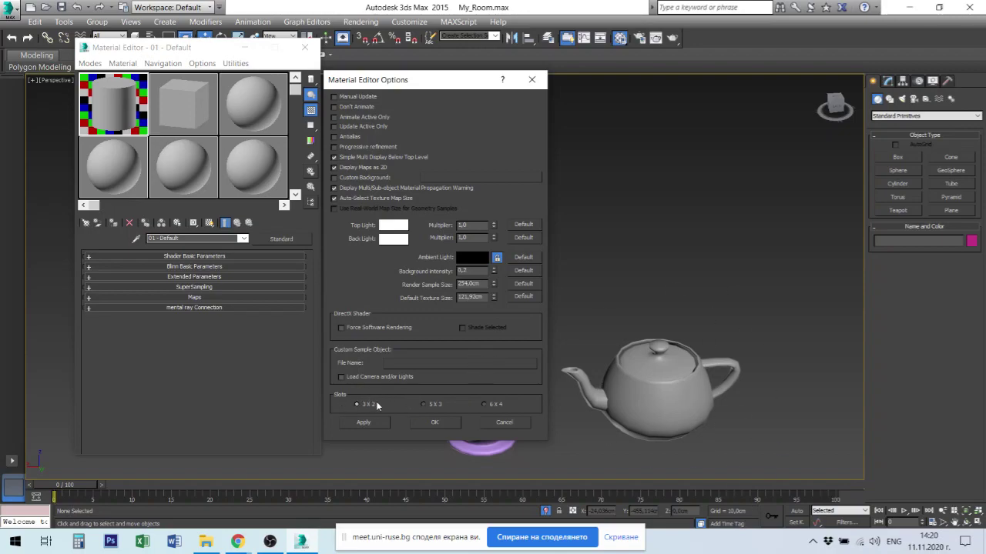
pyautogui.click(484, 404)
pyautogui.click(375, 423)
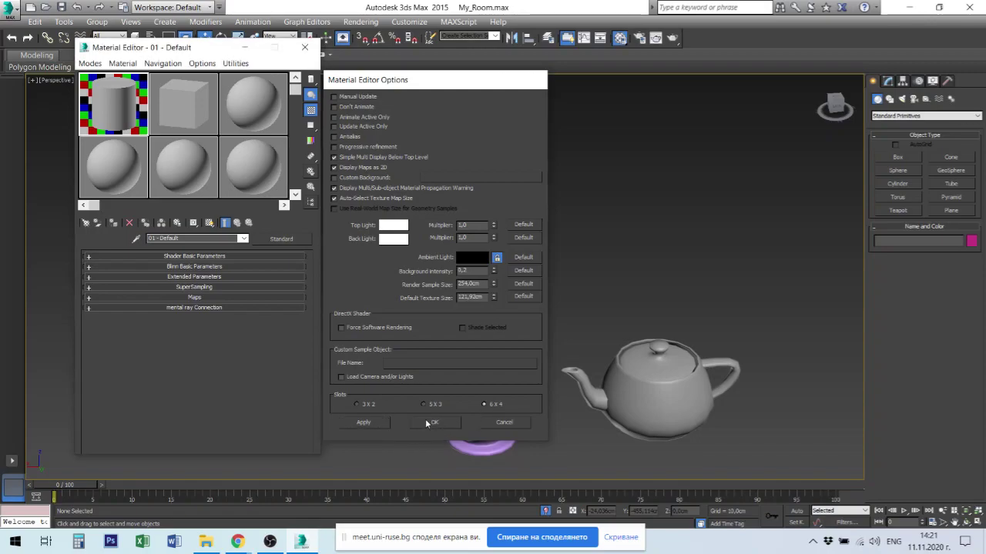
pyautogui.click(428, 422)
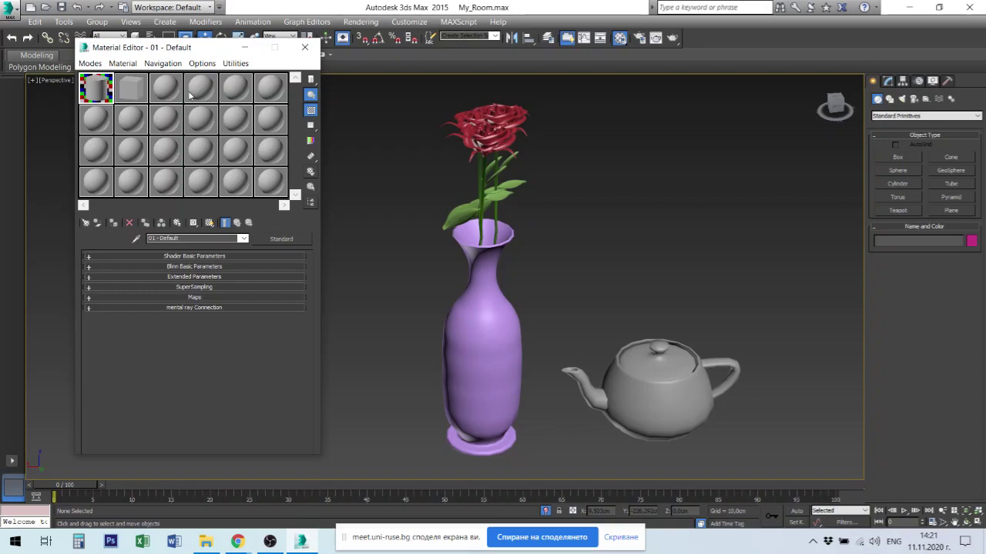
# Select slot 23, collapse its Shader and Blinn rollouts, and show the Material/Map Navigator.
pyautogui.click(235, 183)
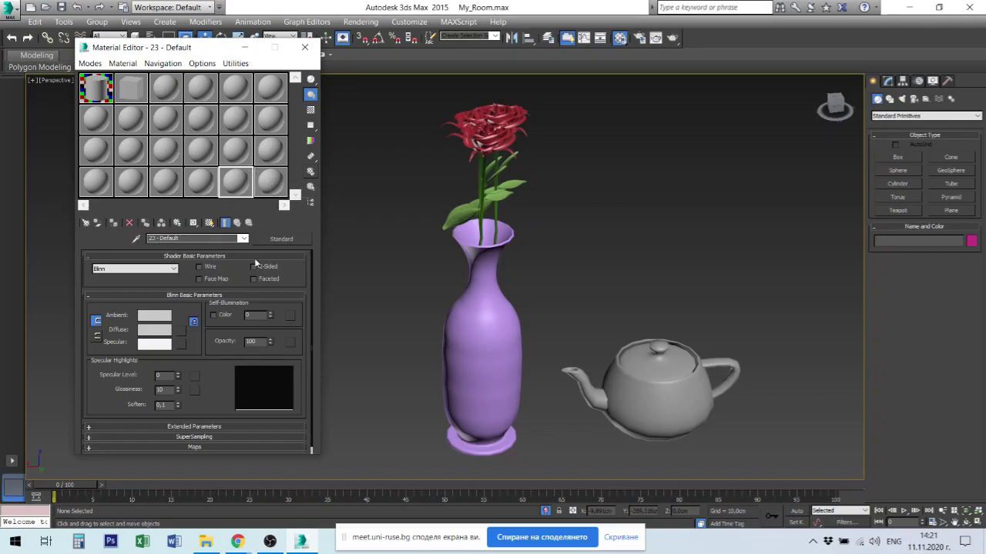
pyautogui.click(93, 257)
pyautogui.click(91, 266)
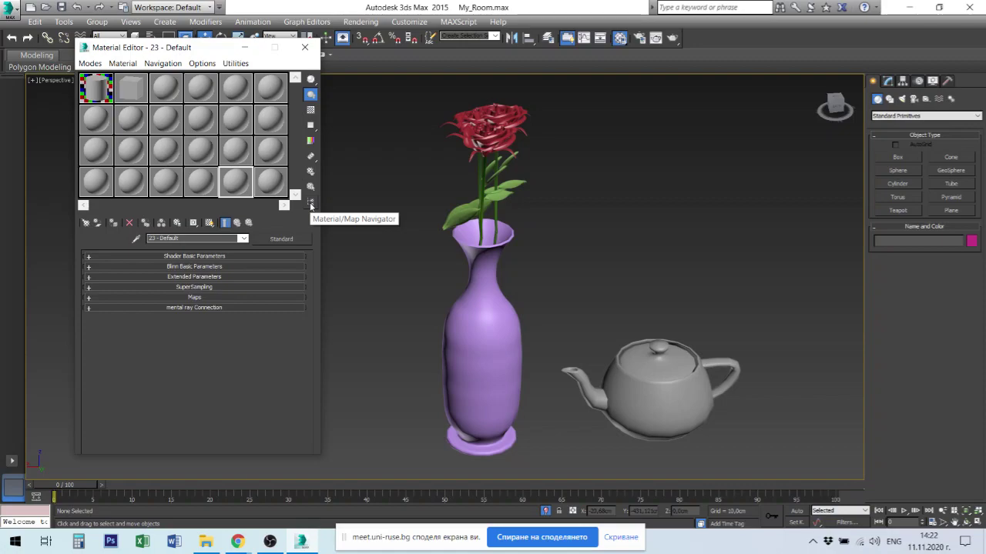
pyautogui.click(310, 203)
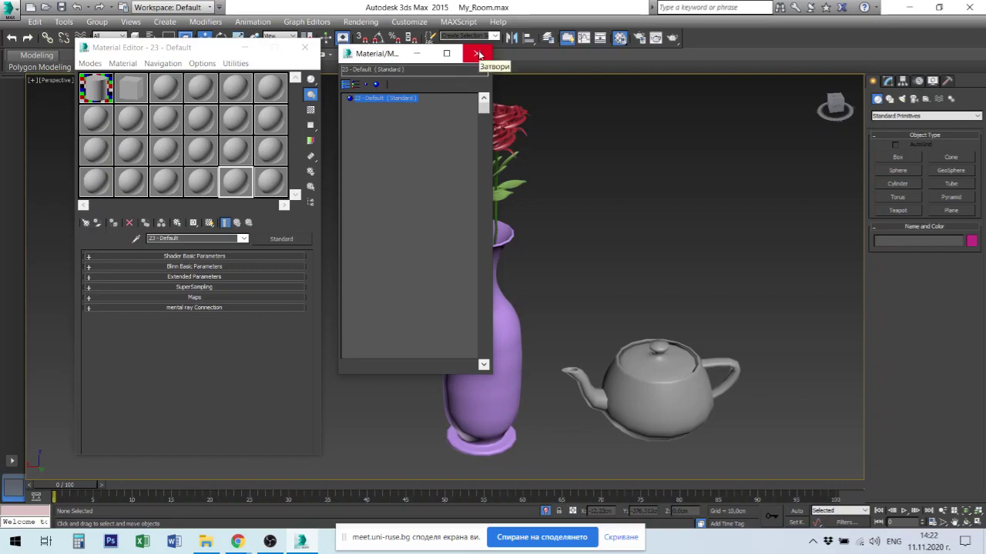
# Switch the navigator view between icons, large icons and list.
pyautogui.click(356, 86)
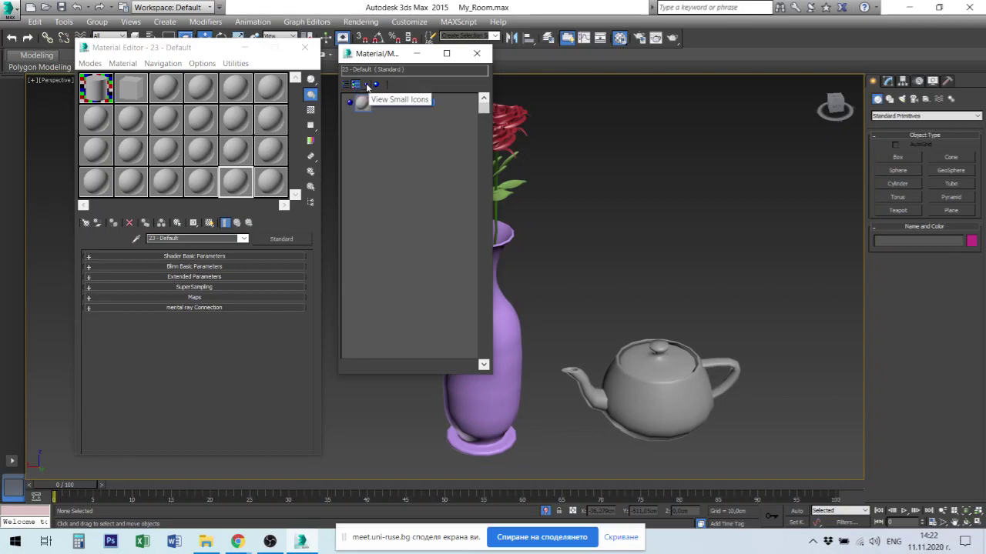
pyautogui.click(376, 84)
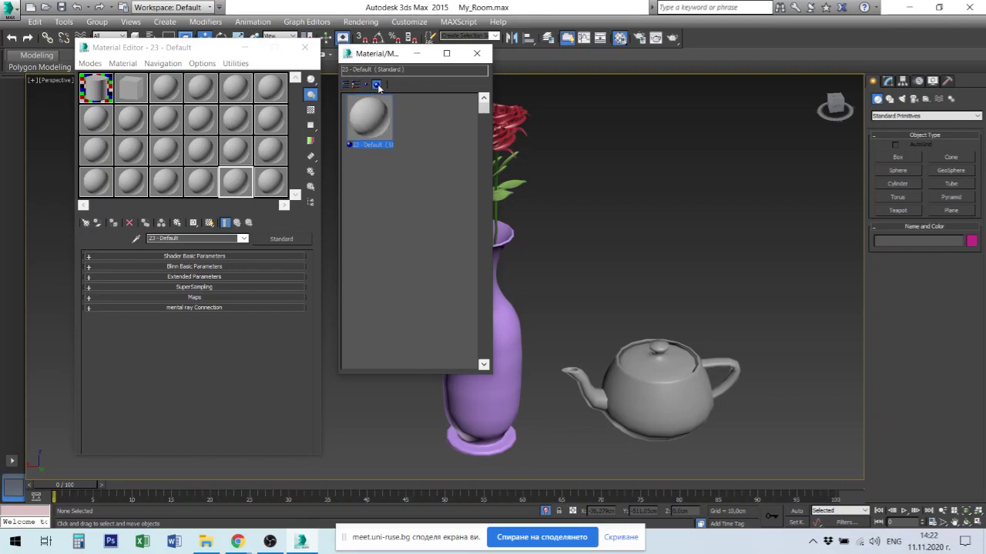
pyautogui.click(346, 85)
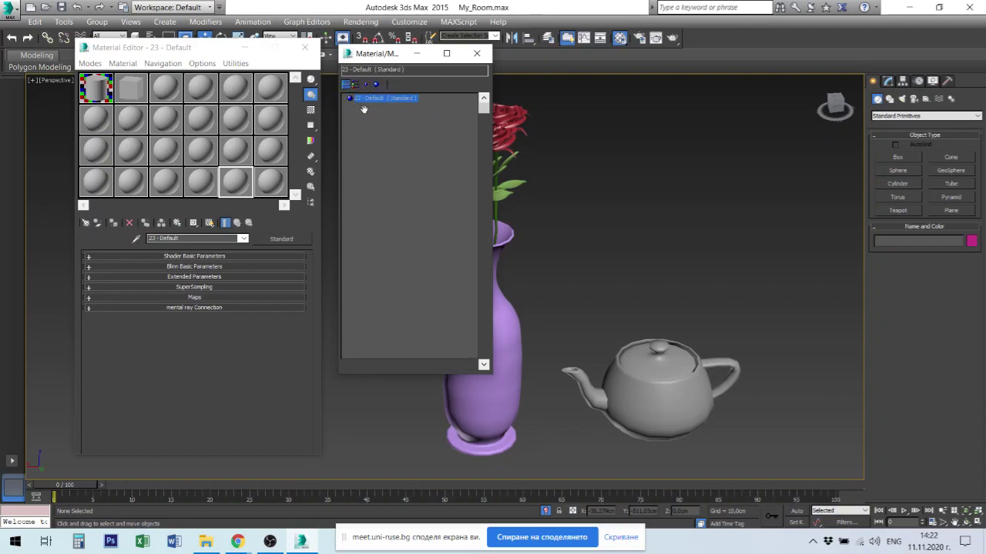
# Flip between materials 02 - Default and 01 - Default, then close the navigator.
pyautogui.click(104, 93)
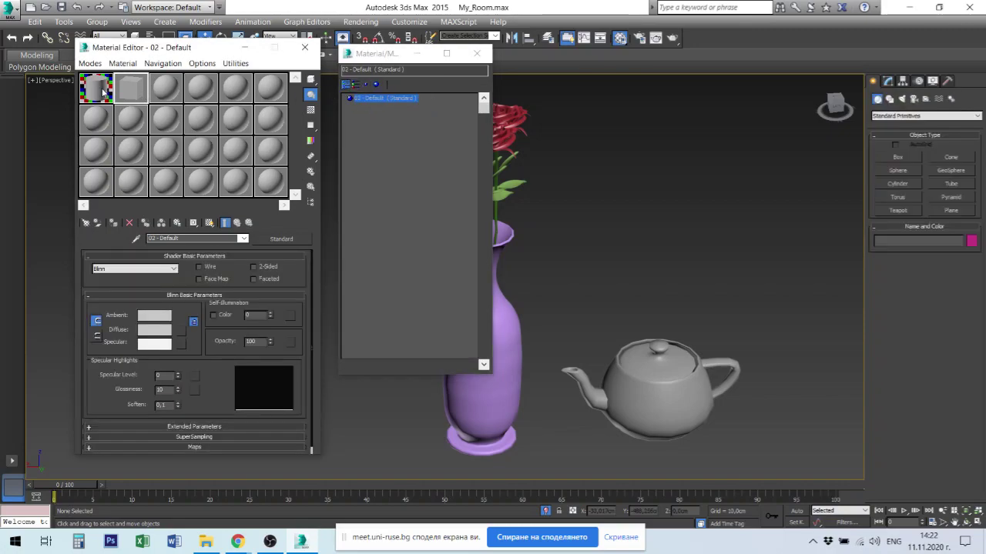
pyautogui.click(105, 93)
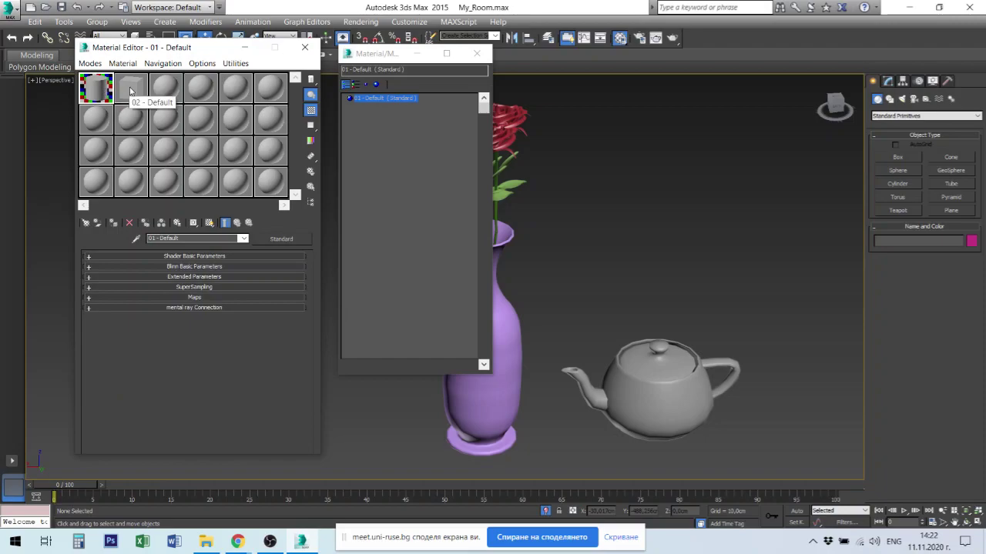
pyautogui.click(130, 91)
pyautogui.click(97, 89)
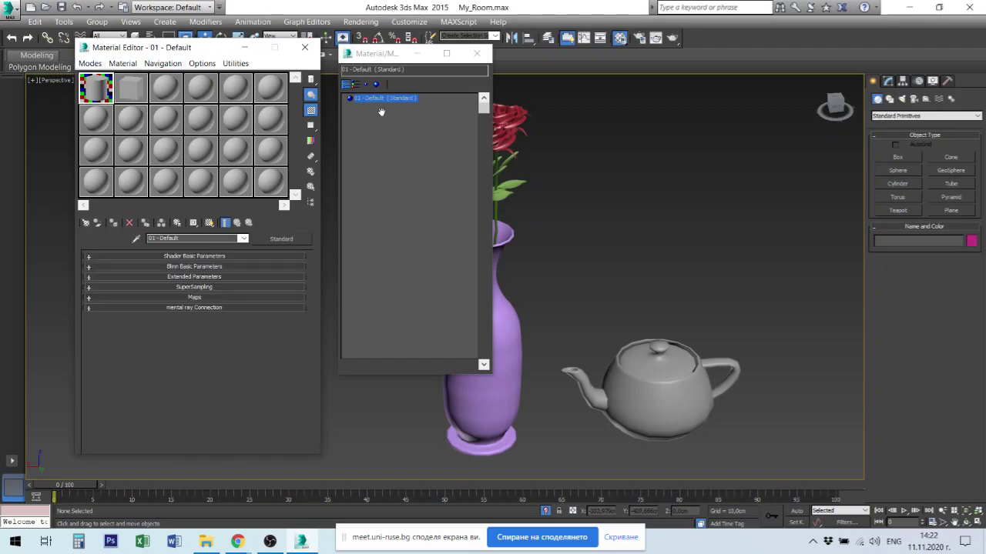
pyautogui.click(477, 53)
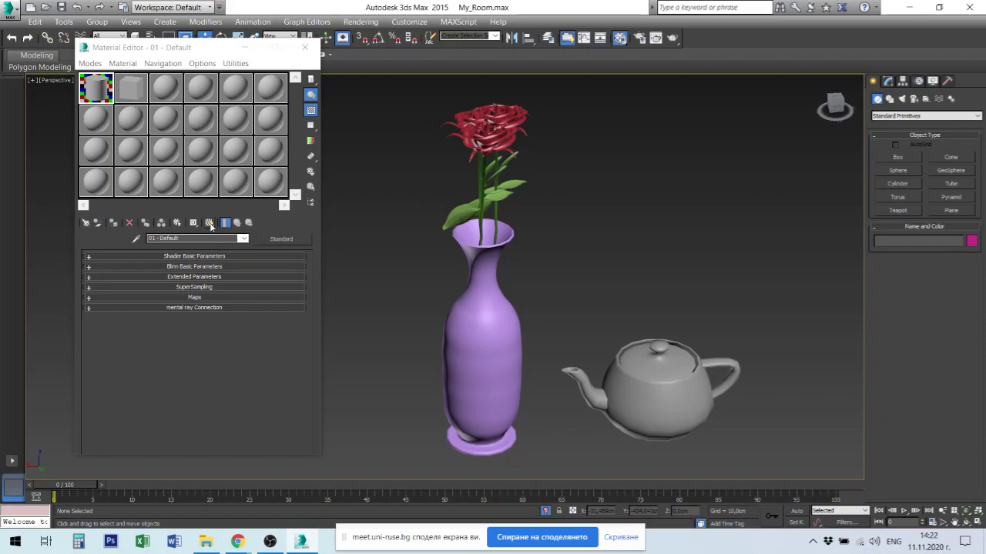
pyautogui.moveTo(171, 50); pyautogui.dragTo(234, 44)
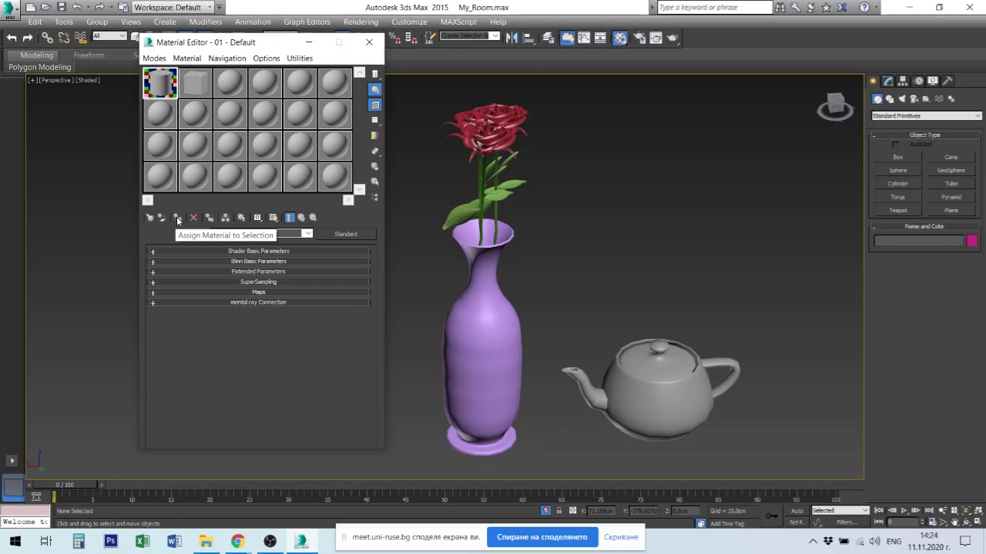
# Select the teapot and vase and assign material 01 - Default to both.
pyautogui.click(643, 430)
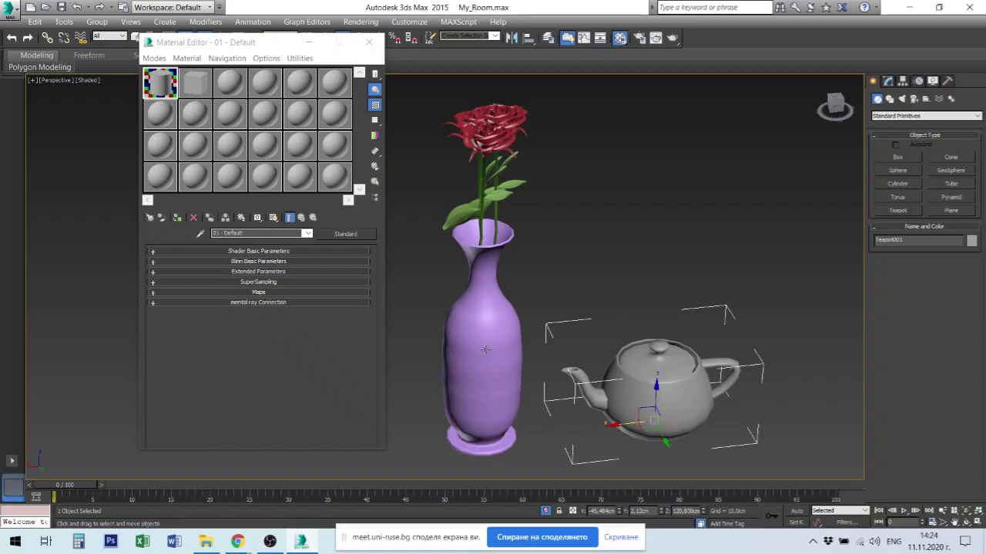
pyautogui.keyDown('ctrl'); pyautogui.click(485, 348); pyautogui.keyUp('ctrl')
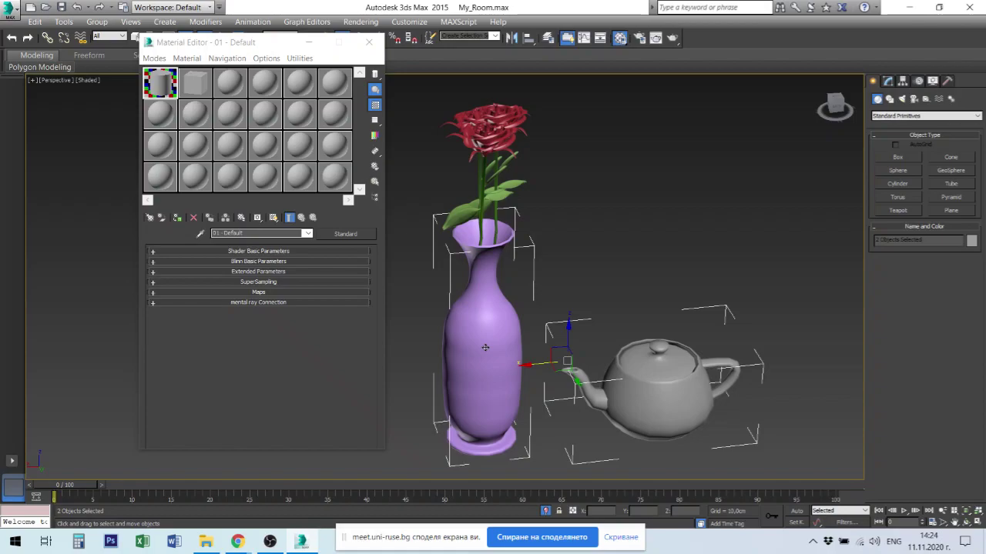
pyautogui.click(178, 219)
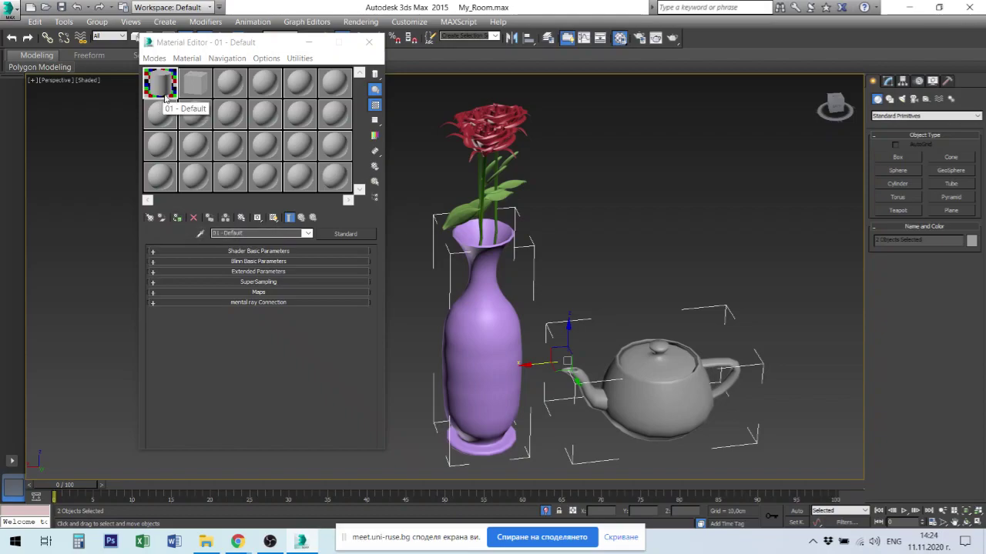
pyautogui.click(179, 220)
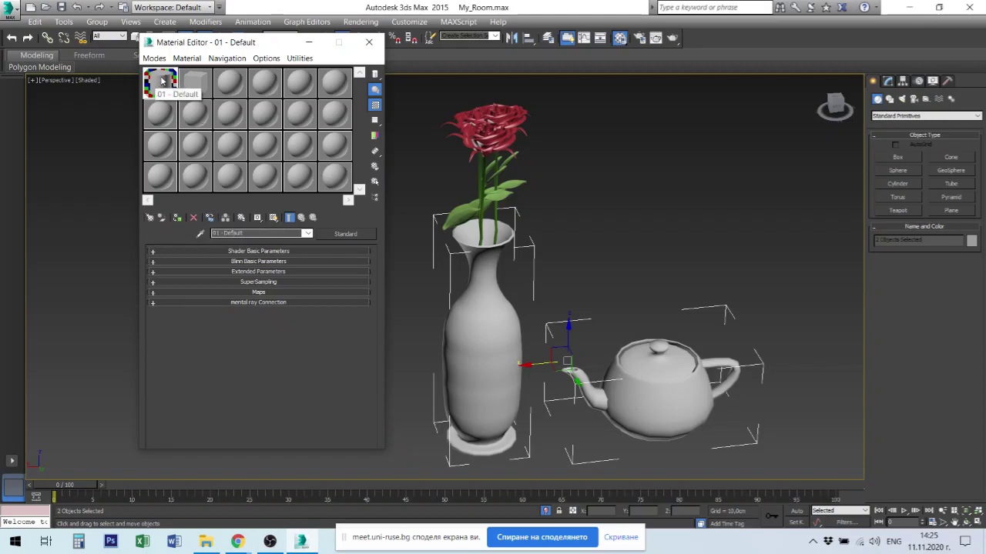
# Copy material 01 - Default into the third-row first slot and reset it to default.
pyautogui.moveTo(162, 82); pyautogui.dragTo(162, 129)
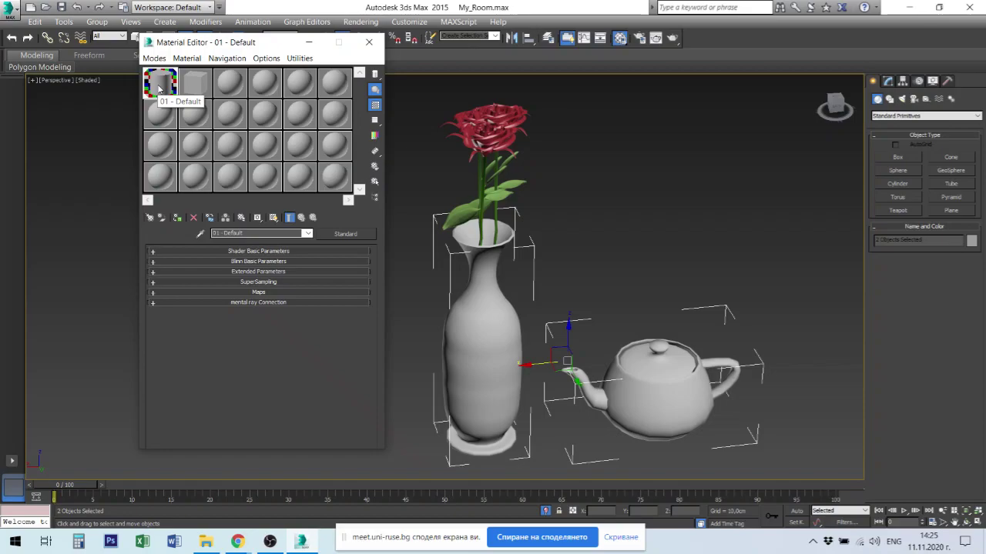
pyautogui.moveTo(161, 129); pyautogui.dragTo(158, 147)
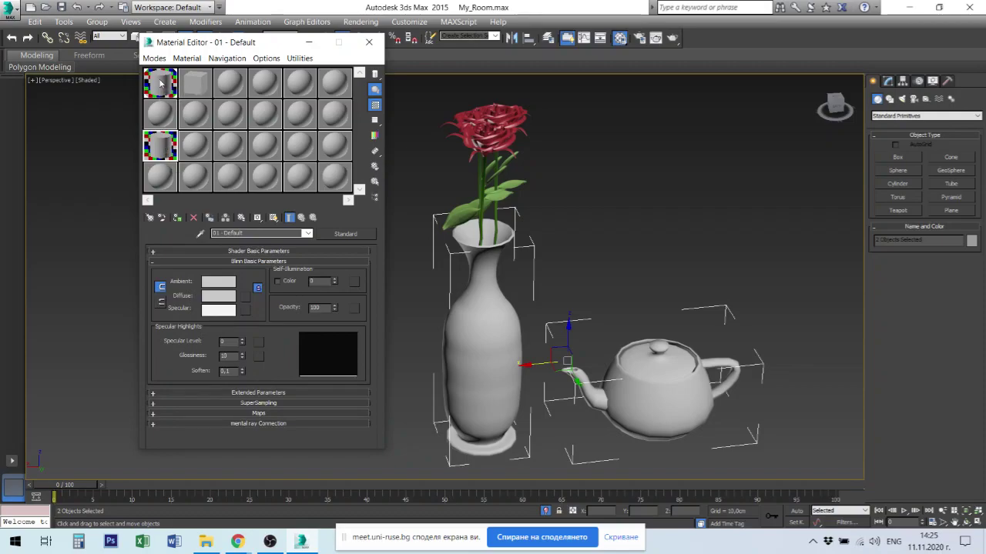
pyautogui.click(161, 83)
pyautogui.click(161, 145)
pyautogui.click(193, 217)
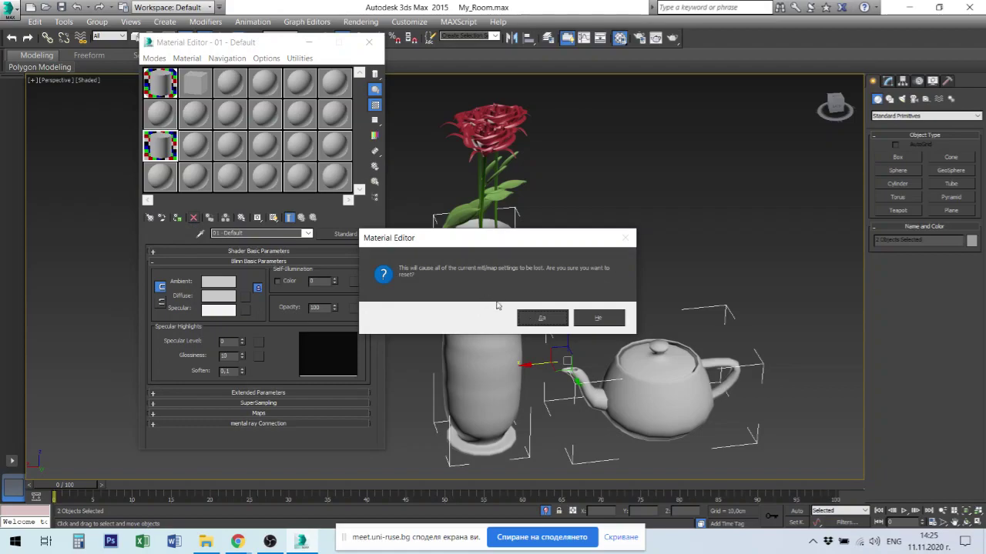
pyautogui.click(541, 321)
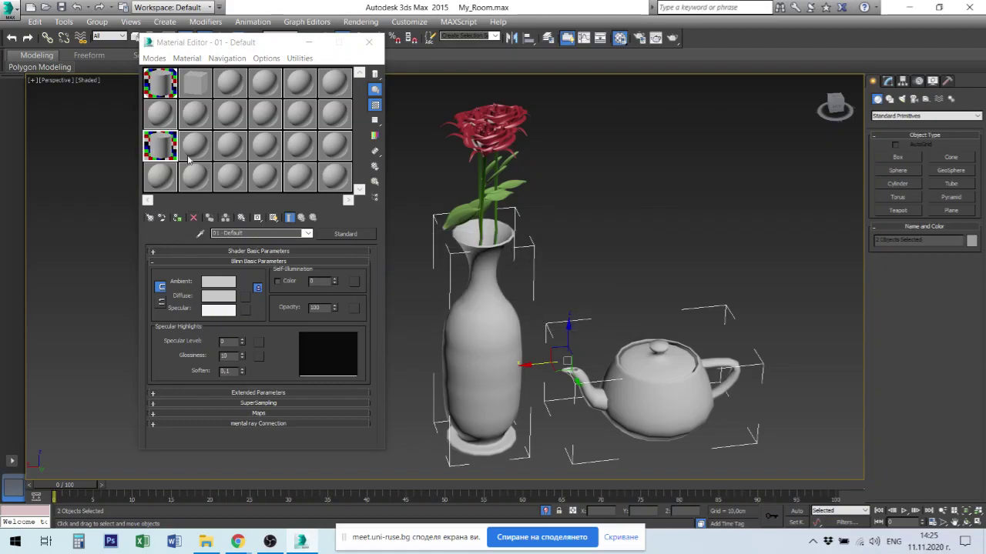
# Preview the reset third-row material on a box.
pyautogui.click(155, 156)
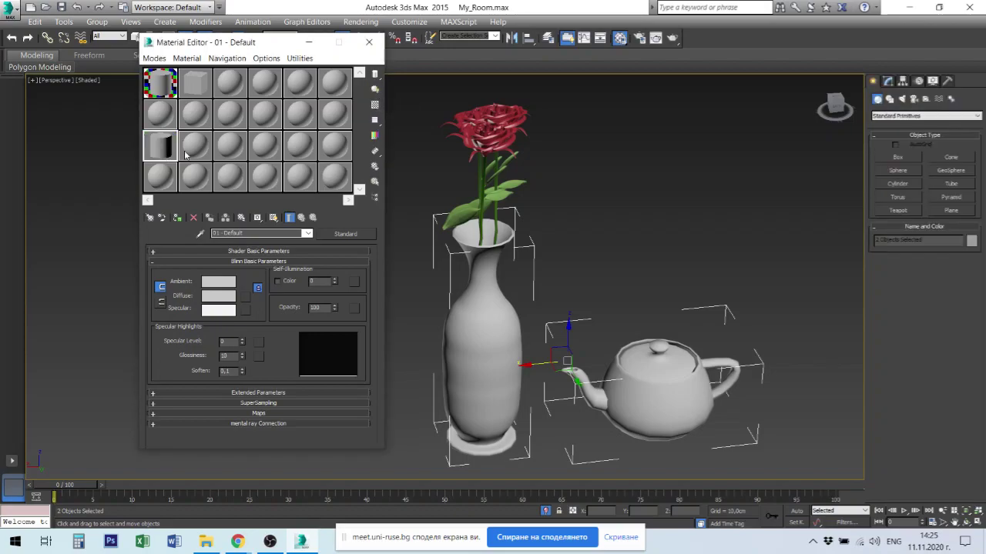
pyautogui.moveTo(375, 75)
pyautogui.mouseDown()
pyautogui.moveTo(405, 83)
pyautogui.moveTo(423, 74)
pyautogui.mouseUp()
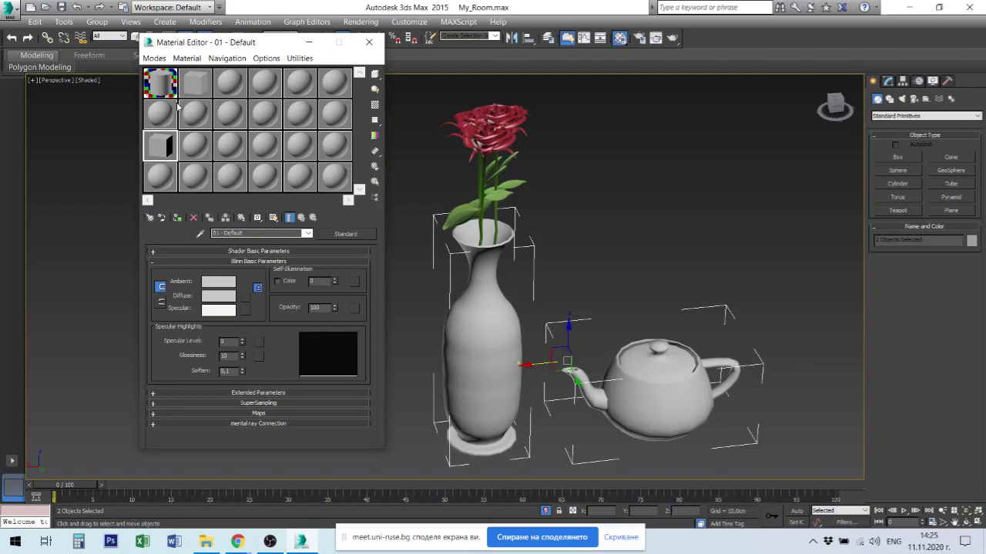
pyautogui.click(168, 80)
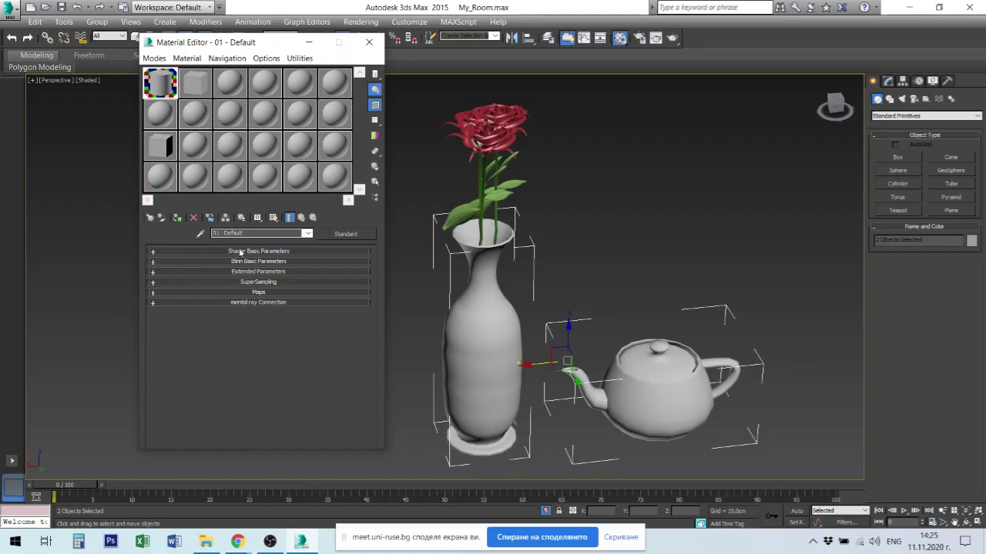
pyautogui.click(165, 151)
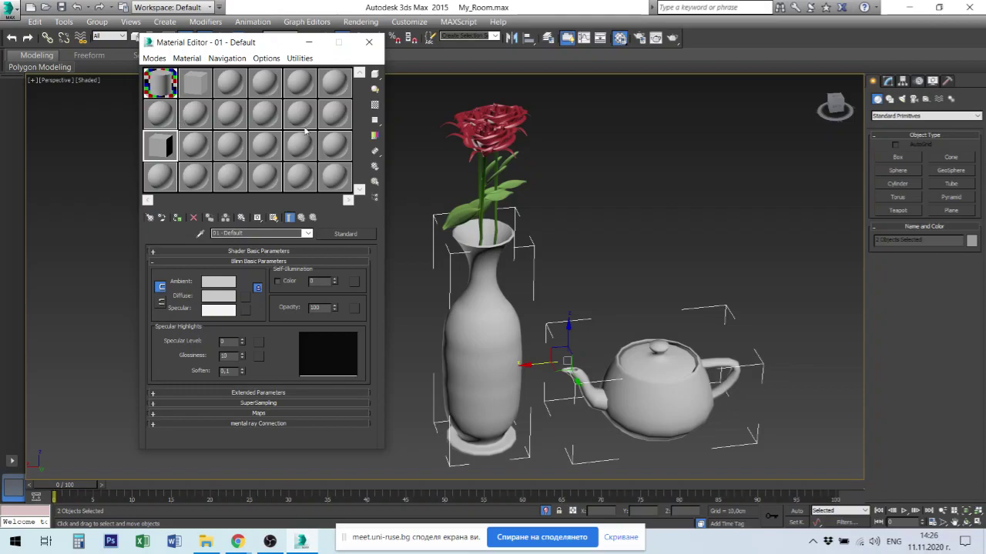
# Rename the third-row copy to 13- Default, then check slot 14 and return to slot 1.
pyautogui.click(337, 116)
pyautogui.click(160, 145)
pyautogui.doubleClick(217, 232)
pyautogui.write('13')
pyautogui.press('Return')
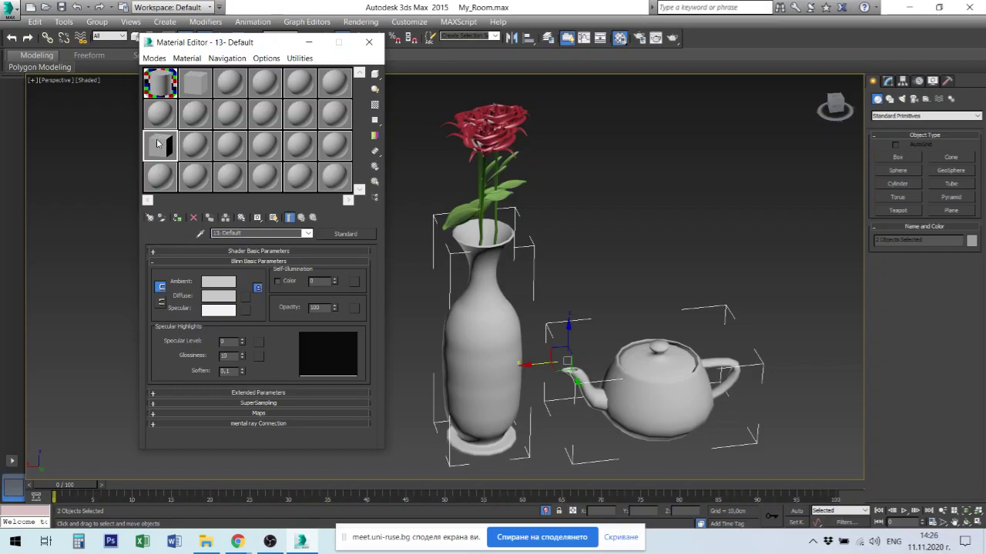
pyautogui.click(195, 145)
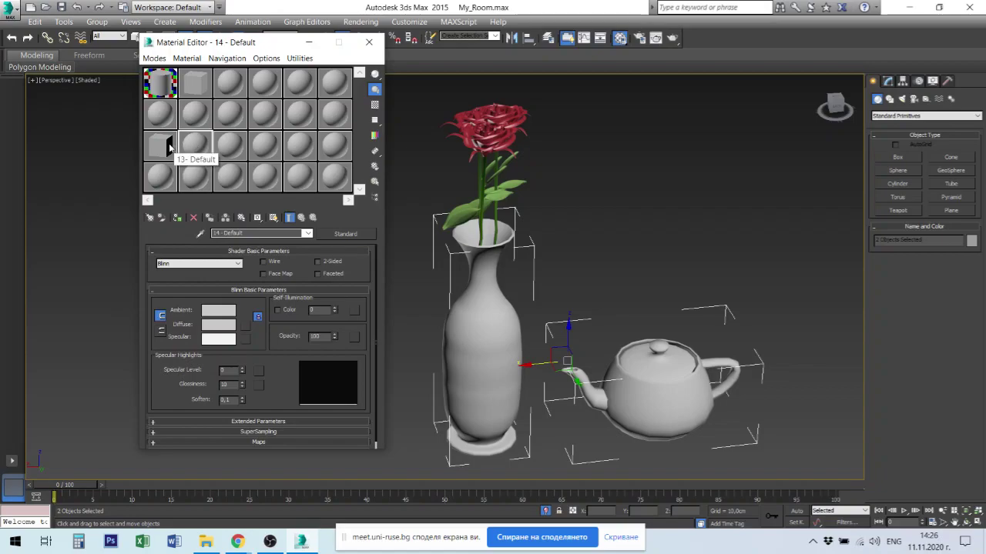
pyautogui.click(169, 146)
pyautogui.click(166, 97)
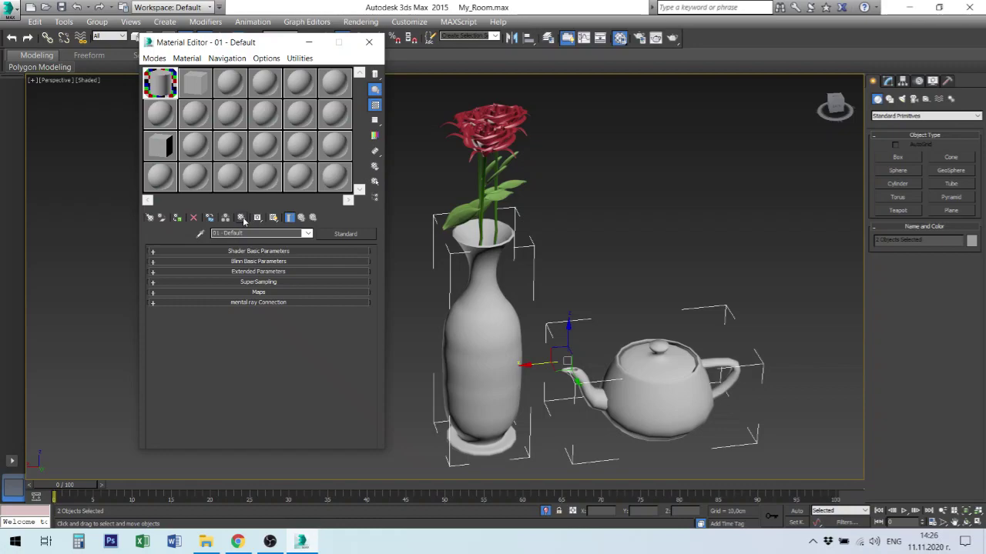
# In Chrome, close the id.capital.bg, news, YouTube and Facebook tabs, then click the meeting chat box.
pyautogui.click(238, 542)
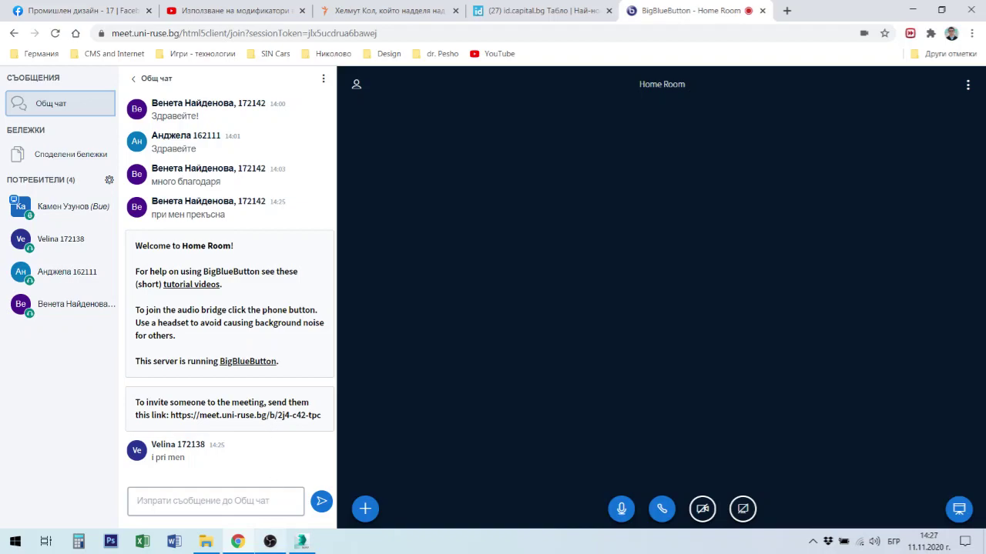
pyautogui.click(539, 12)
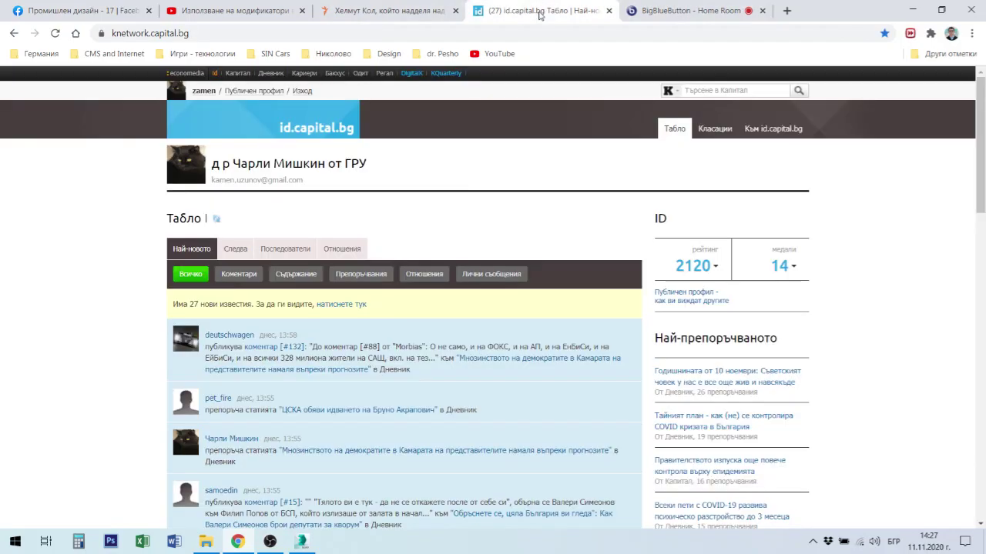
pyautogui.click(608, 10)
pyautogui.click(418, 13)
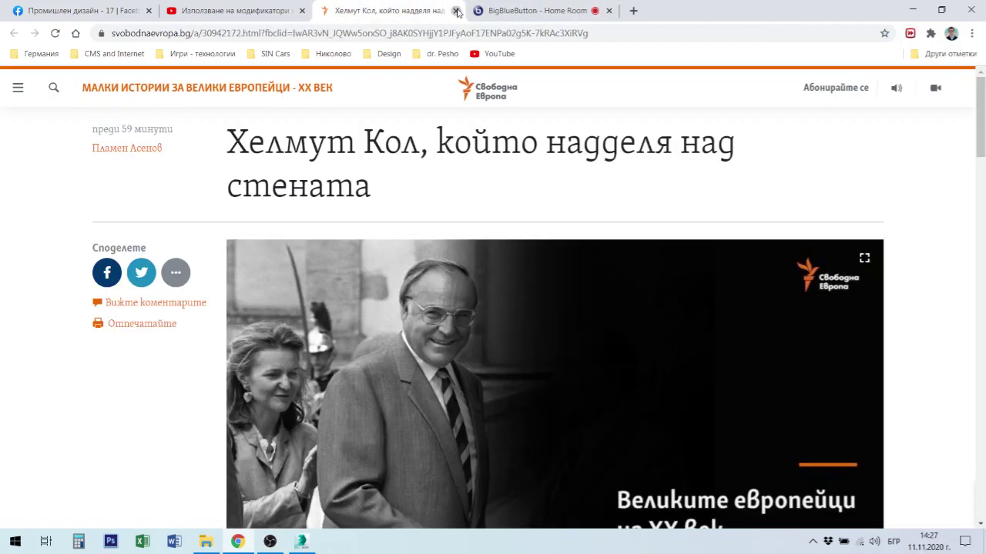
pyautogui.click(454, 11)
pyautogui.click(292, 11)
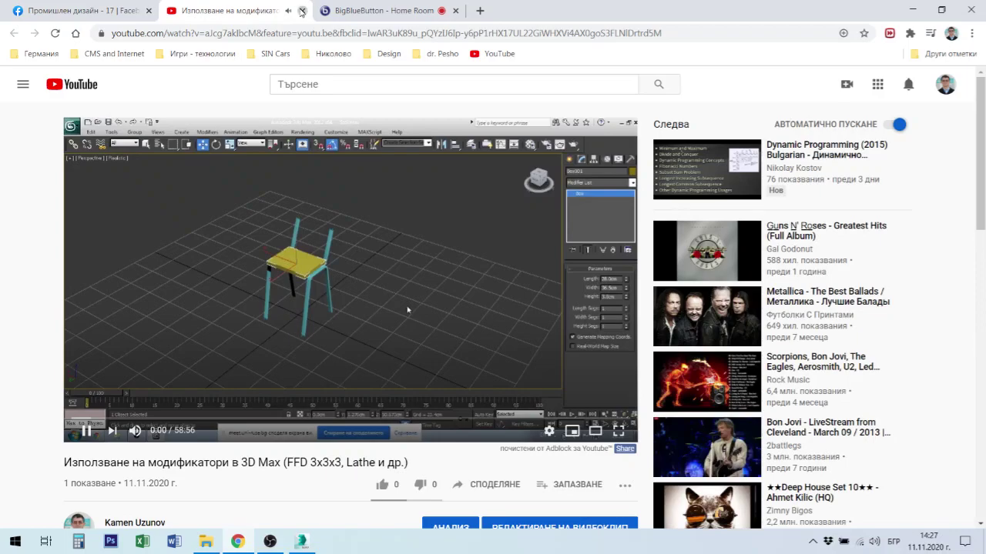
pyautogui.click(301, 11)
pyautogui.click(82, 9)
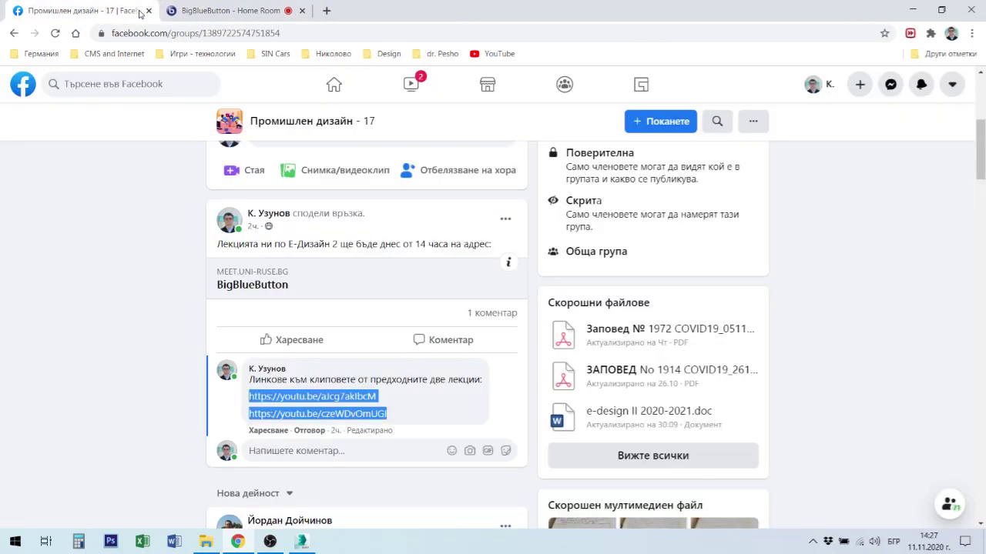
pyautogui.click(149, 11)
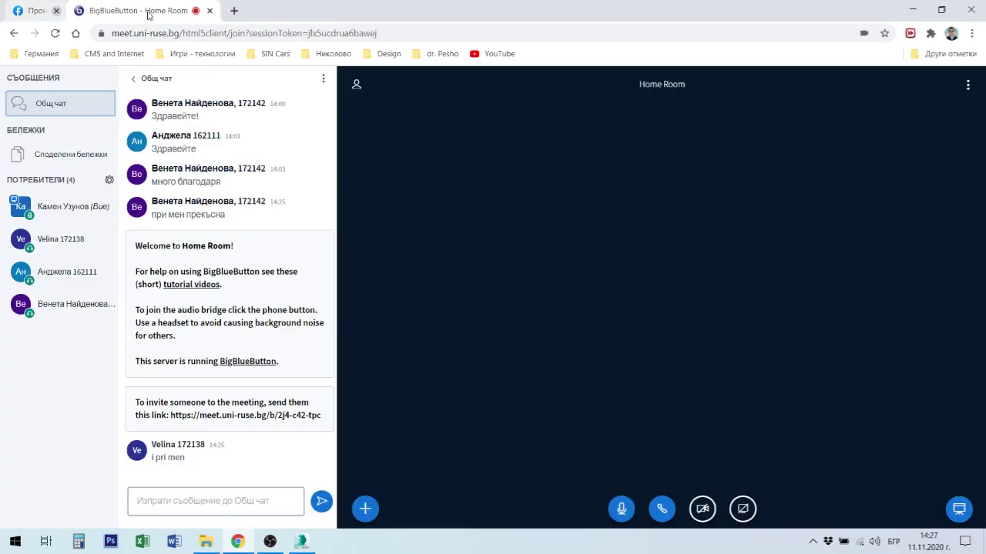
pyautogui.click(181, 498)
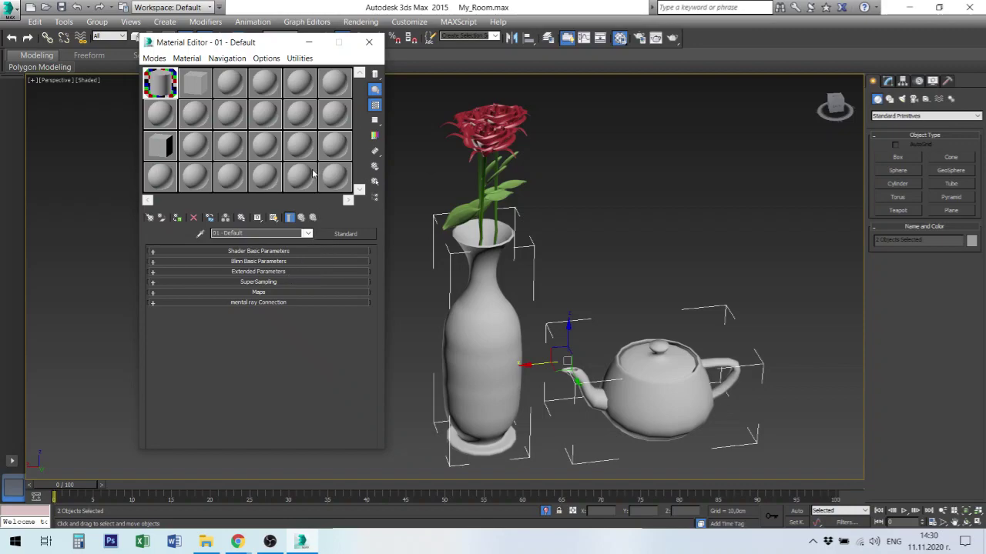
# Pick the rose's red phongE1SG and stem's green phong2SG materials into two empty sample slots.
pyautogui.click(265, 179)
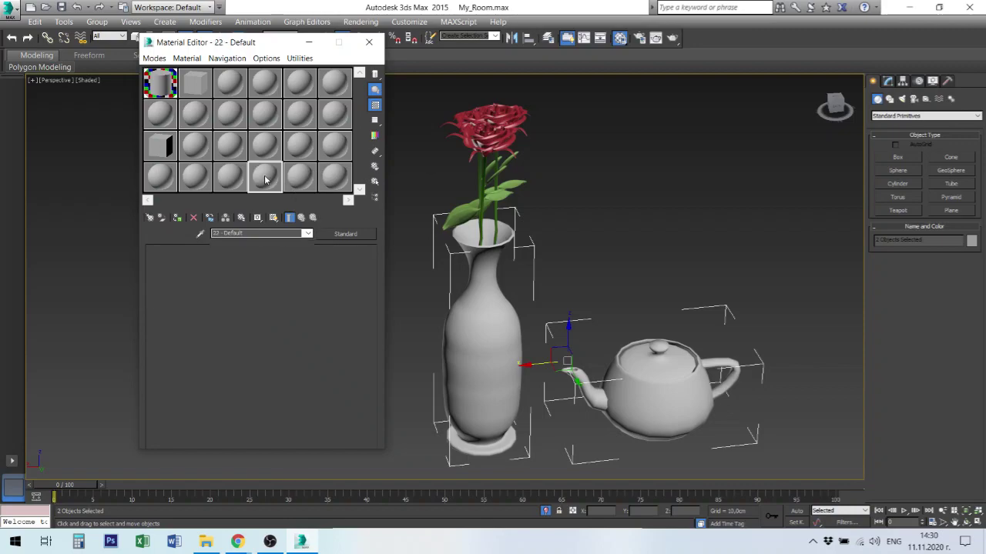
pyautogui.click(200, 233)
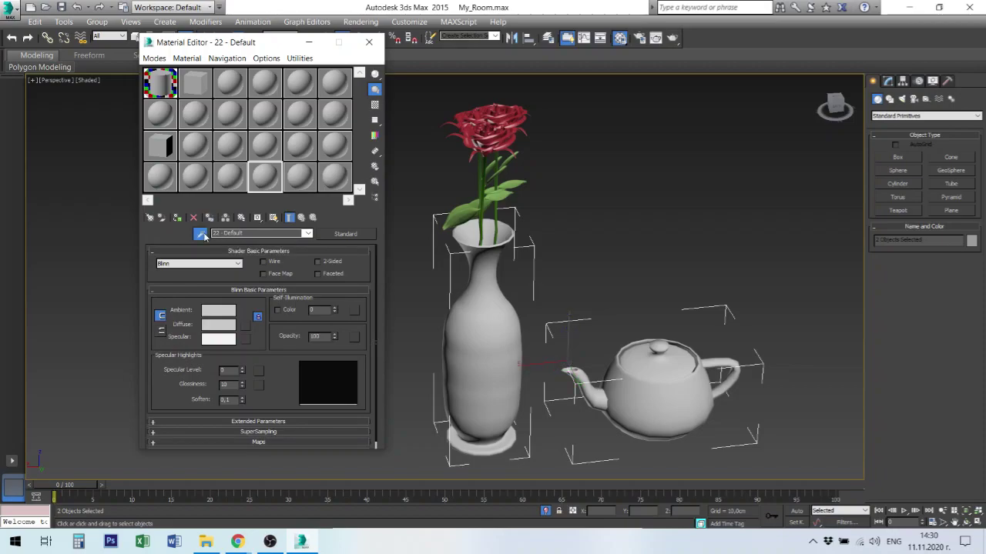
pyautogui.click(498, 128)
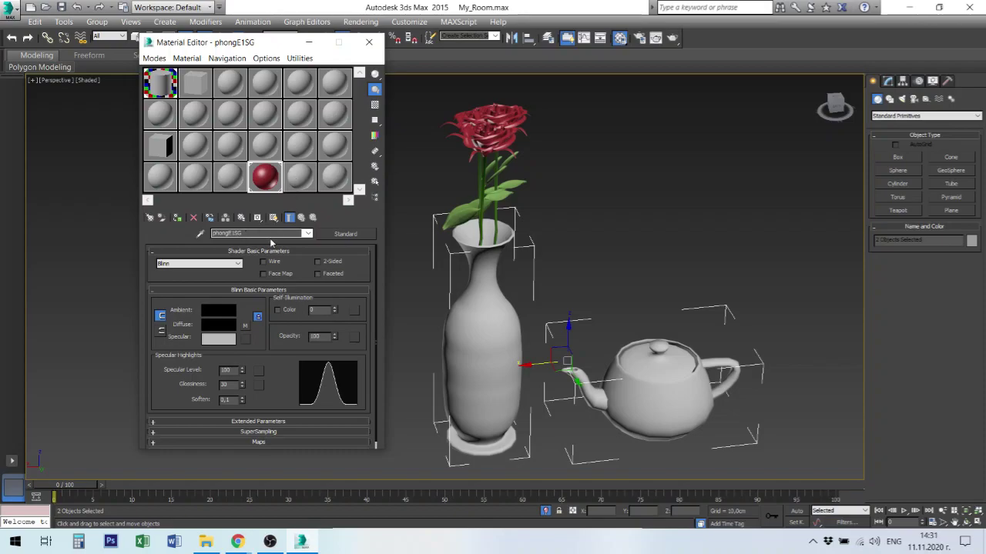
pyautogui.click(230, 177)
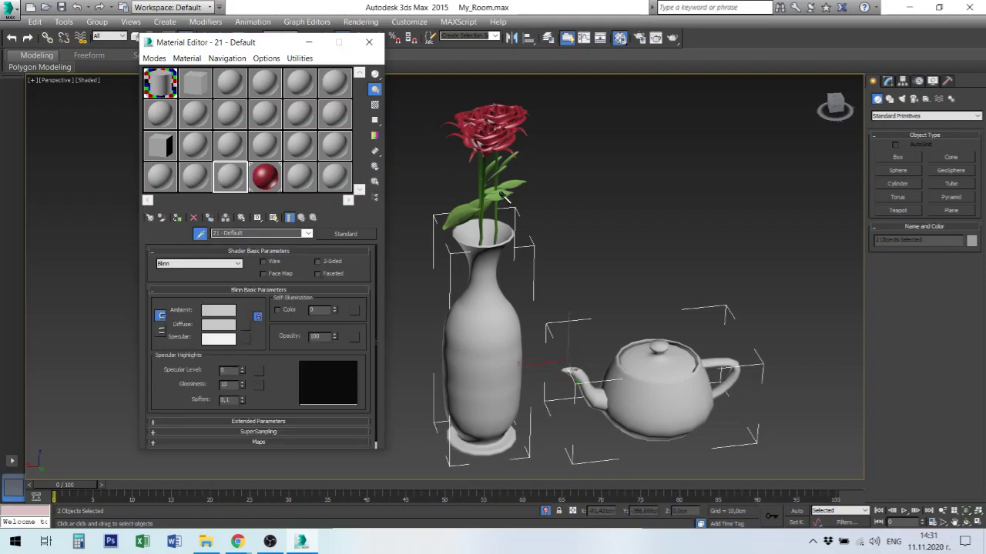
pyautogui.click(491, 185)
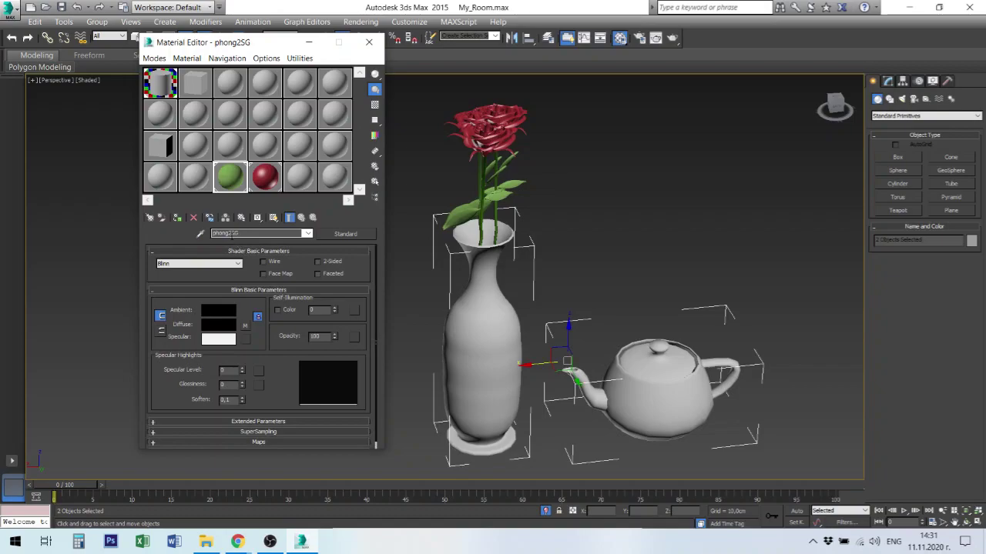
# Review both rose materials, collapse the shader and Blinn rollouts, and reactivate 01 - Default.
pyautogui.click(267, 177)
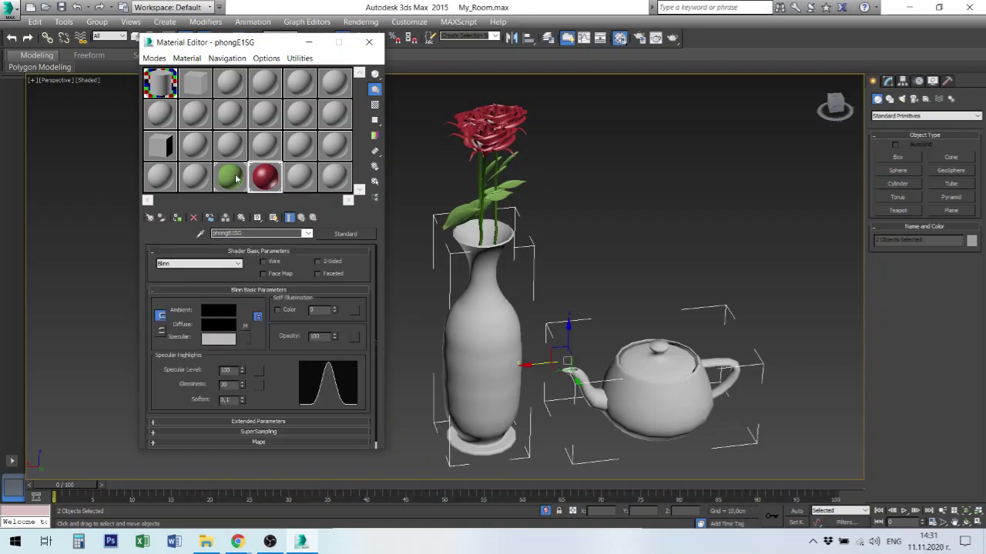
pyautogui.click(236, 179)
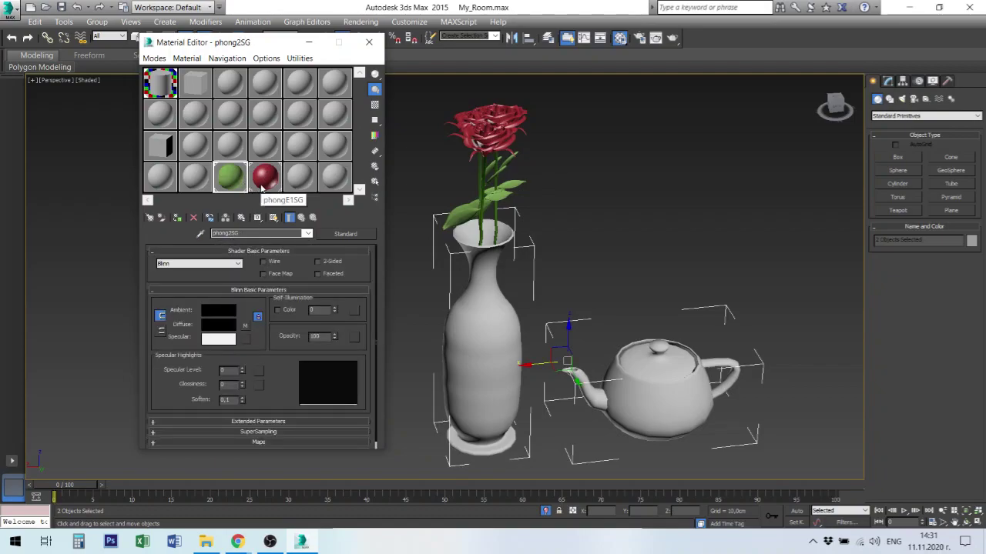
pyautogui.click(155, 255)
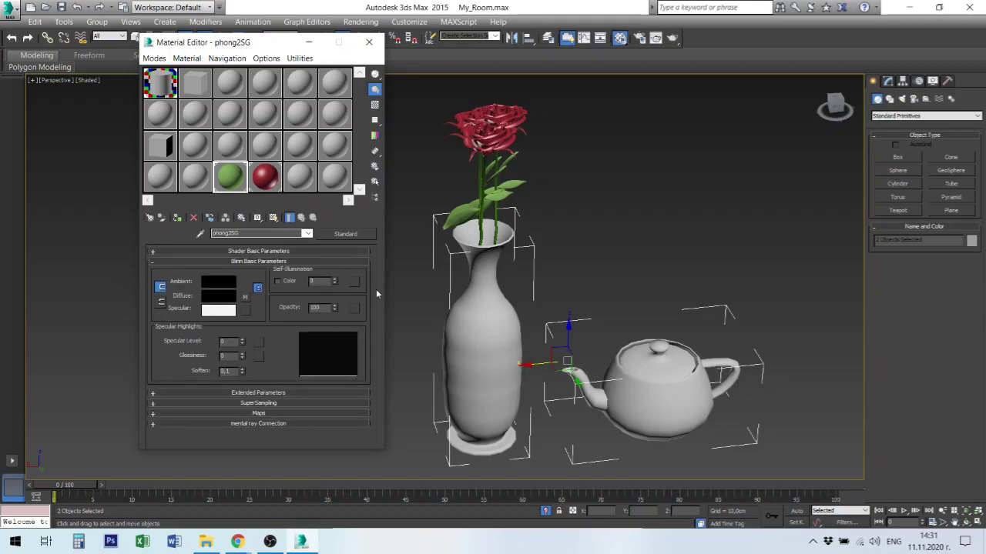
pyautogui.click(180, 261)
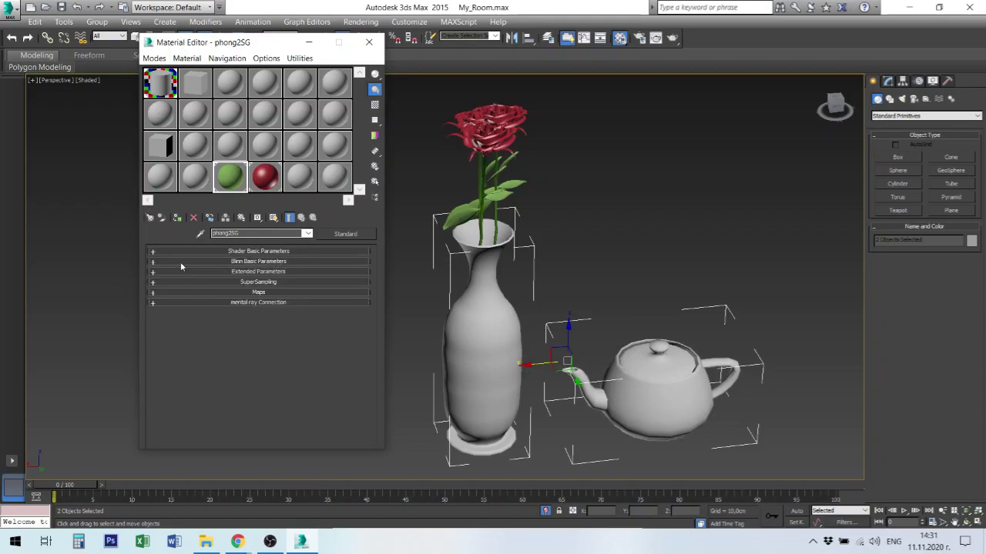
pyautogui.click(160, 81)
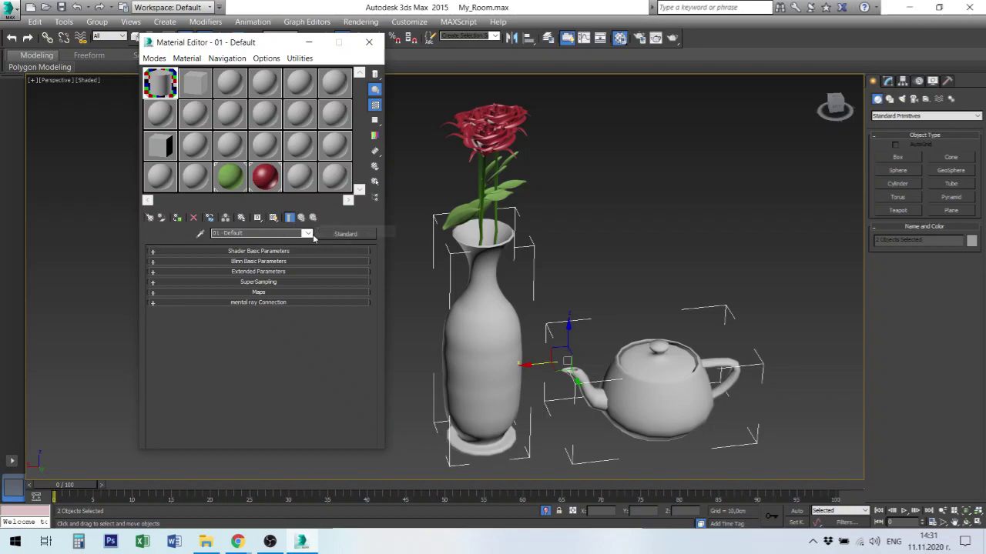
pyautogui.click(307, 234)
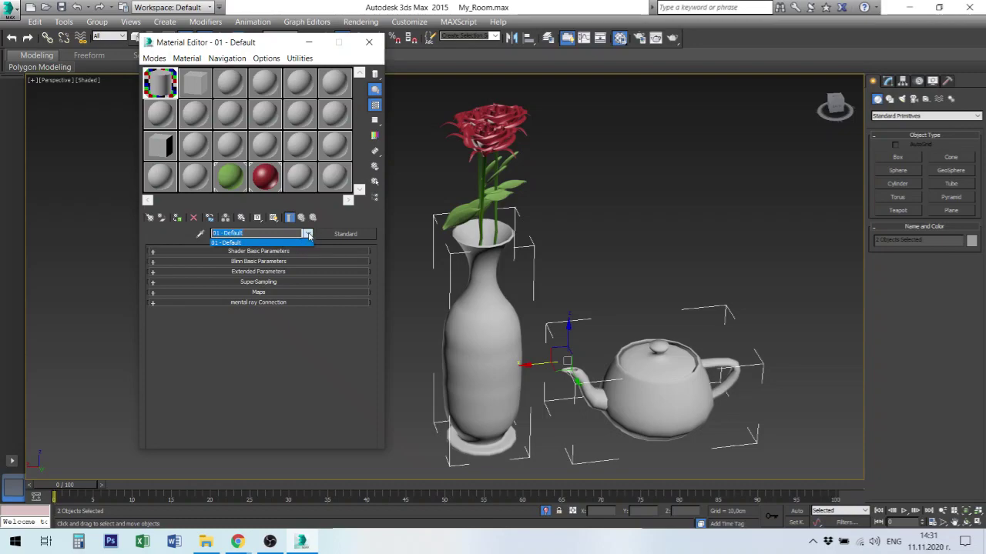
pyautogui.click(354, 229)
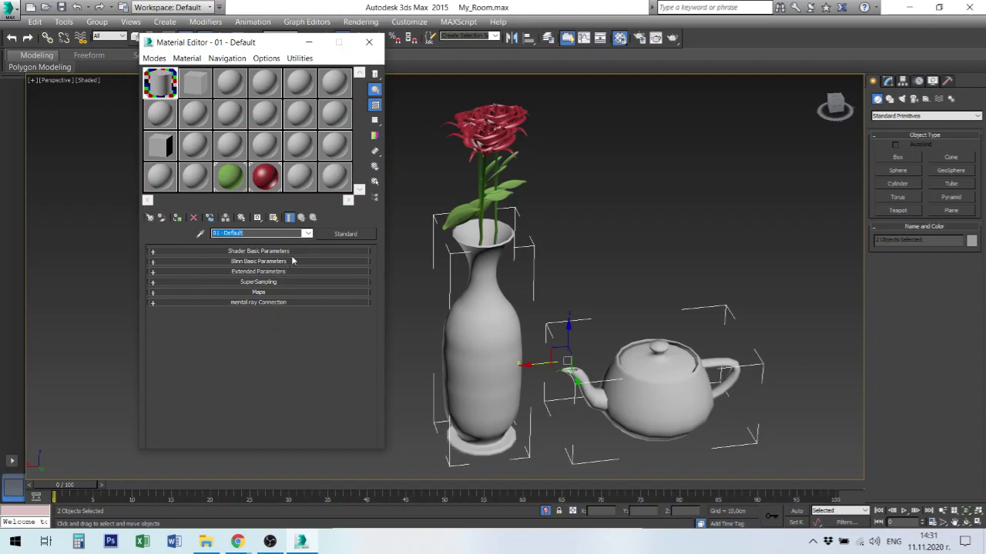
# Open the Material/Map Browser of material types and collapse then re-expand the Standard category.
pyautogui.click(362, 234)
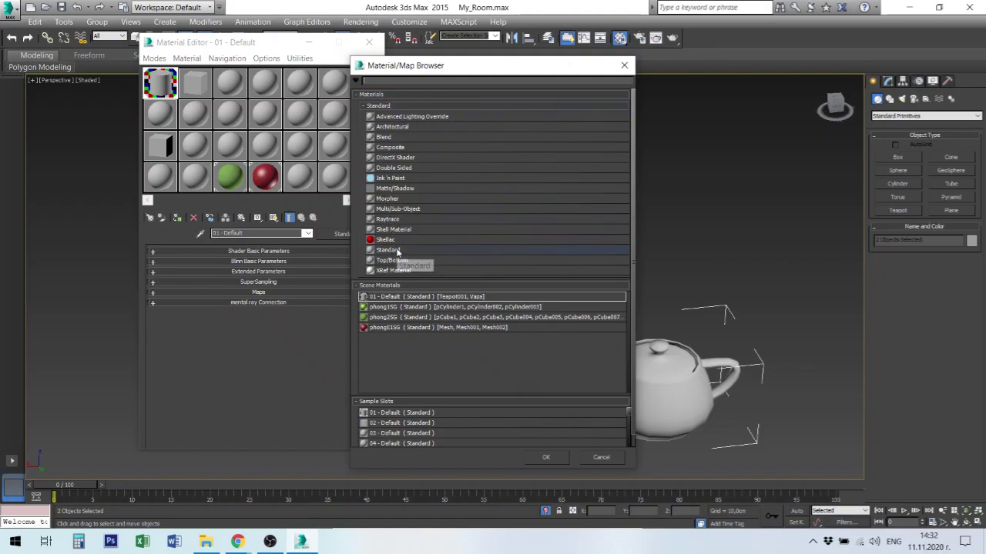
pyautogui.scroll(-1, 413, 246)
pyautogui.scroll(1, 412, 246)
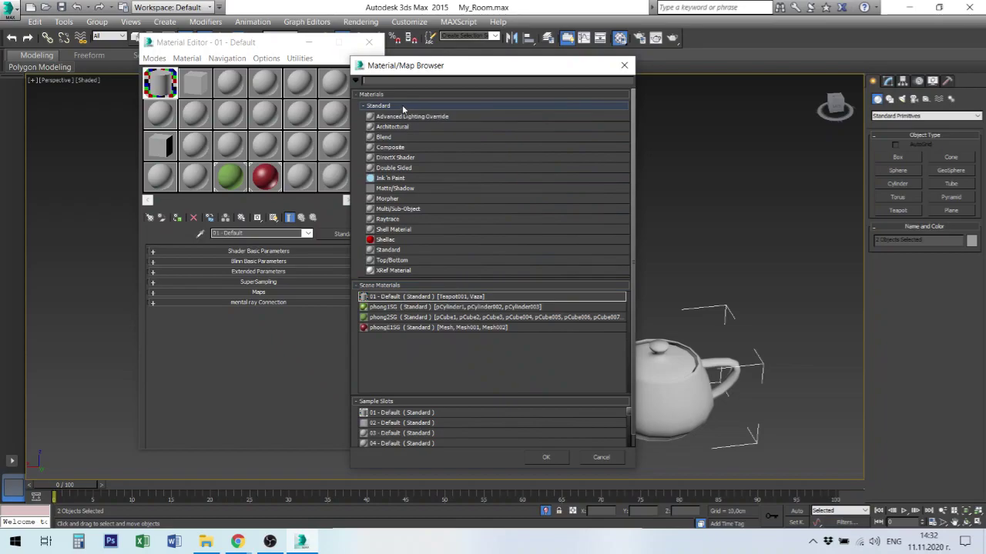
pyautogui.click(364, 108)
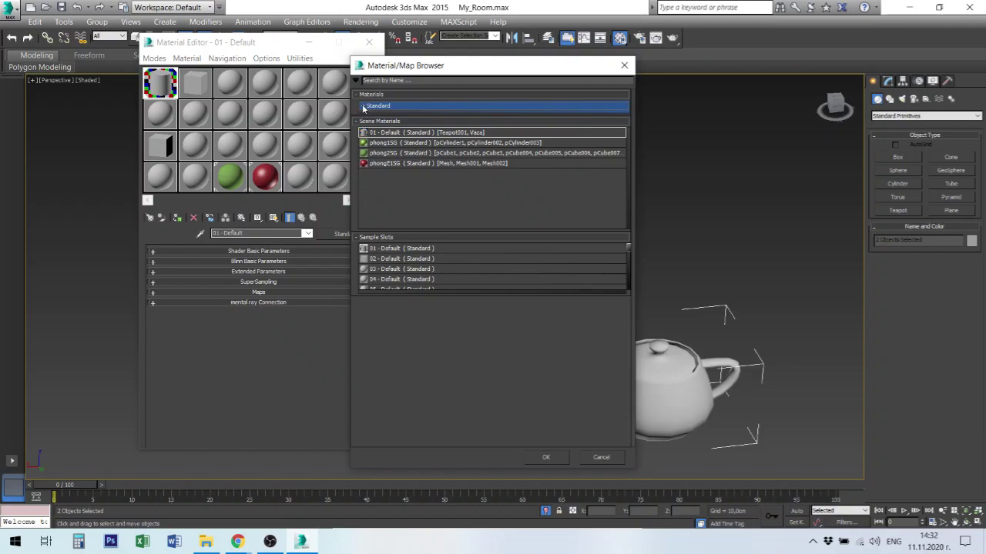
pyautogui.click(373, 108)
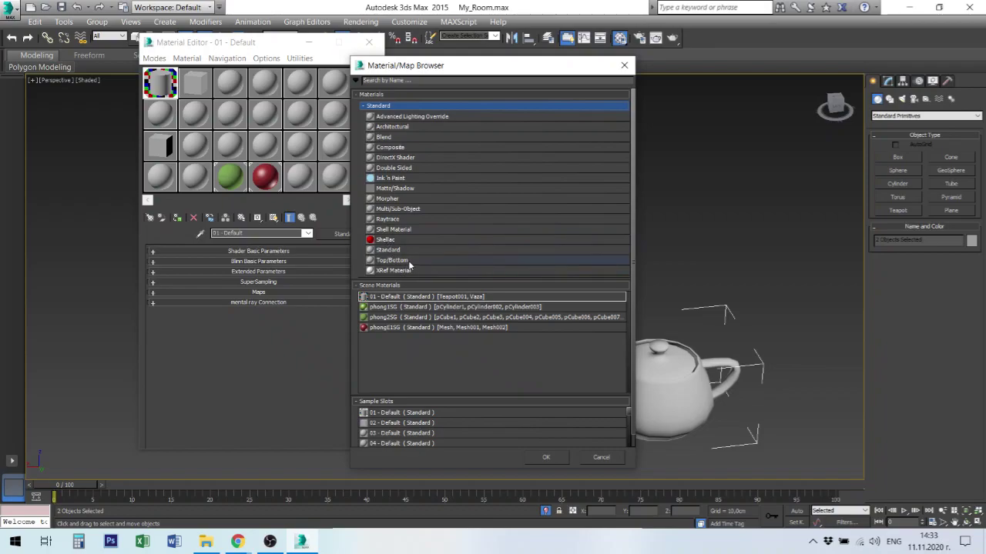
pyautogui.scroll(-1, 420, 260)
pyautogui.scroll(1, 420, 261)
# Make 01 - Default a Standard material and collapse its shader and Blinn rollouts.
pyautogui.click(388, 251)
pyautogui.doubleClick(388, 251)
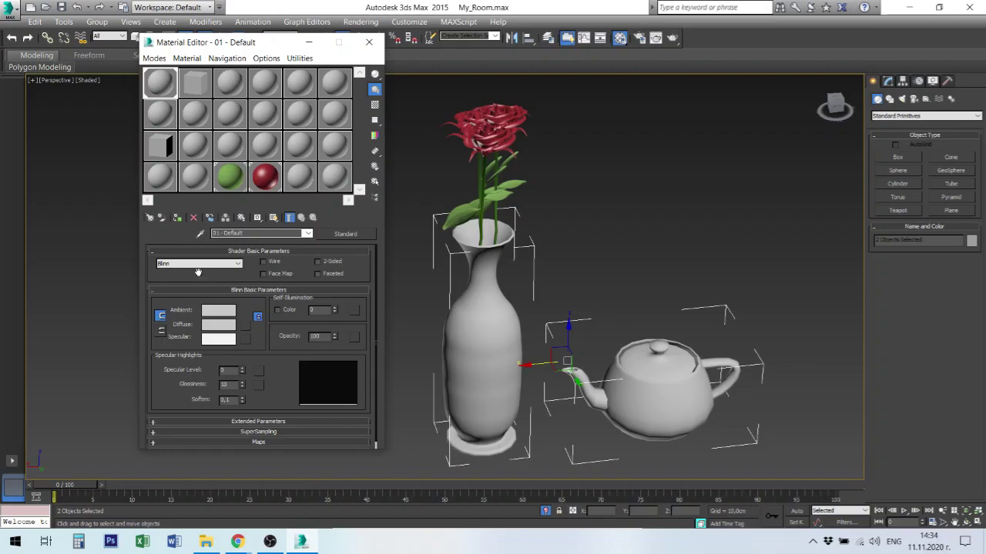
pyautogui.click(161, 254)
pyautogui.click(163, 263)
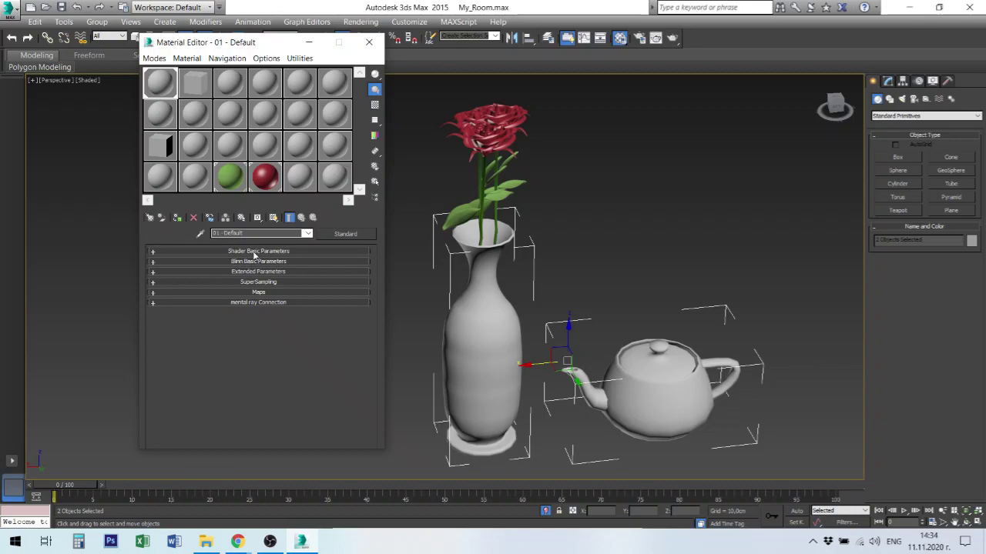
# Check the shader list keeping Blinn, then expand and collapse Extended Parameters.
pyautogui.click(255, 253)
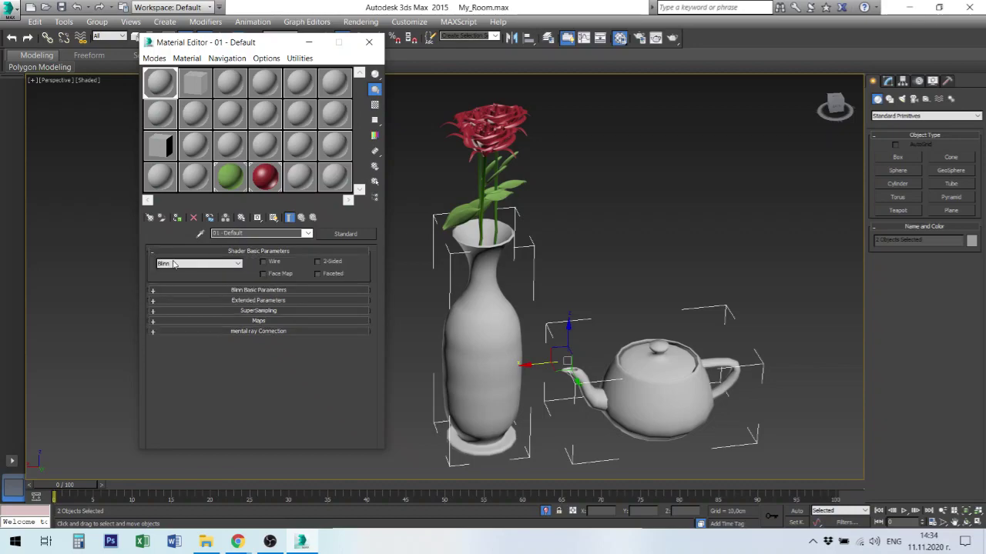
pyautogui.click(238, 264)
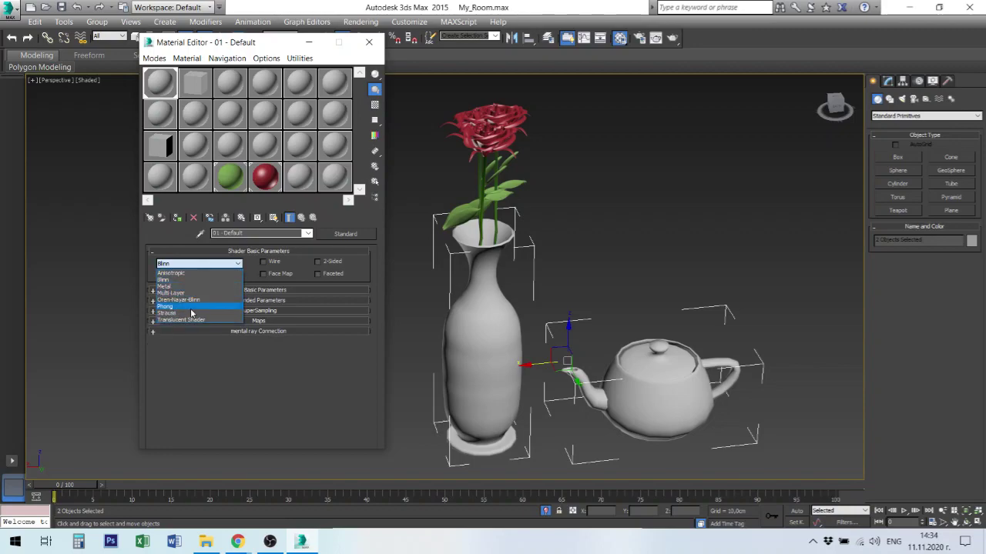
pyautogui.click(185, 254)
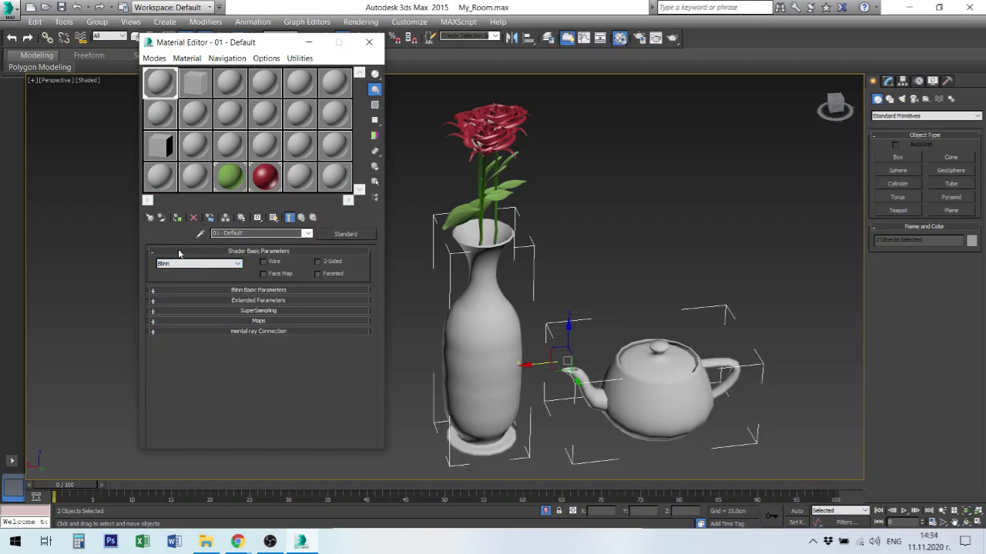
pyautogui.click(178, 253)
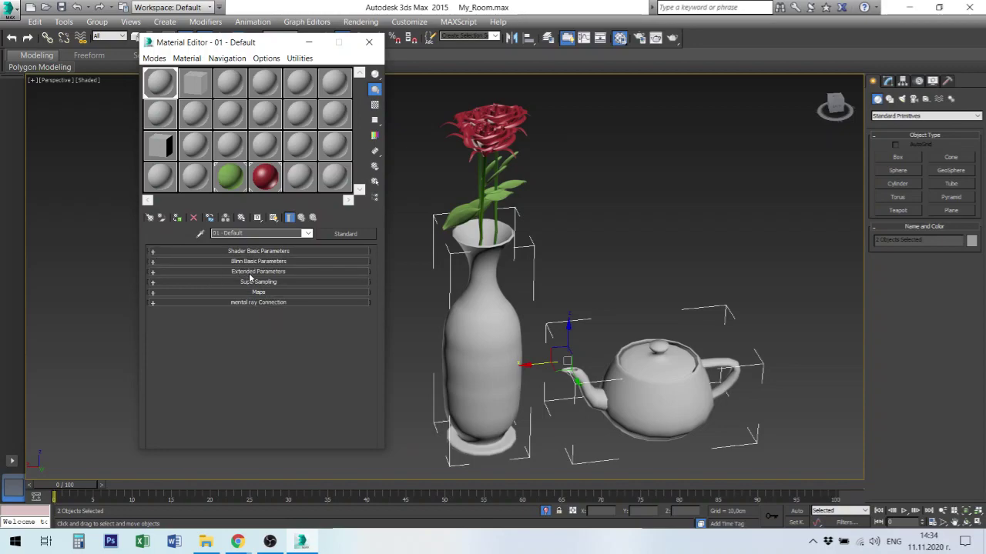
pyautogui.click(155, 272)
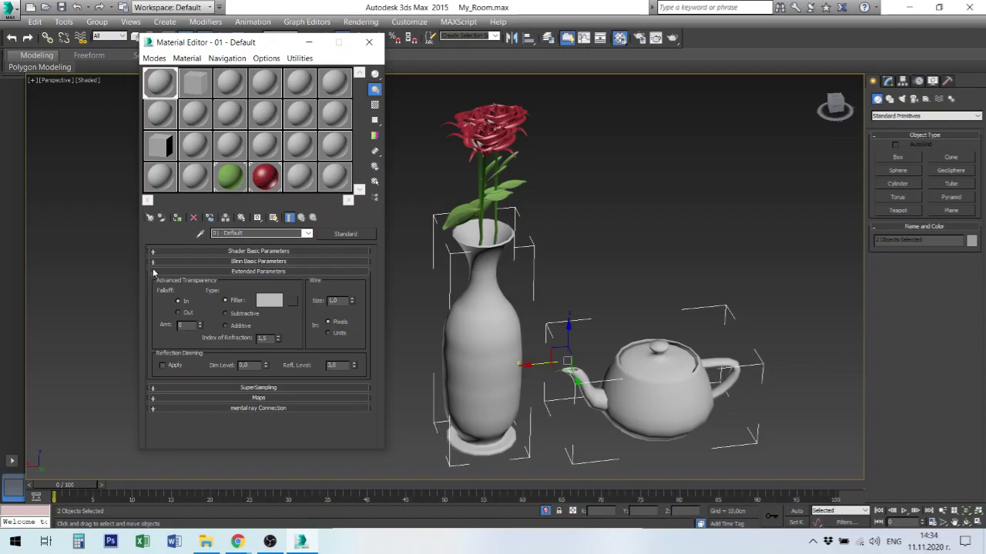
pyautogui.click(155, 274)
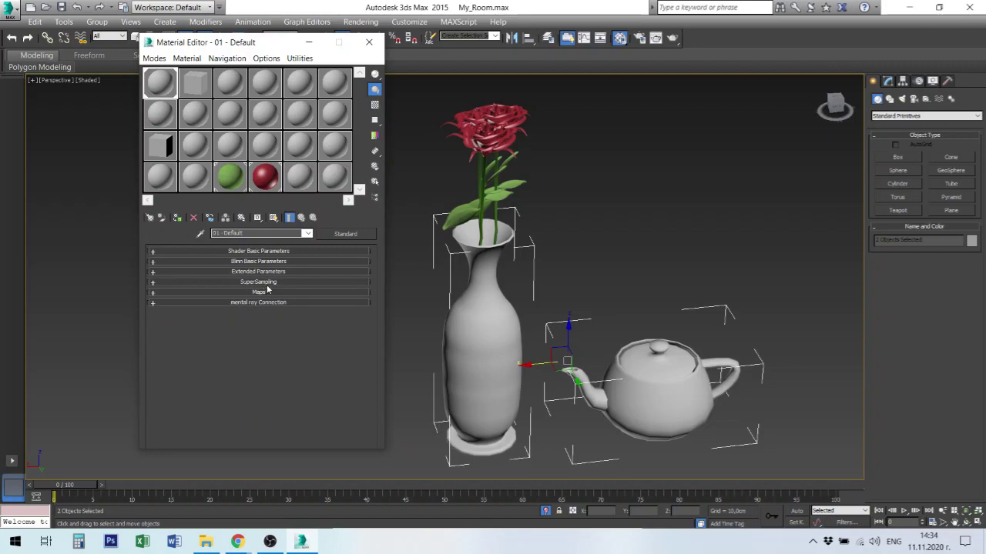
pyautogui.click(154, 283)
pyautogui.click(154, 282)
pyautogui.click(153, 293)
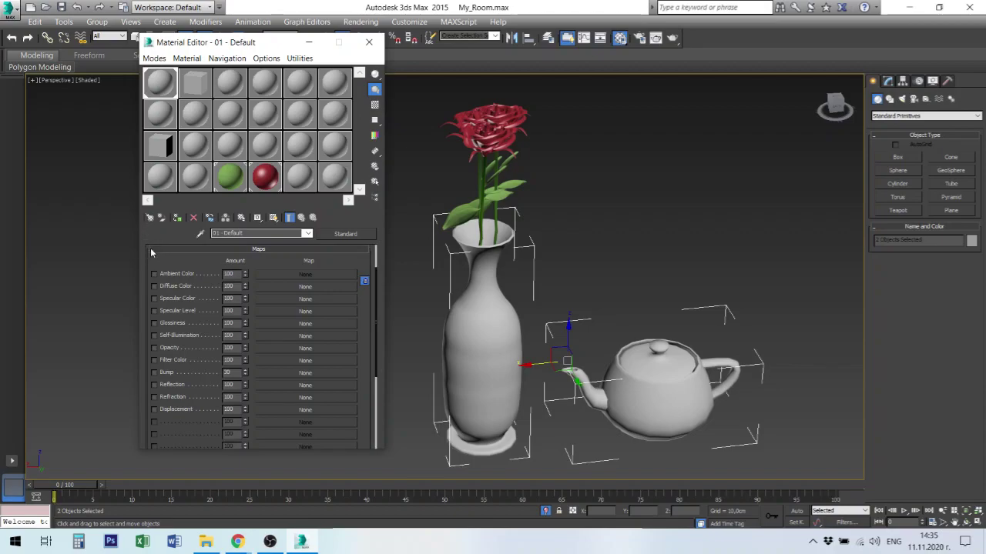
pyautogui.click(151, 249)
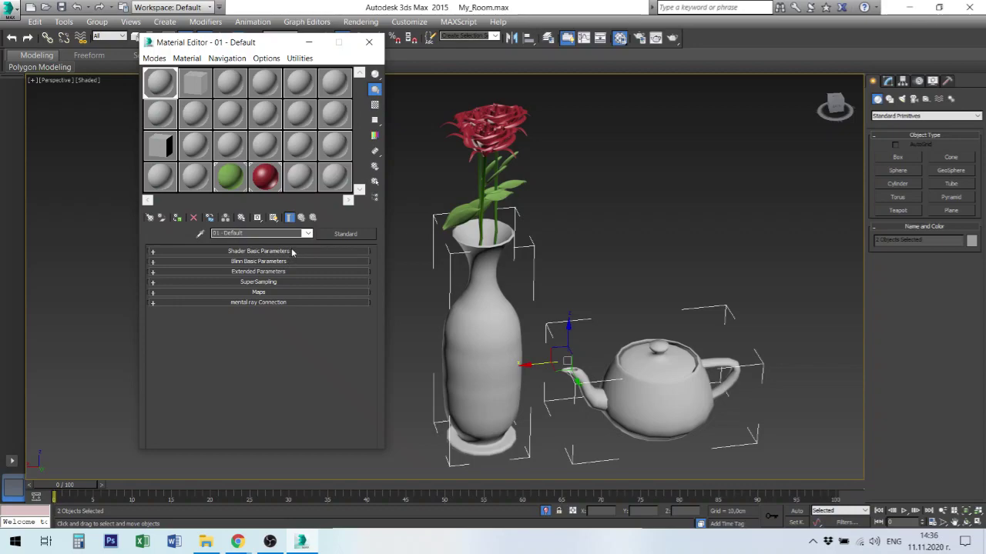
# Expand Shader Basic Parameters and keep Blinn as the 01 - Default shader.
pyautogui.click(152, 254)
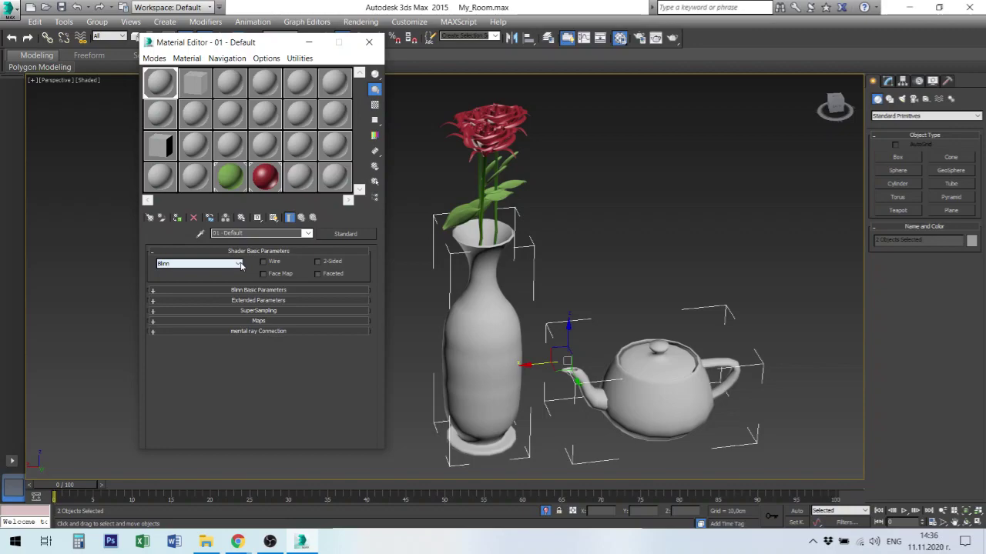
pyautogui.click(238, 265)
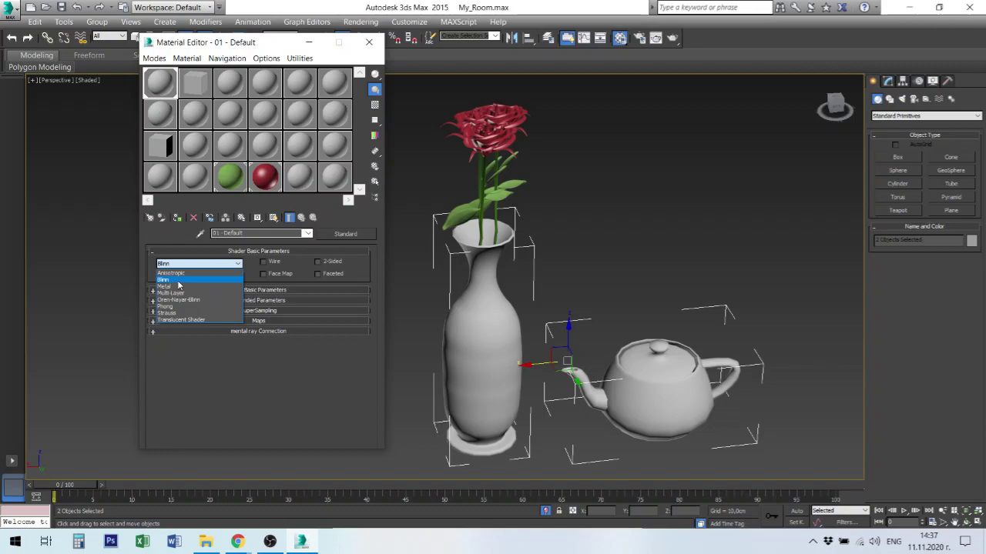
pyautogui.click(178, 281)
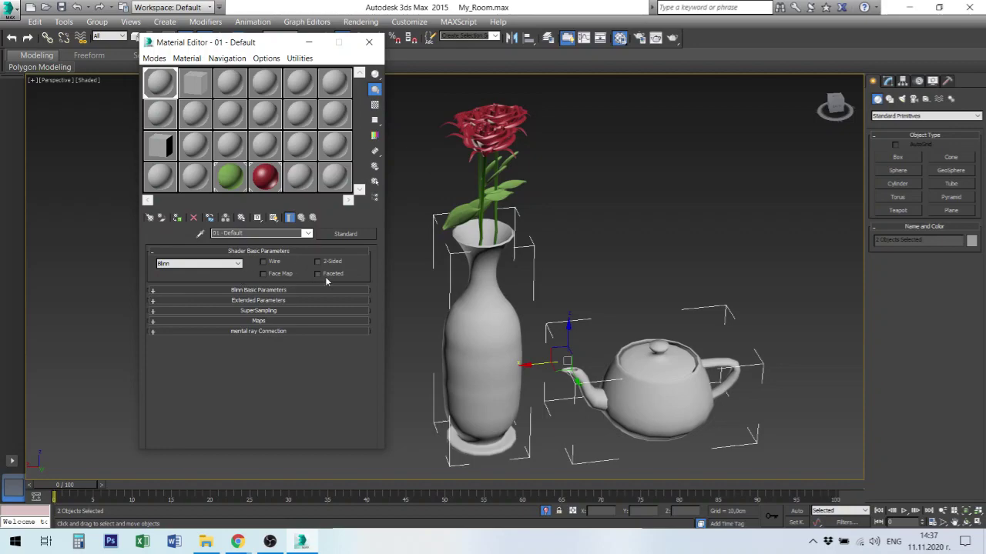
# Try Face Map on 01 - Default with an enlarged preview, then turn it off.
pyautogui.click(263, 274)
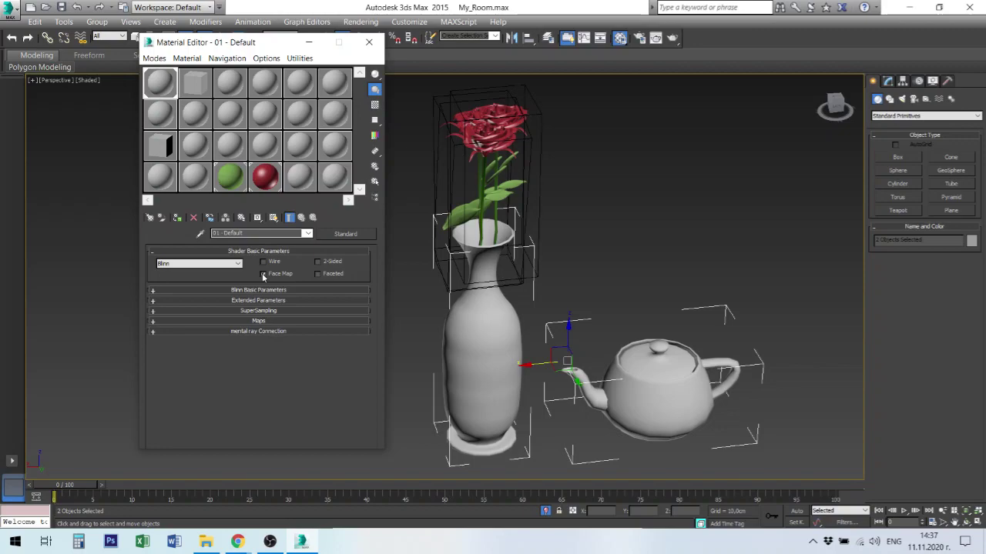
pyautogui.doubleClick(161, 84)
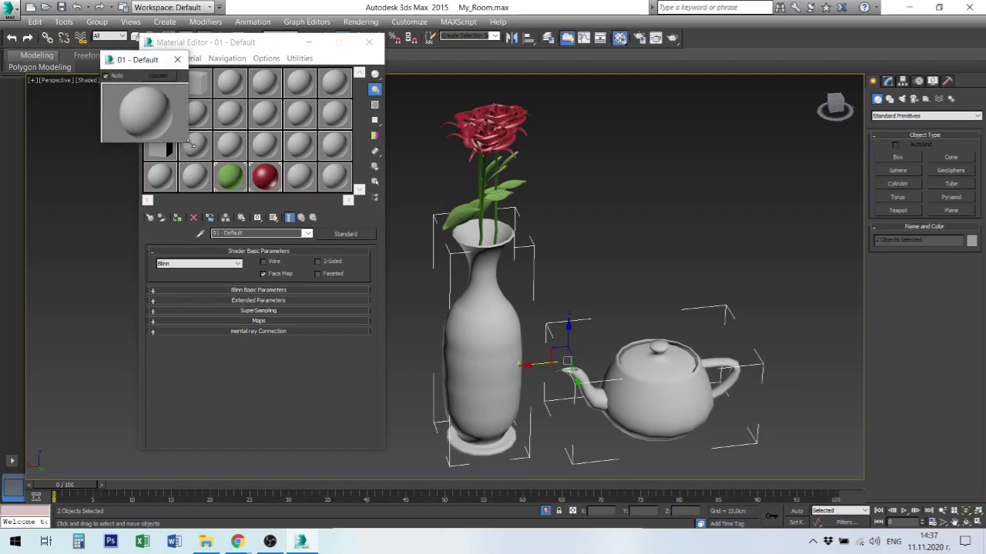
pyautogui.moveTo(188, 144)
pyautogui.mouseDown()
pyautogui.moveTo(228, 179)
pyautogui.moveTo(356, 242)
pyautogui.mouseUp()
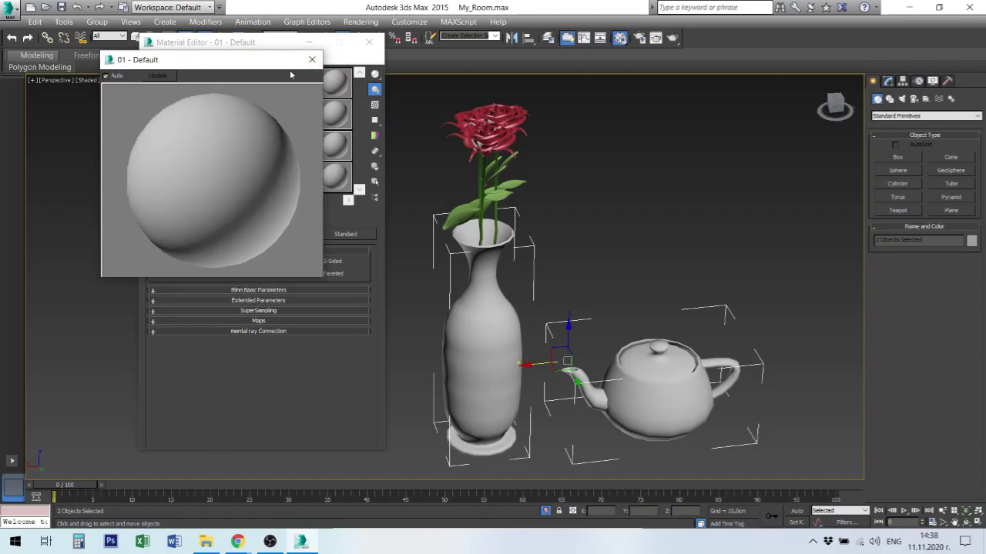
pyautogui.click(312, 60)
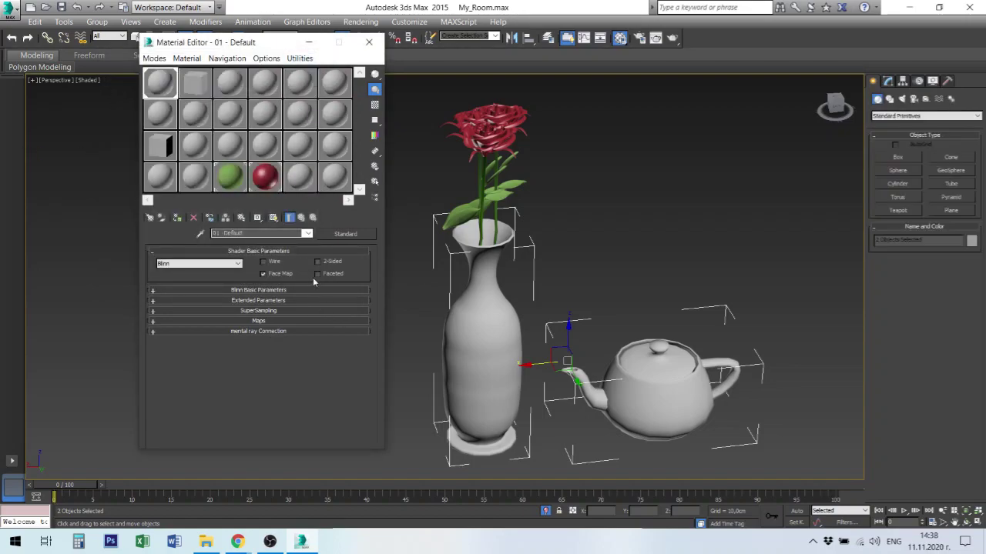
pyautogui.click(264, 275)
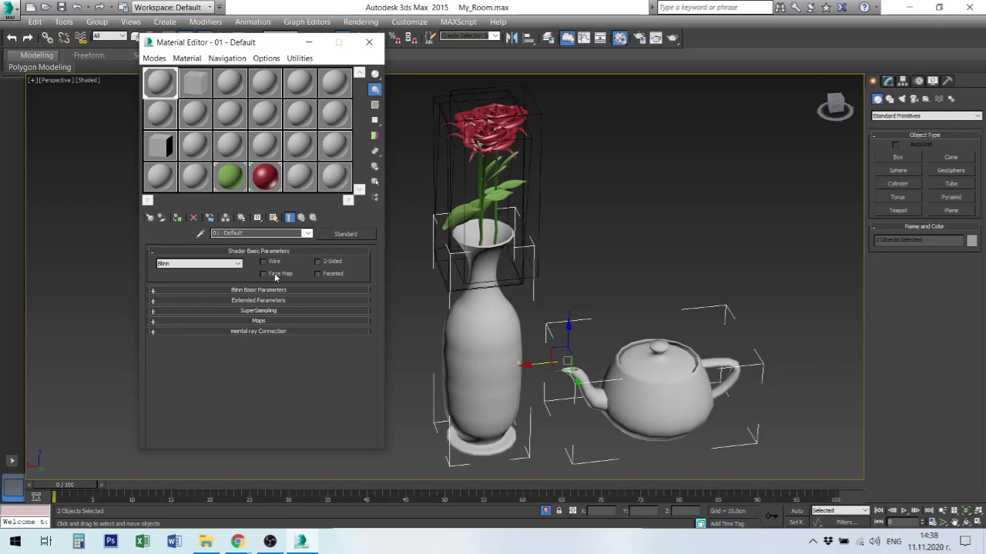
# Enable Faceted shading, preview the faceted sphere, and apply the material to the teapot.
pyautogui.click(320, 274)
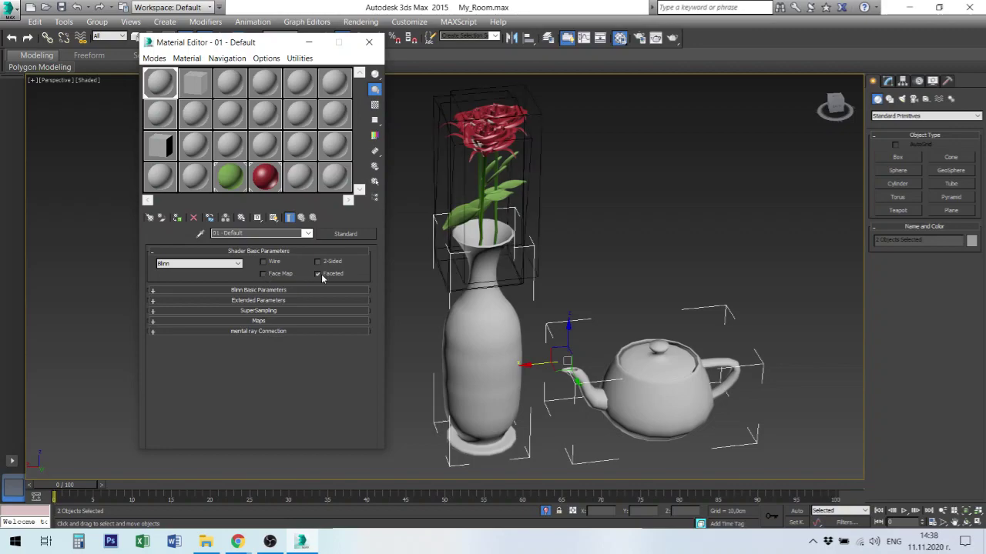
pyautogui.doubleClick(164, 86)
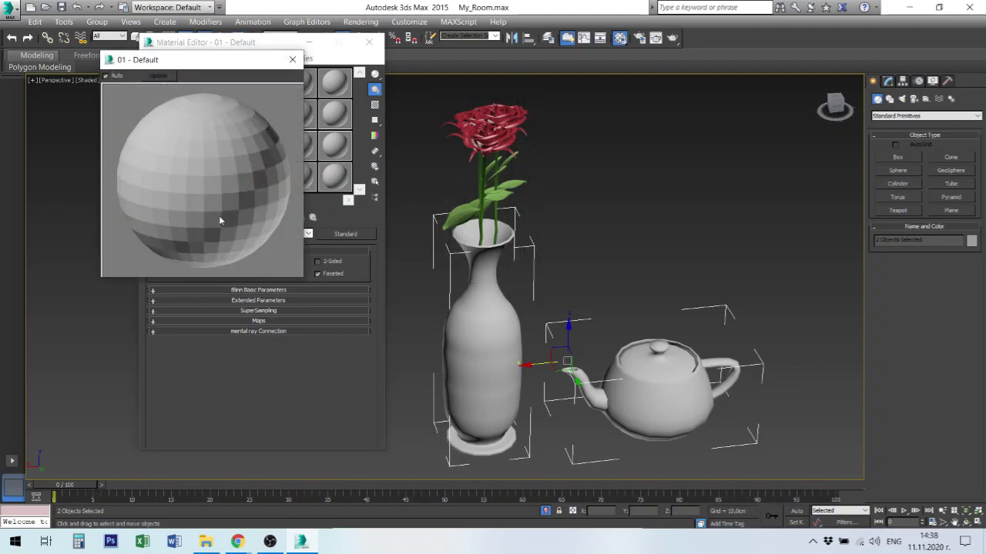
pyautogui.click(293, 60)
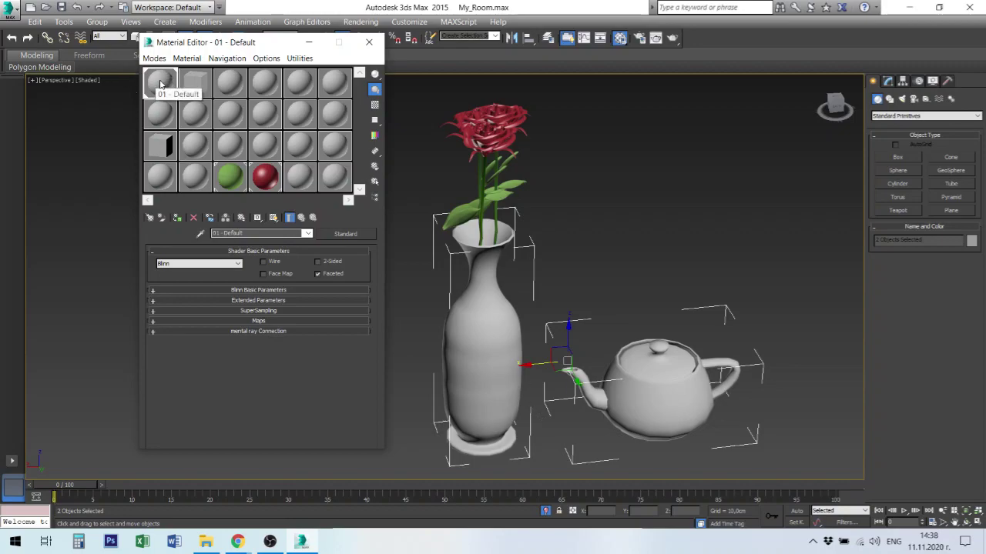
pyautogui.moveTo(161, 84); pyautogui.dragTo(611, 363)
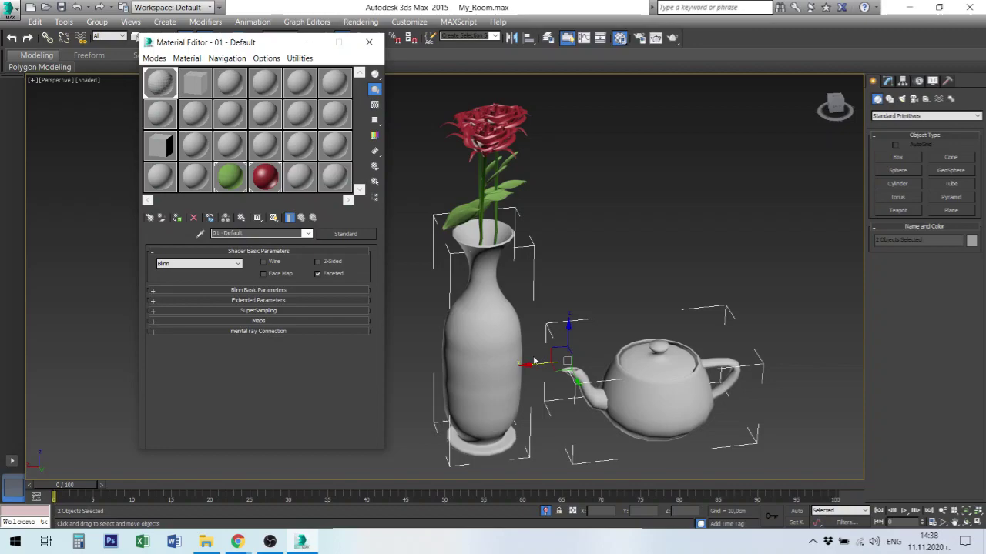
# Turn Faceted off, test then clear 2-Sided and Wire, and collapse Shader Basic Parameters.
pyautogui.click(318, 274)
pyautogui.click(318, 262)
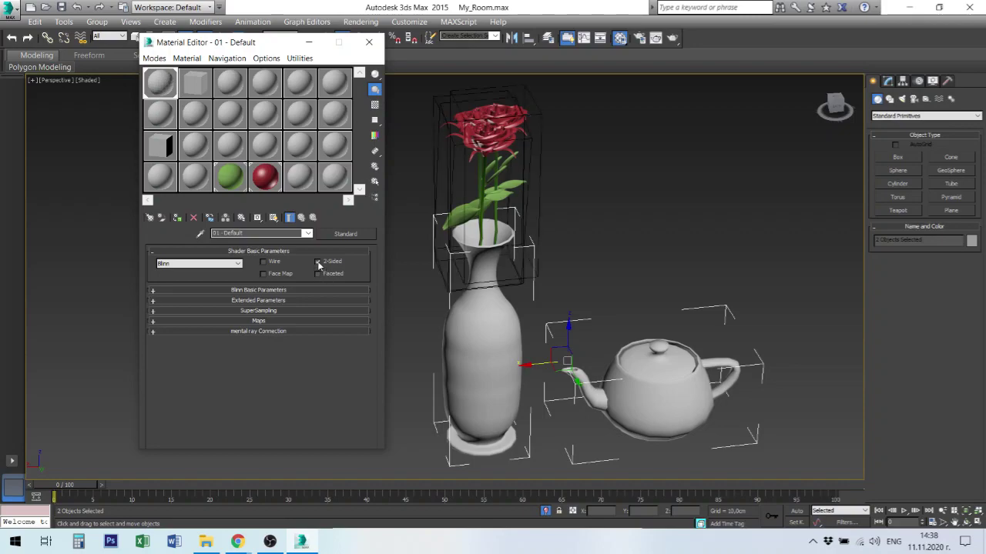
pyautogui.click(318, 263)
pyautogui.click(263, 261)
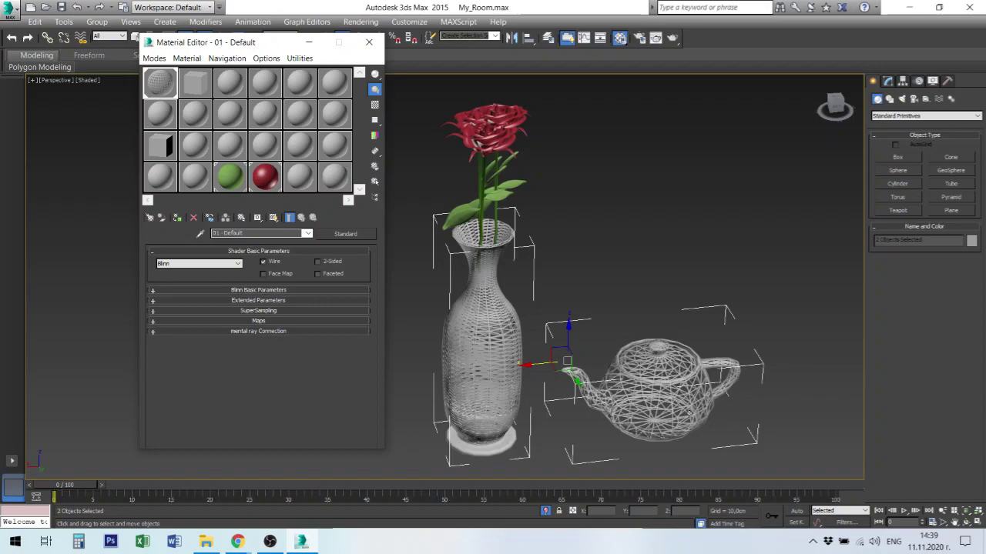
pyautogui.click(262, 262)
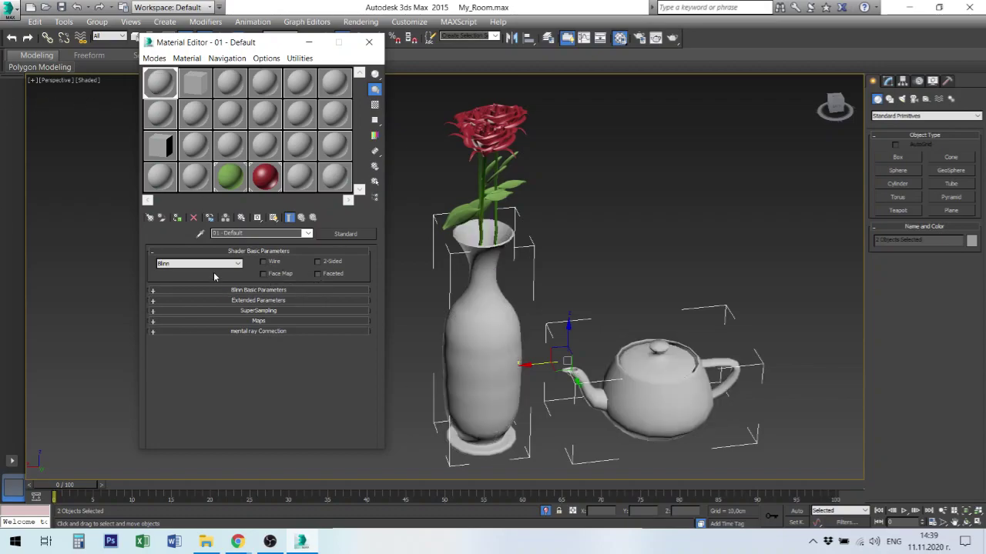
pyautogui.click(171, 253)
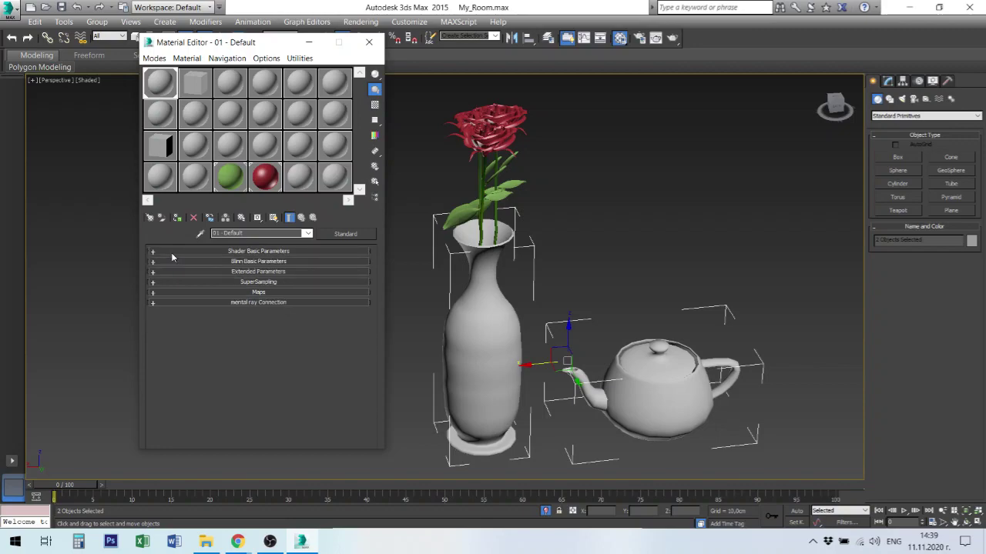
# Expand Blinn Basic Parameters and open the Diffuse colour selector showing grey 150, 150, 150.
pyautogui.click(257, 263)
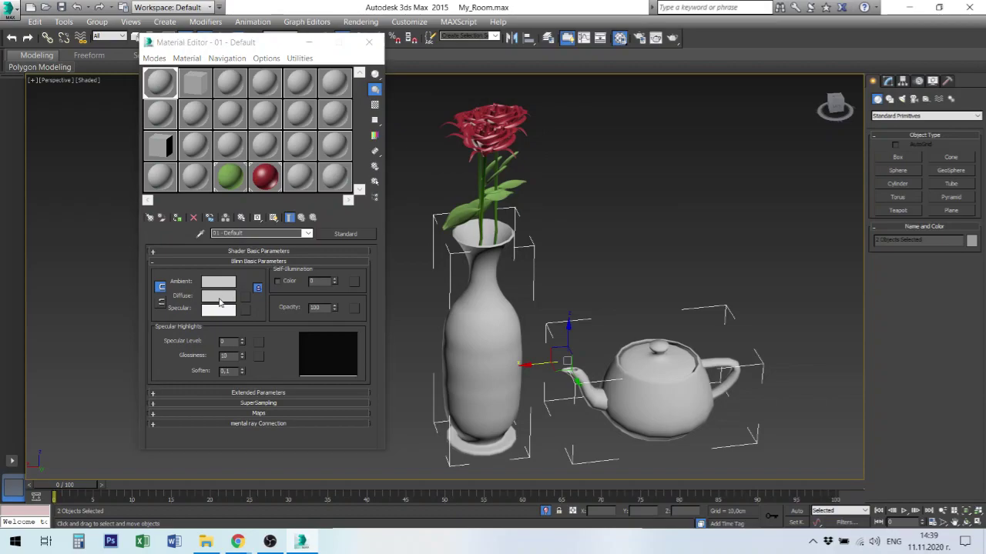
pyautogui.click(221, 301)
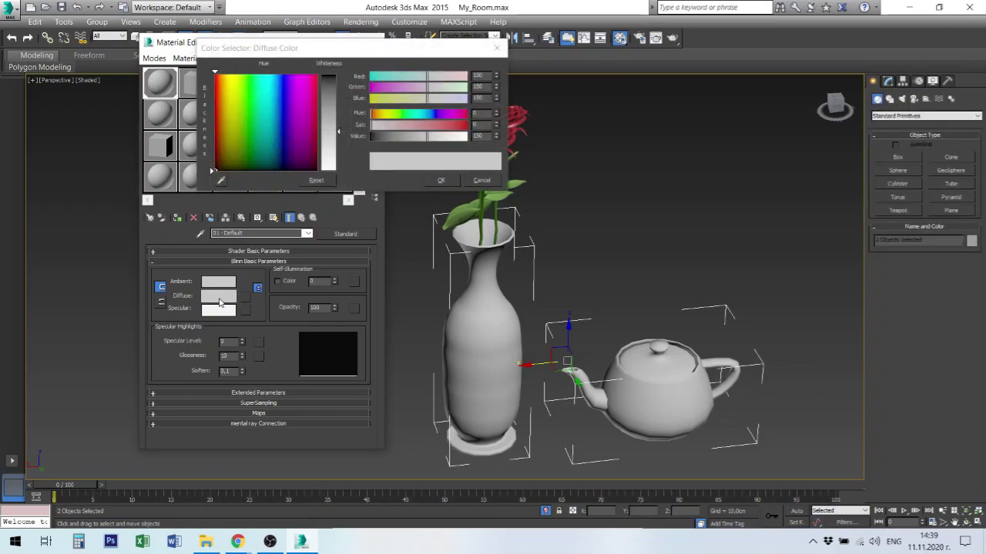
# Set the diffuse colour to pale yellow using a yellow hue, Blue and Whiteness sliders.
pyautogui.click(234, 140)
pyautogui.click(234, 140)
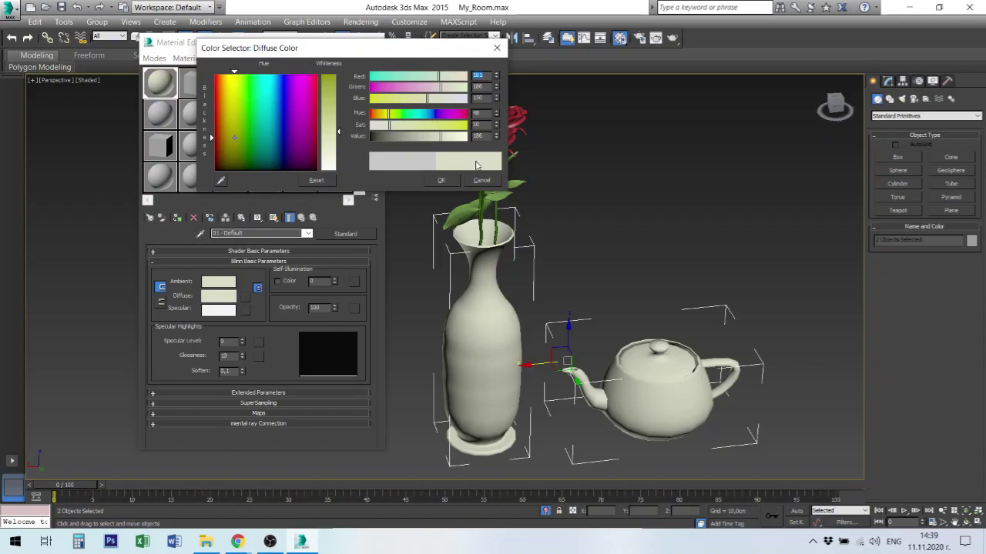
pyautogui.click(231, 137)
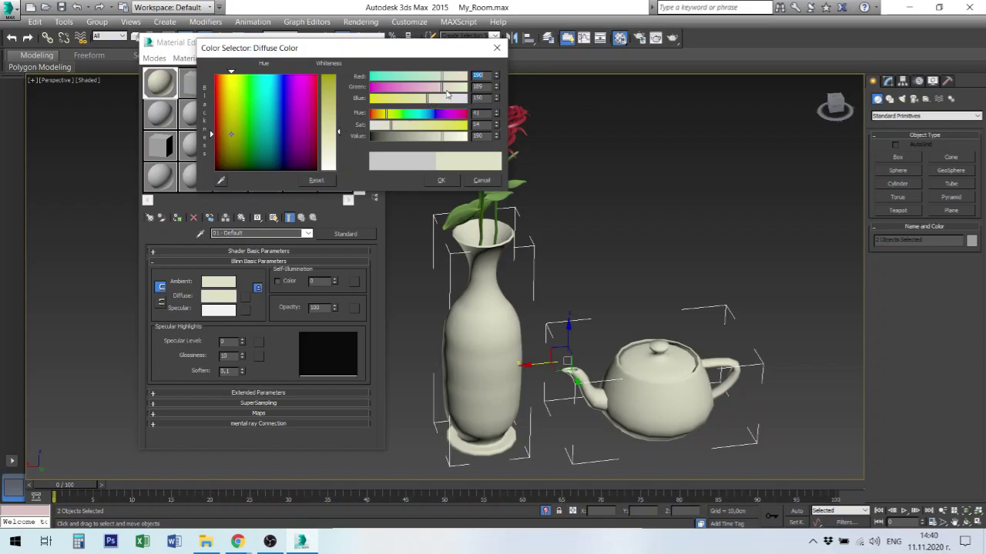
pyautogui.moveTo(431, 98)
pyautogui.mouseDown()
pyautogui.moveTo(465, 99)
pyautogui.moveTo(381, 100)
pyautogui.moveTo(391, 101)
pyautogui.mouseUp()
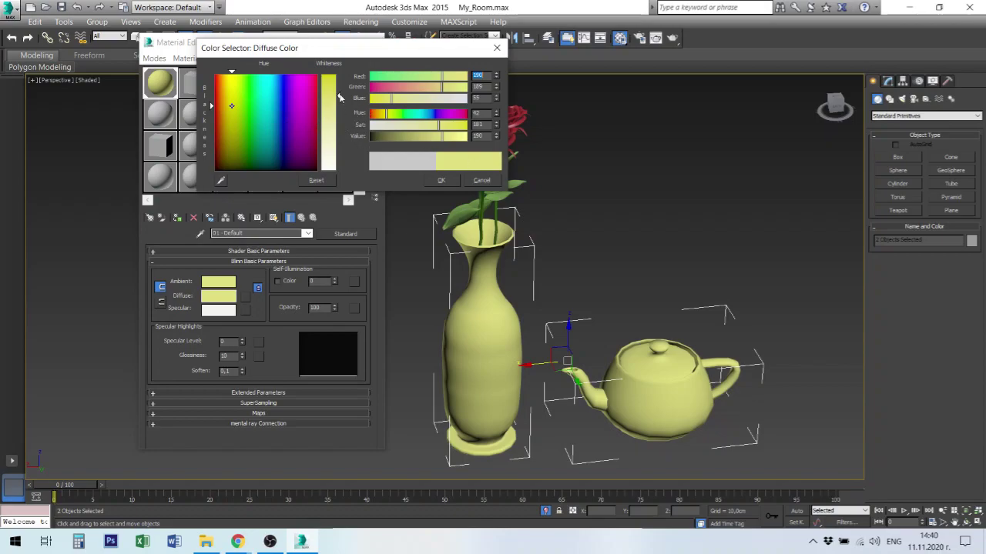
pyautogui.moveTo(340, 97); pyautogui.dragTo(338, 91)
pyautogui.moveTo(338, 90)
pyautogui.mouseDown()
pyautogui.moveTo(343, 137)
pyautogui.moveTo(335, 108)
pyautogui.mouseUp()
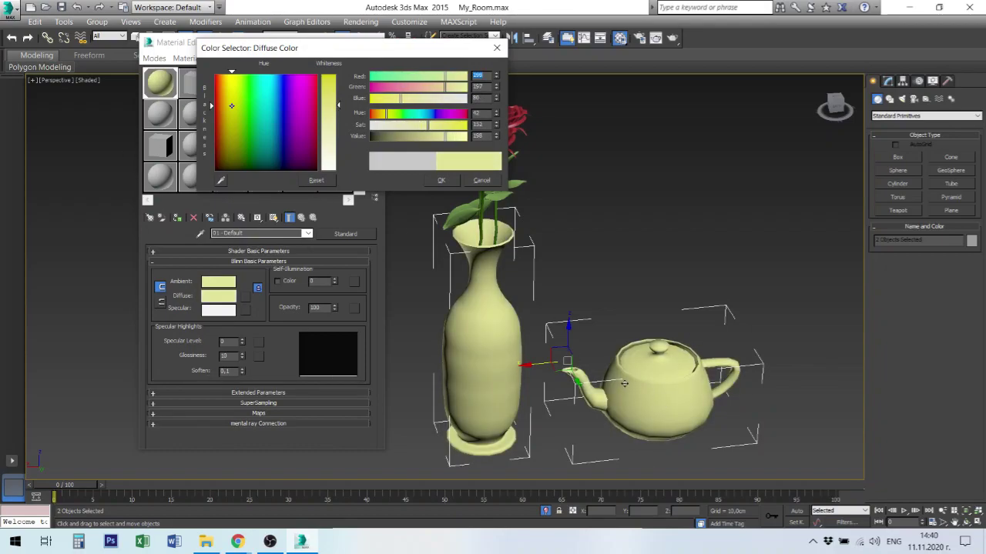
pyautogui.click(442, 182)
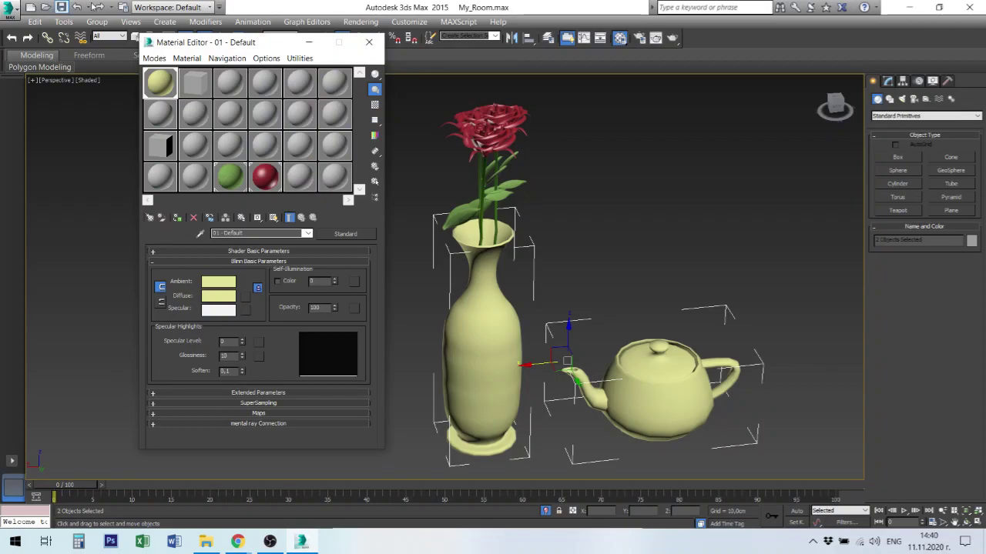
pyautogui.moveTo(232, 43); pyautogui.dragTo(163, 44)
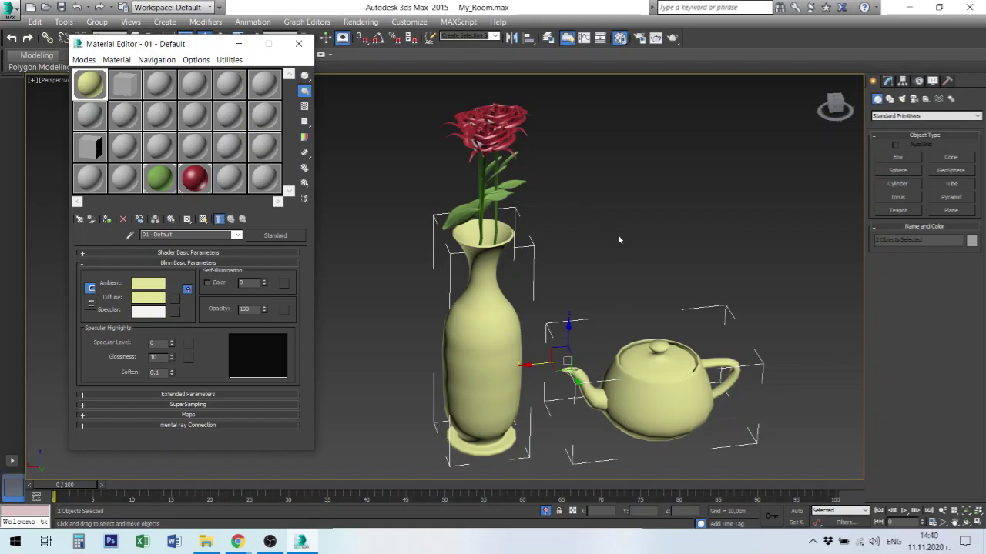
pyautogui.moveTo(127, 48); pyautogui.dragTo(181, 55)
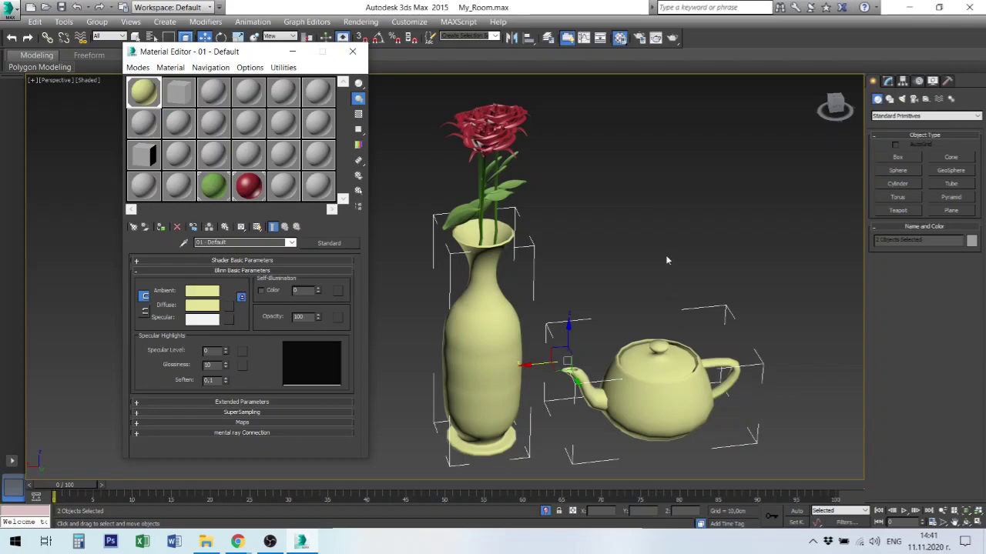
pyautogui.moveTo(250, 52)
pyautogui.mouseDown()
pyautogui.moveTo(162, 37)
pyautogui.moveTo(174, 42)
pyautogui.mouseUp()
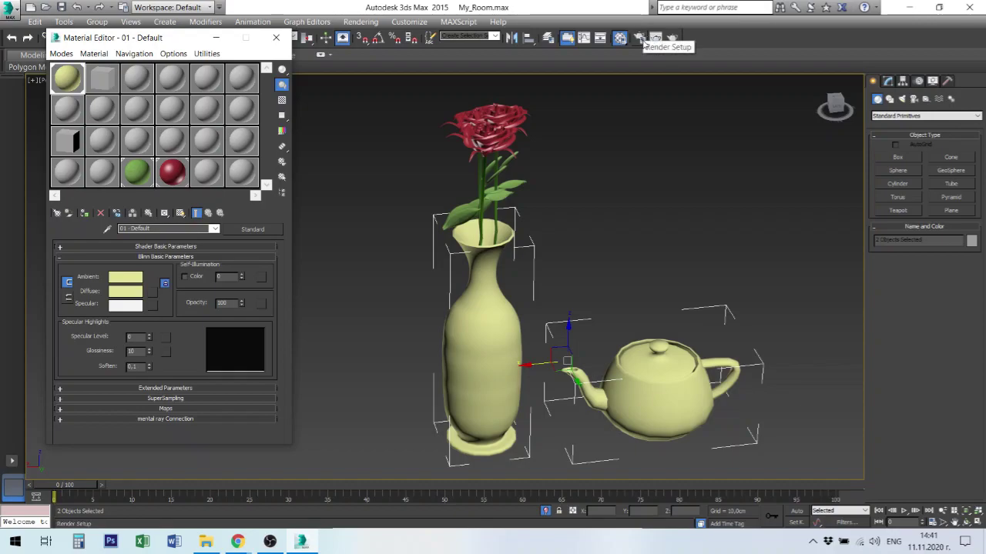
pyautogui.click(639, 38)
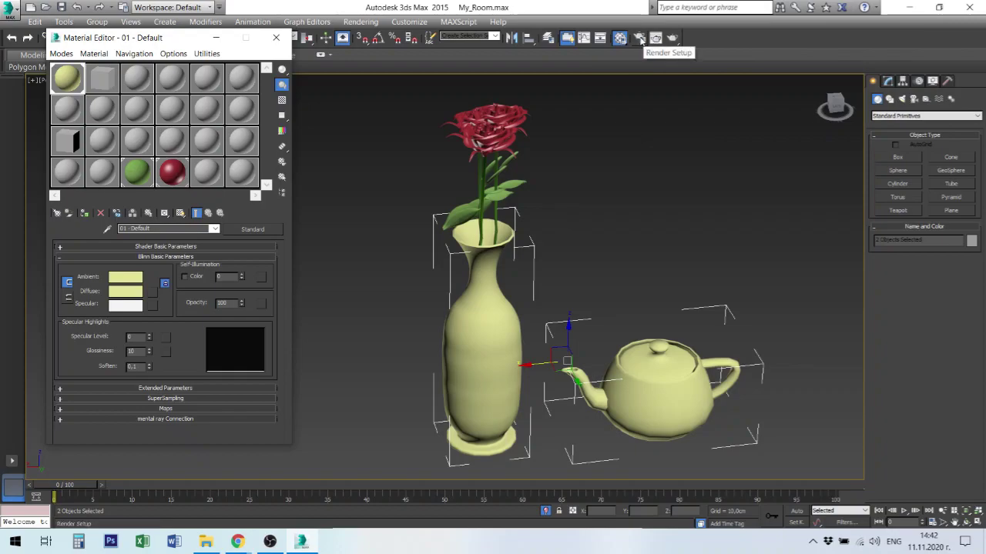
# Set the render output size to the HDTV (video) preset at 1920 × 1080.
pyautogui.click(640, 40)
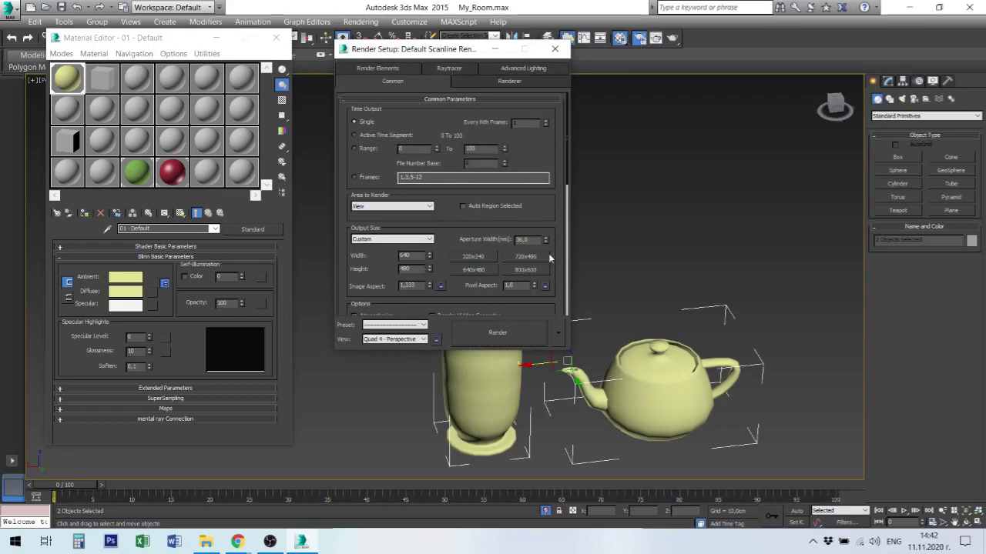
pyautogui.moveTo(553, 254); pyautogui.dragTo(548, 169)
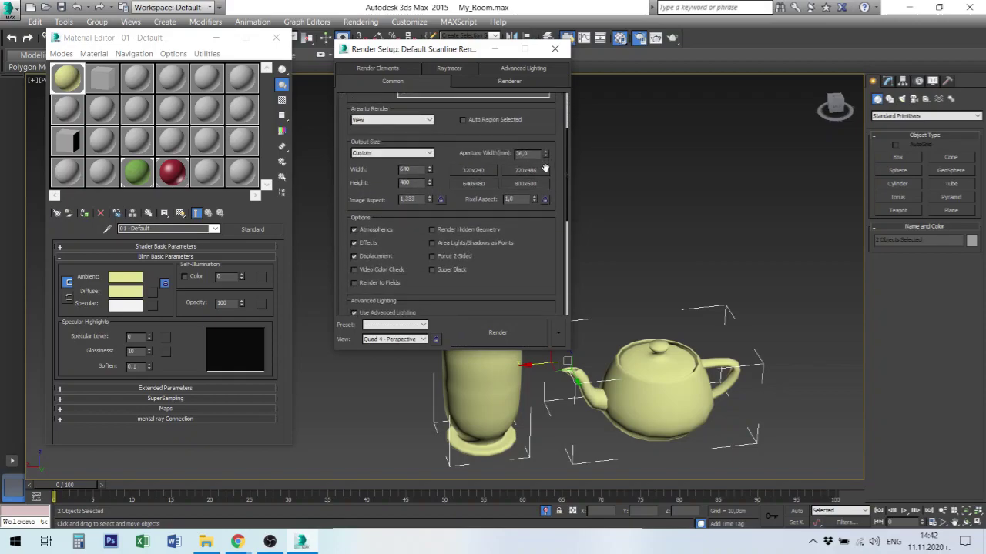
pyautogui.click(427, 153)
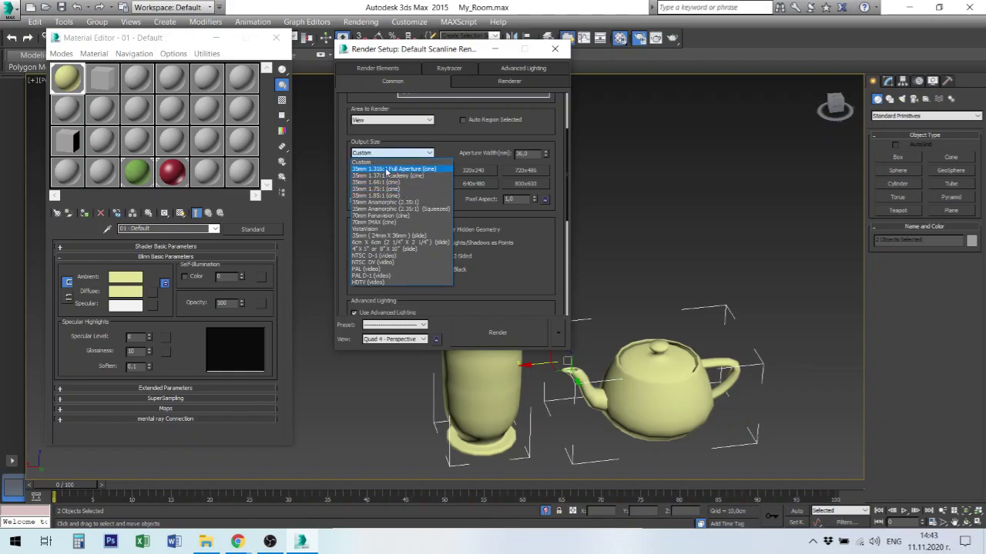
pyautogui.click(452, 148)
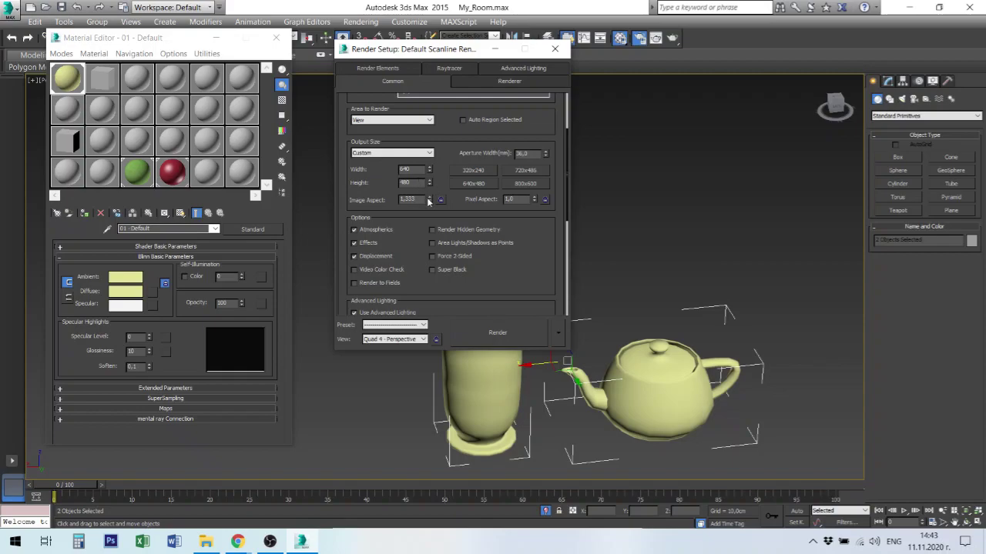
pyautogui.click(416, 152)
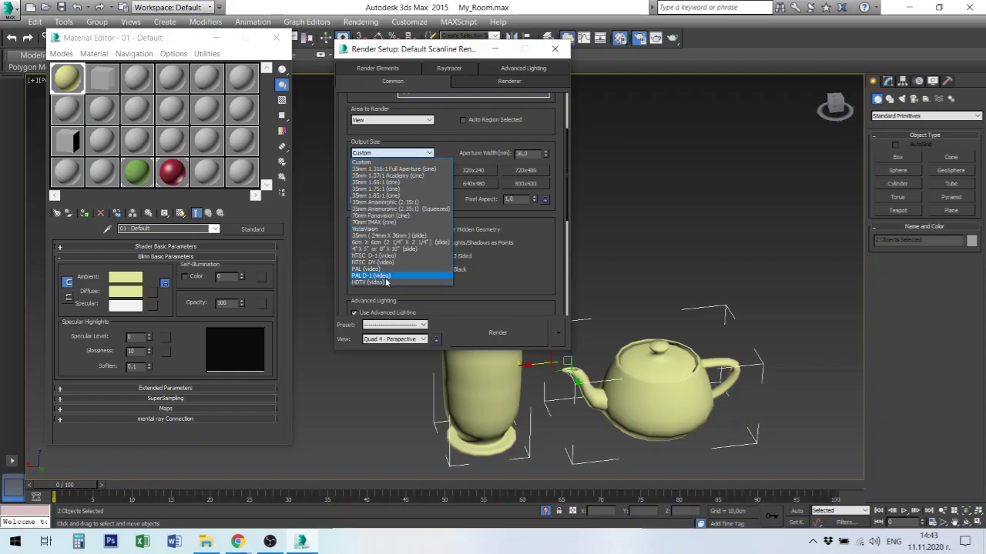
pyautogui.click(387, 282)
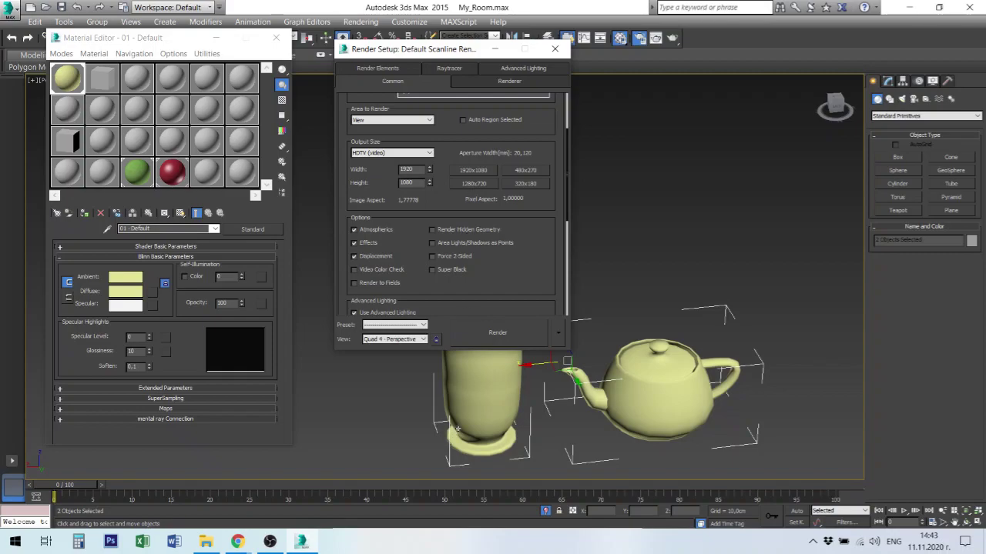
pyautogui.moveTo(531, 282); pyautogui.dragTo(530, 208)
pyautogui.scroll(-5, 530, 207)
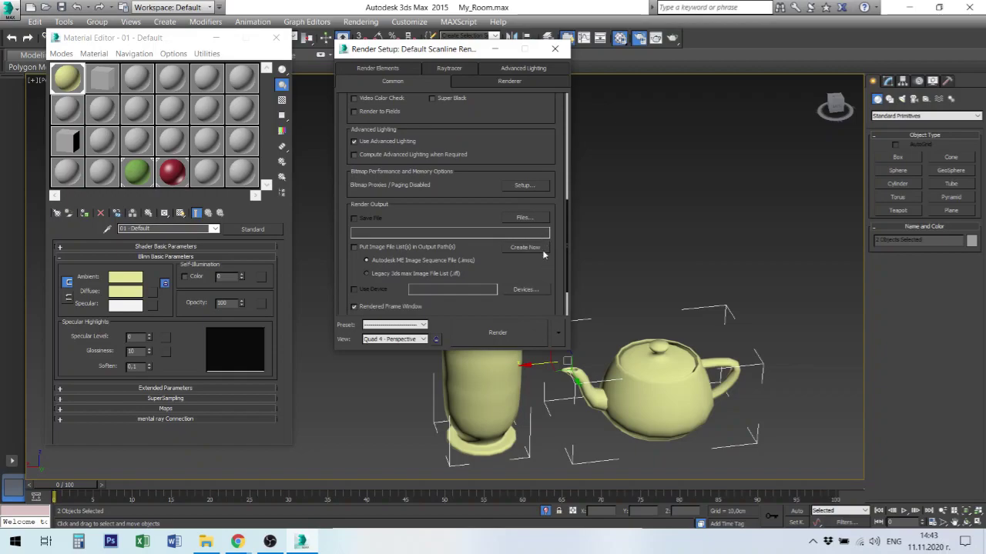
pyautogui.scroll(2, 553, 176)
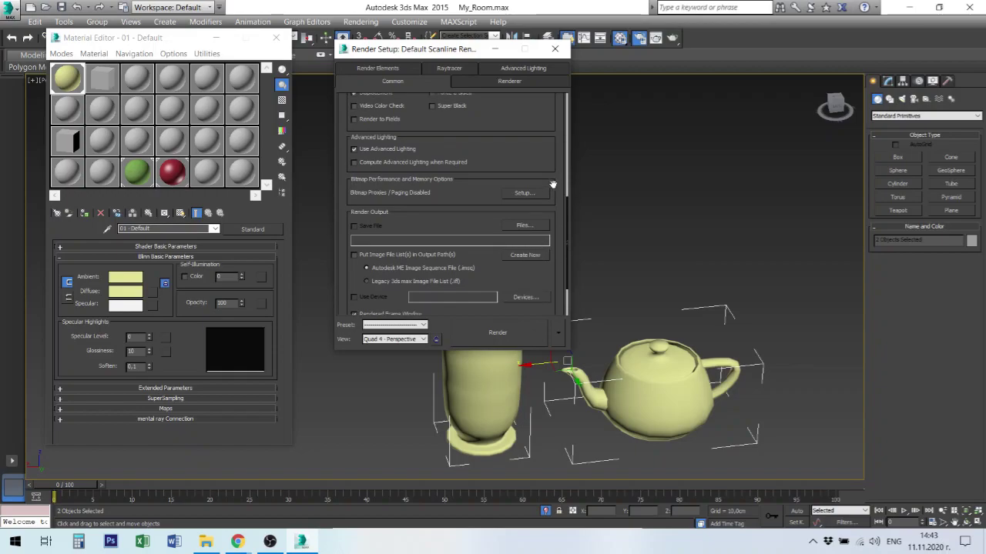
pyautogui.scroll(6, 553, 176)
pyautogui.scroll(2, 554, 153)
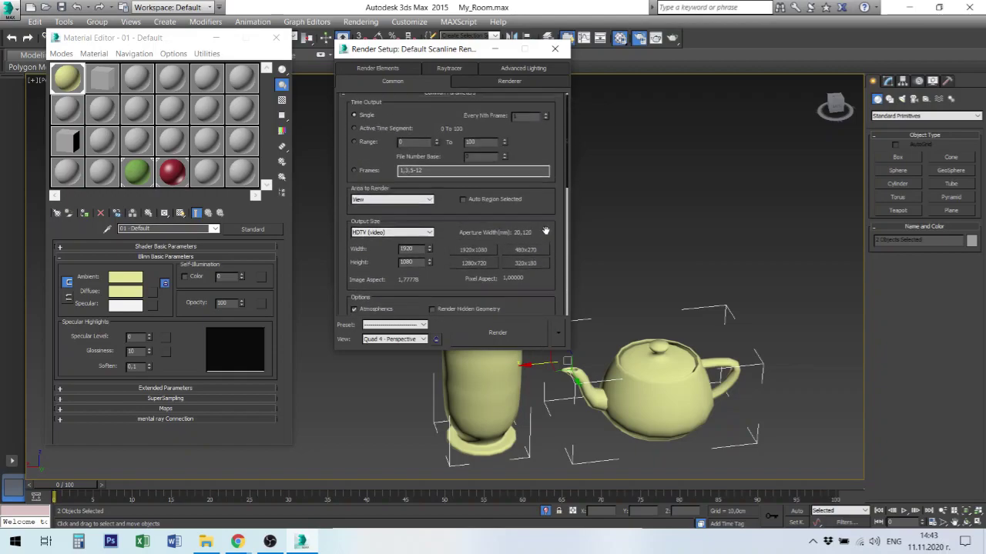
pyautogui.scroll(2, 554, 153)
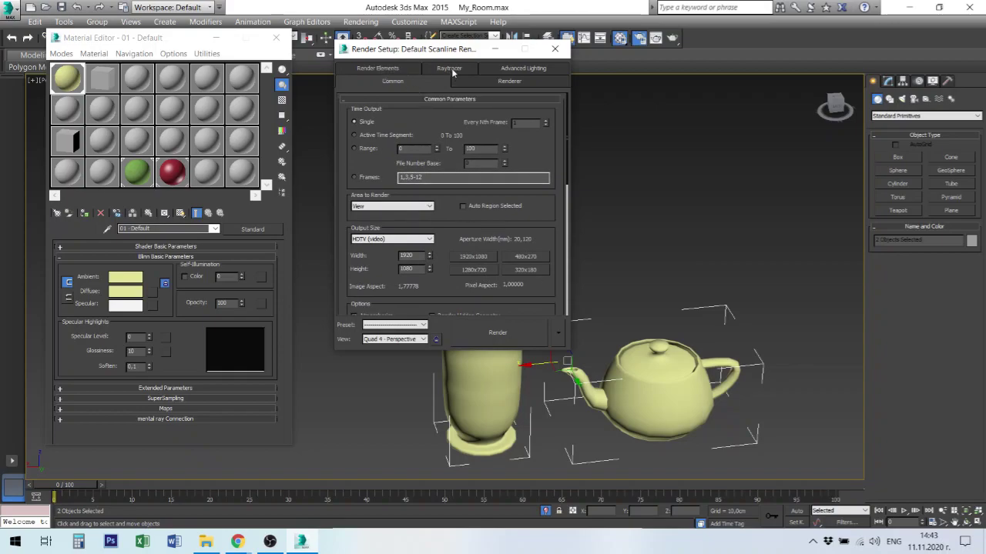
# Look through the Renderer, Raytracer and Advanced Lighting tabs of Render Setup.
pyautogui.click(483, 83)
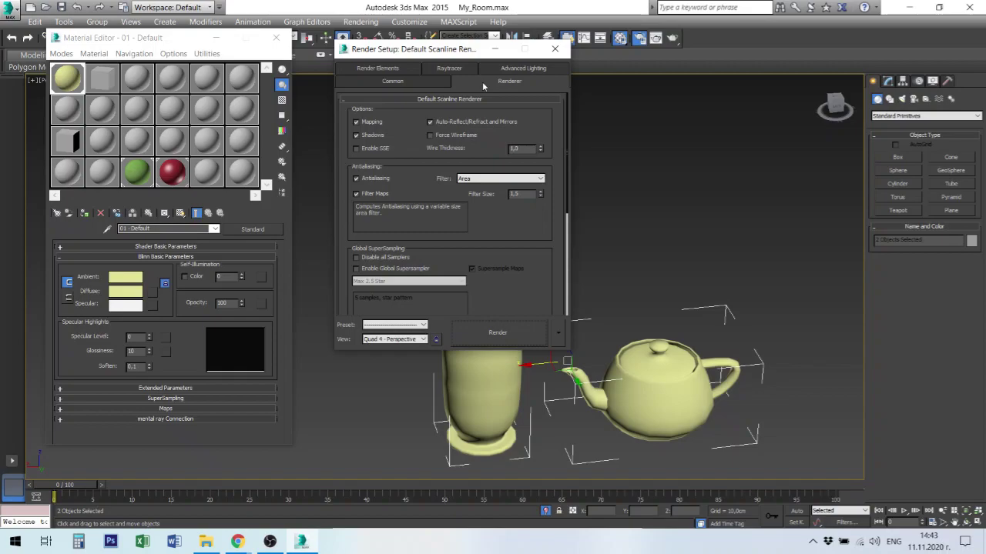
pyautogui.click(455, 69)
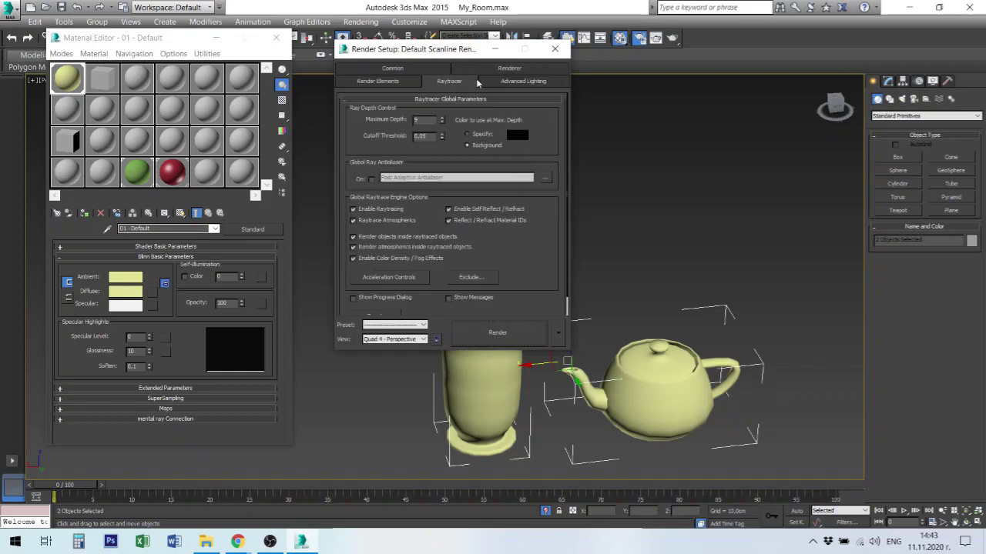
pyautogui.click(518, 87)
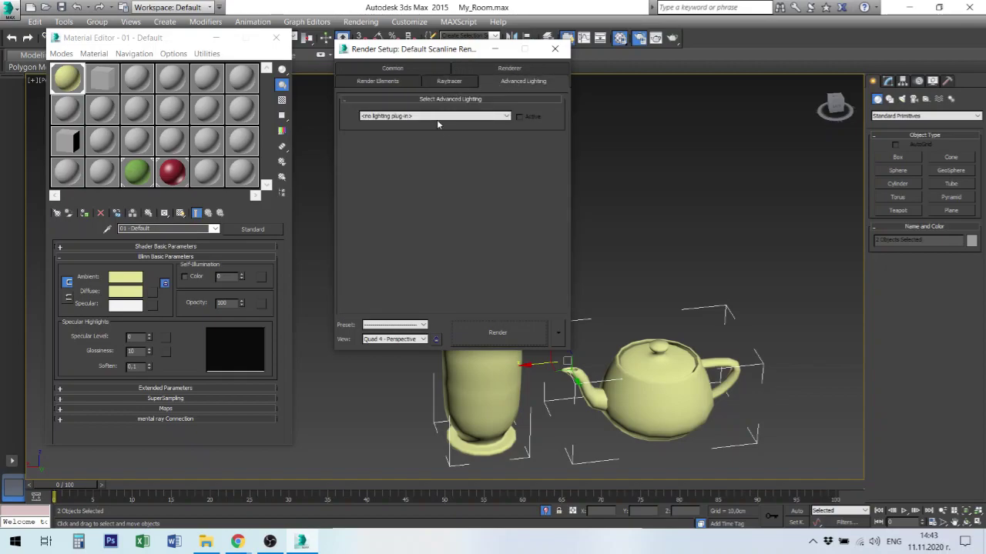
pyautogui.click(451, 85)
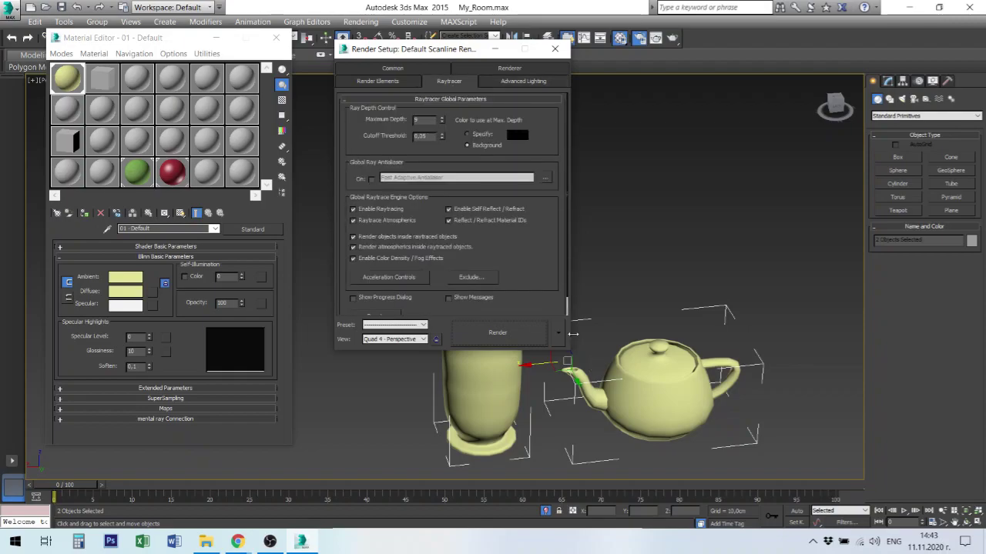
pyautogui.scroll(-1, 521, 317)
pyautogui.scroll(1, 521, 317)
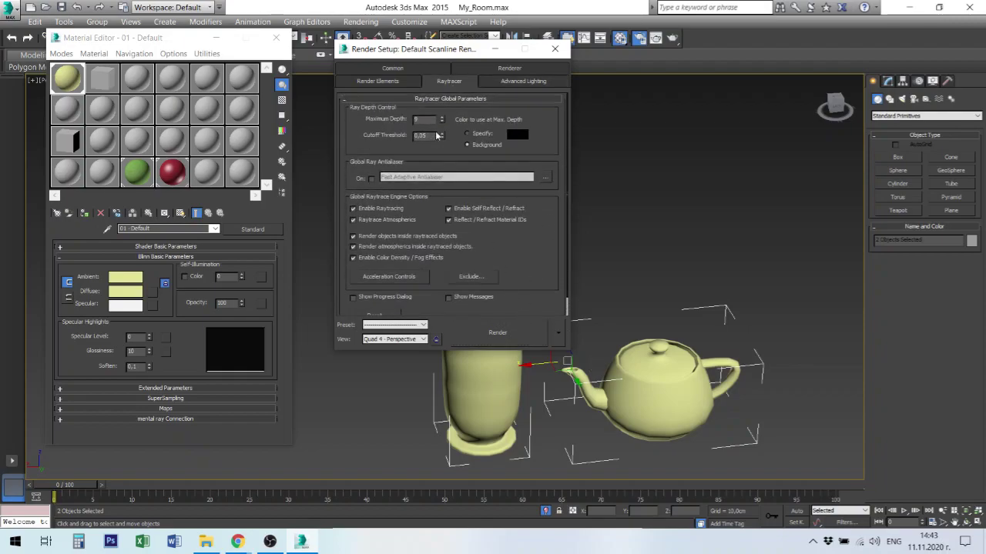
# Check Render Elements and Common, then settle on the Renderer tab's scanline antialiasing options.
pyautogui.click(398, 85)
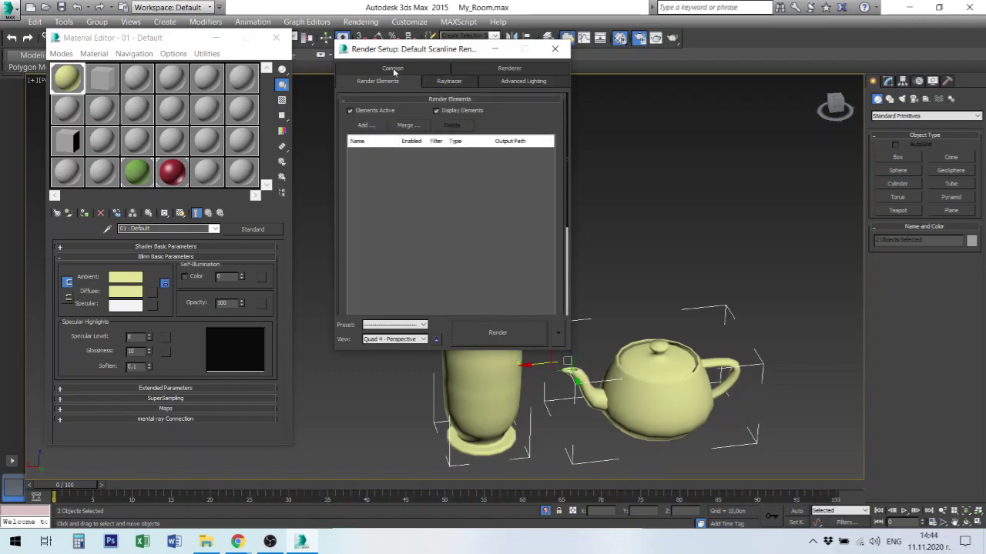
pyautogui.click(395, 69)
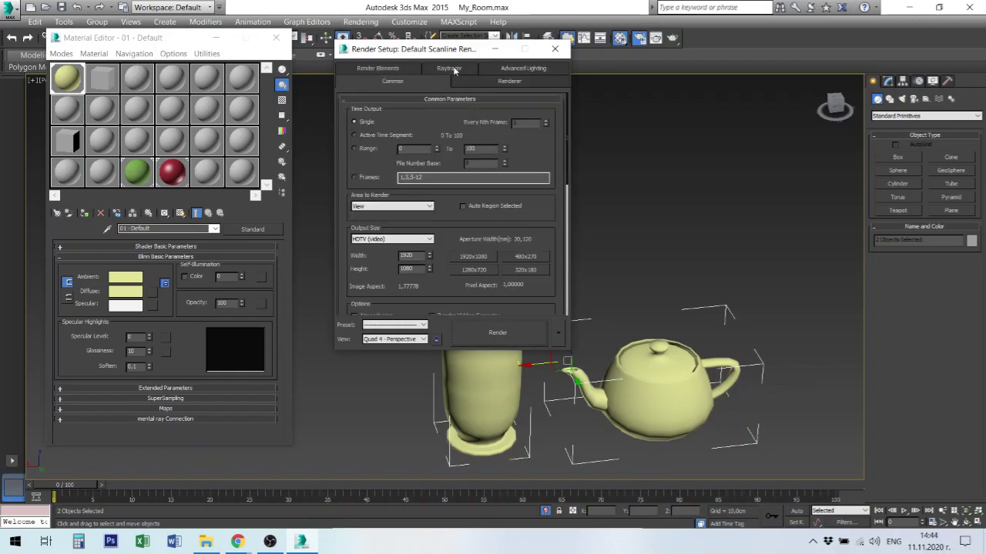
pyautogui.click(494, 81)
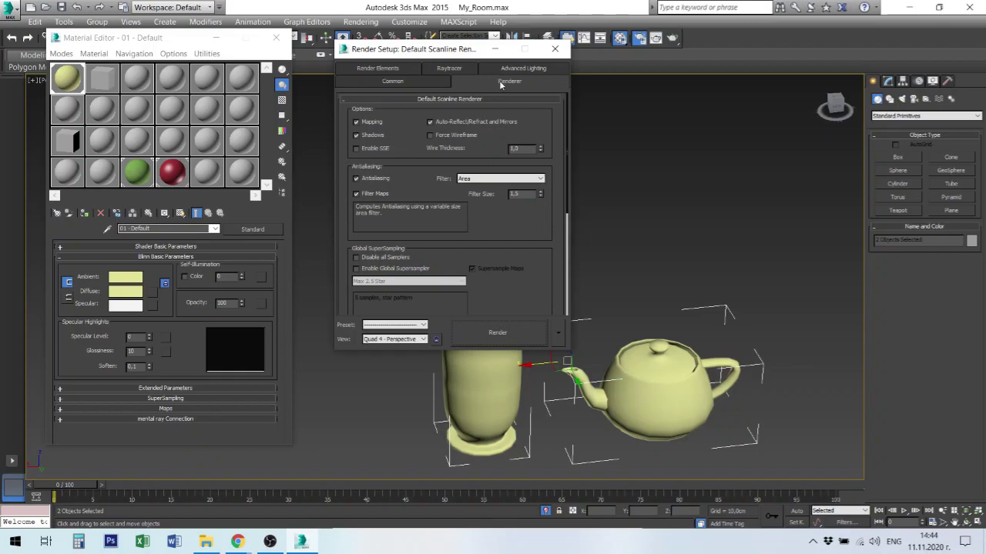
pyautogui.moveTo(516, 273); pyautogui.dragTo(514, 147)
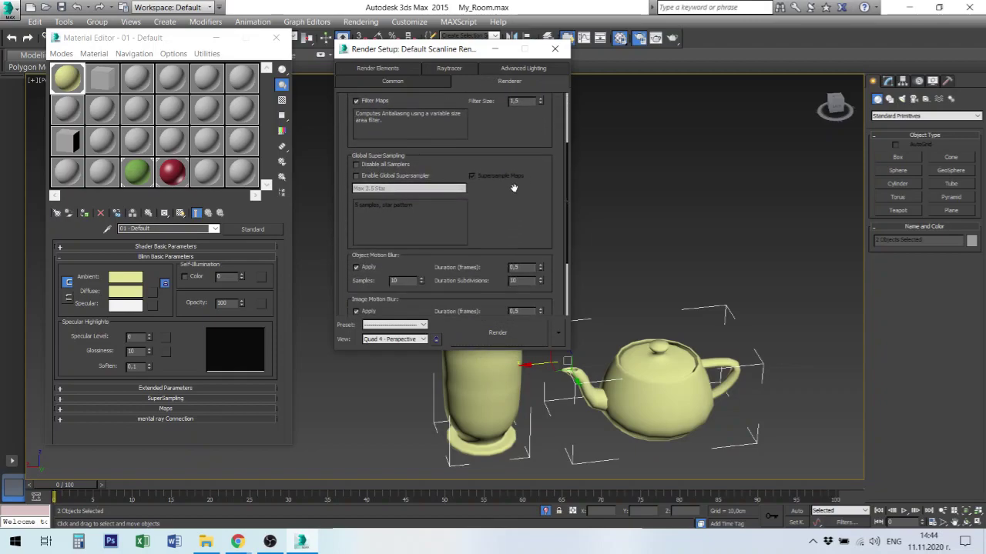
pyautogui.scroll(-3, 514, 146)
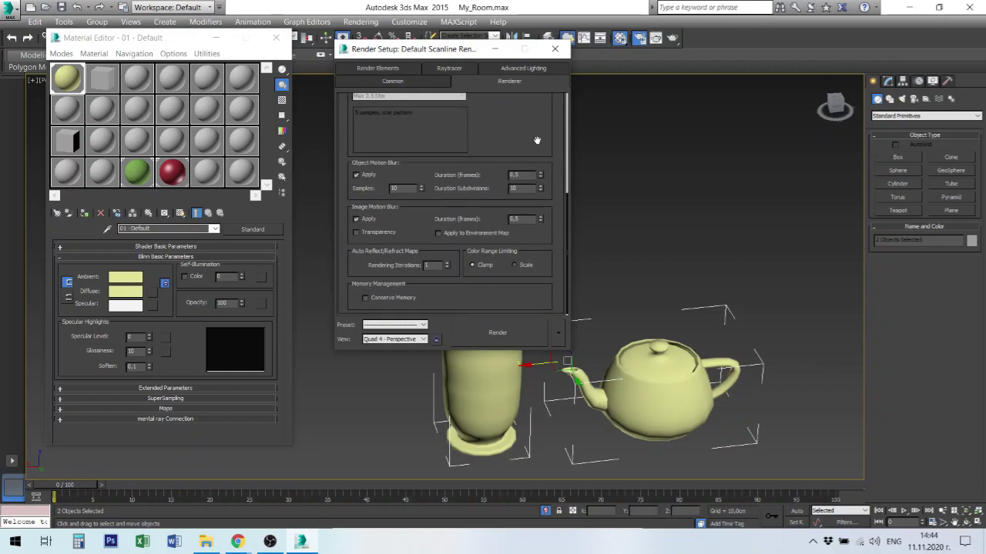
pyautogui.moveTo(546, 139); pyautogui.dragTo(519, 261)
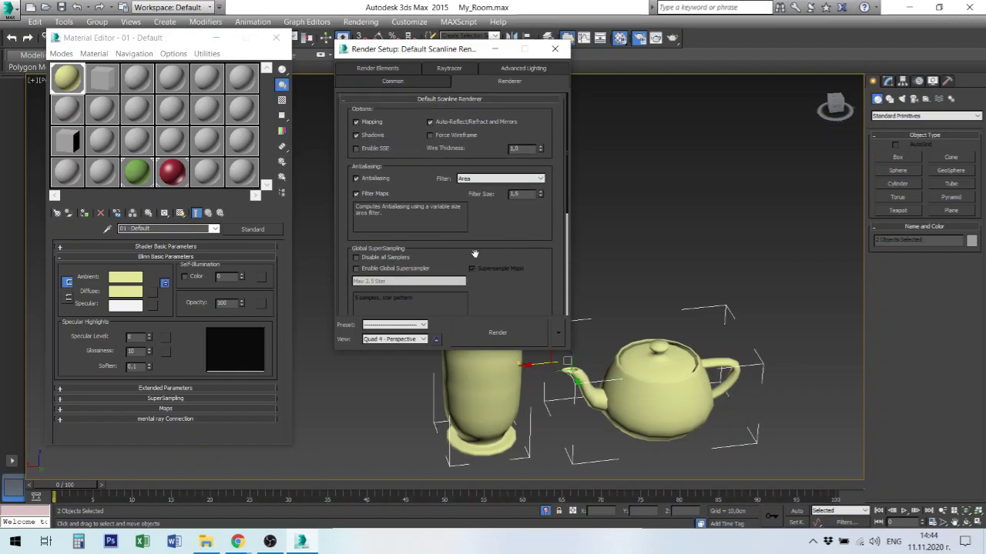
# On the Common tab, toggle Put Image File List(s) on and off and expand Assign Renderer.
pyautogui.click(405, 84)
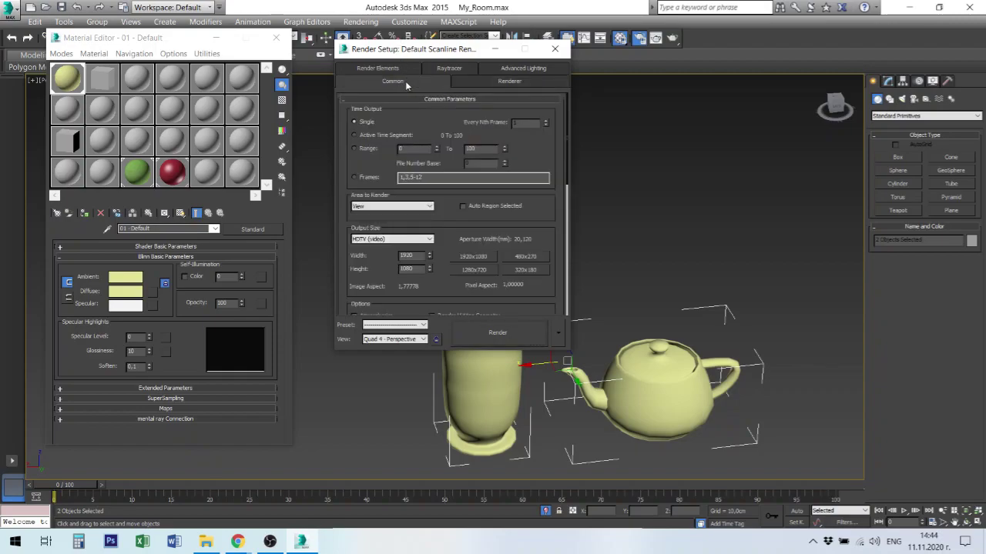
pyautogui.scroll(-3, 493, 258)
pyautogui.scroll(-2, 492, 258)
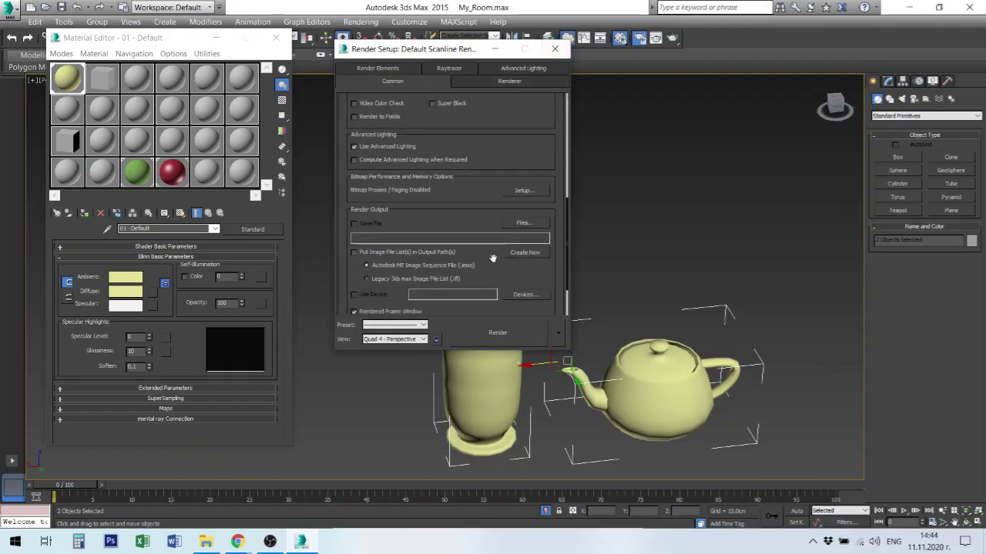
pyautogui.click(460, 254)
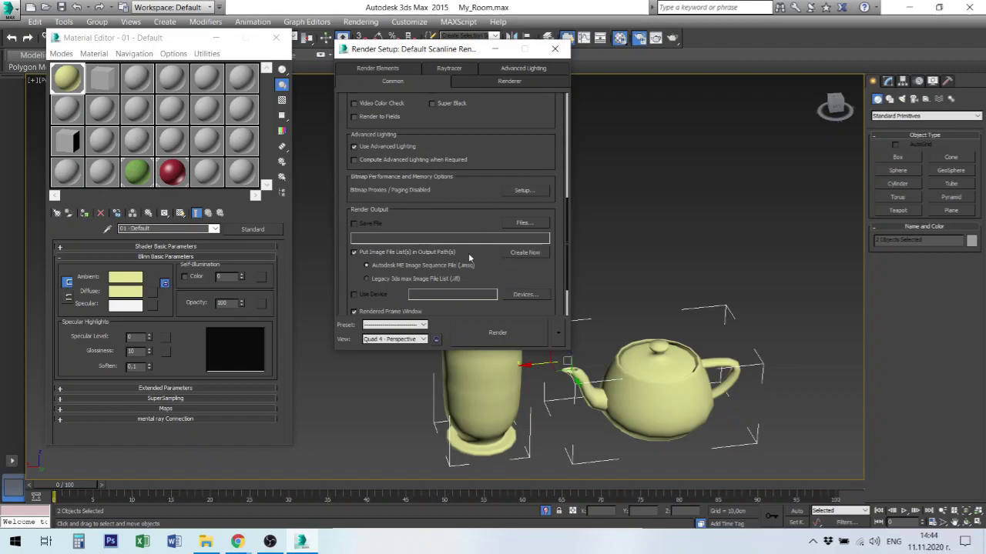
pyautogui.click(355, 252)
pyautogui.scroll(-2, 565, 198)
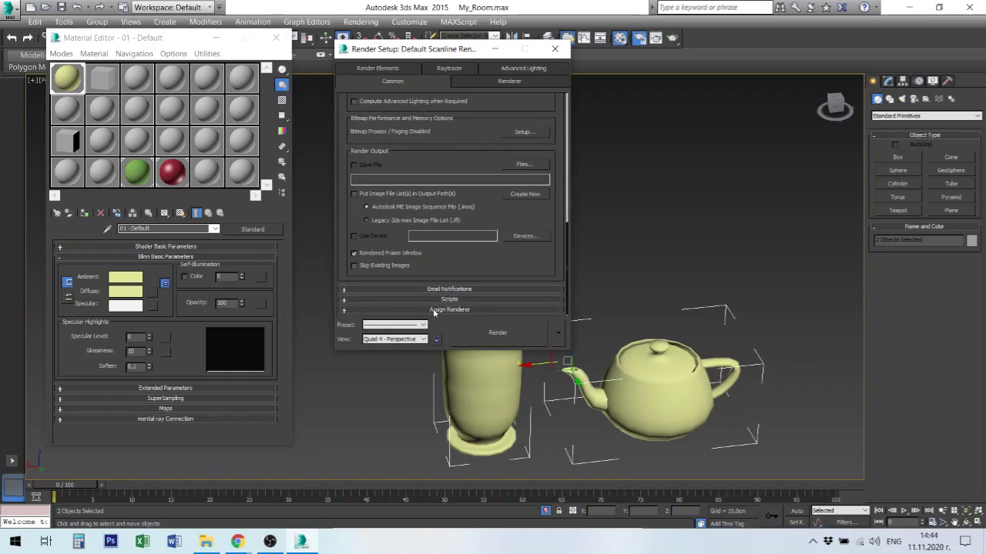
pyautogui.click(434, 311)
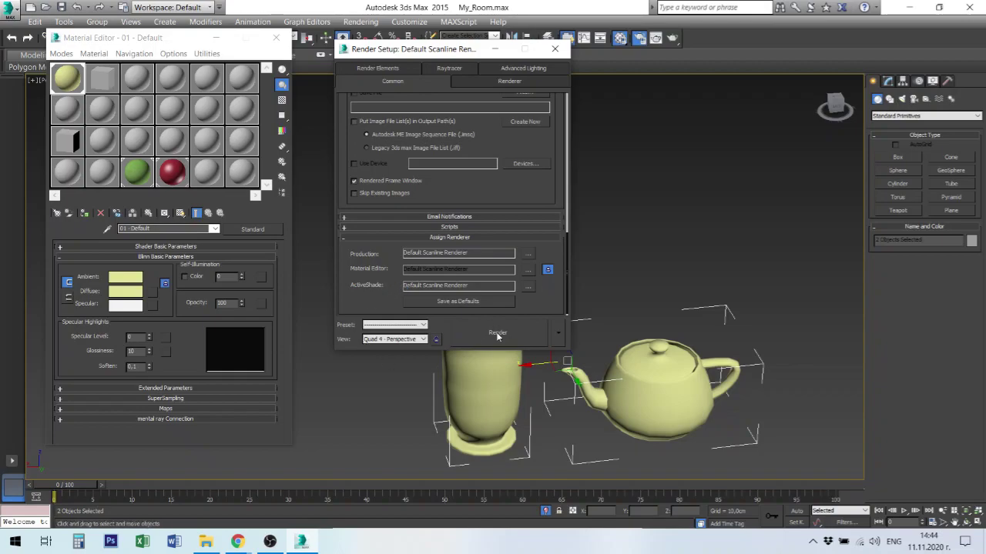
# Render the perspective view of the rose, vase and teapot, then close both windows.
pyautogui.click(496, 333)
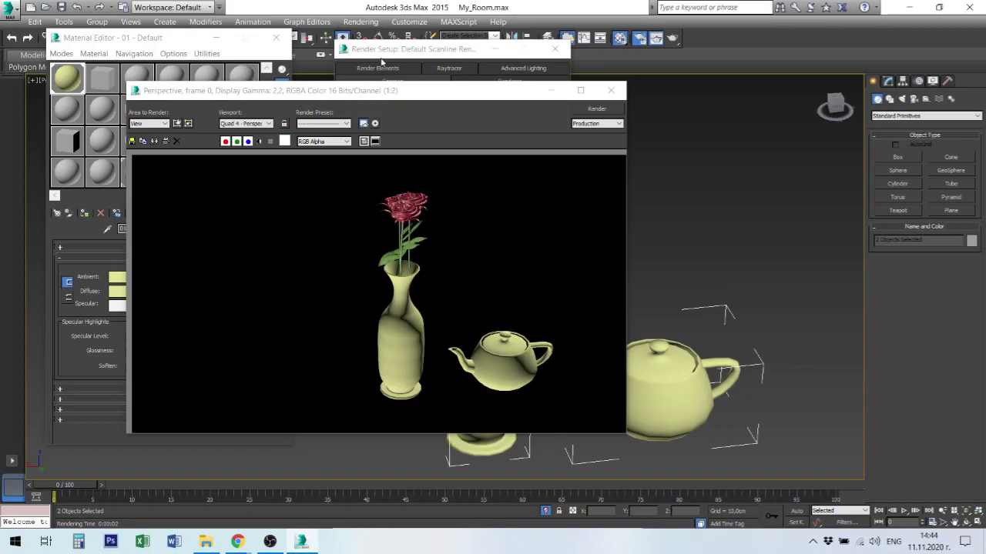
pyautogui.moveTo(436, 97)
pyautogui.mouseDown()
pyautogui.moveTo(605, 115)
pyautogui.moveTo(606, 107)
pyautogui.mouseUp()
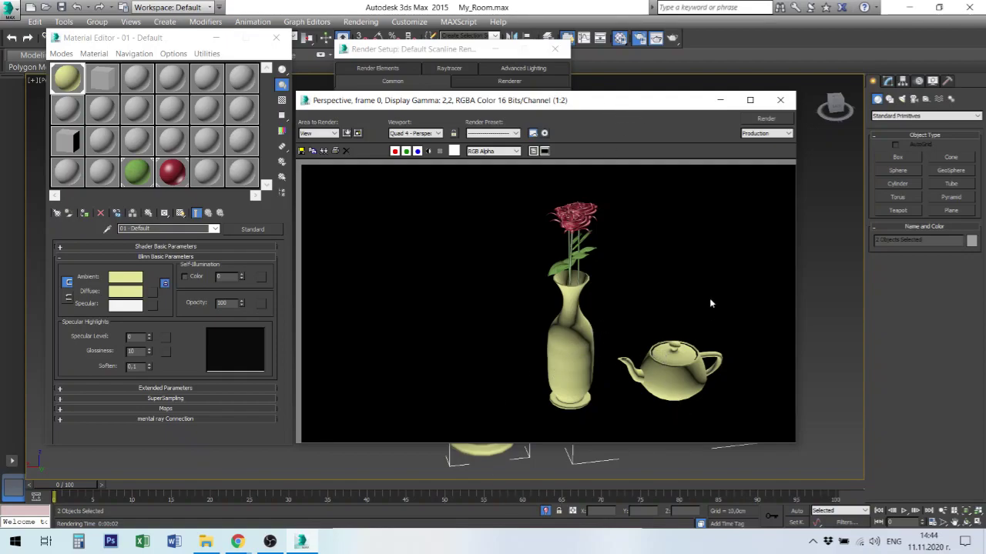
pyautogui.click(766, 101)
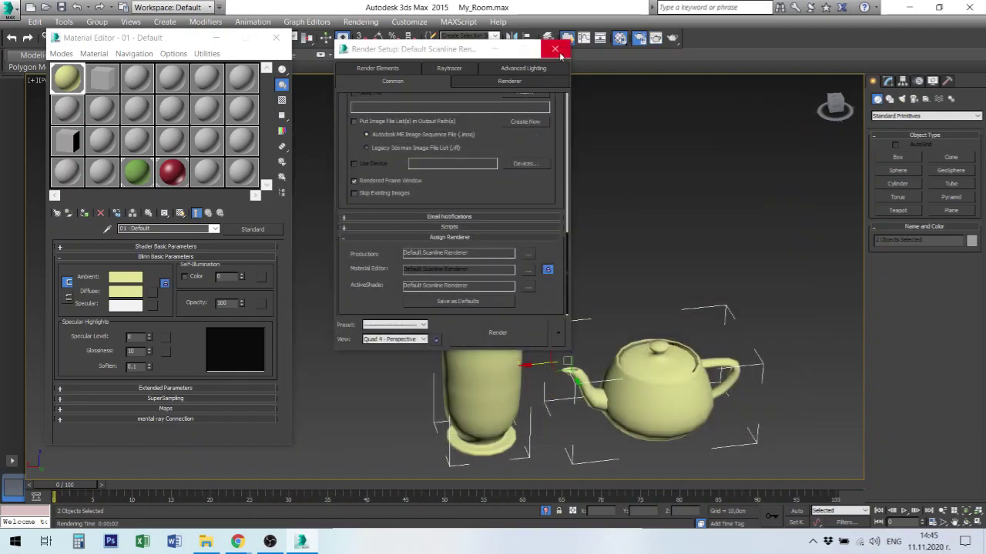
pyautogui.click(555, 48)
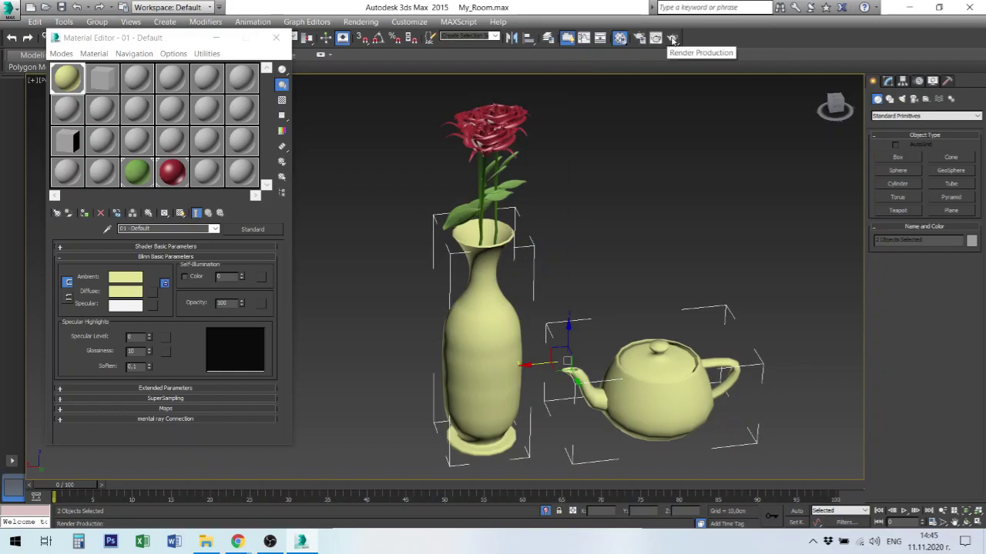
pyautogui.click(671, 39)
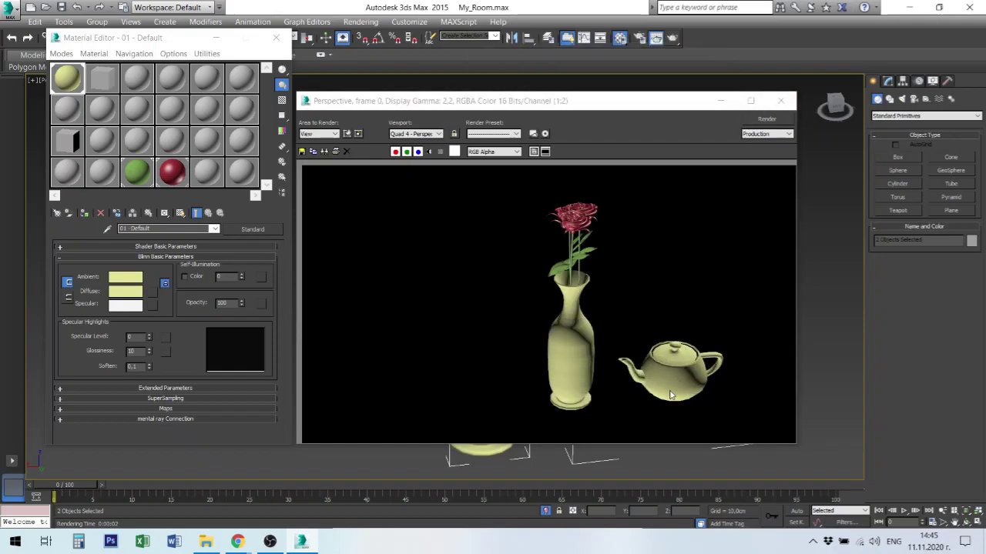
pyautogui.click(780, 100)
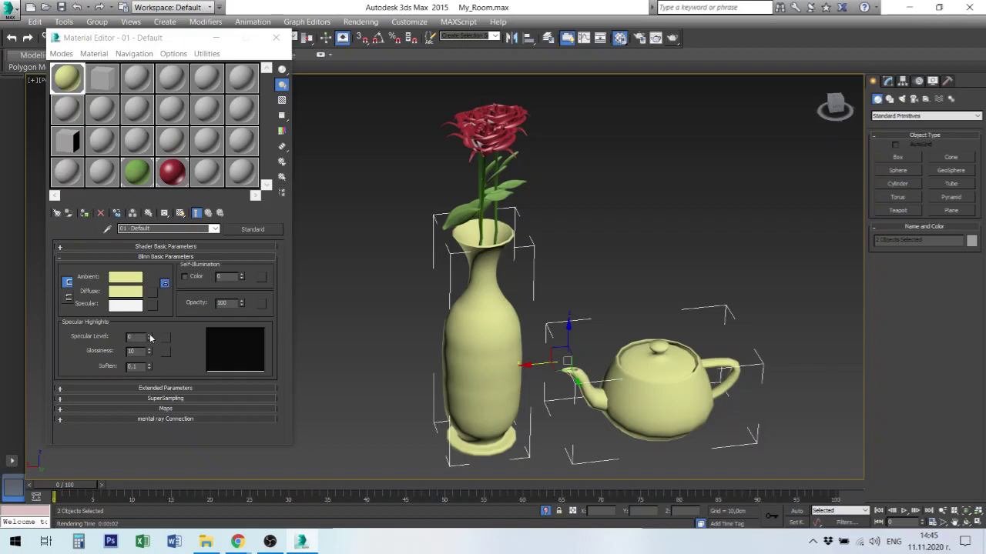
# Tune the yellow Blinn material to Specular Level 141, Glossiness 54 and Soften 0.26.
pyautogui.moveTo(150, 337)
pyautogui.mouseDown()
pyautogui.moveTo(164, 284)
pyautogui.moveTo(174, 312)
pyautogui.mouseUp()
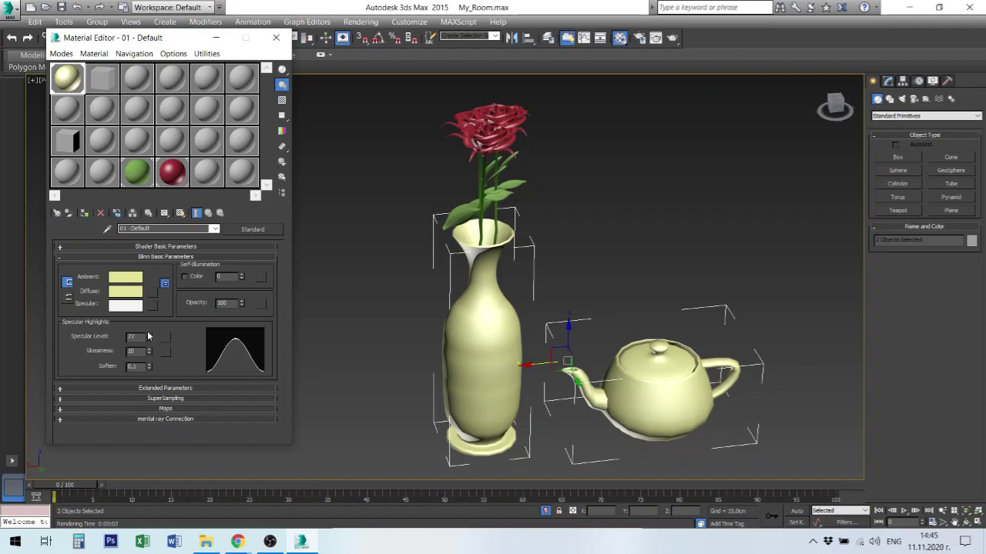
pyautogui.moveTo(150, 337); pyautogui.dragTo(150, 323)
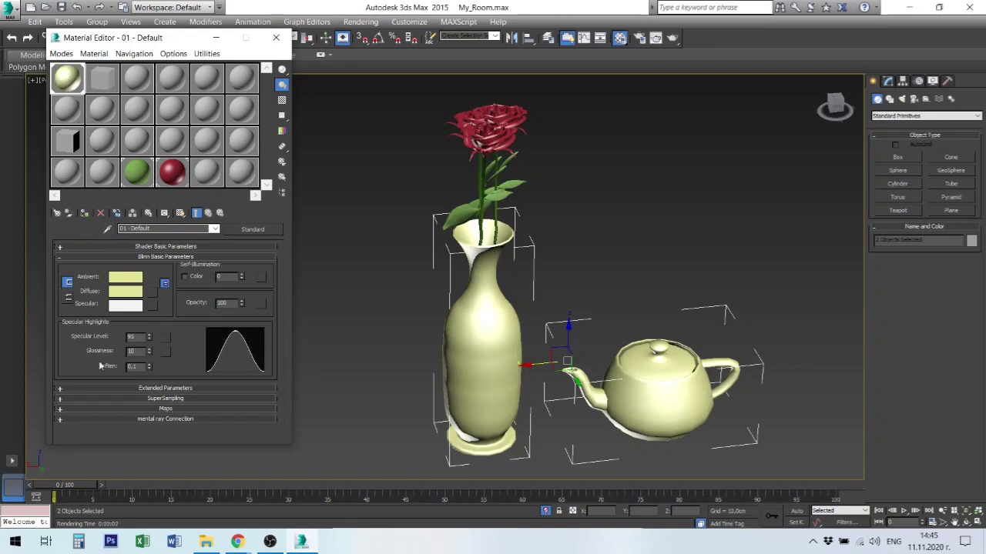
pyautogui.moveTo(148, 353); pyautogui.dragTo(153, 341)
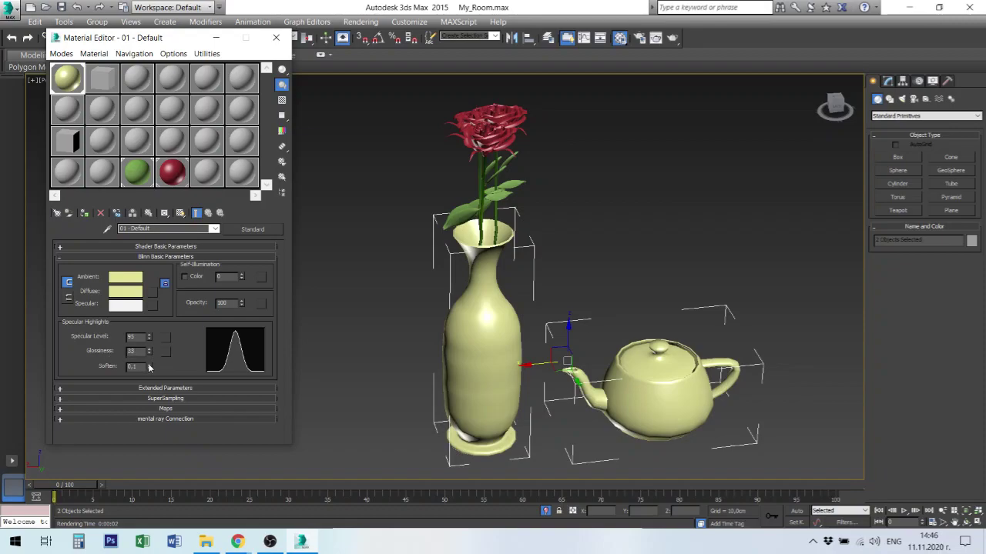
pyautogui.moveTo(150, 367); pyautogui.dragTo(149, 353)
pyautogui.moveTo(150, 354); pyautogui.dragTo(151, 327)
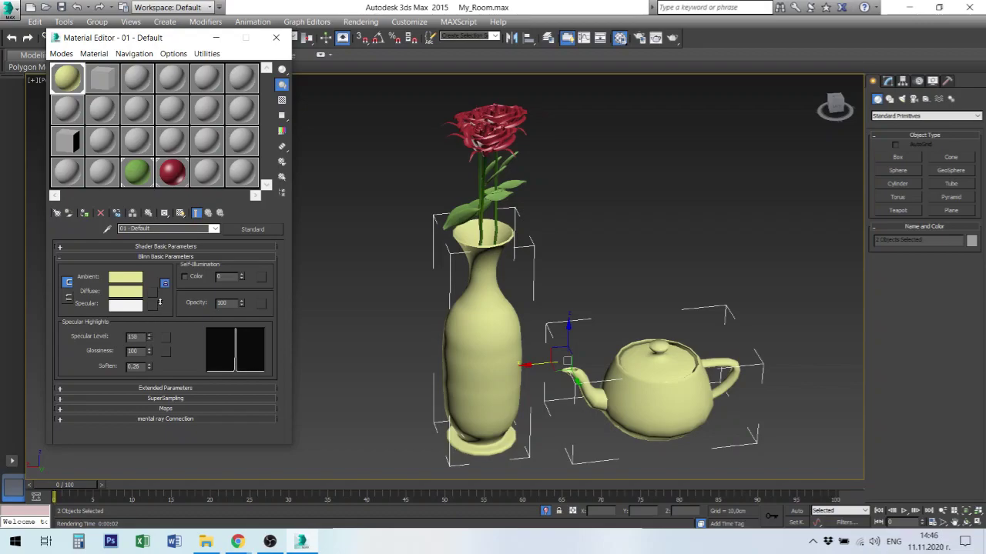
pyautogui.moveTo(159, 301); pyautogui.dragTo(157, 306)
pyautogui.moveTo(150, 351); pyautogui.dragTo(152, 372)
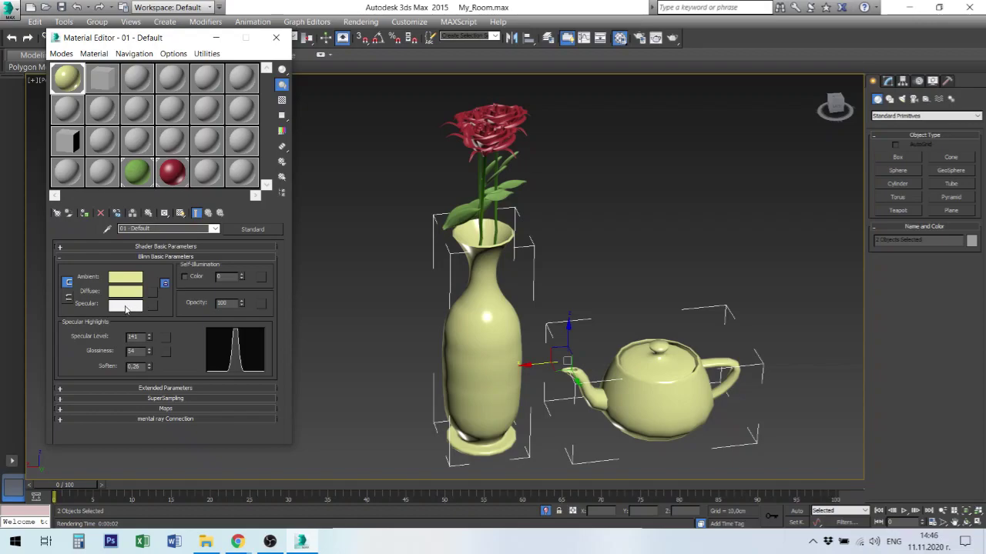
# Change the yellow material's specular colour from white to a lavender purple.
pyautogui.click(126, 306)
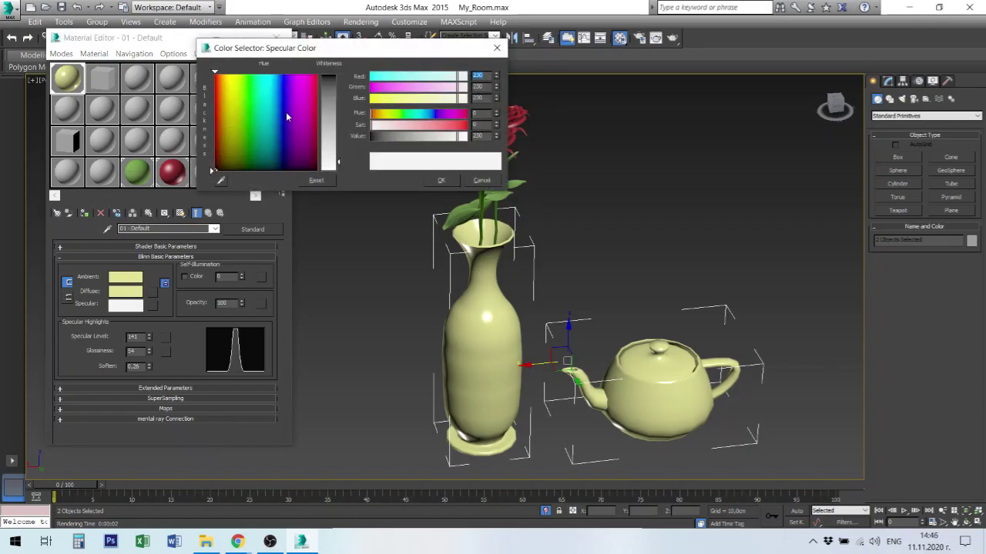
pyautogui.click(285, 112)
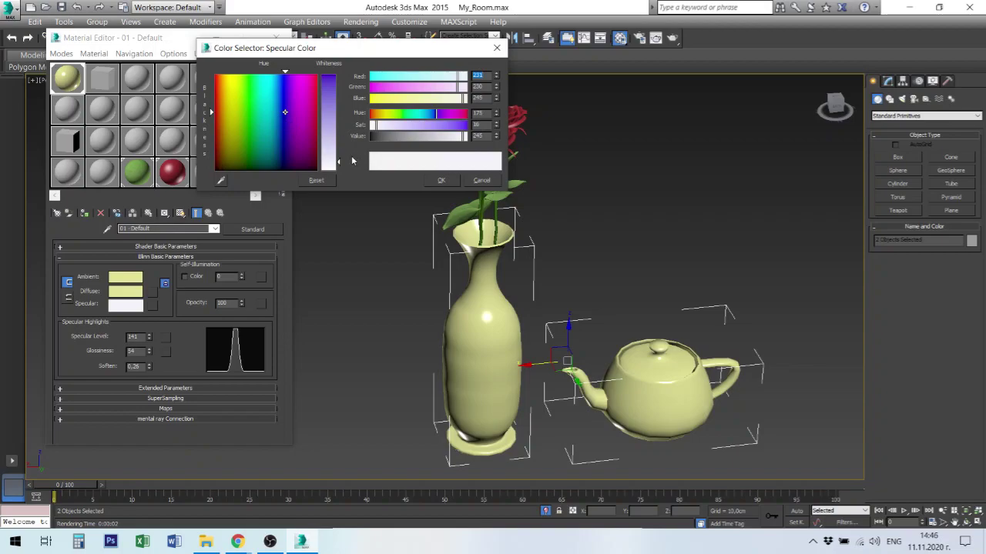
pyautogui.moveTo(338, 163)
pyautogui.mouseDown()
pyautogui.moveTo(338, 94)
pyautogui.moveTo(321, 98)
pyautogui.mouseUp()
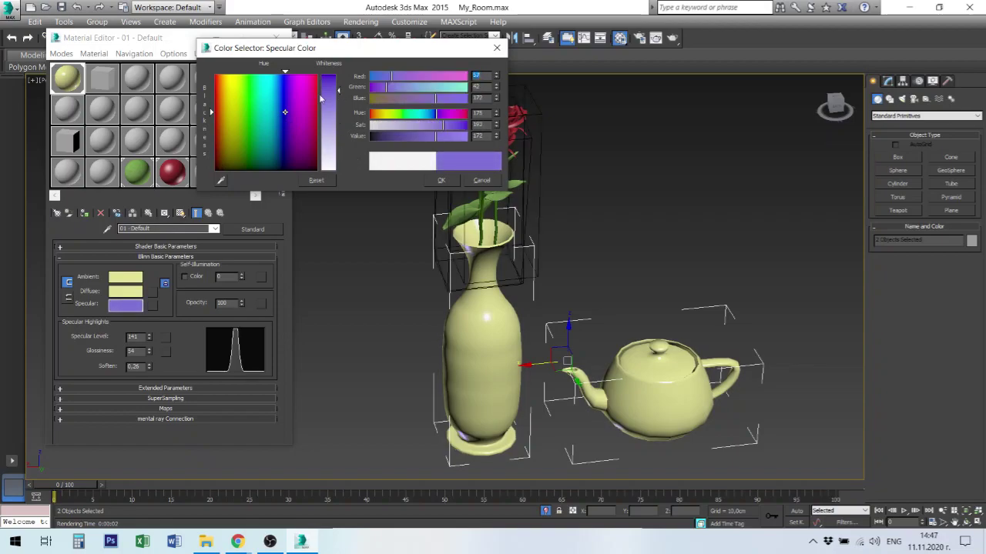
pyautogui.click(283, 111)
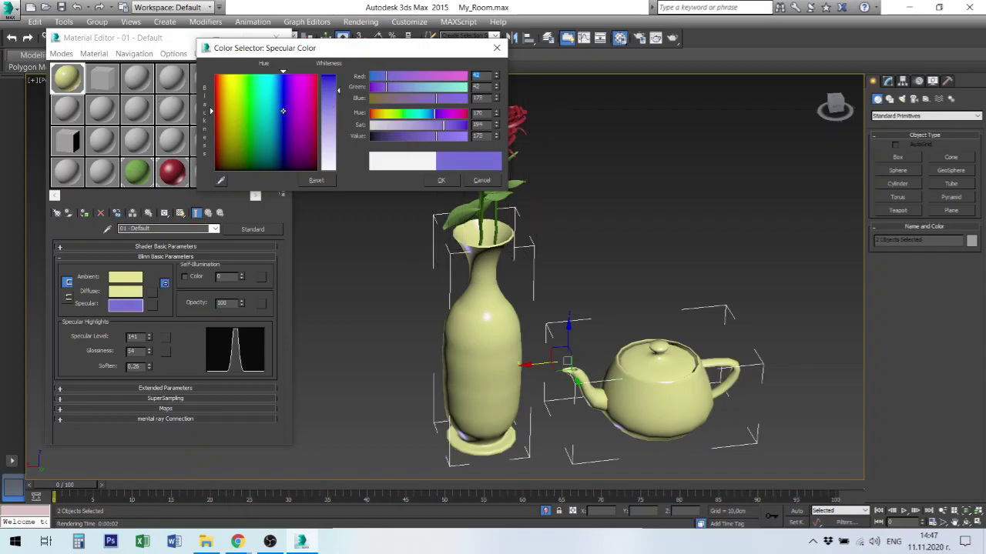
pyautogui.click(440, 181)
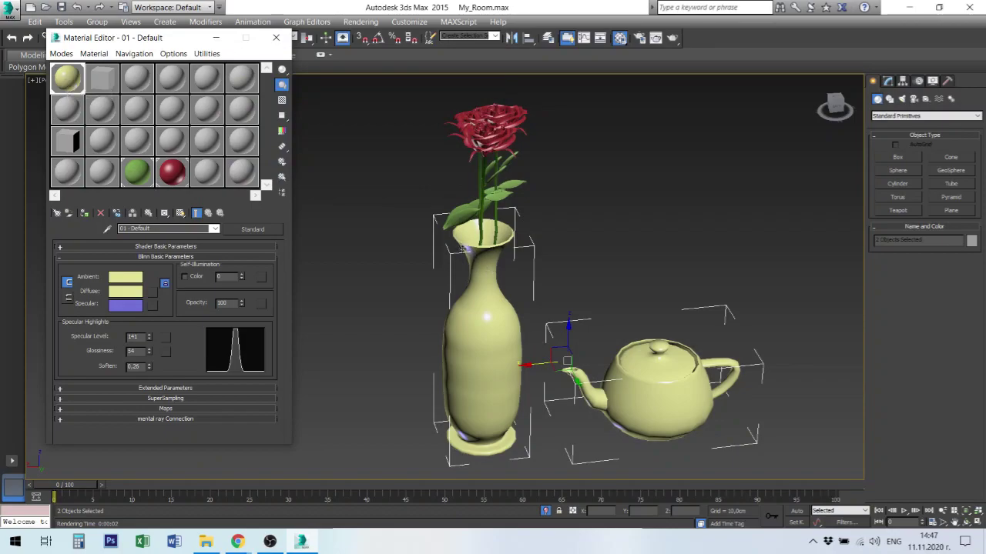
pyautogui.click(679, 38)
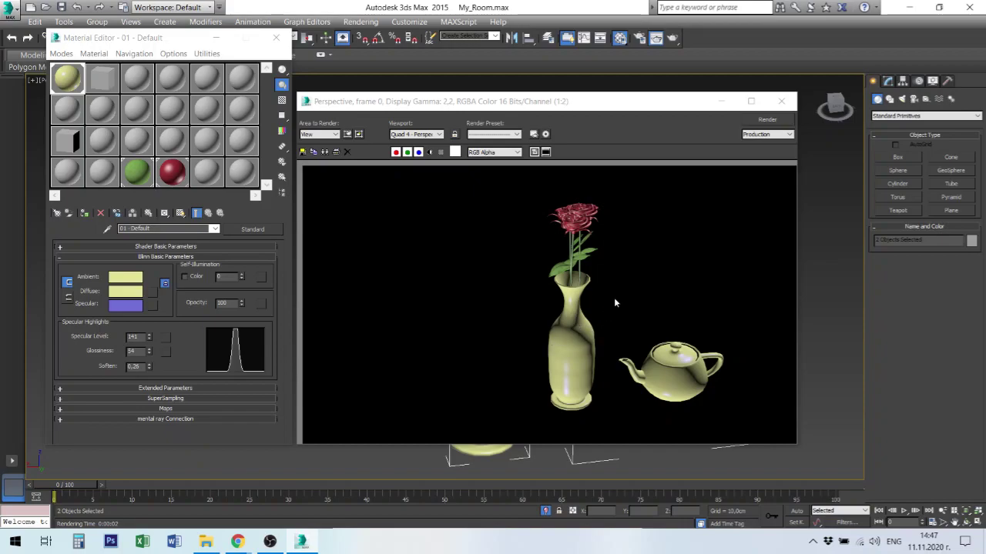
pyautogui.click(780, 101)
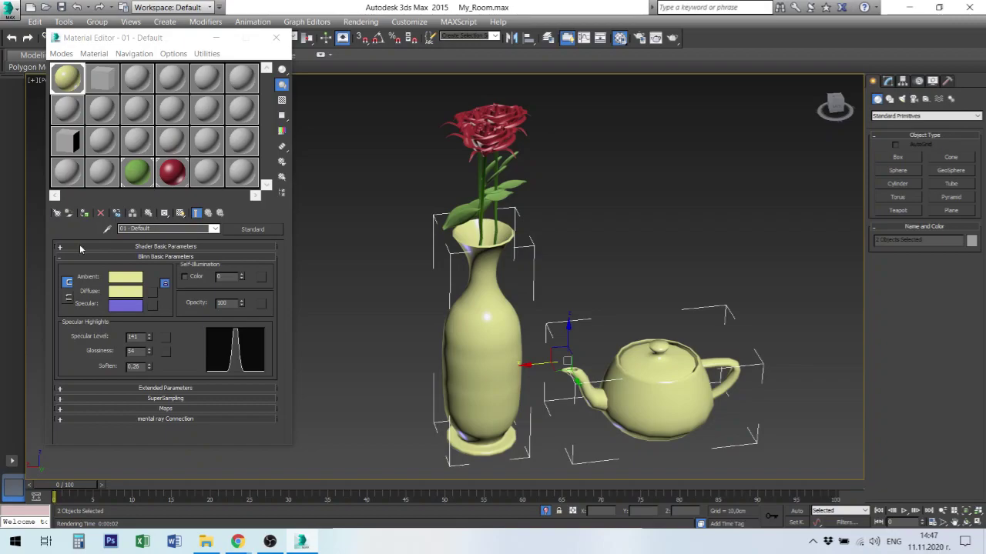
# Collapse Blinn Basic Parameters, expand Maps, and select the red phongE1SG material.
pyautogui.click(145, 258)
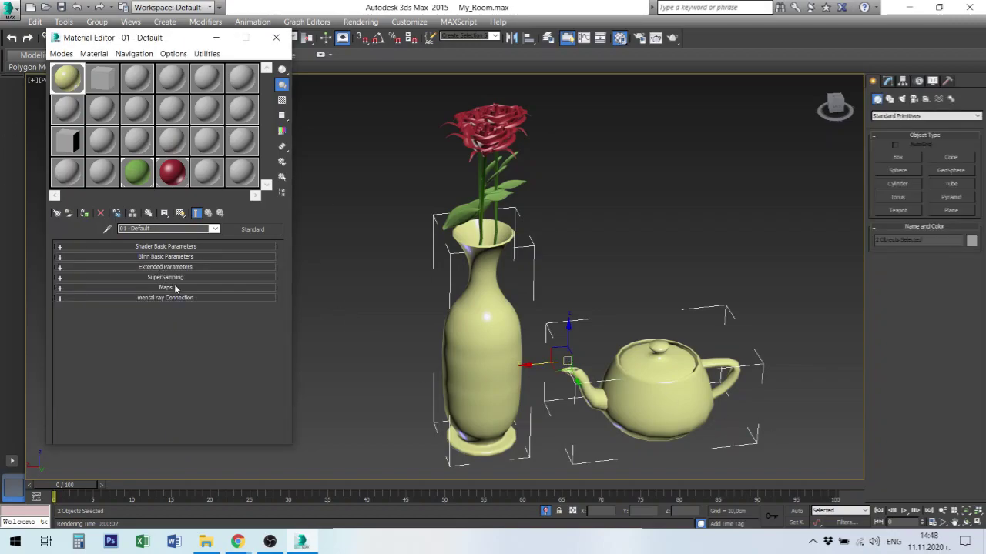
pyautogui.click(166, 288)
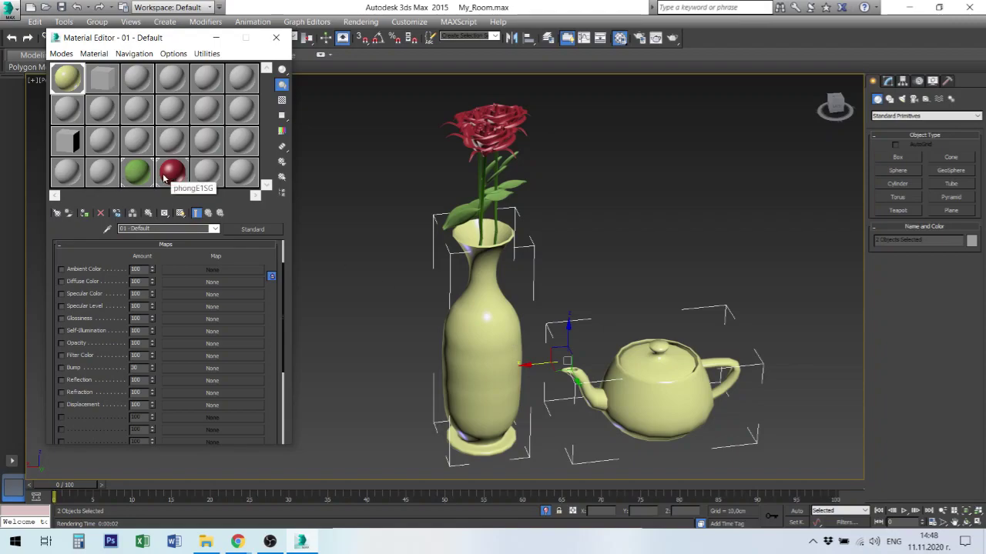
pyautogui.click(174, 176)
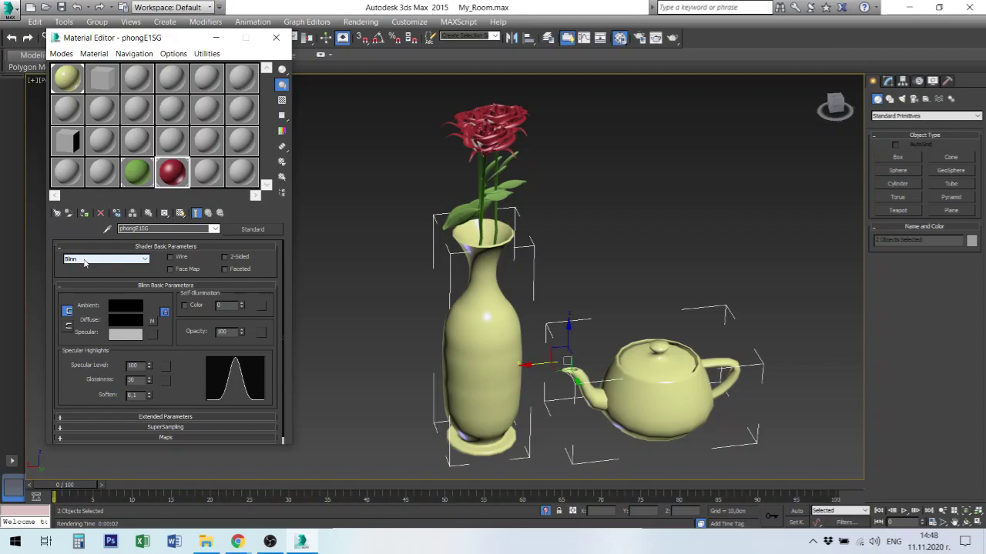
# Try the Metal shader on phongE1SG, revert to Blinn, and reveal its leather diffuse map.
pyautogui.click(146, 260)
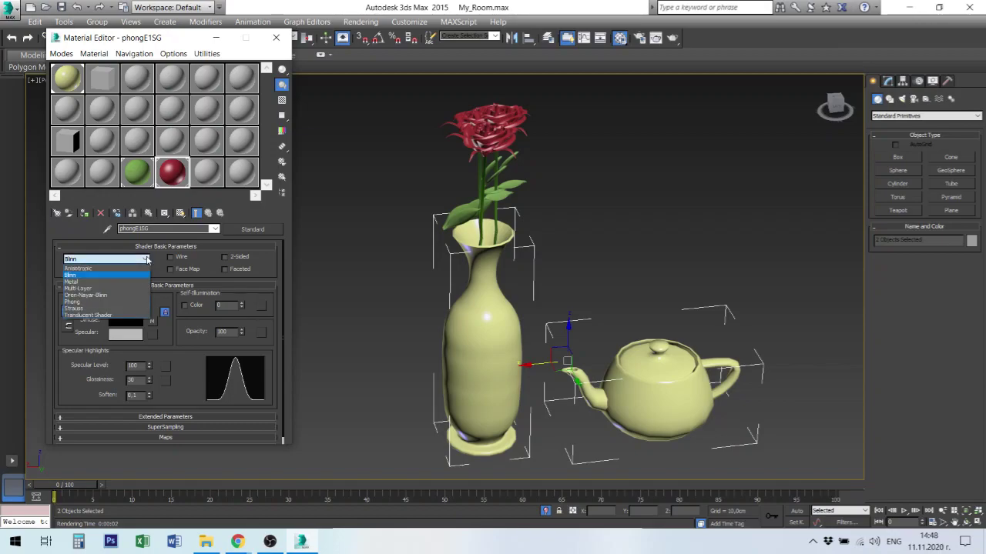
pyautogui.click(100, 281)
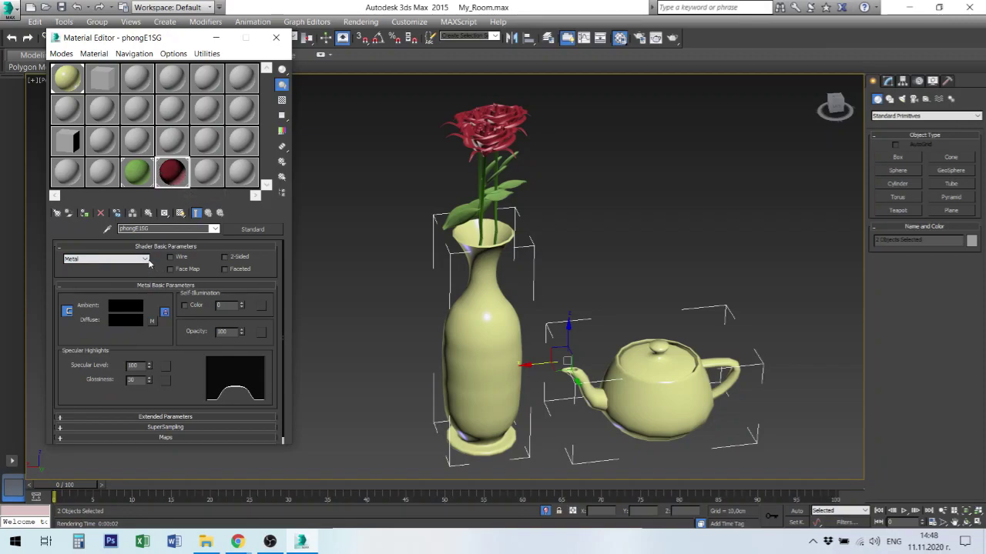
pyautogui.click(104, 260)
pyautogui.click(100, 275)
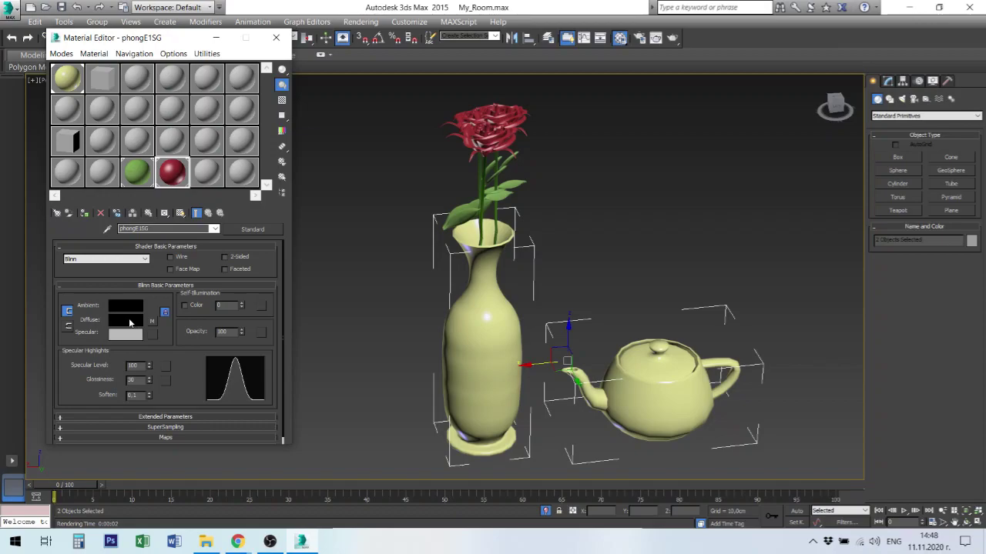
pyautogui.click(165, 437)
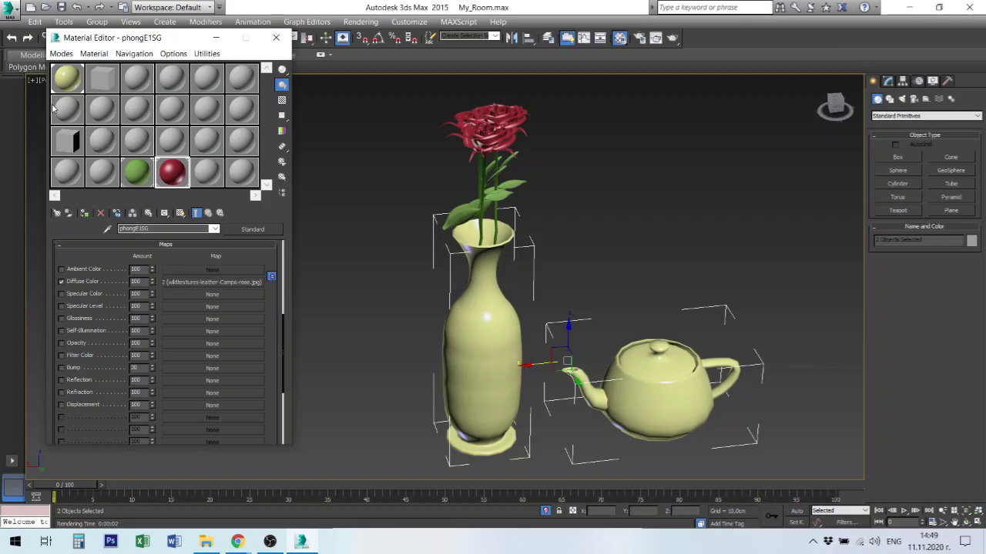
# Select the 01 - Default material and bring up map choices for its Diffuse Color.
pyautogui.click(74, 80)
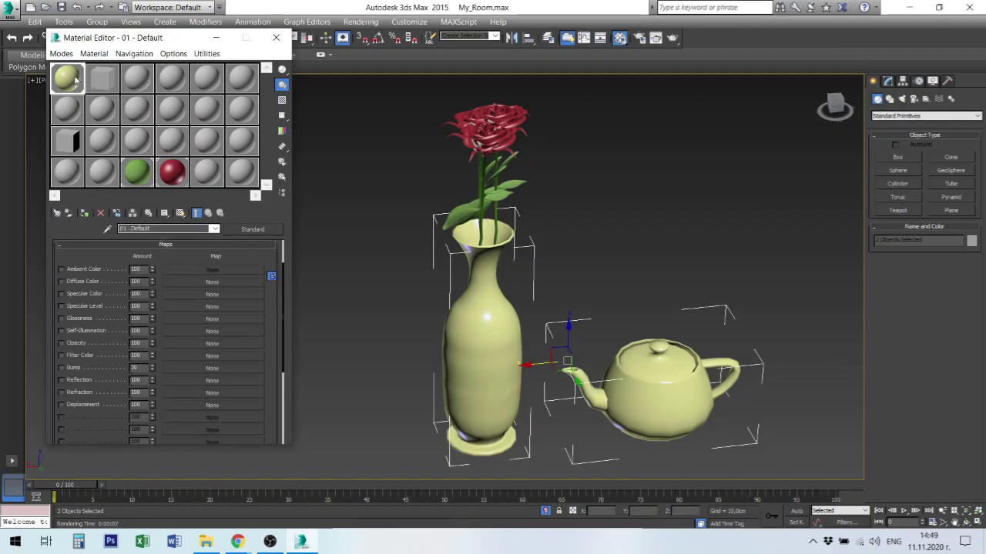
pyautogui.click(67, 246)
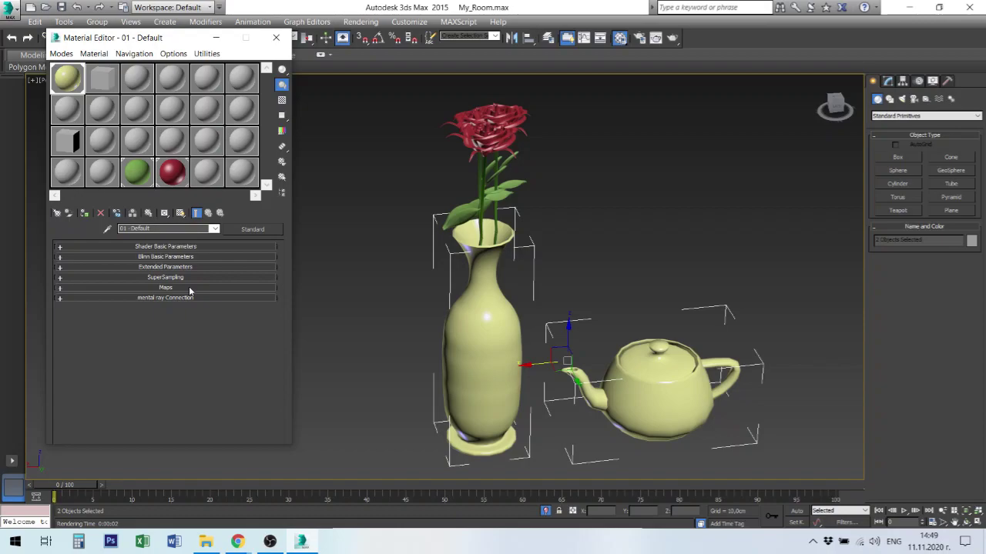
pyautogui.click(228, 287)
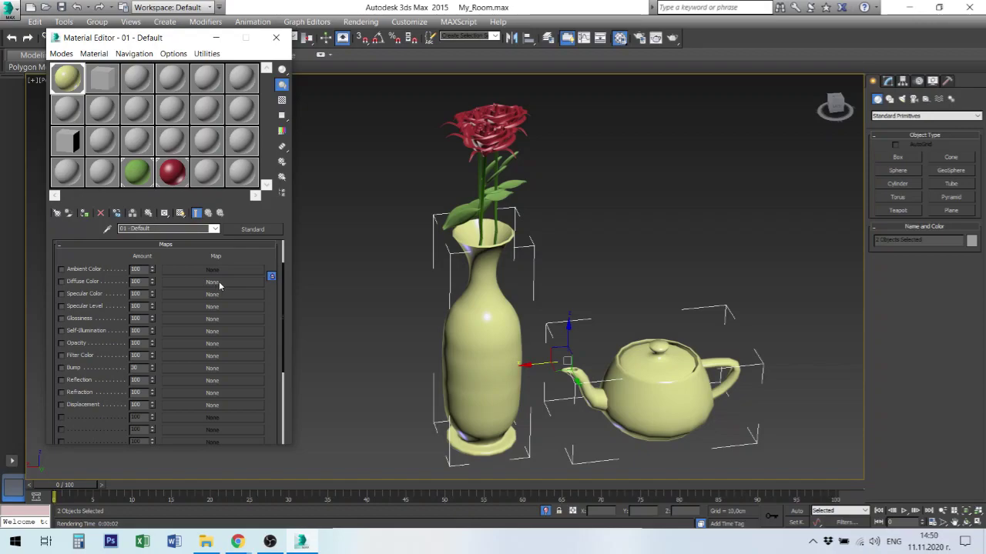
pyautogui.click(219, 281)
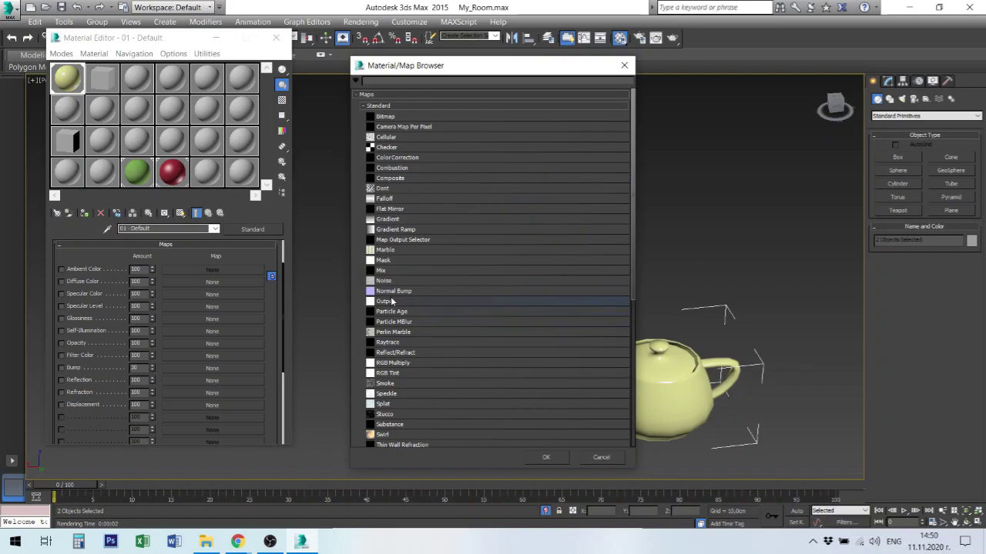
# Assign a Marble map (size 70, vein width 0.025) to the Diffuse Color.
pyautogui.click(375, 251)
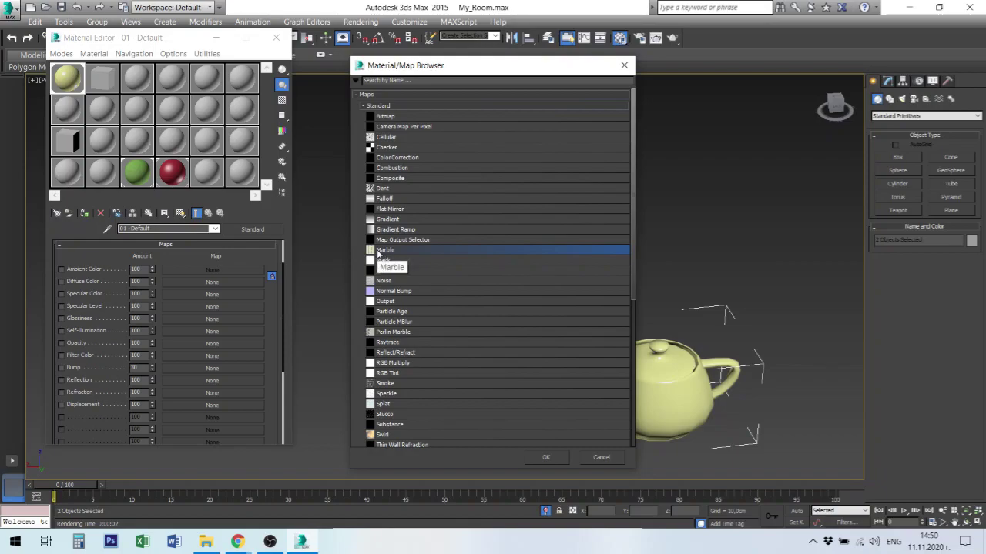
pyautogui.doubleClick(377, 250)
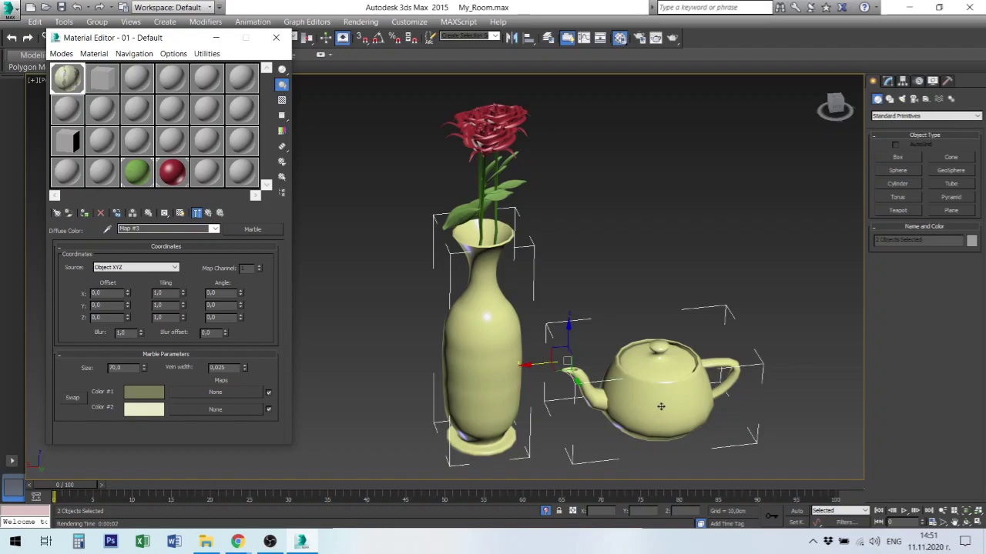
# Render the vase and teapot with the marble material, then close the preview.
pyautogui.click(672, 37)
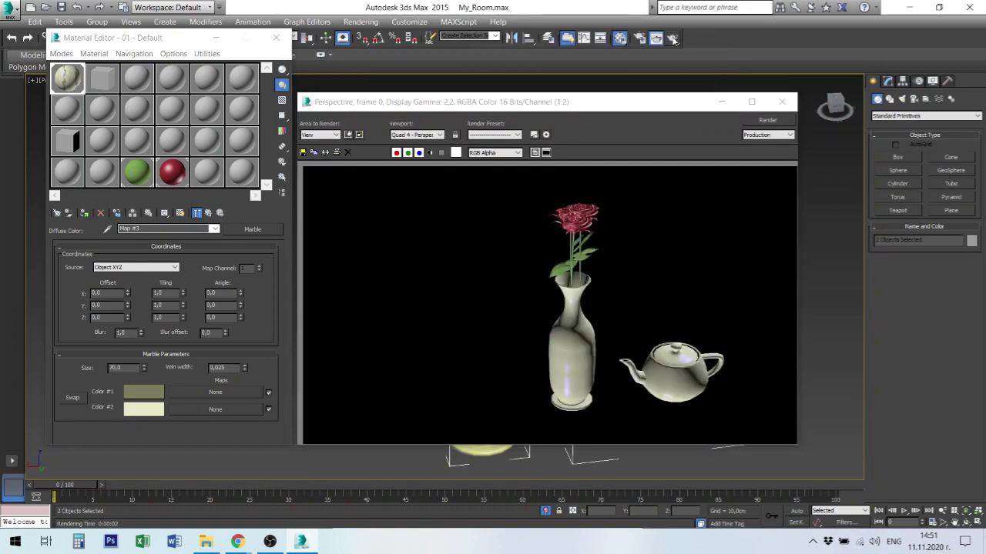
pyautogui.click(782, 101)
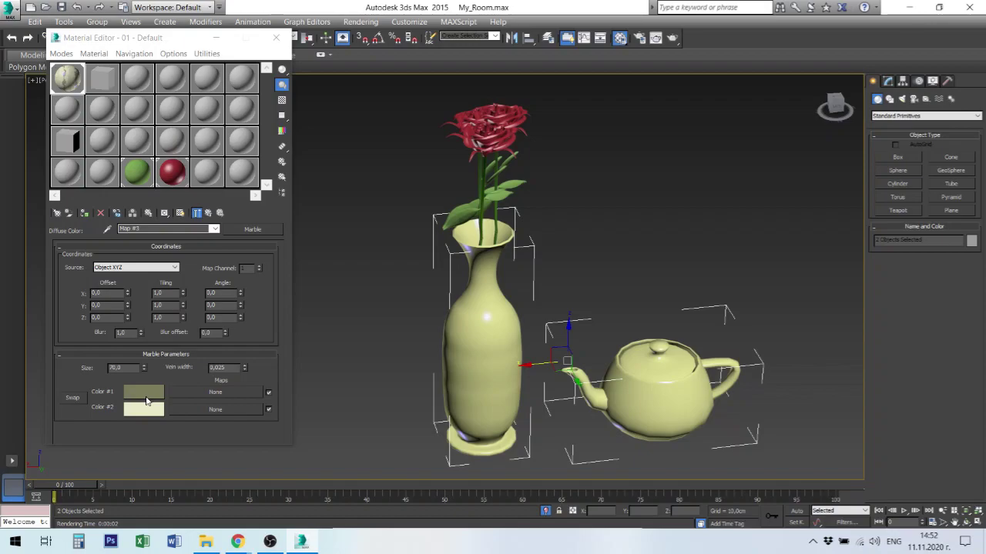
pyautogui.doubleClick(67, 76)
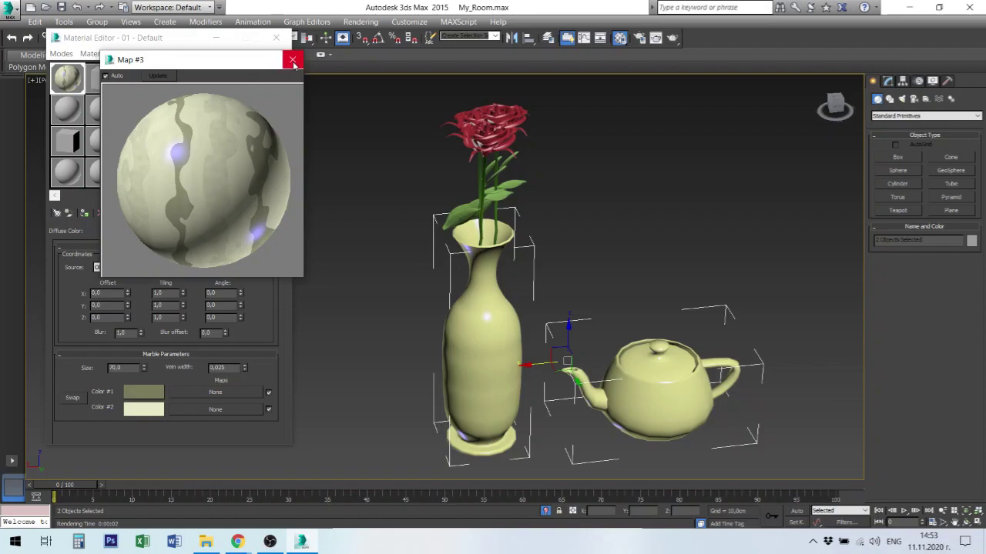
pyautogui.click(292, 61)
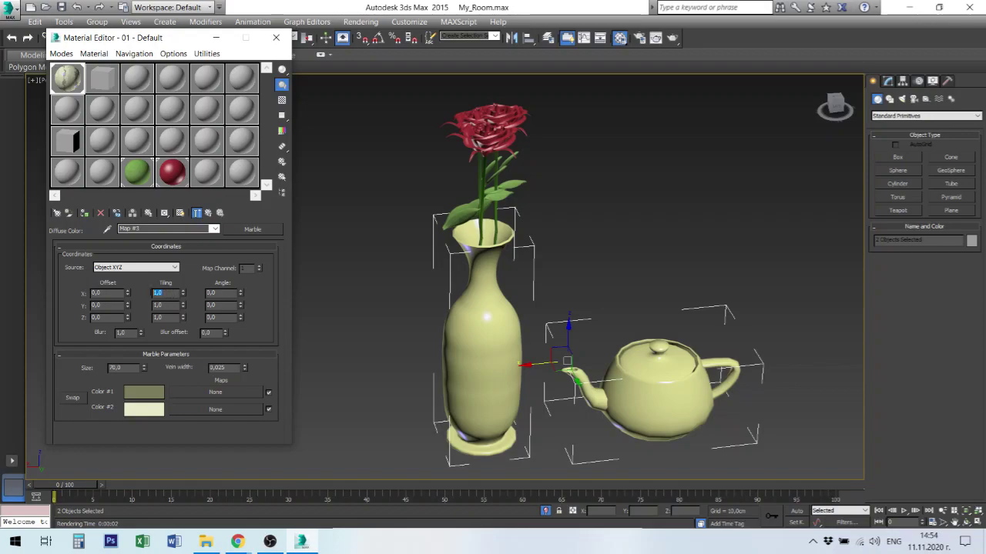
# Enter 0,5 for the marble map's Tiling X, Y and Z values in the Coordinates rollout.
pyautogui.click(157, 318)
pyautogui.moveTo(164, 294); pyautogui.dragTo(151, 294)
pyautogui.write('0,0')
pyautogui.write('9')
pyautogui.write('5')
pyautogui.doubleClick(174, 306)
pyautogui.write('0,9')
pyautogui.press('Return')
pyautogui.doubleClick(163, 318)
pyautogui.write('0,5')
pyautogui.press('Return')
# Open the enlarged marble preview and set Tiling X, Y and Z to 2.
pyautogui.doubleClick(74, 76)
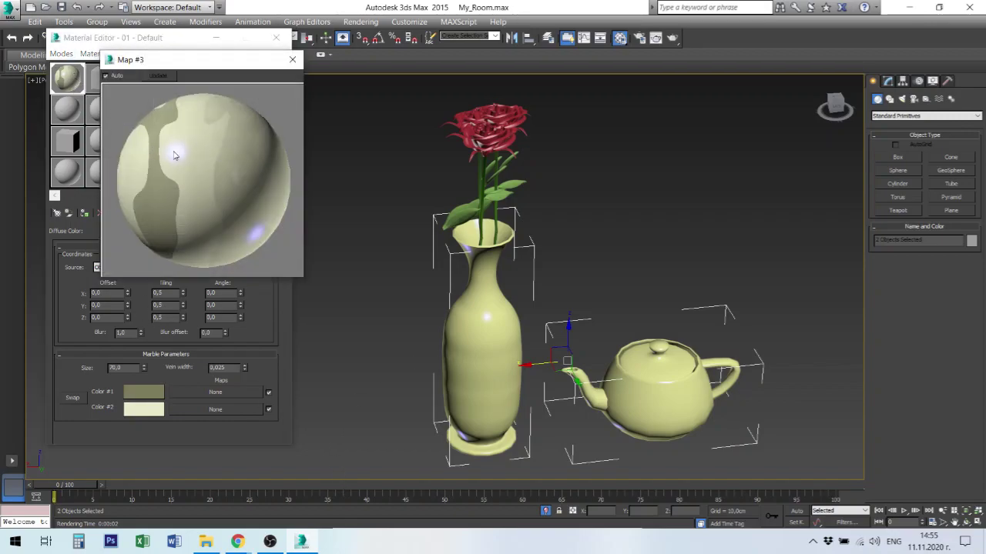
pyautogui.moveTo(205, 62); pyautogui.dragTo(291, 55)
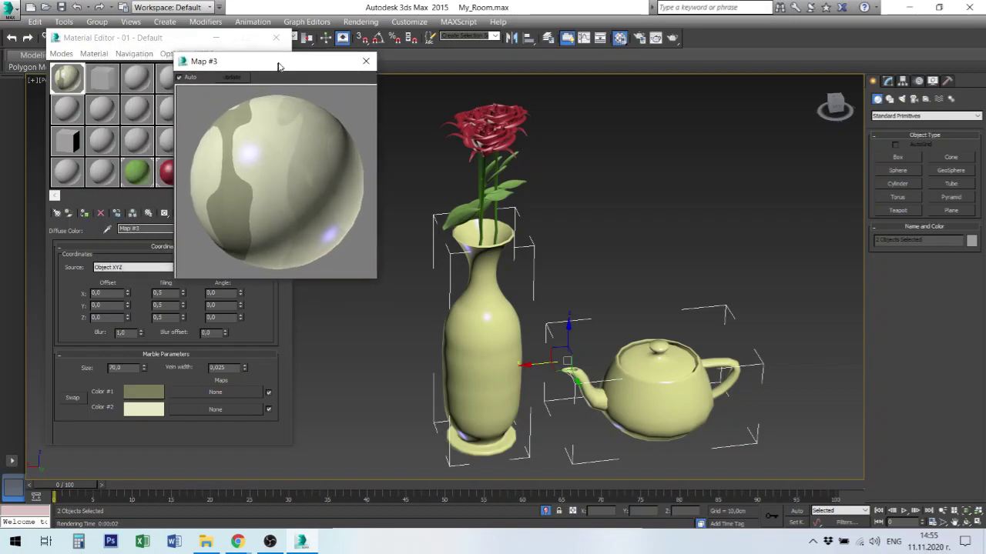
pyautogui.click(184, 295)
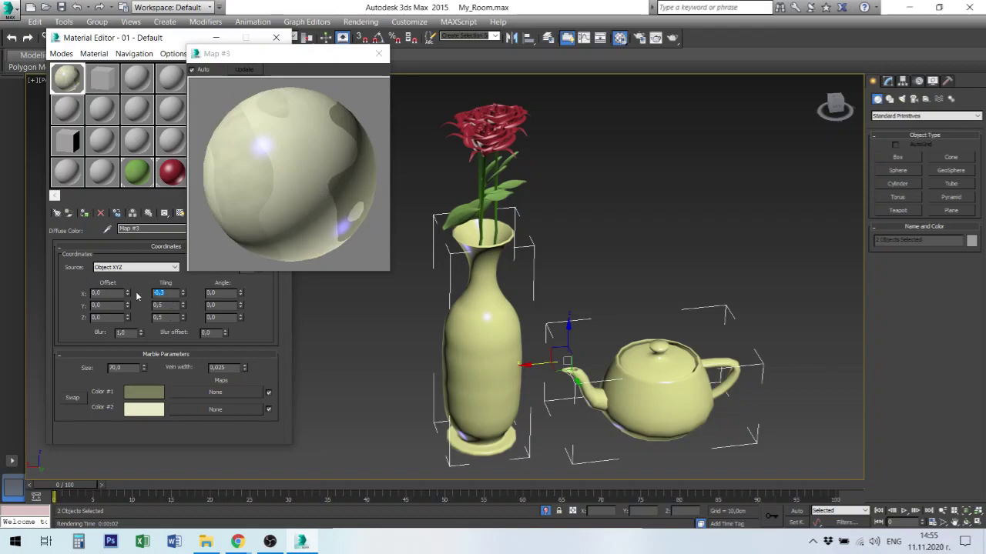
pyautogui.write('2')
pyautogui.press('Tab')
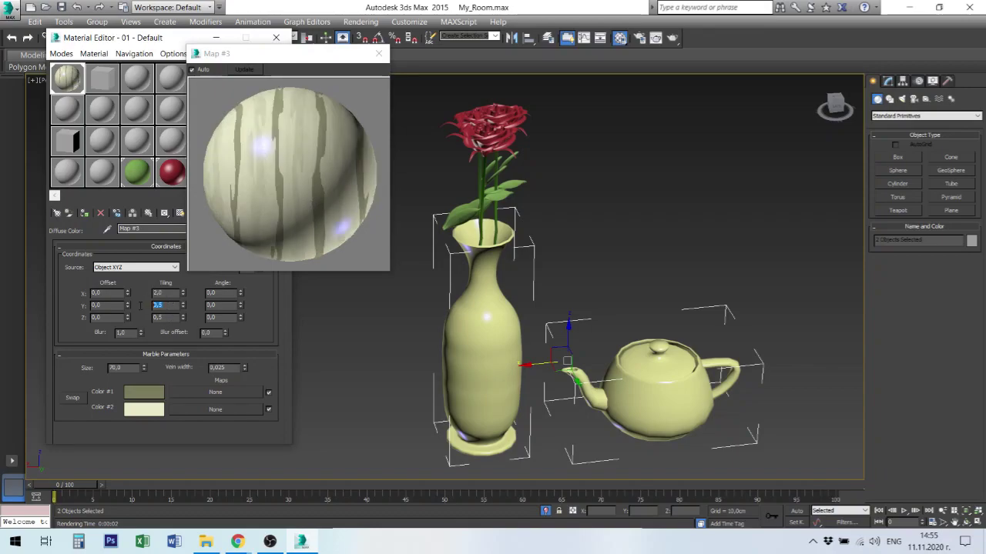
pyautogui.write('2')
pyautogui.press('Tab')
pyautogui.write('2')
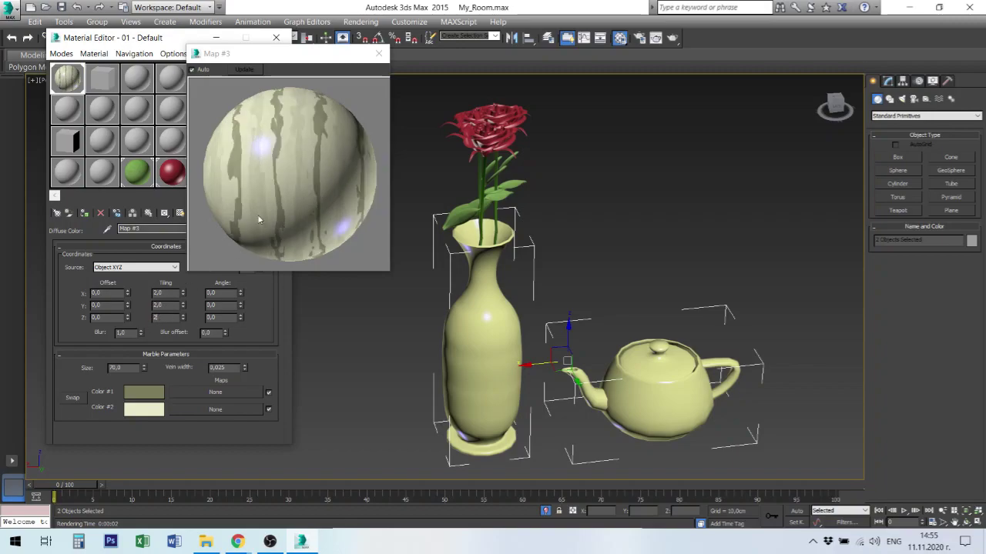
pyautogui.press('Tab')
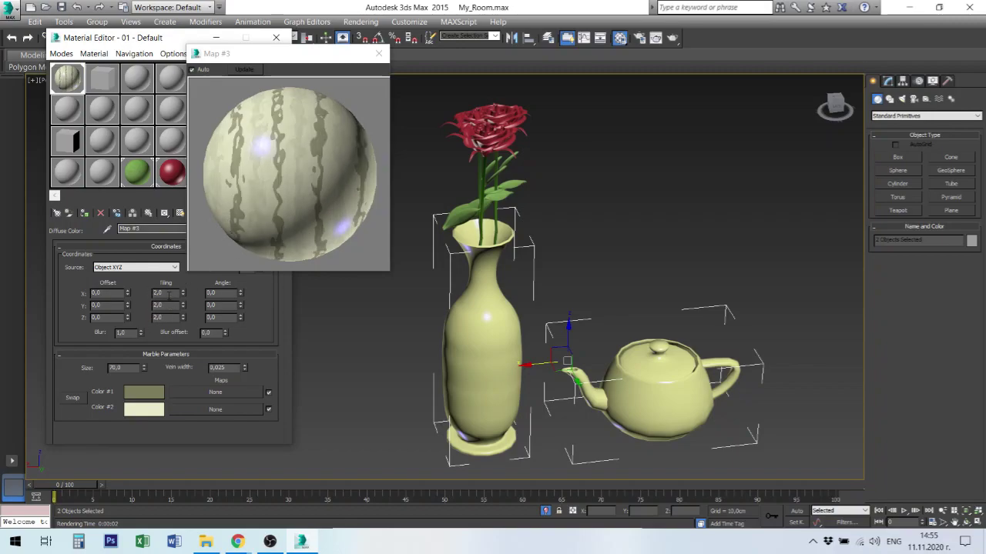
# Change the marble tiling to 5 on X, Y and Z.
pyautogui.doubleClick(169, 293)
pyautogui.write('5')
pyautogui.press('Tab')
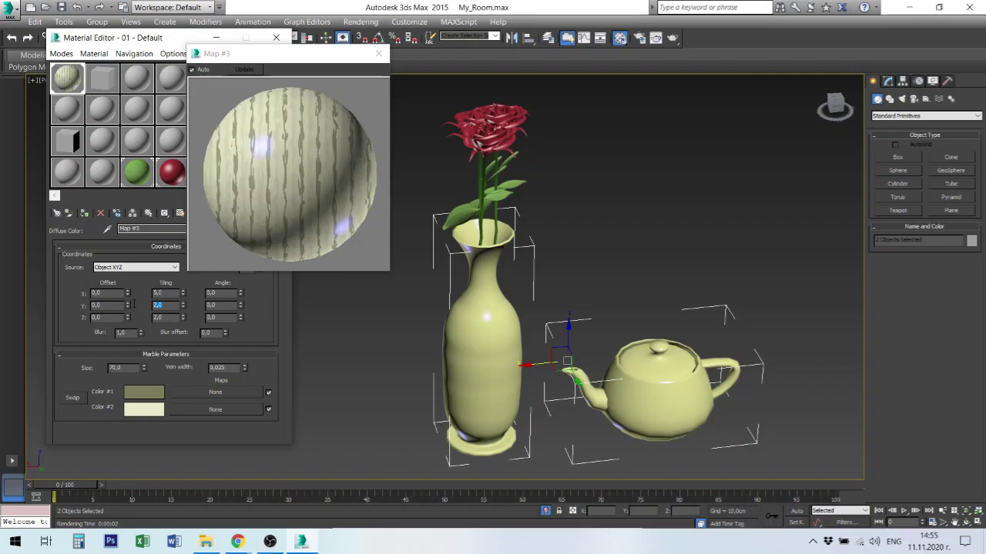
pyautogui.write('4')
pyautogui.press('BackSpace')
pyautogui.write('5')
pyautogui.press('Tab')
pyautogui.write('5')
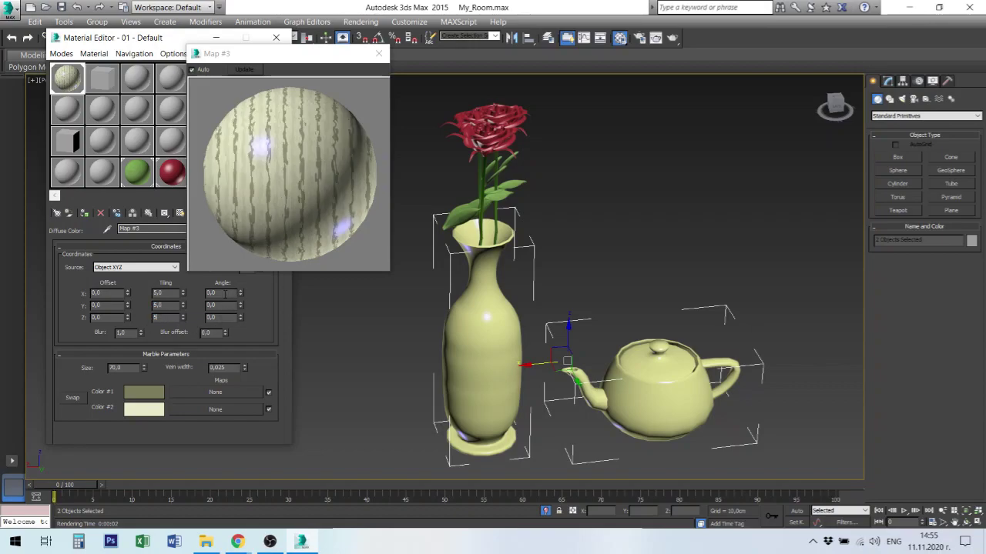
# Set Angle Y to 45 with X at 0, and assign the material to the vase and teapot.
pyautogui.doubleClick(224, 294)
pyautogui.write('45')
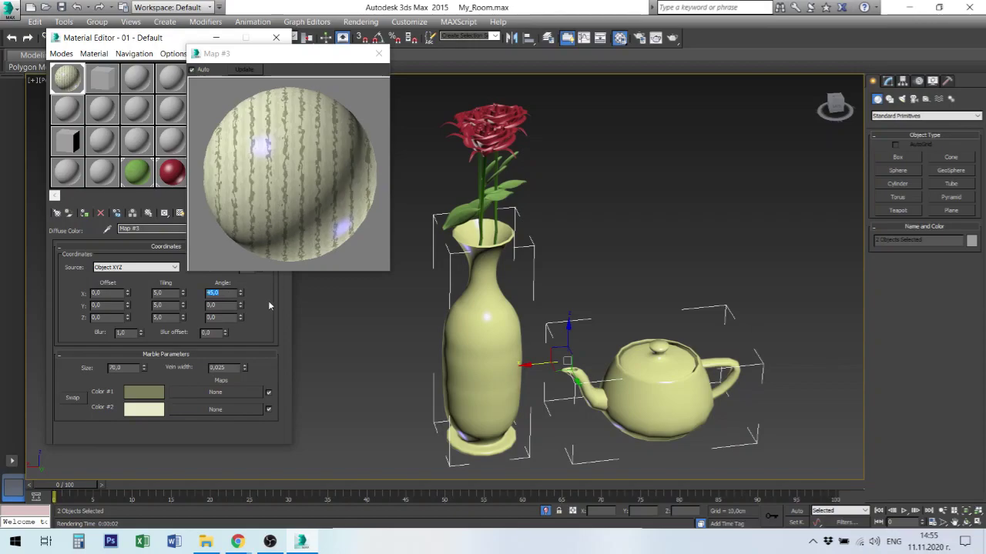
pyautogui.click(221, 305)
pyautogui.write('45')
pyautogui.press('Return')
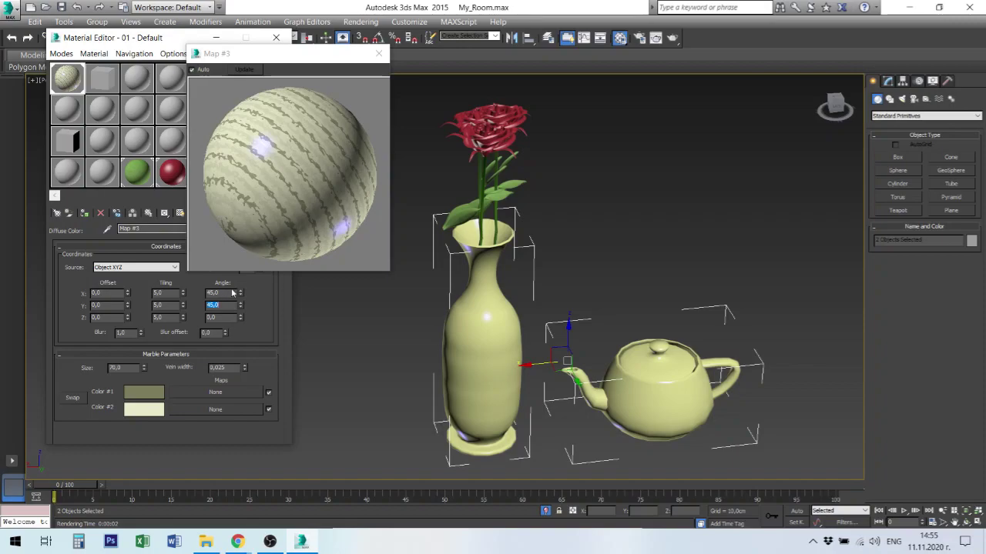
pyautogui.click(229, 295)
pyautogui.write('0')
pyautogui.press('Return')
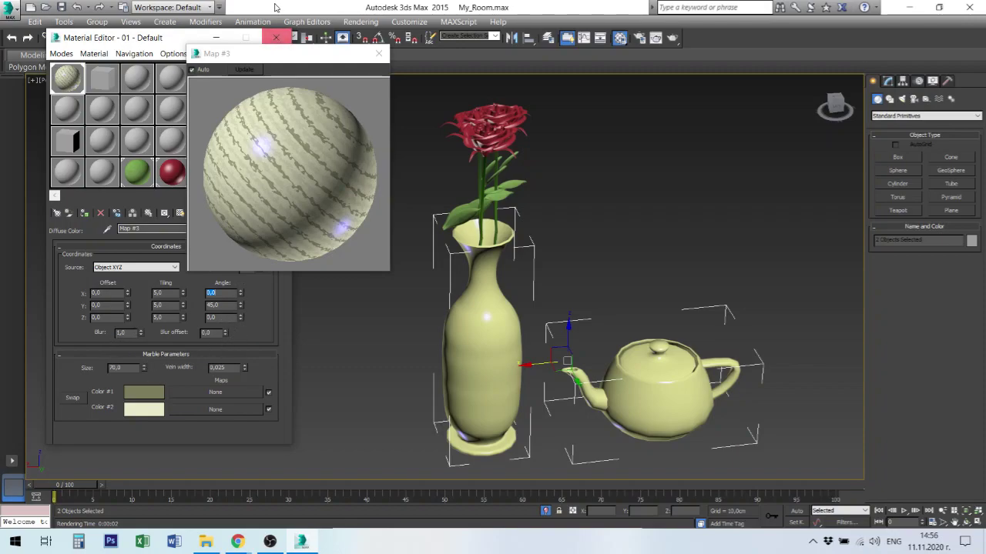
pyautogui.click(85, 216)
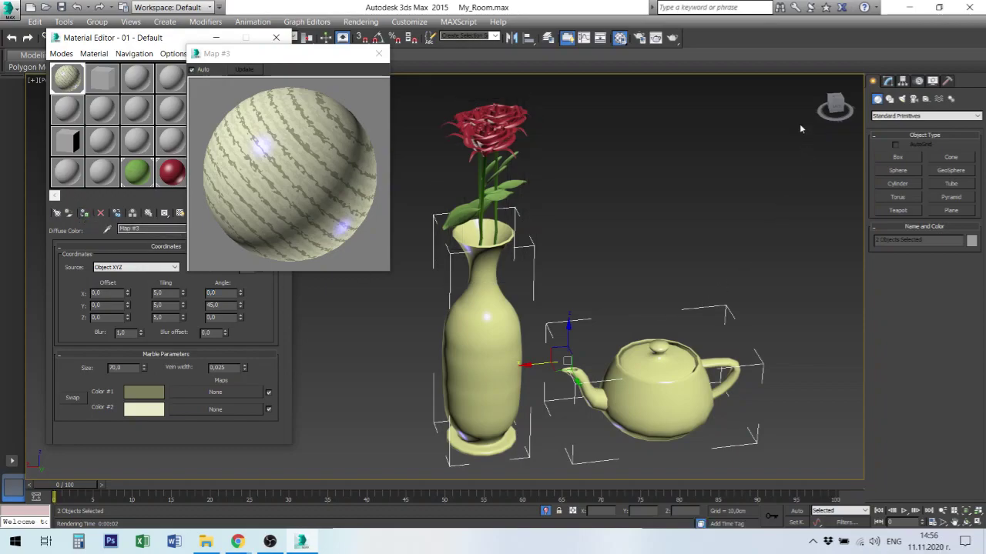
# Test-render the marble, then set Tiling X, Y and Z to 10.
pyautogui.click(673, 39)
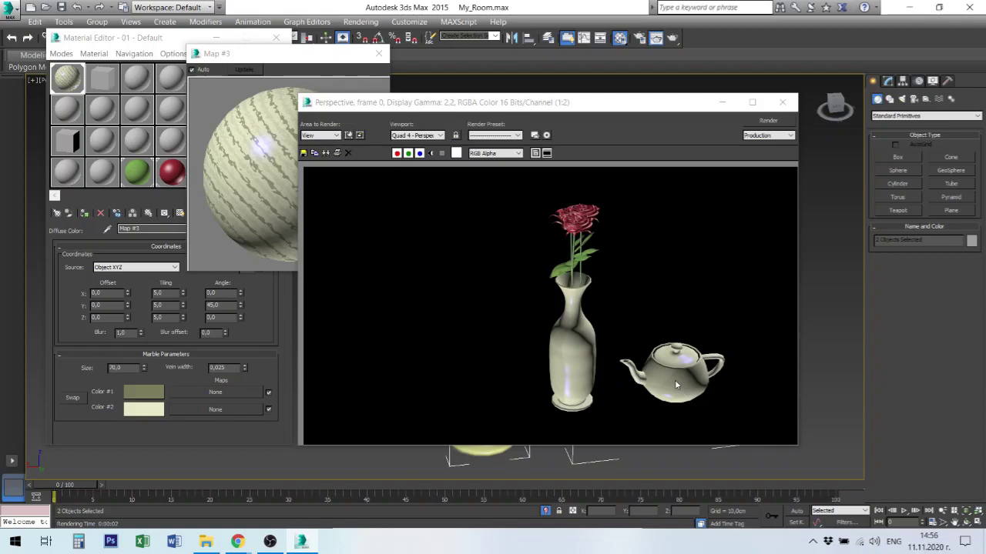
pyautogui.click(782, 101)
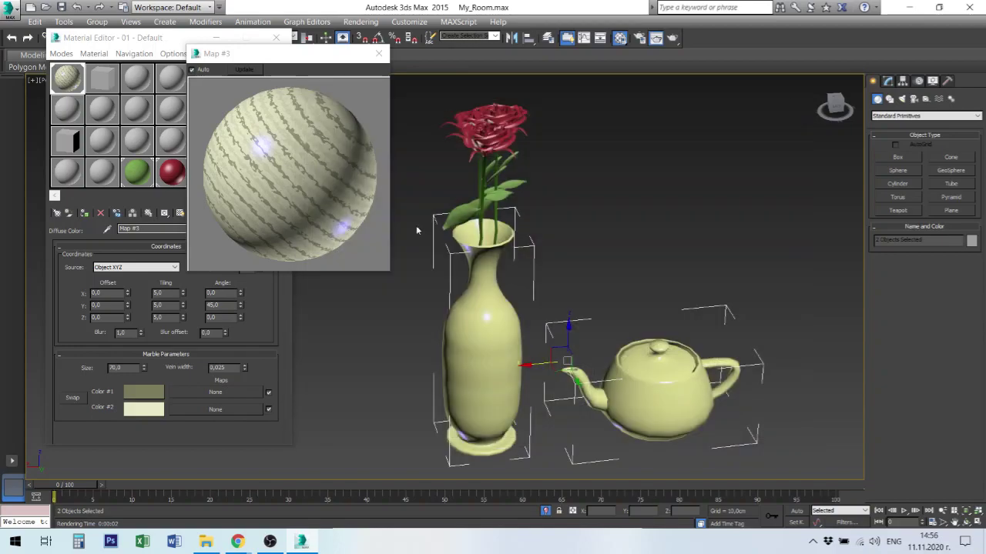
pyautogui.doubleClick(156, 292)
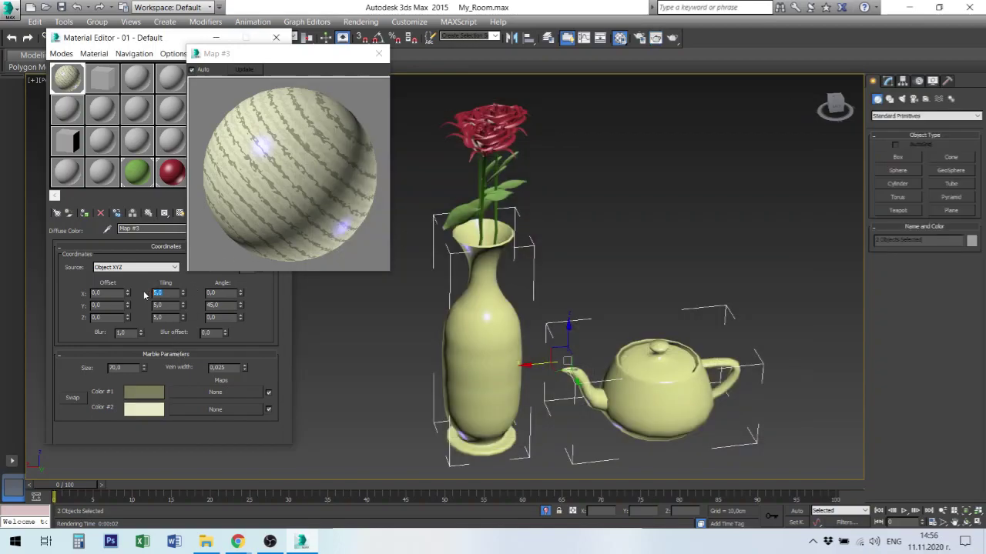
pyautogui.write('10')
pyautogui.press('Tab')
pyautogui.write('10')
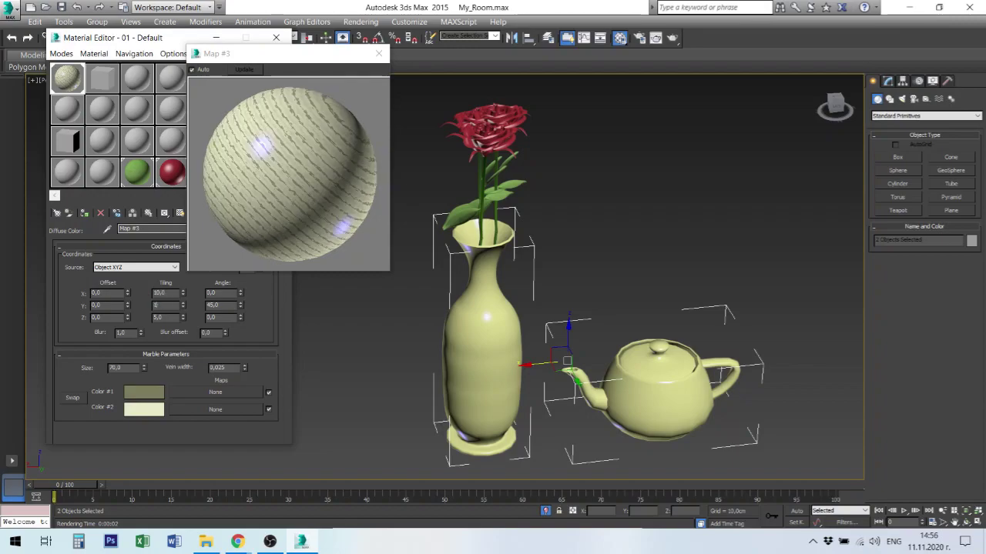
pyautogui.press('Tab')
pyautogui.write('10')
pyautogui.press('Tab')
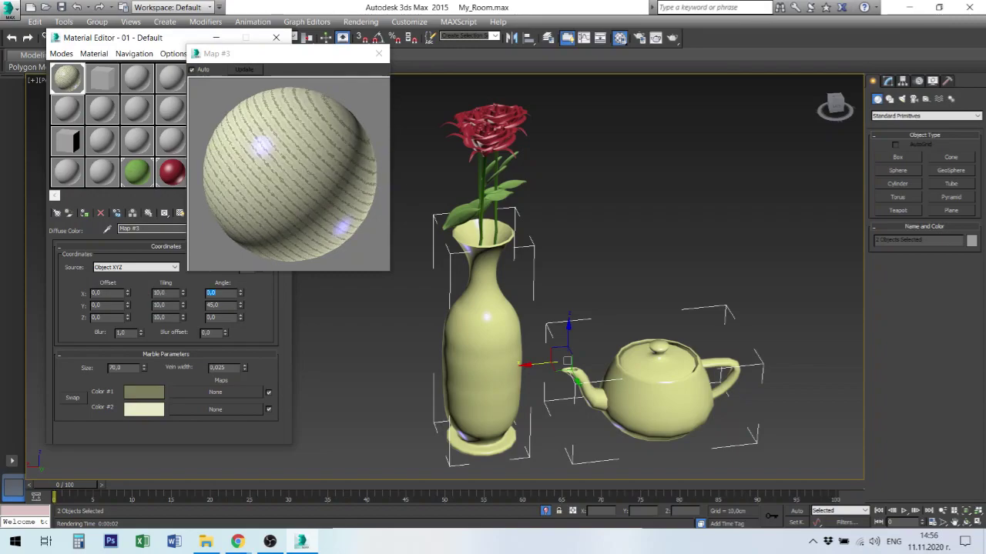
# Render the scene again with 10 tiling and close the rendered frame.
pyautogui.click(671, 38)
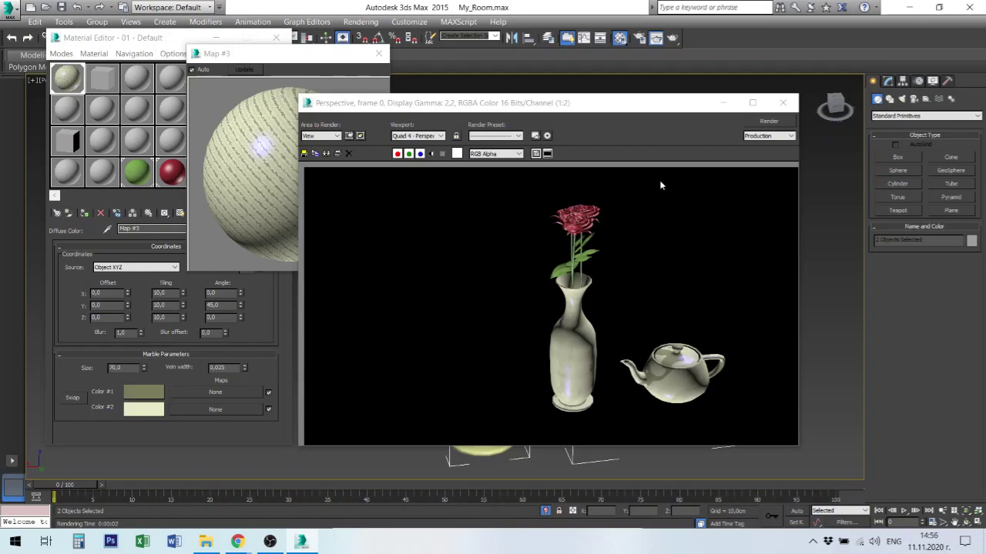
pyautogui.moveTo(669, 107)
pyautogui.mouseDown()
pyautogui.moveTo(699, 97)
pyautogui.moveTo(687, 97)
pyautogui.mouseUp()
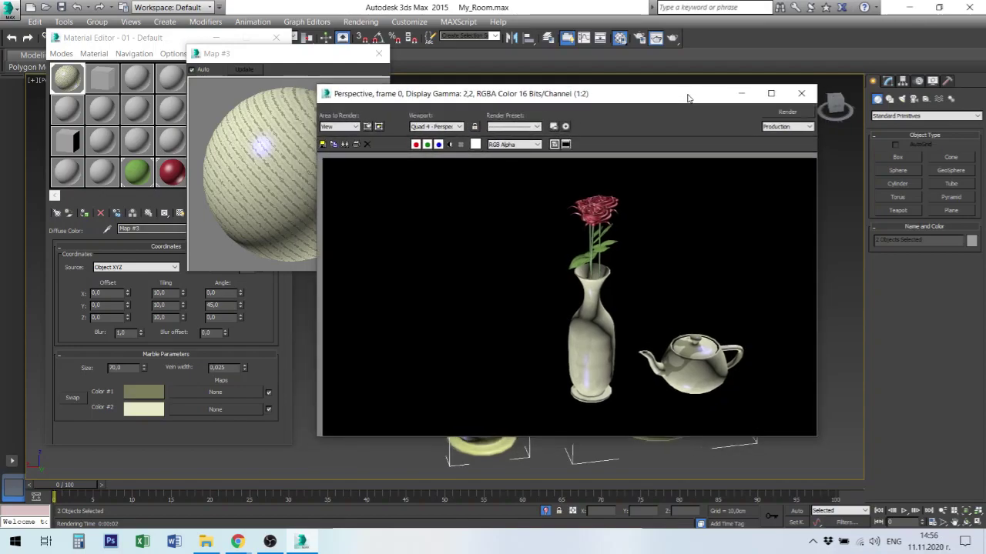
pyautogui.click(800, 94)
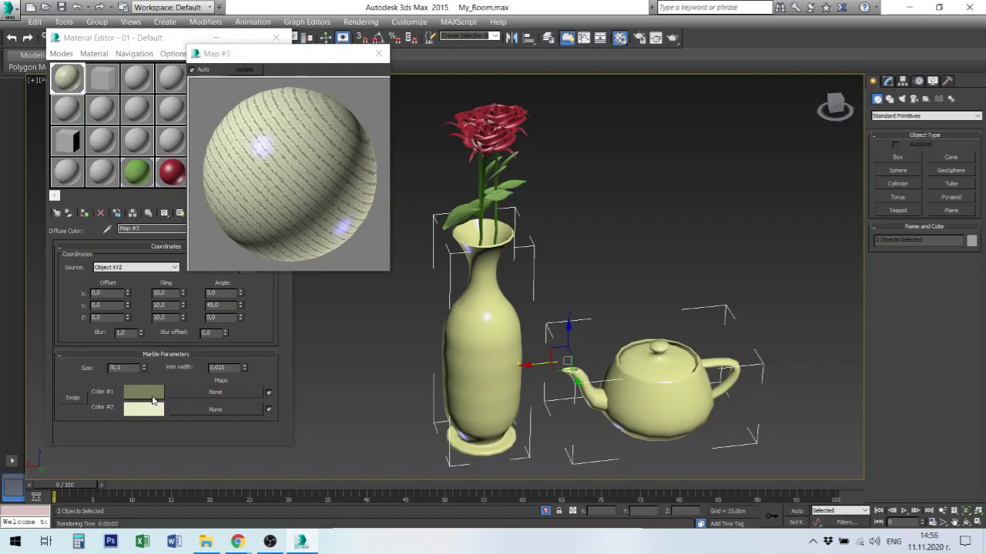
# Set marble tiling to 20 on X, Y and Z, test-render, and close the render.
pyautogui.doubleClick(165, 293)
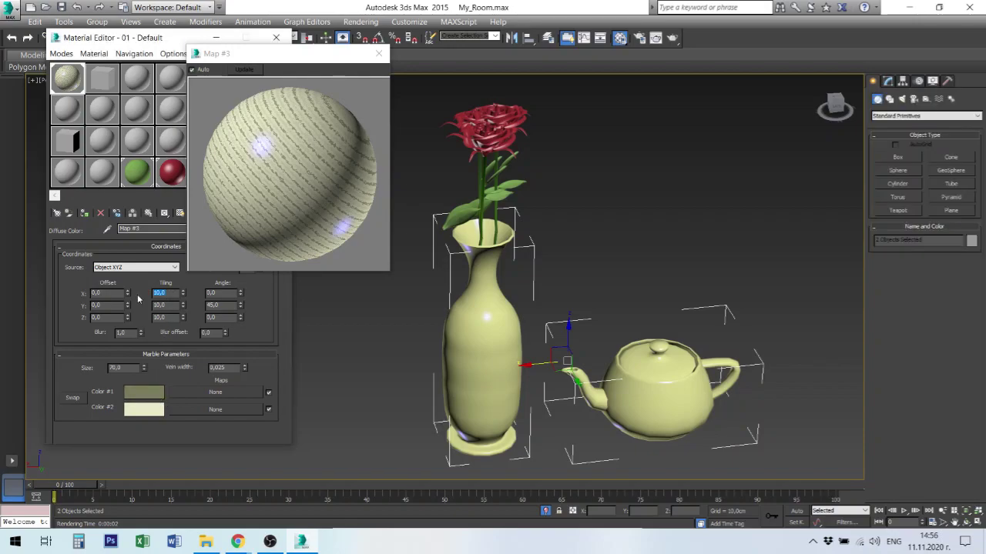
pyautogui.write('20')
pyautogui.press('Tab')
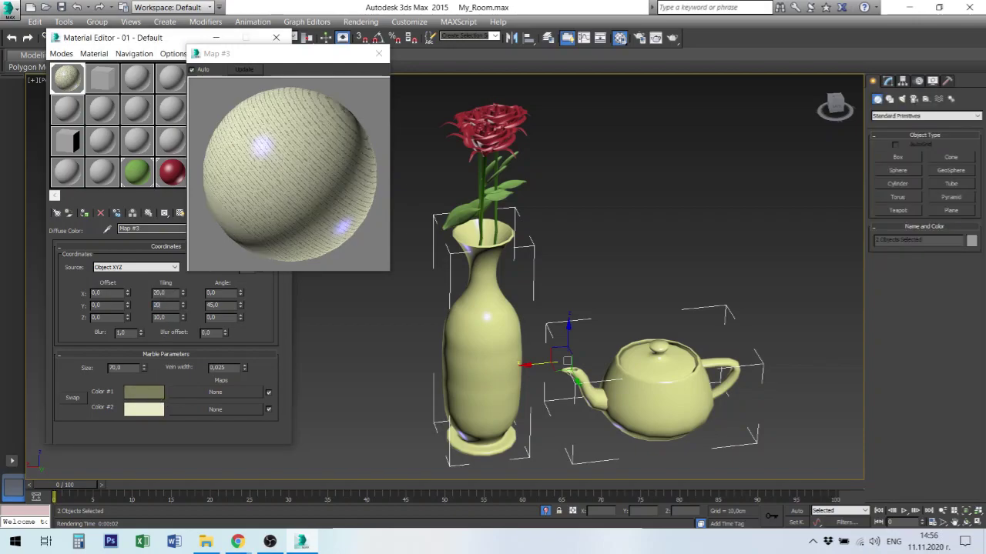
pyautogui.press('Tab')
pyautogui.write('20')
pyautogui.press('Tab')
pyautogui.click(673, 38)
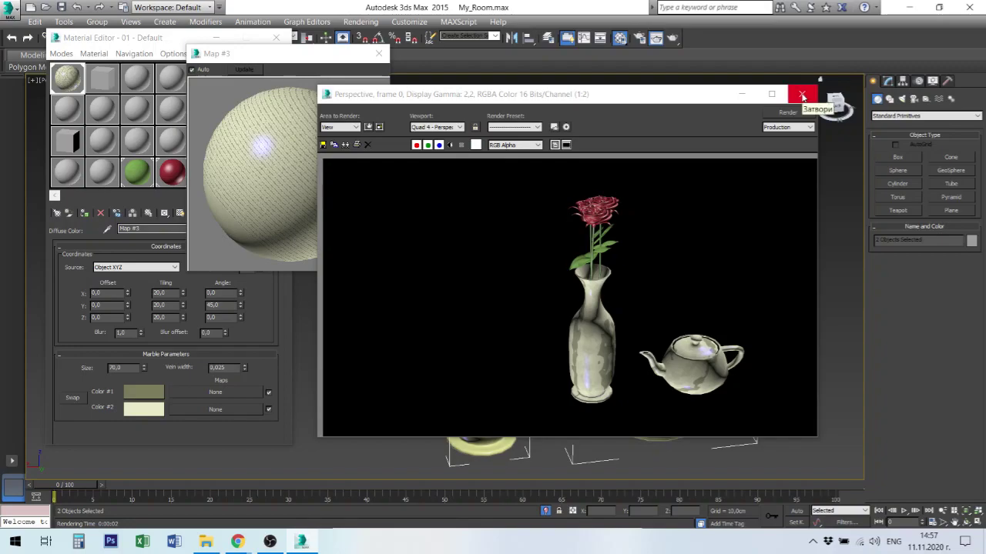
pyautogui.click(802, 96)
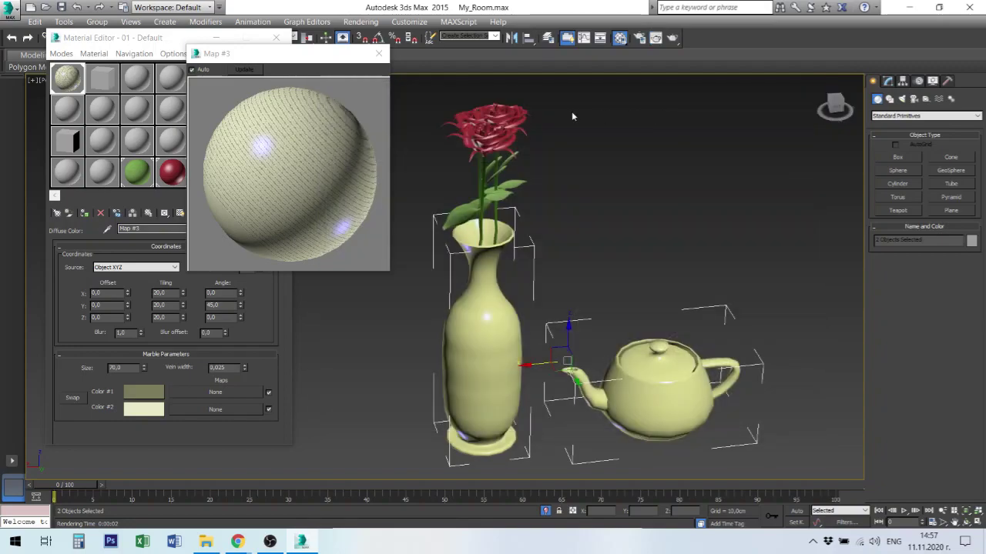
# Close the enlarged marble preview and switch the viewport to Realistic shading.
pyautogui.click(378, 53)
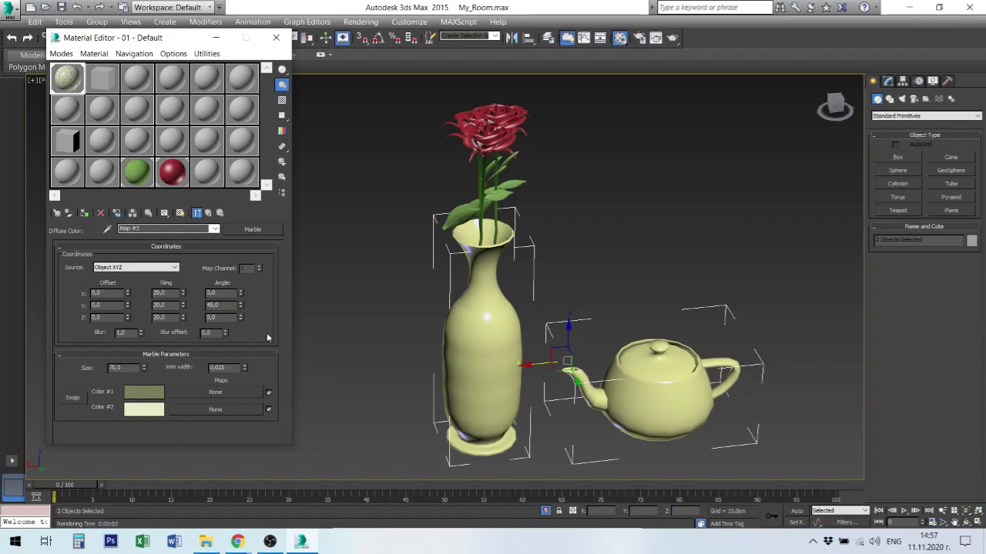
pyautogui.moveTo(171, 37); pyautogui.dragTo(266, 47)
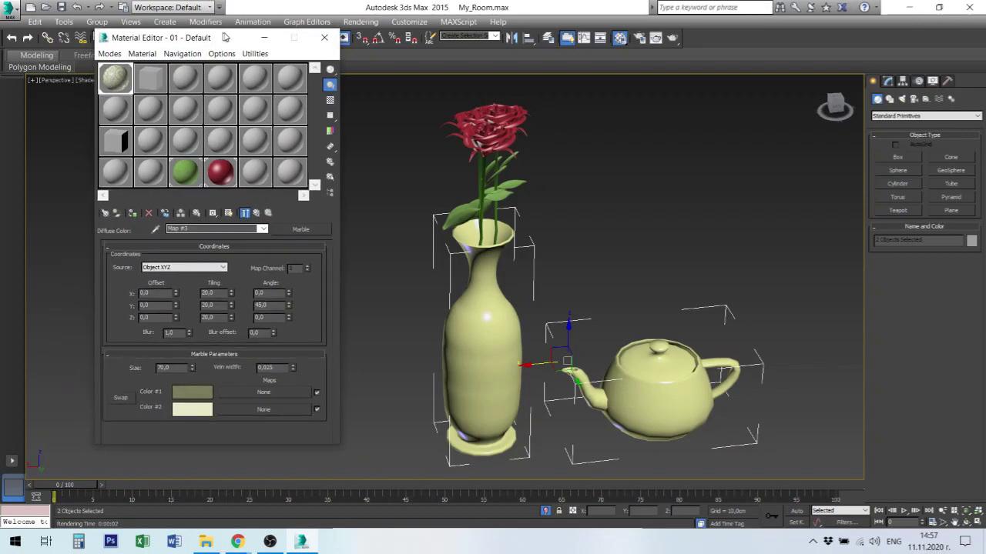
pyautogui.click(89, 80)
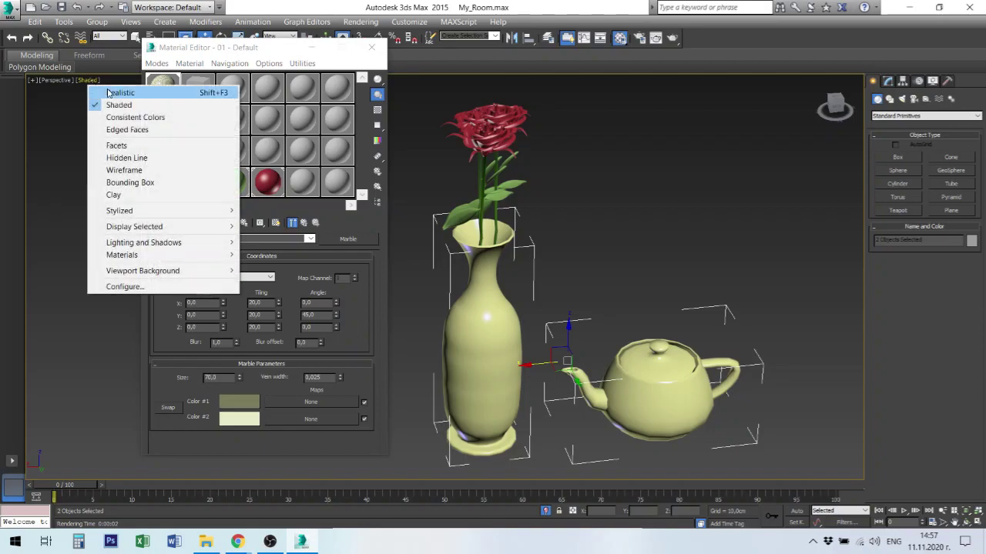
pyautogui.click(111, 92)
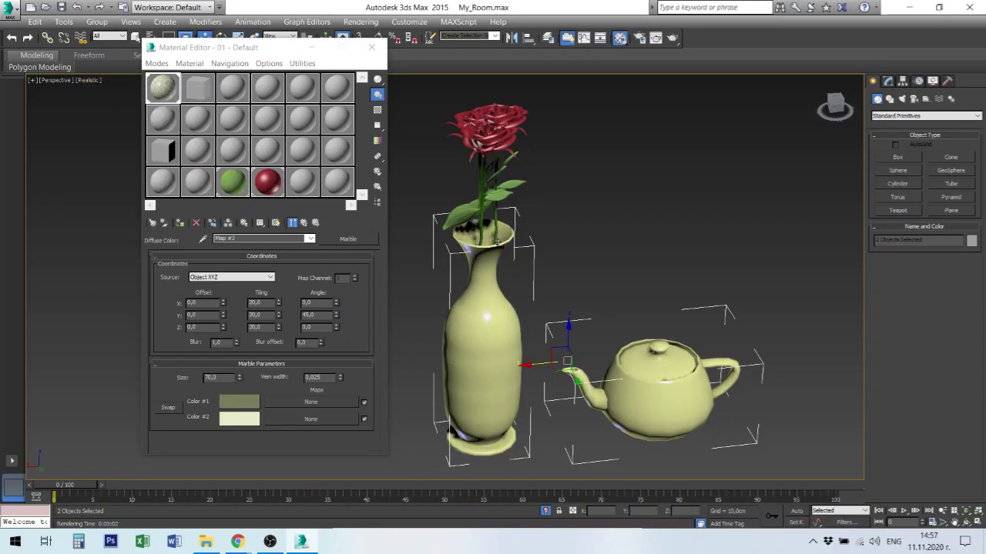
# Move the Material Editor left and collapse the Marble Parameters and Coordinates rollouts.
pyautogui.moveTo(279, 48); pyautogui.dragTo(175, 51)
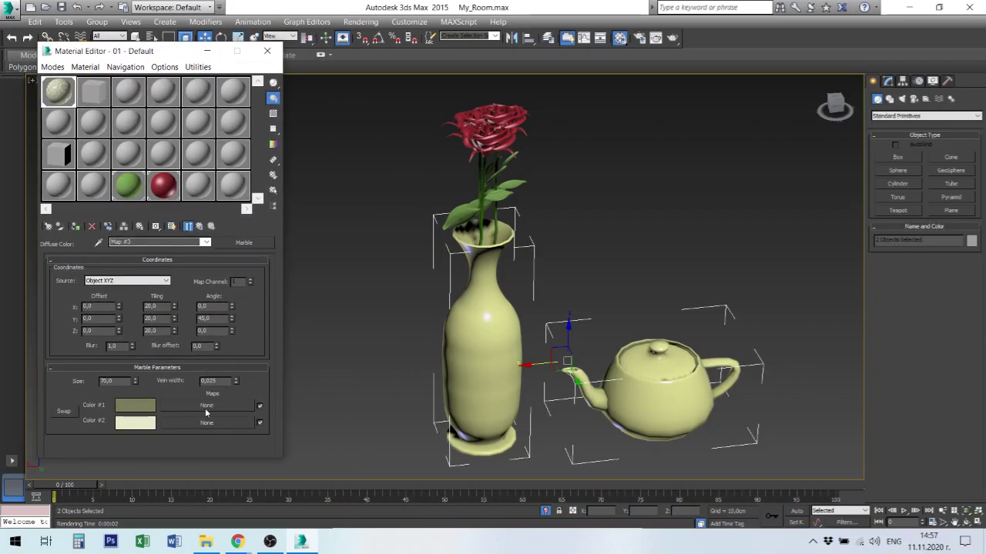
pyautogui.click(241, 367)
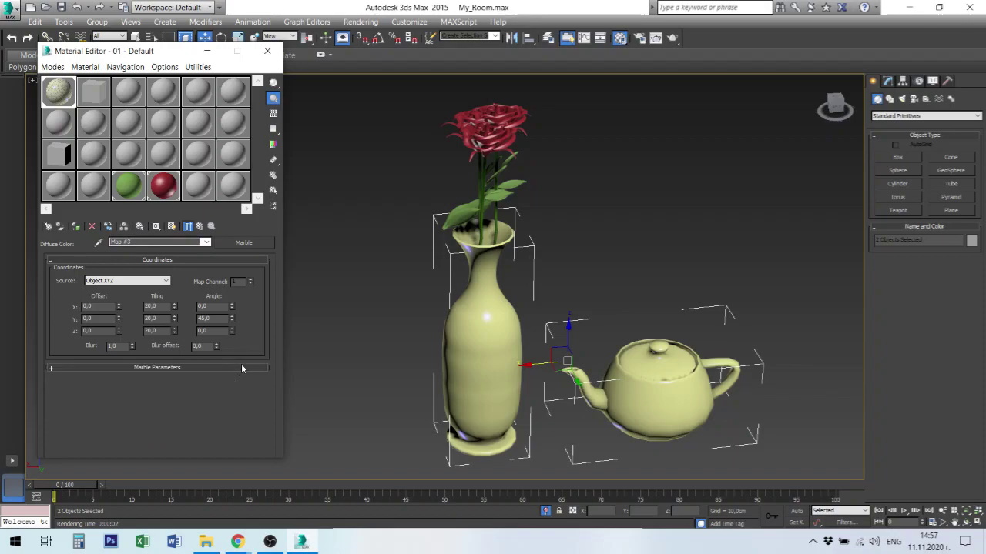
pyautogui.click(107, 260)
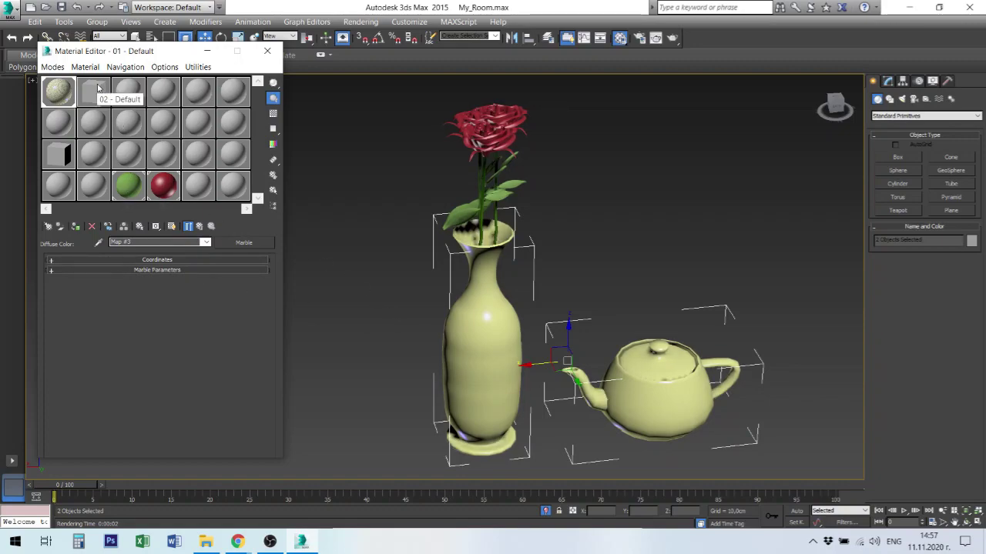
# Select 02 - Default, set Specular Level 101 and Glossiness 26, and expand Maps.
pyautogui.click(98, 88)
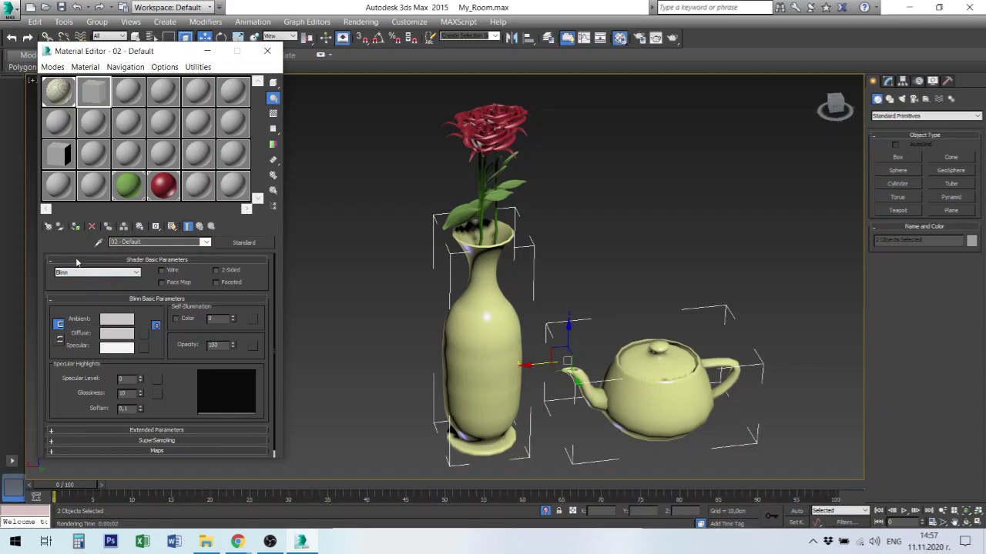
pyautogui.moveTo(140, 380); pyautogui.dragTo(156, 327)
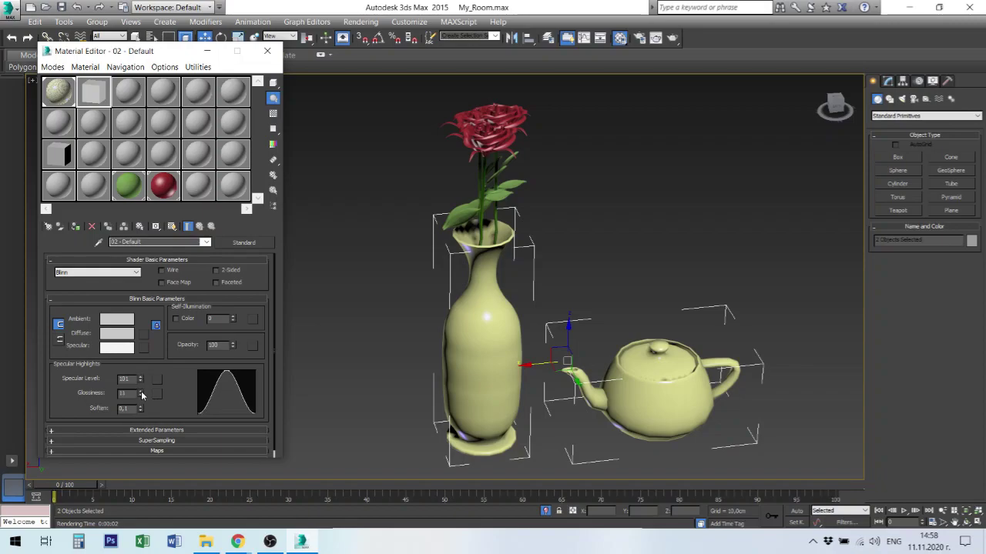
pyautogui.moveTo(141, 393); pyautogui.dragTo(142, 383)
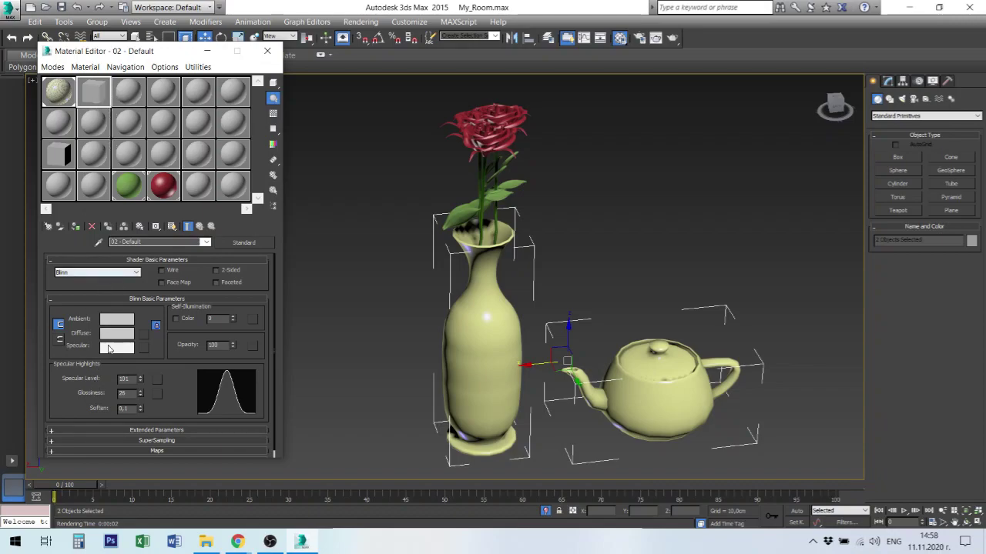
pyautogui.click(154, 451)
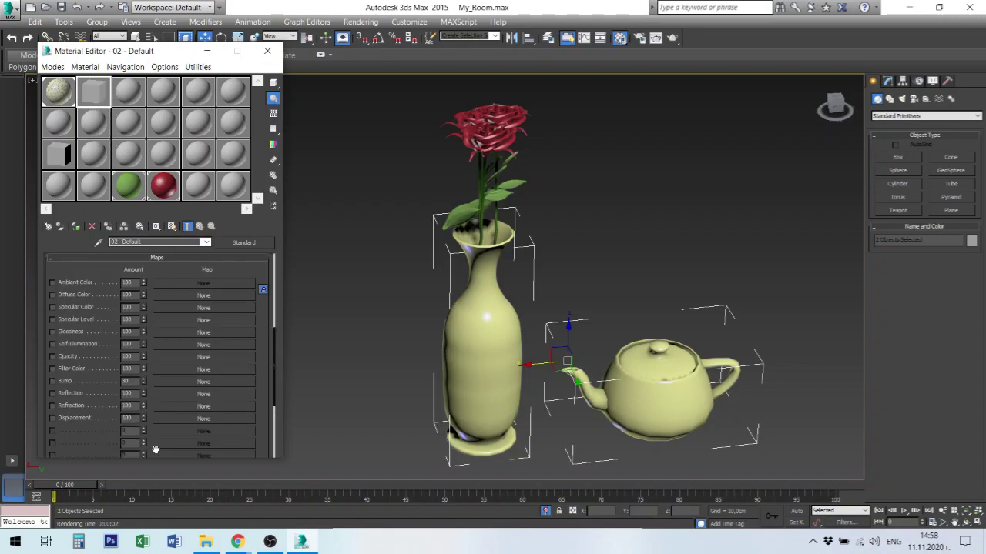
# Put a Tiles map on 02 - Default's Diffuse Color and open its enlarged preview.
pyautogui.click(212, 296)
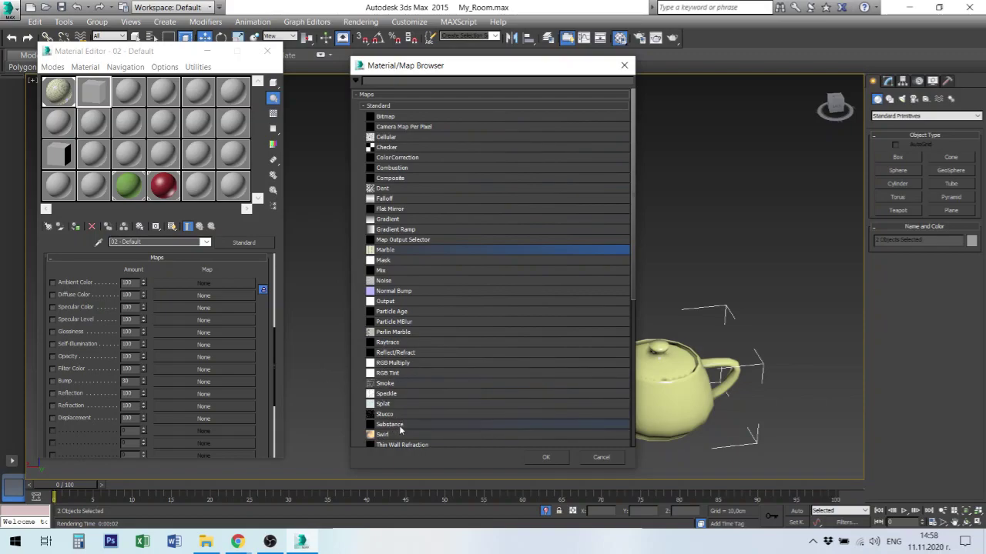
pyautogui.scroll(-1, 402, 430)
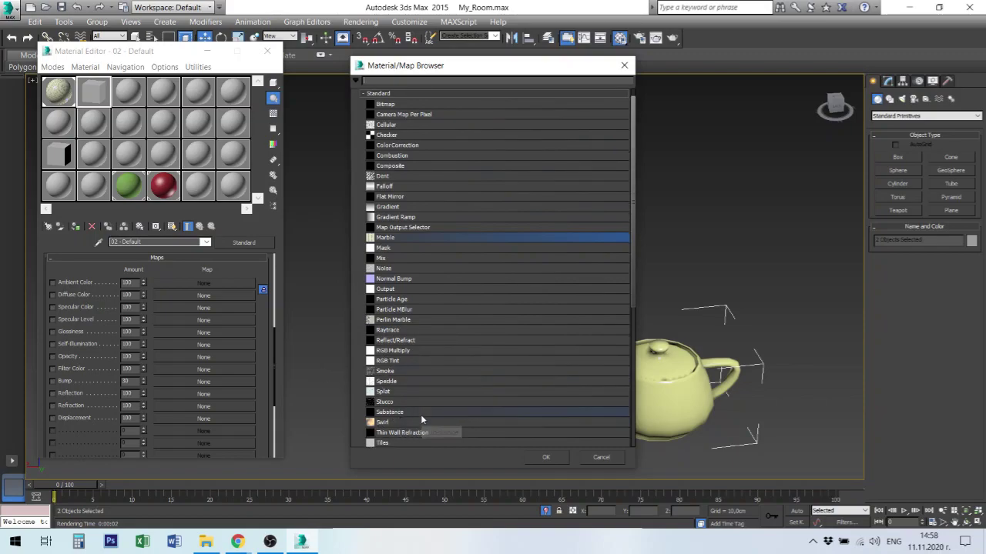
pyautogui.scroll(-1, 421, 414)
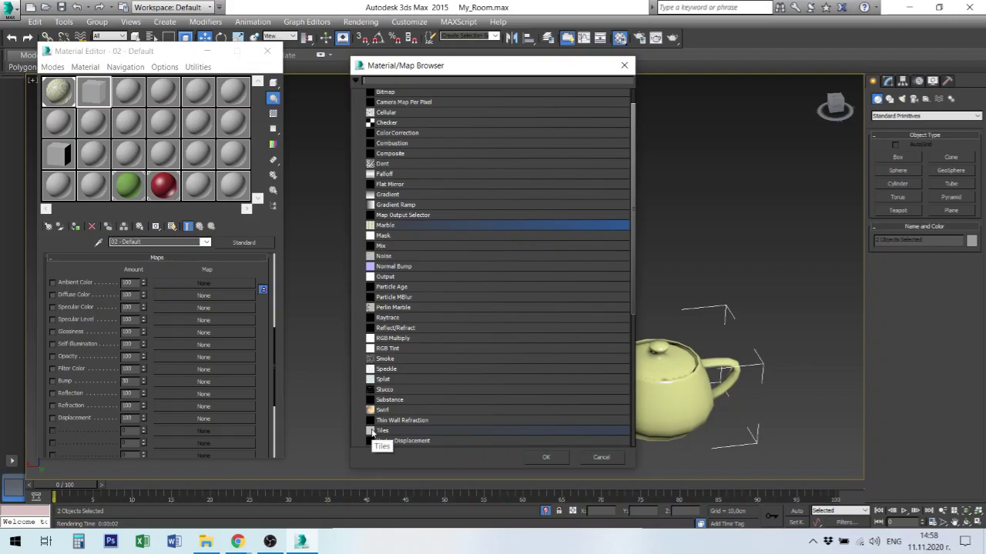
pyautogui.doubleClick(382, 430)
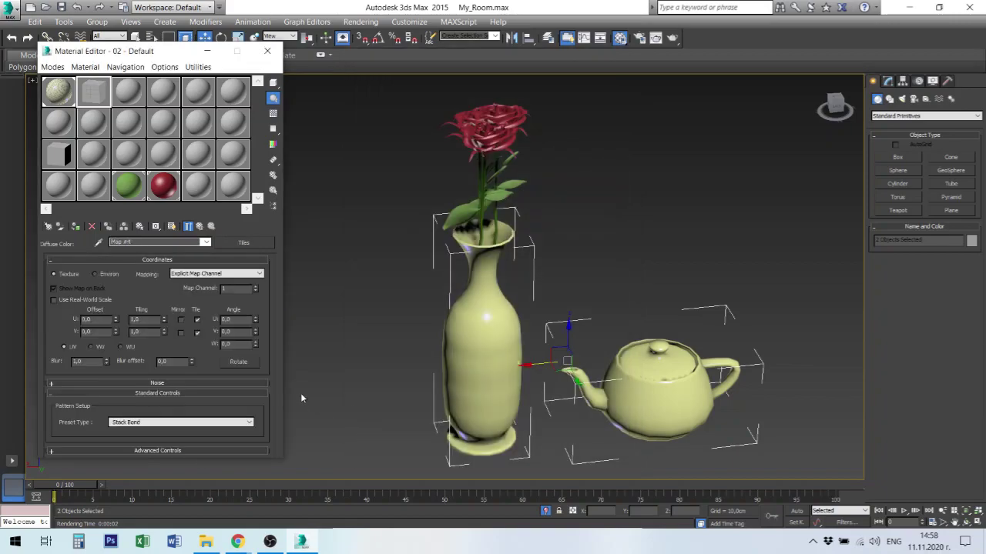
pyautogui.doubleClick(95, 94)
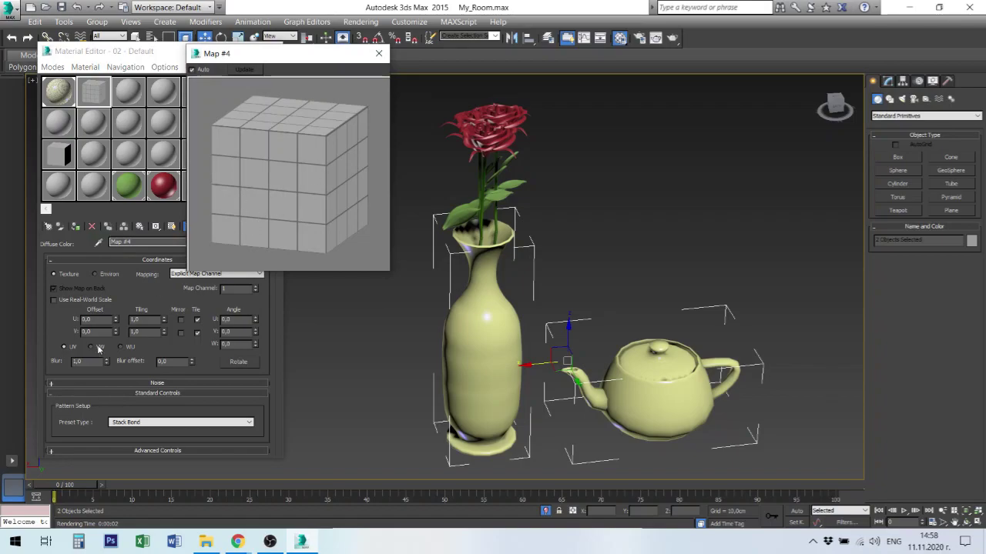
pyautogui.click(117, 288)
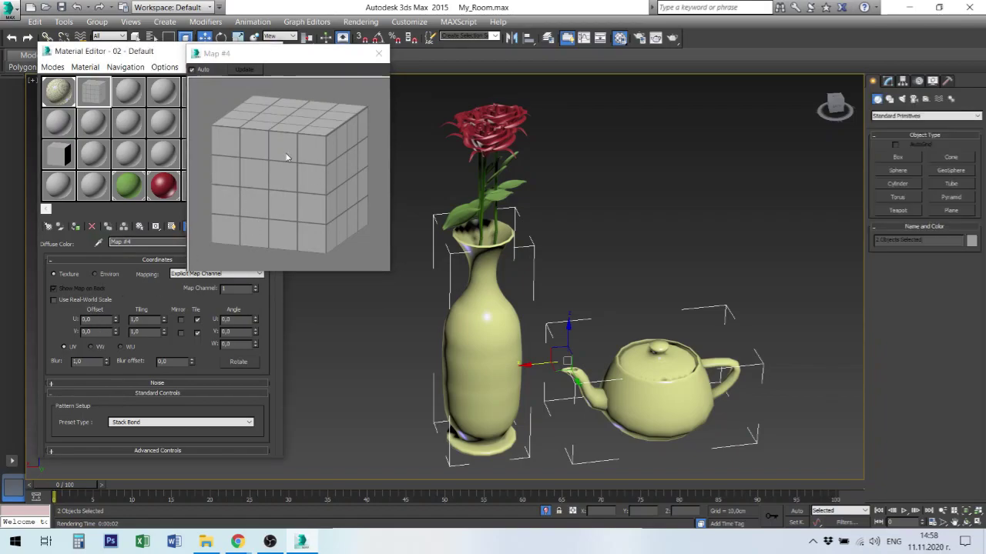
pyautogui.moveTo(334, 58); pyautogui.dragTo(433, 55)
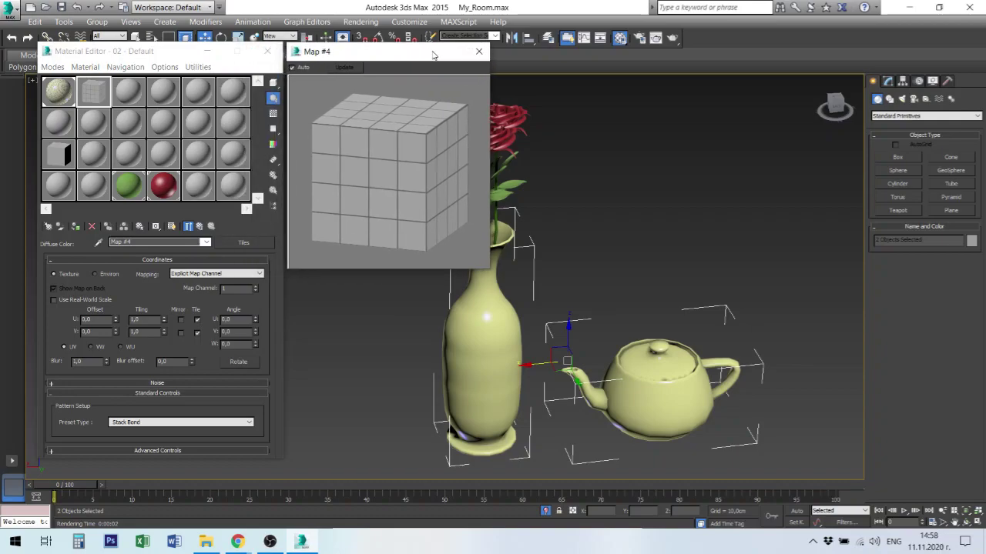
# Assign the Tiles material to the vase and teapot, render past the missing-coordinates warning, then close it.
pyautogui.click(76, 227)
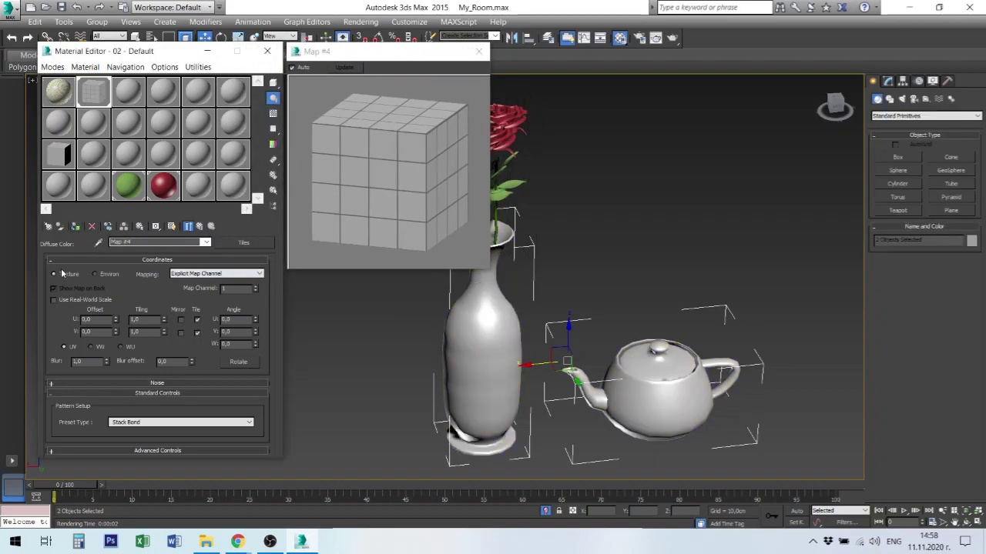
pyautogui.click(673, 39)
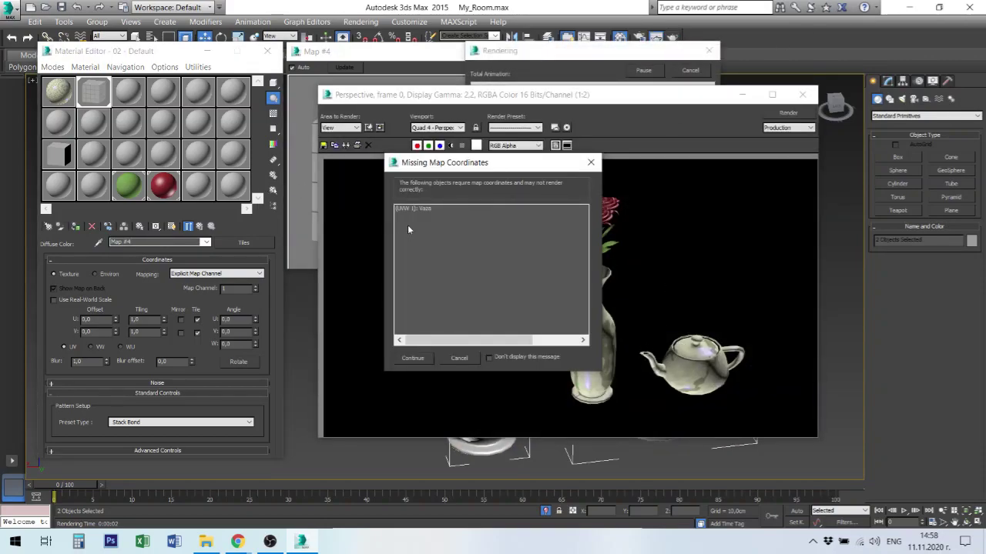
pyautogui.click(425, 208)
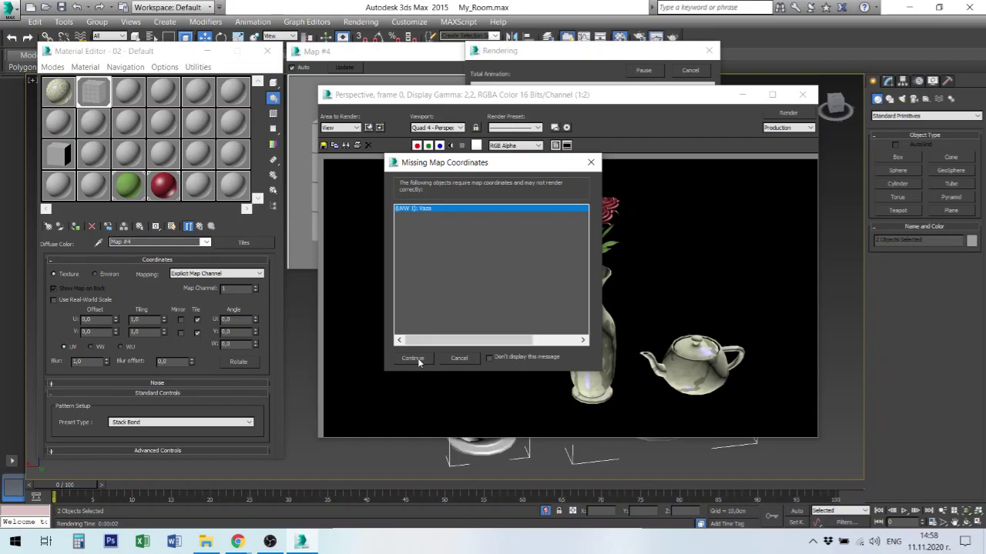
pyautogui.click(413, 359)
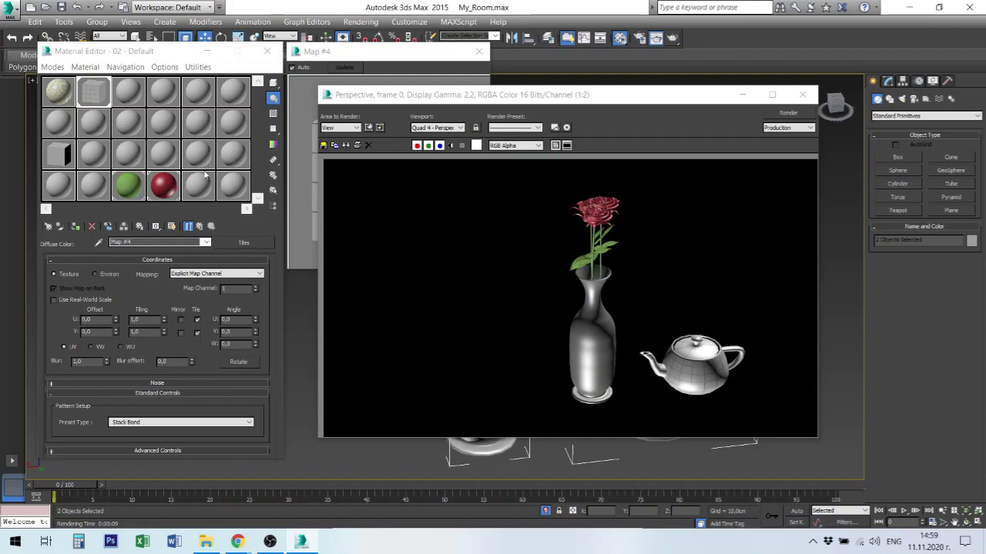
pyautogui.click(371, 55)
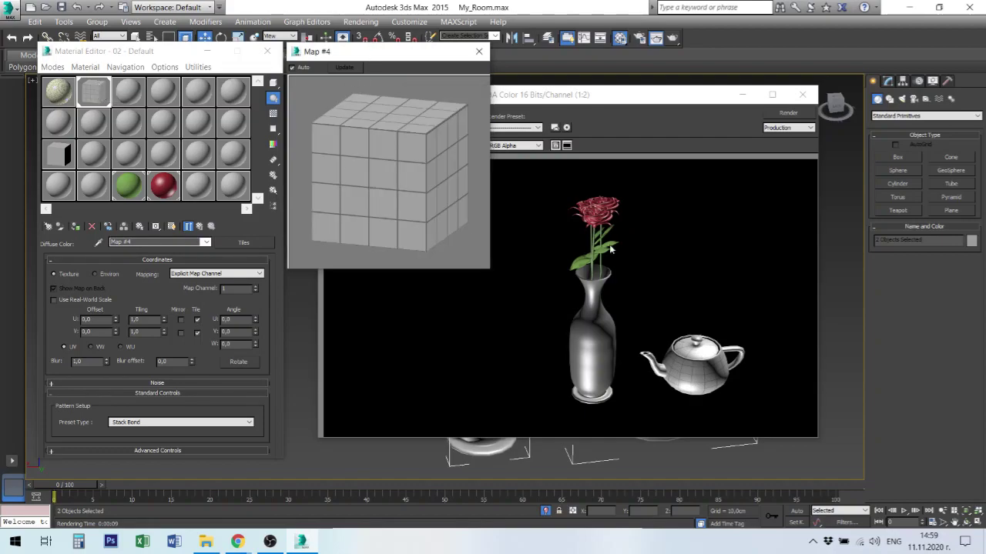
pyautogui.click(630, 101)
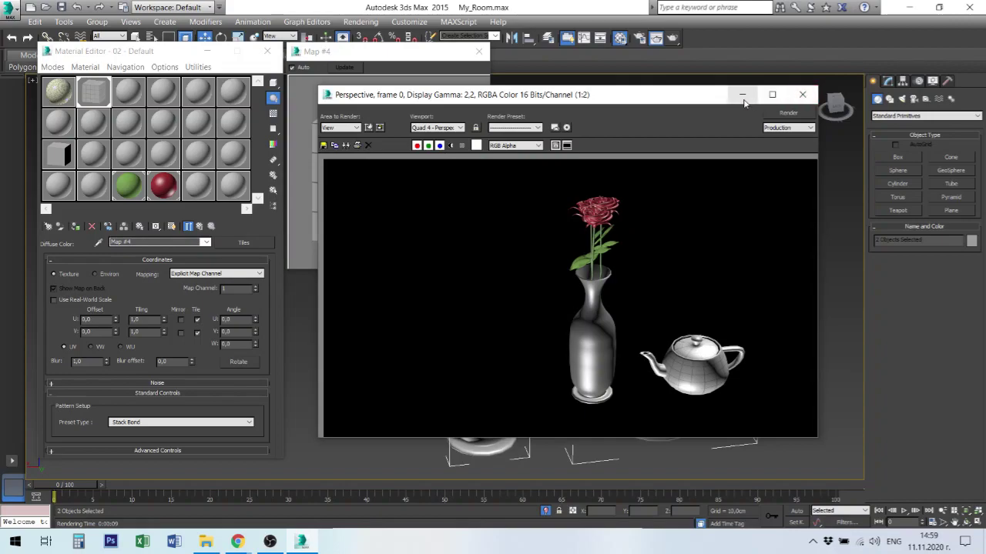
pyautogui.click(800, 97)
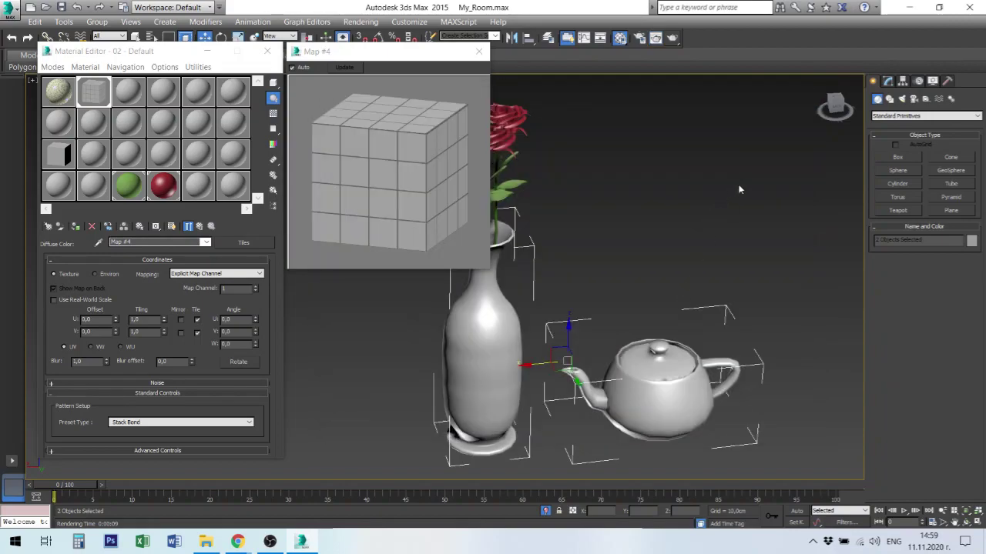
# Select the vase and add a UVW Map modifier from the Modify panel's Modifier List.
pyautogui.click(498, 339)
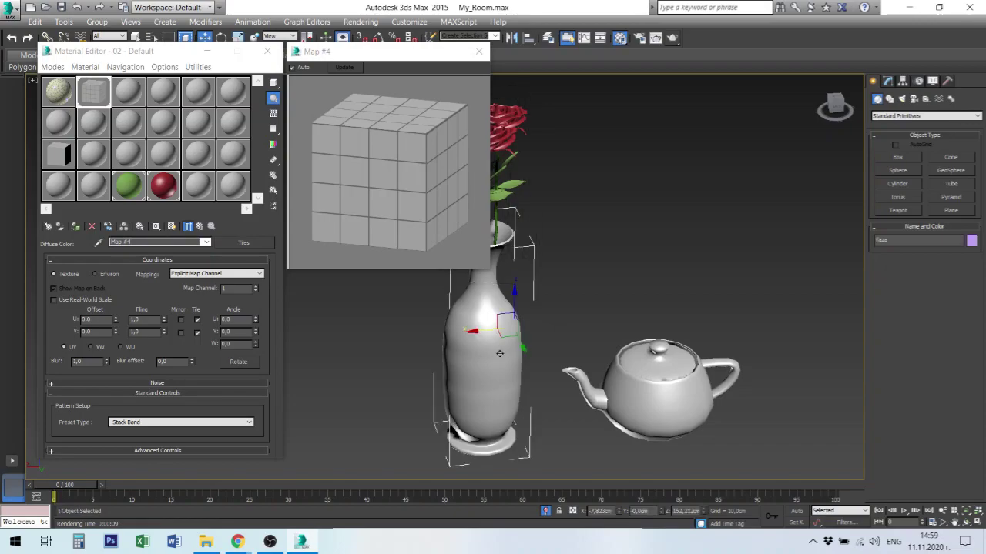
pyautogui.click(888, 82)
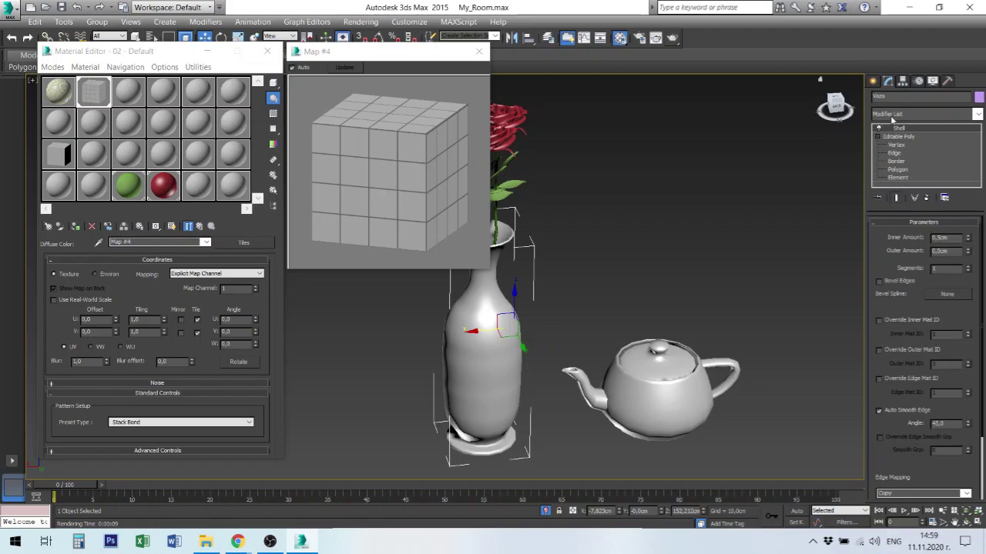
pyautogui.click(978, 114)
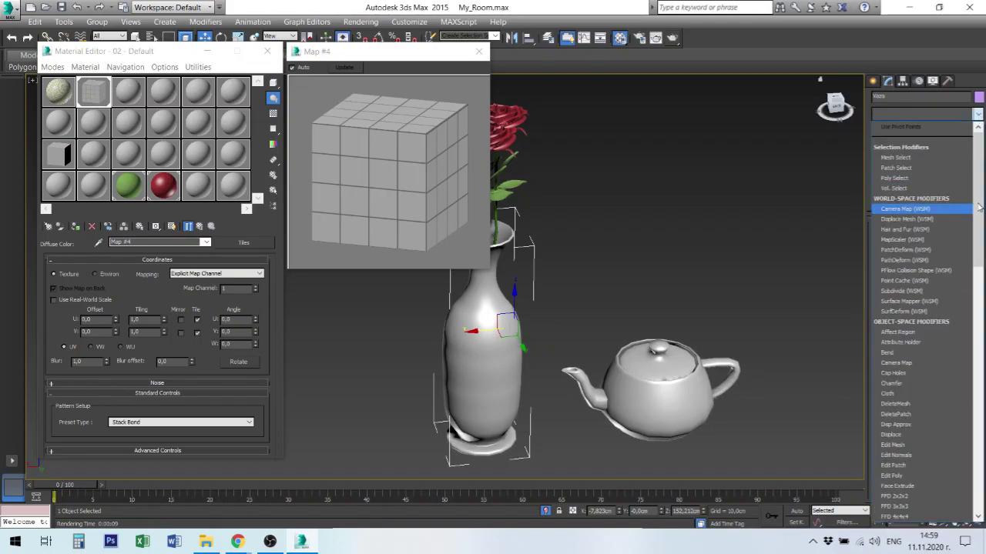
pyautogui.moveTo(979, 200); pyautogui.dragTo(979, 405)
pyautogui.scroll(-1, 909, 447)
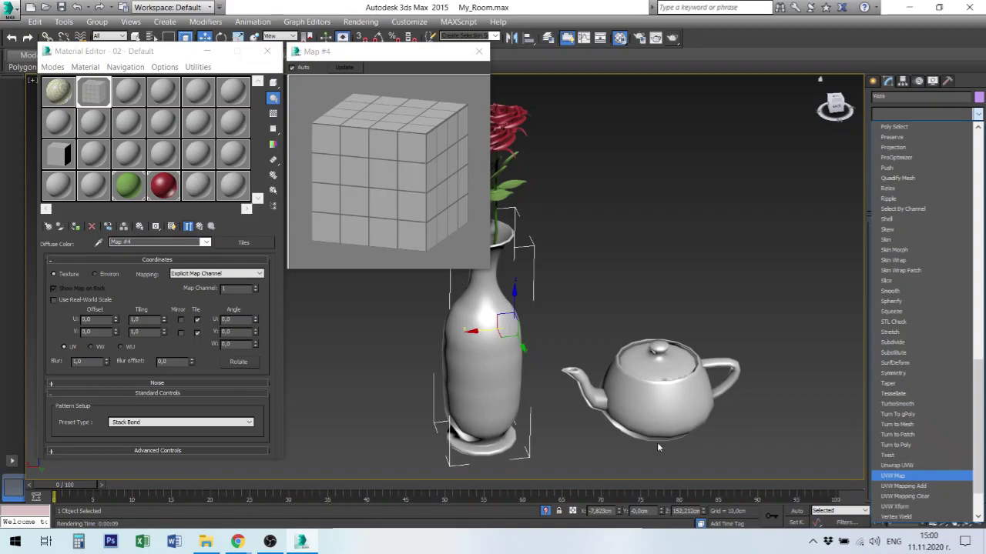
pyautogui.click(899, 477)
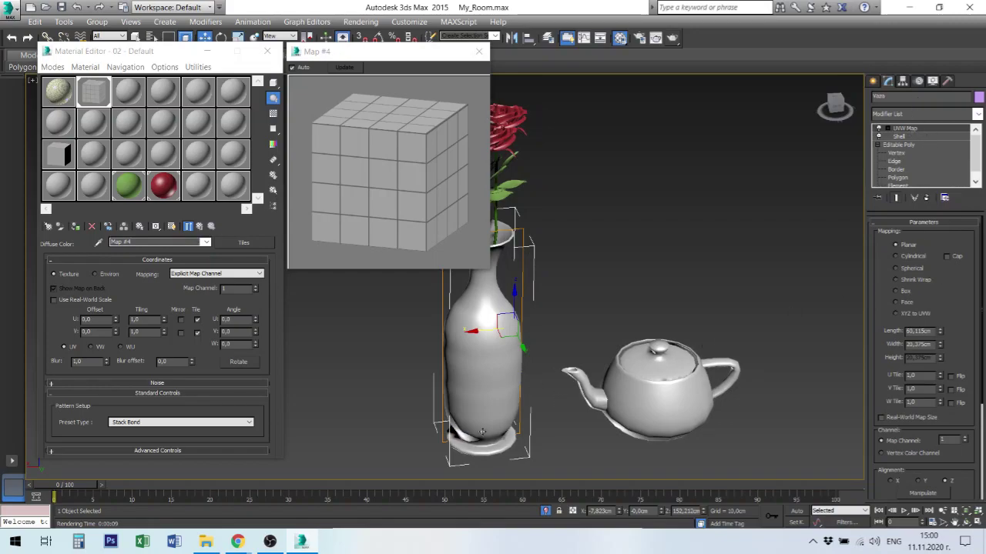
# Re-render the scene with the vase's Planar UVW Map and close the rendered frame.
pyautogui.click(504, 291)
pyautogui.moveTo(386, 55); pyautogui.dragTo(335, 39)
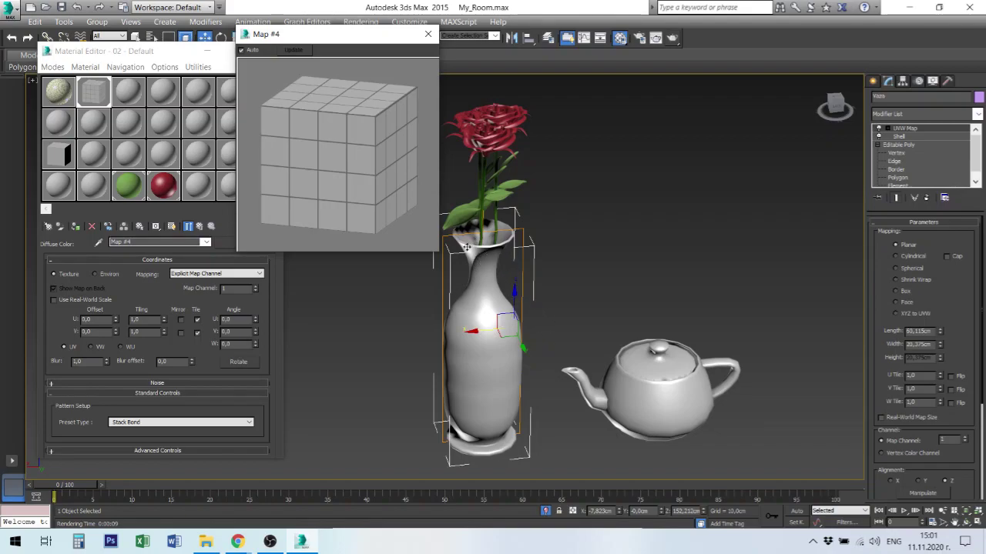
pyautogui.click(672, 40)
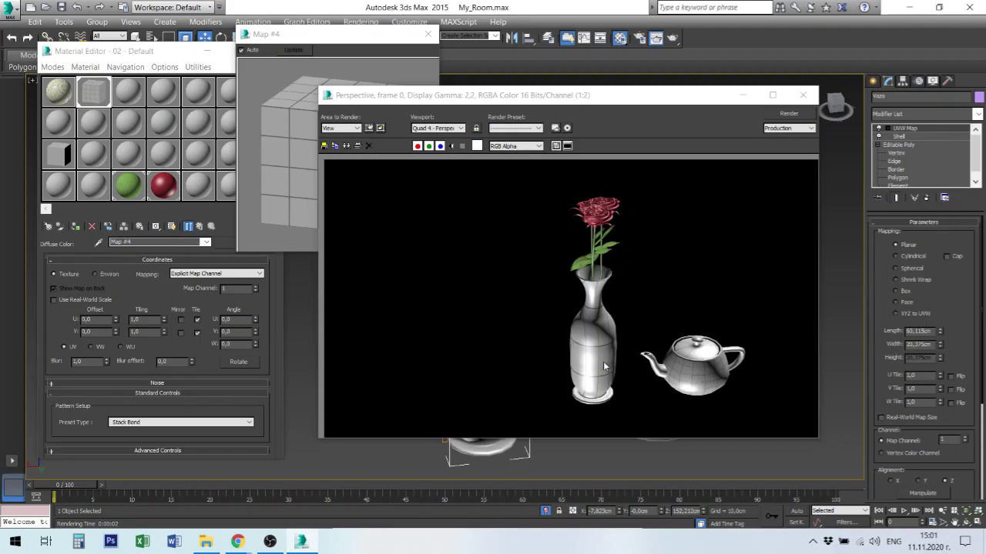
pyautogui.click(803, 96)
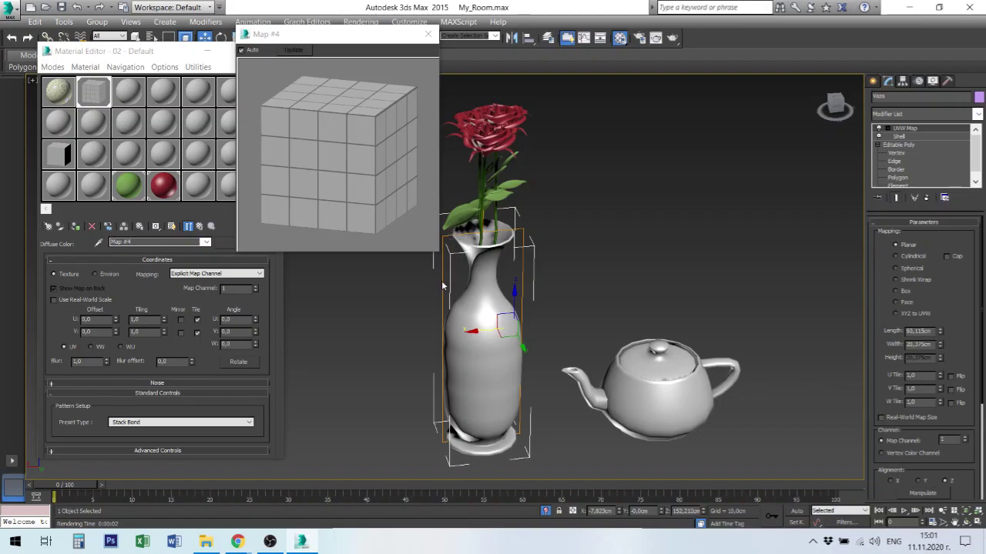
# Test-render the vase's planar mapping at X, Z and Y alignments, then switch it to Cylindrical.
pyautogui.click(891, 481)
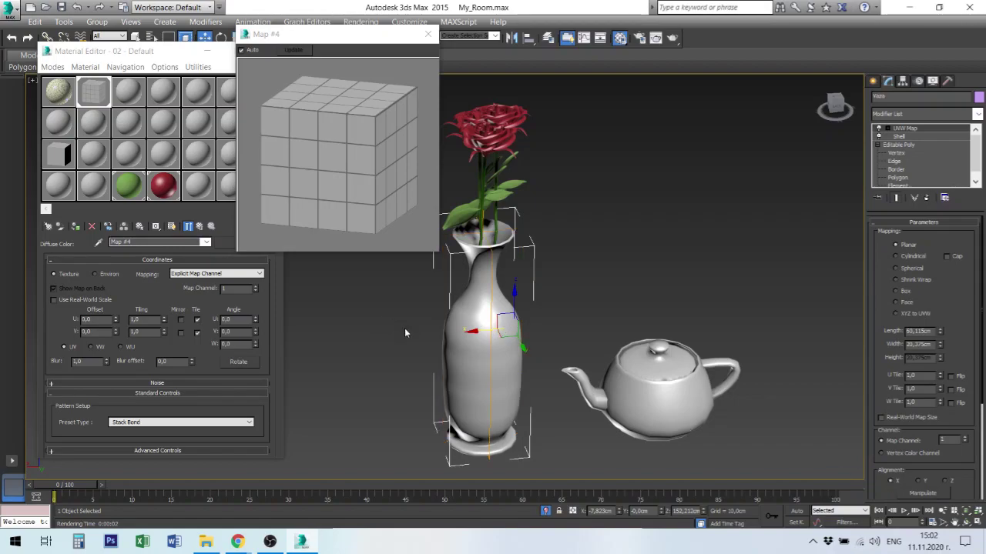
pyautogui.click(946, 482)
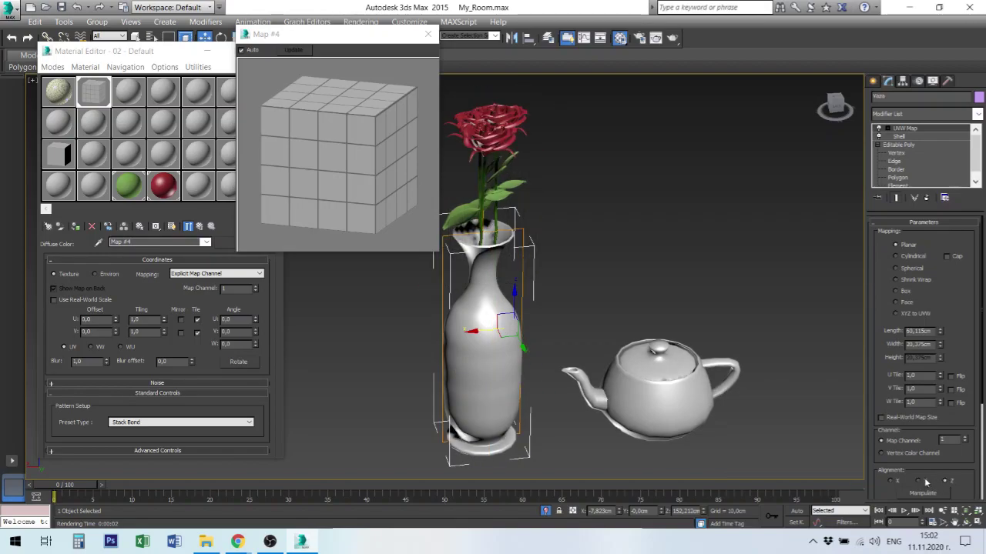
pyautogui.click(919, 481)
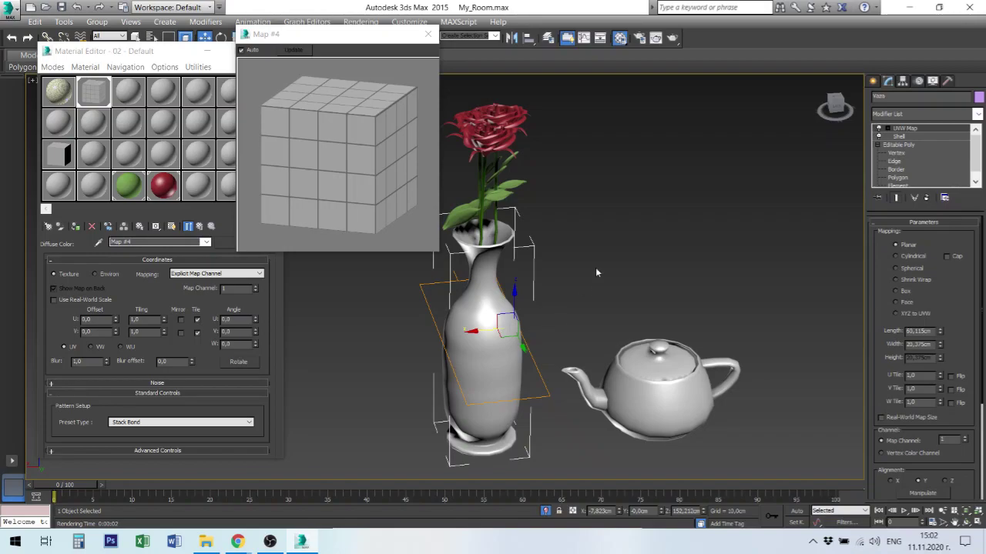
pyautogui.click(672, 38)
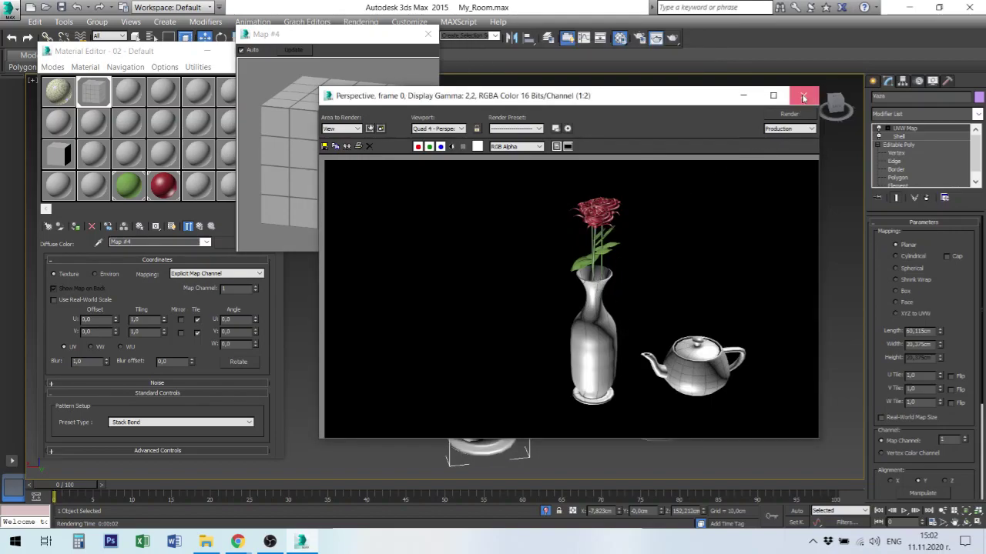
pyautogui.click(804, 95)
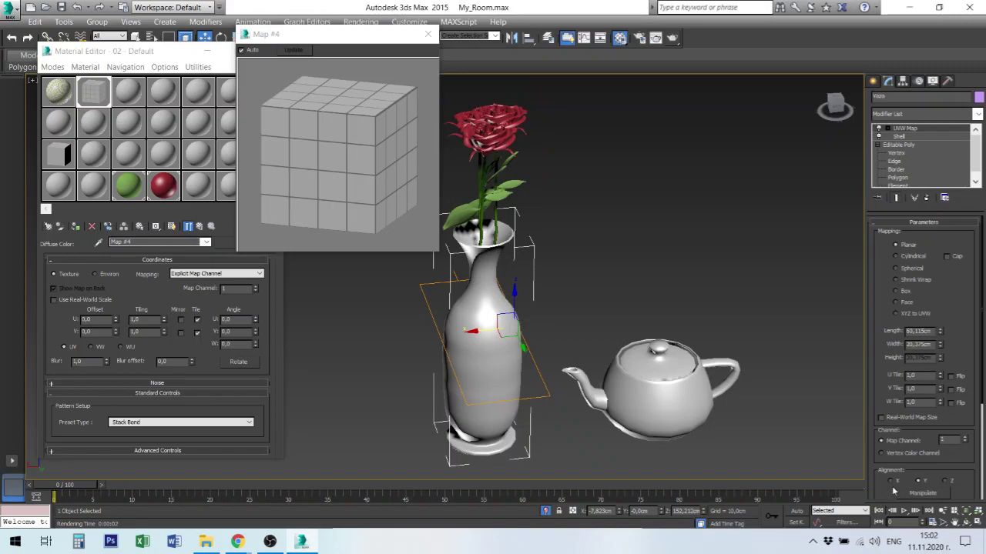
pyautogui.click(897, 259)
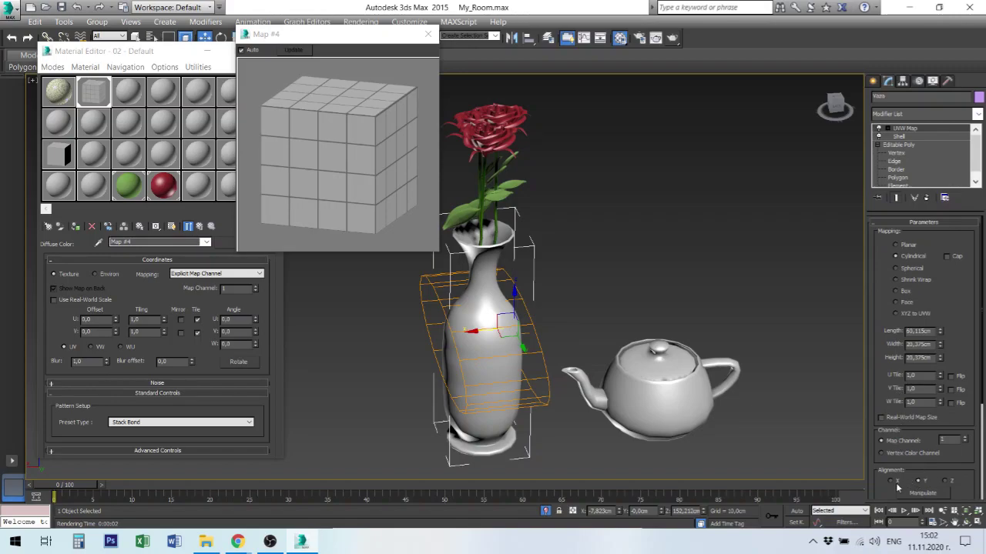
# Align the vase's cylindrical mapping gizmo to Z, then X, and Fit it to the vase.
pyautogui.click(945, 481)
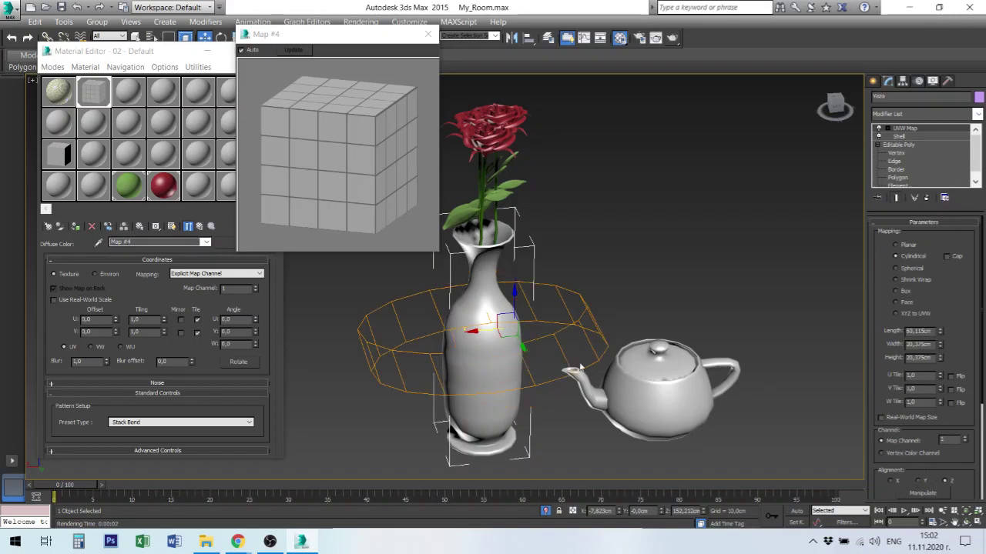
pyautogui.keyDown('alt'); pyautogui.moveTo(514, 329); pyautogui.dragTo(547, 306, button='middle'); pyautogui.keyUp('alt')
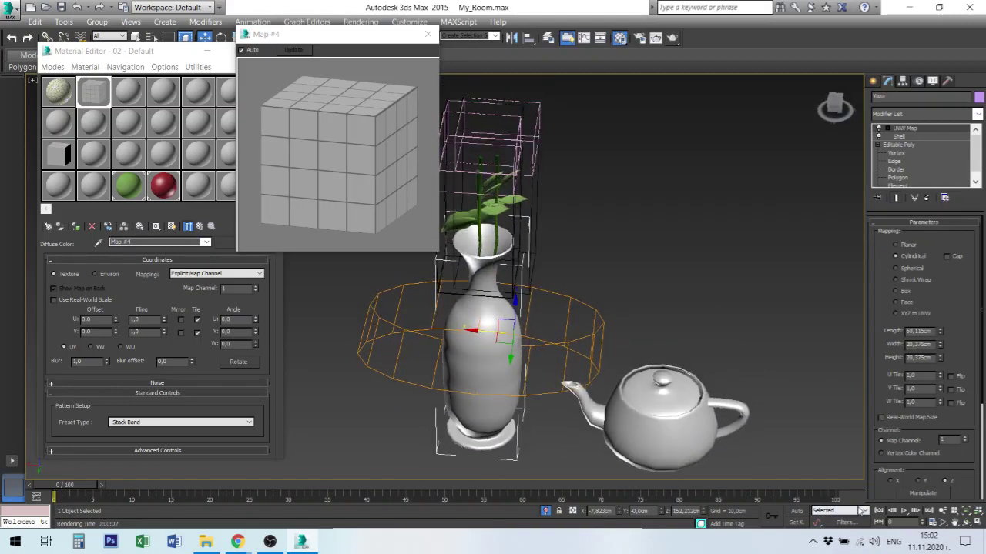
pyautogui.click(892, 483)
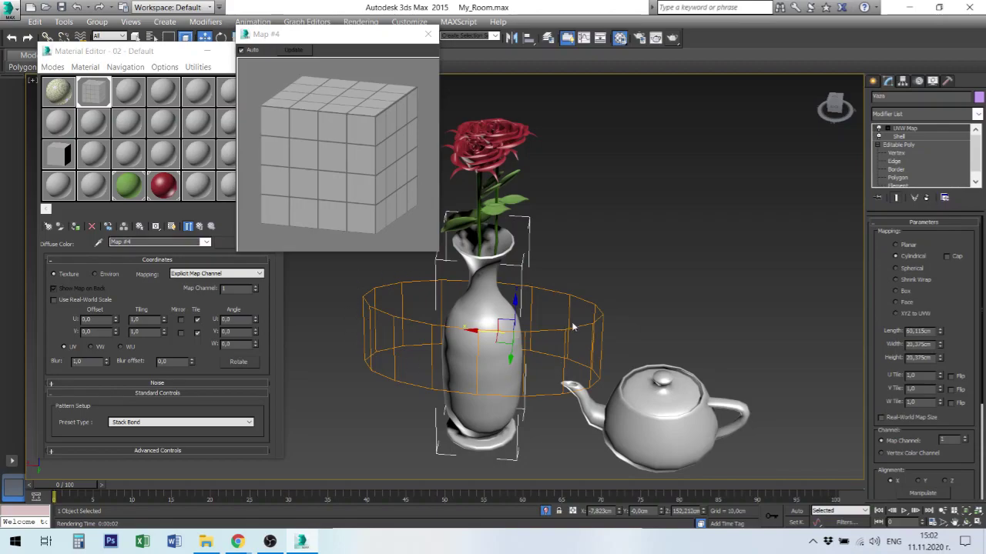
pyautogui.scroll(-5, 924, 439)
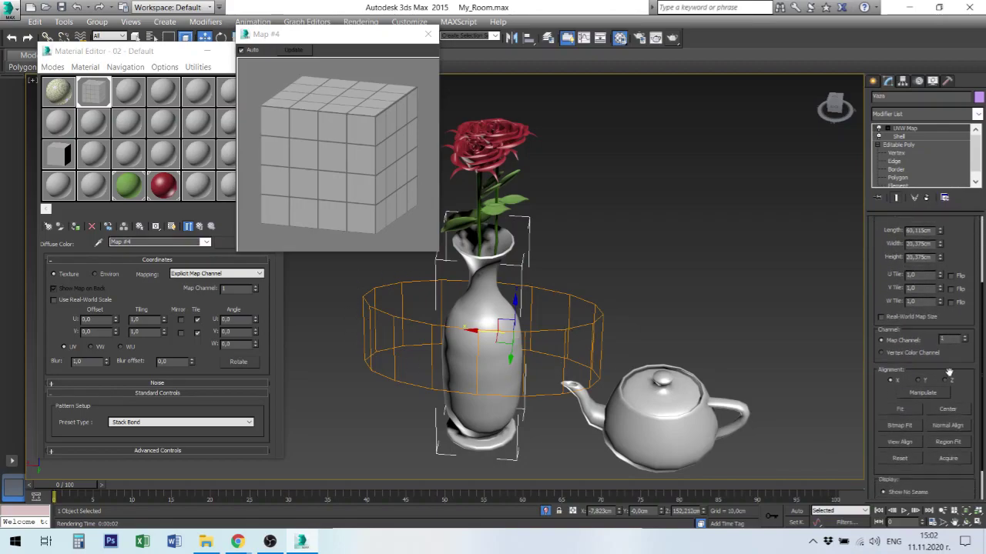
pyautogui.click(907, 400)
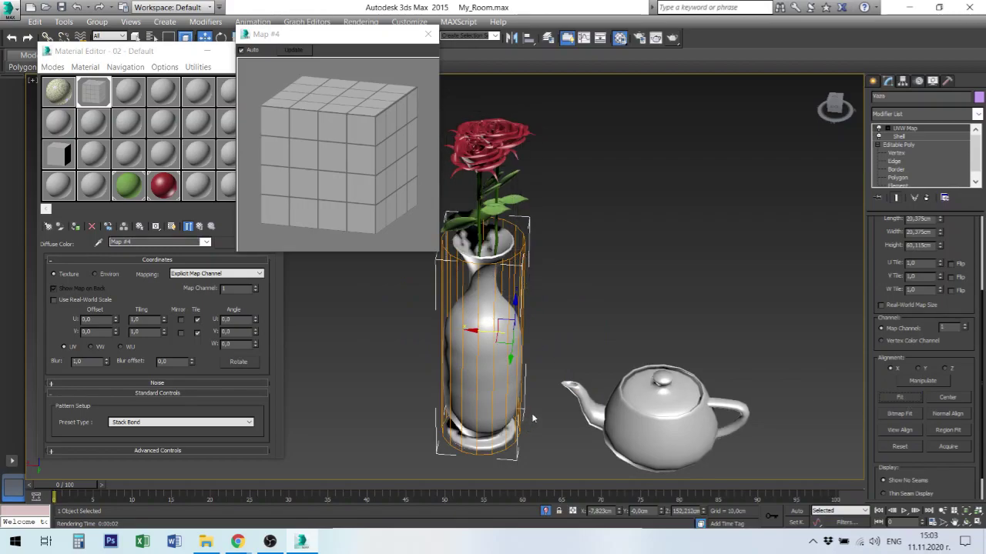
pyautogui.scroll(2, 955, 420)
pyautogui.scroll(3, 955, 420)
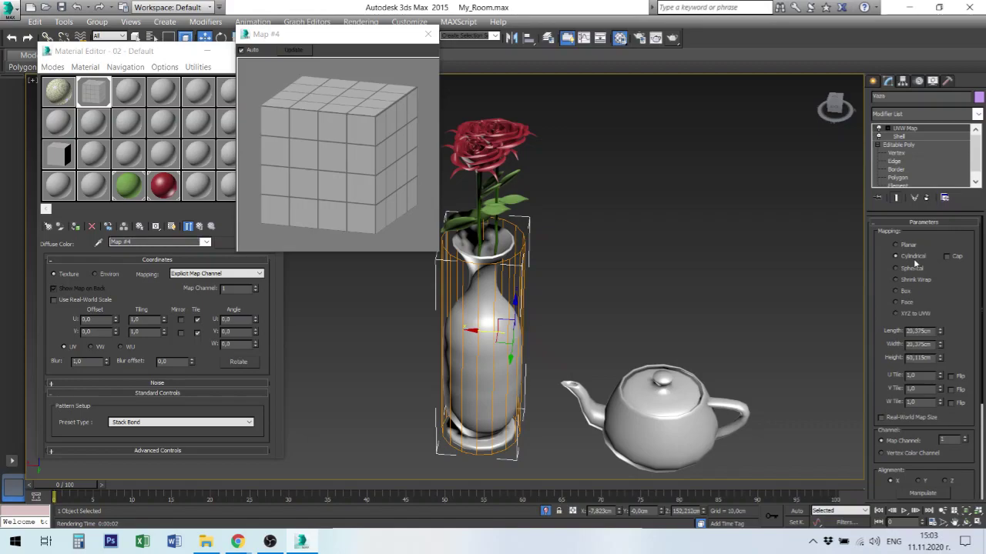
# Preview the tile map in the Material Editor on sphere, cube, then cylinder sample types.
pyautogui.click(60, 94)
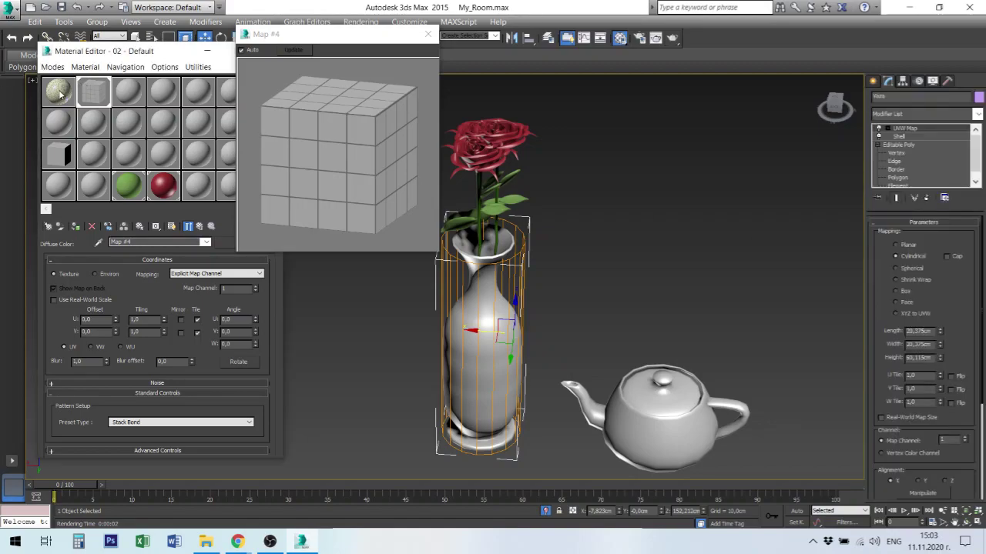
pyautogui.click(60, 94)
pyautogui.click(96, 91)
pyautogui.moveTo(364, 40); pyautogui.dragTo(424, 48)
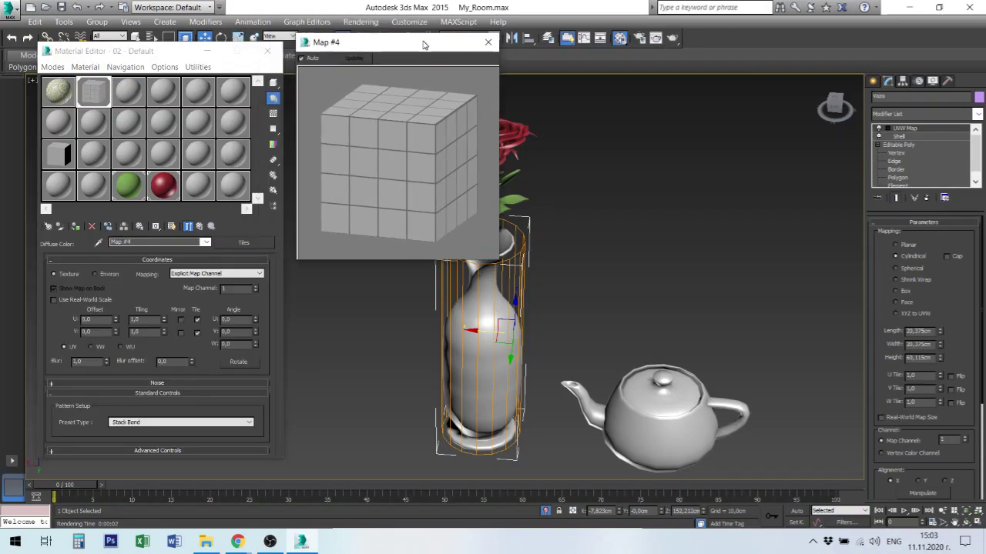
pyautogui.click(289, 83)
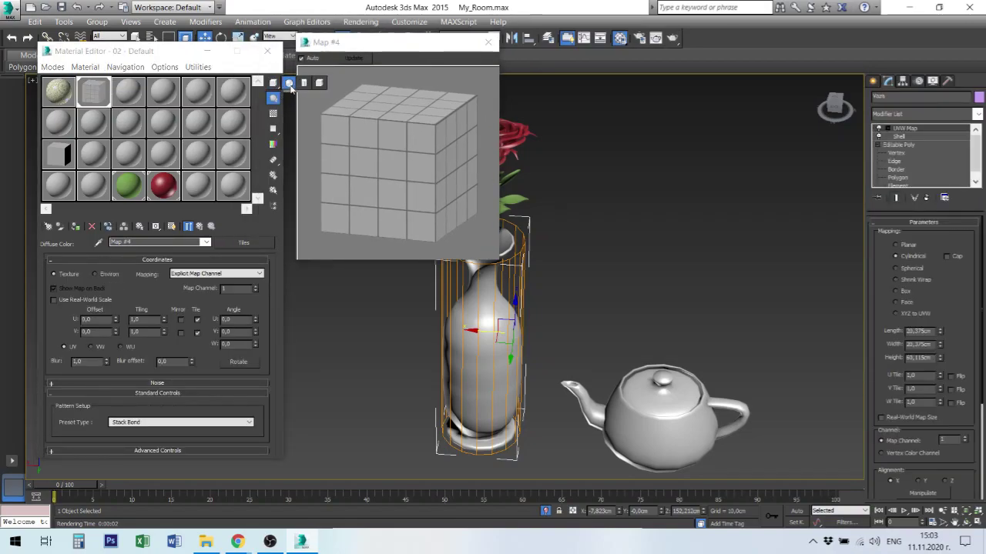
pyautogui.moveTo(273, 82); pyautogui.dragTo(305, 84)
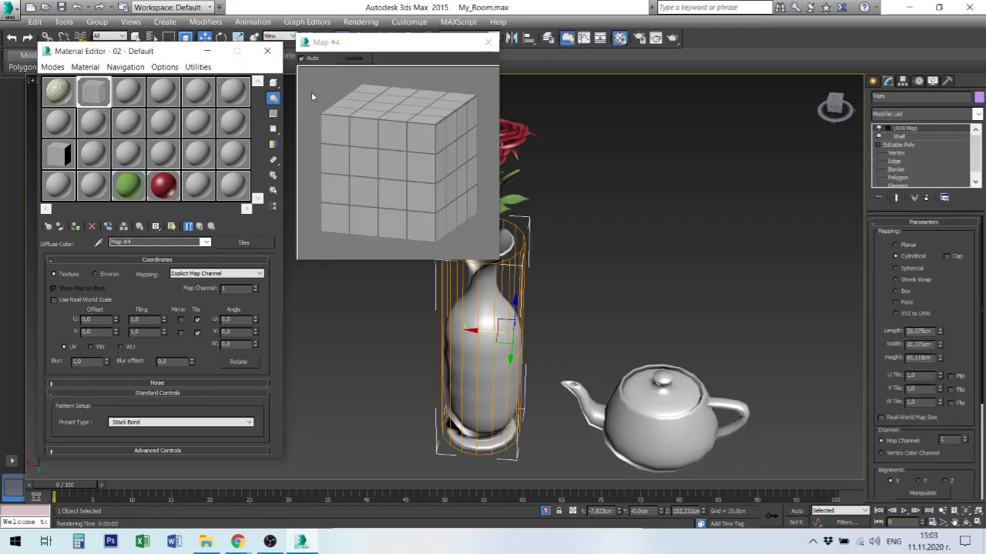
pyautogui.moveTo(273, 82); pyautogui.dragTo(304, 84)
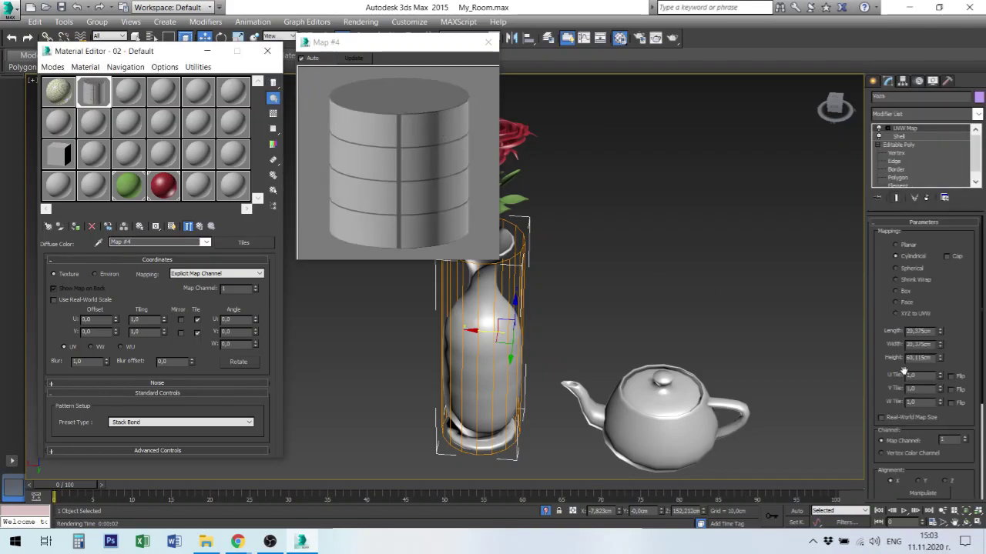
# Try Cap, Spherical, Box and Face mapping, then refit Cylindrical mapping and close Map #4.
pyautogui.click(947, 256)
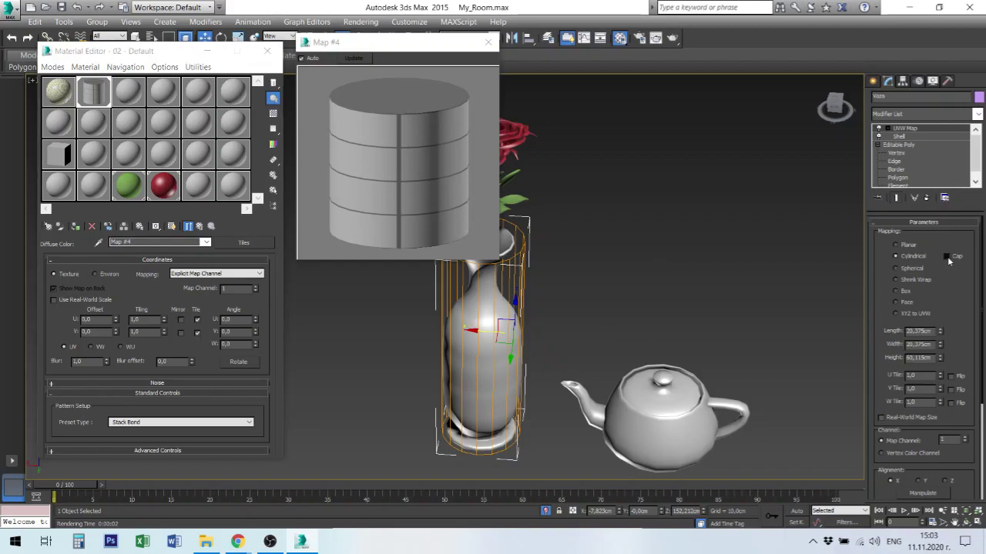
pyautogui.click(947, 257)
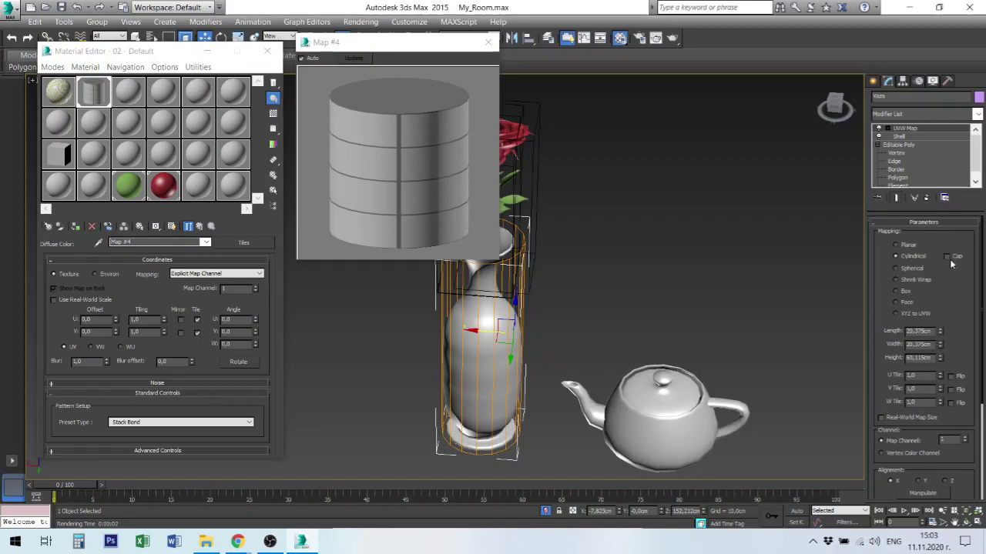
pyautogui.click(895, 268)
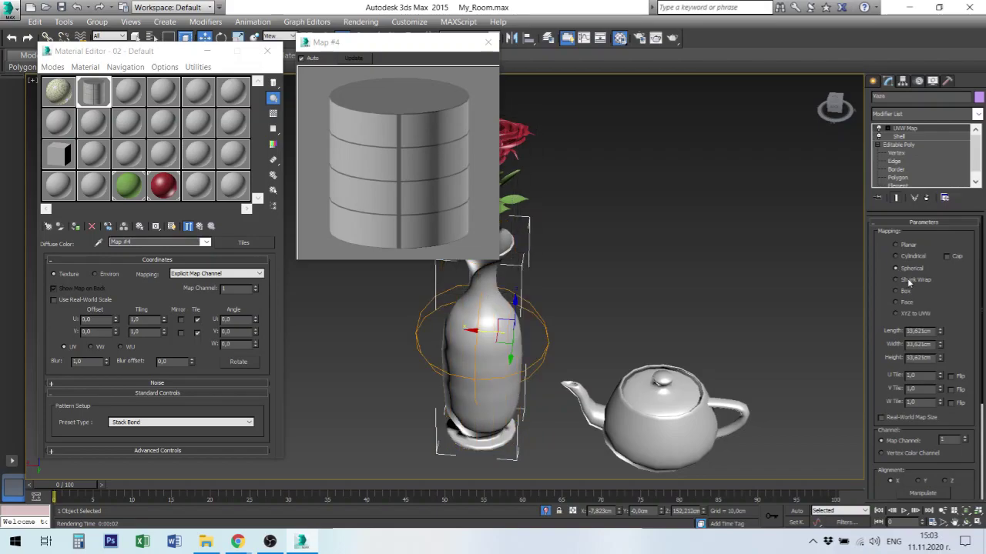
pyautogui.click(895, 291)
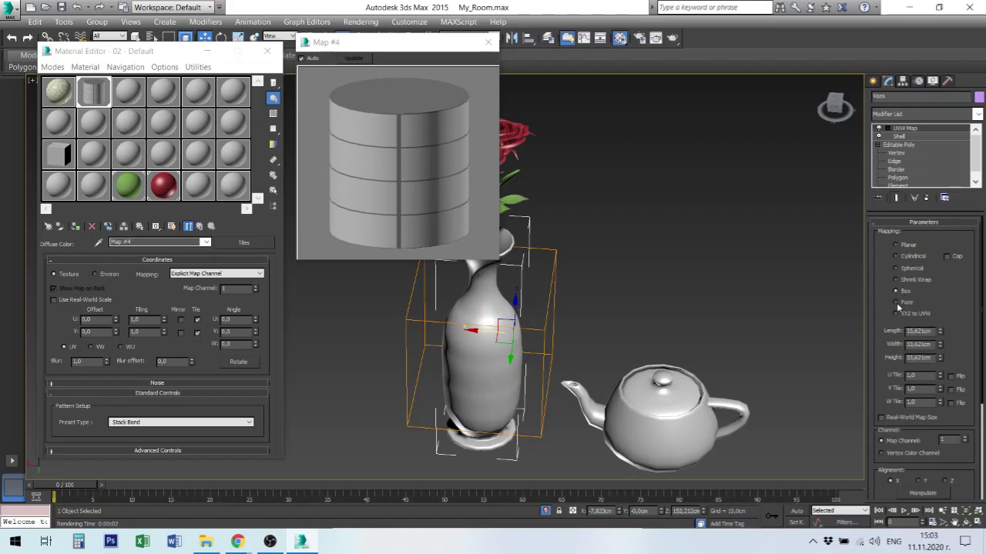
pyautogui.click(896, 303)
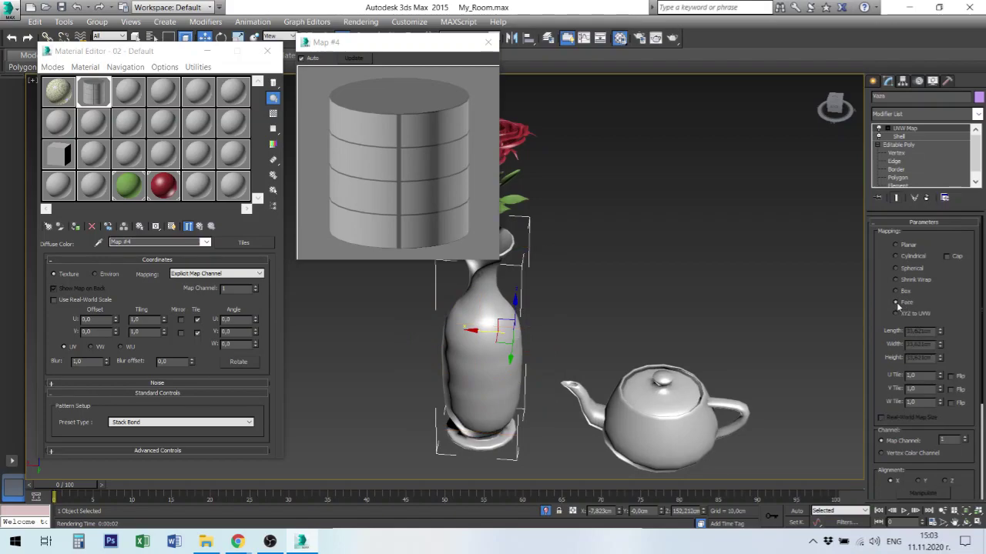
pyautogui.click(898, 257)
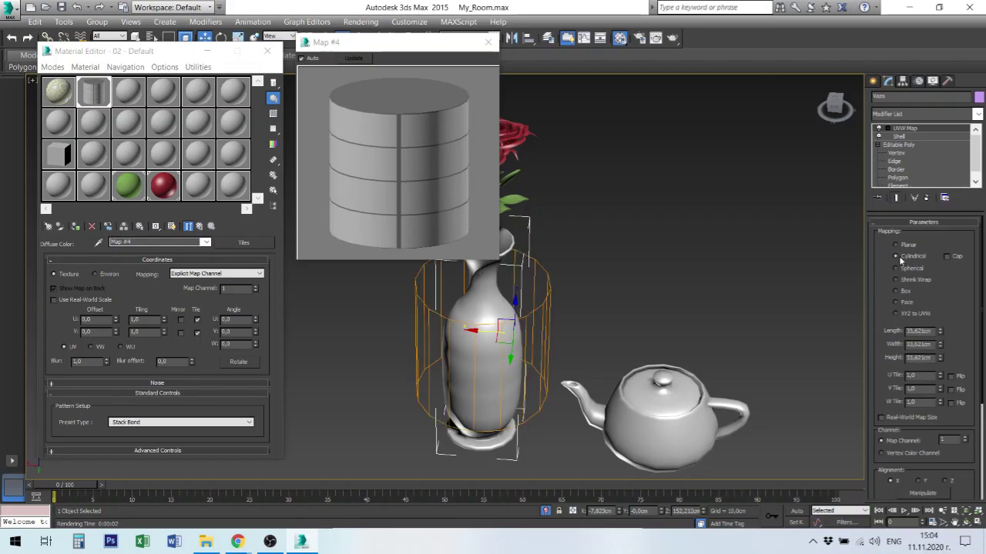
pyautogui.moveTo(957, 313); pyautogui.dragTo(957, 310)
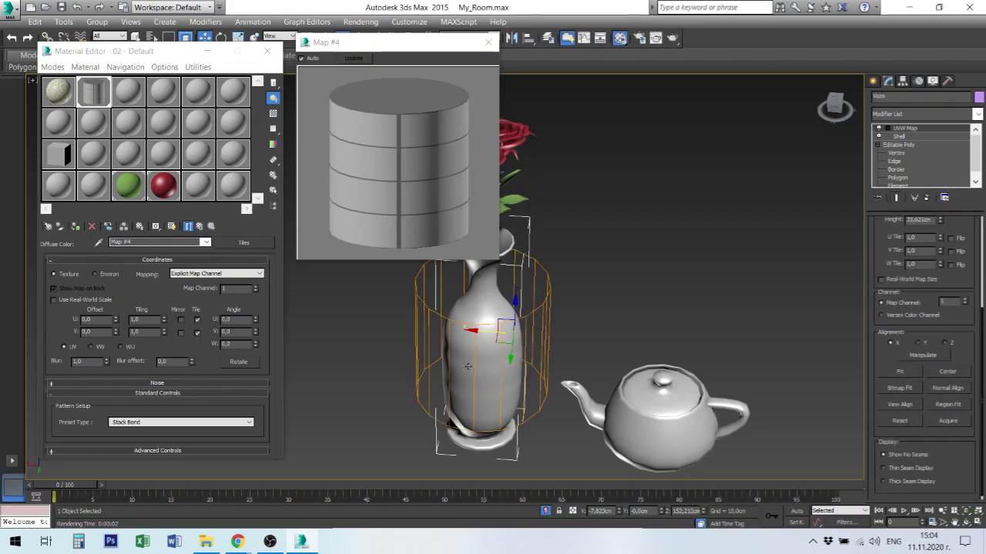
pyautogui.click(898, 373)
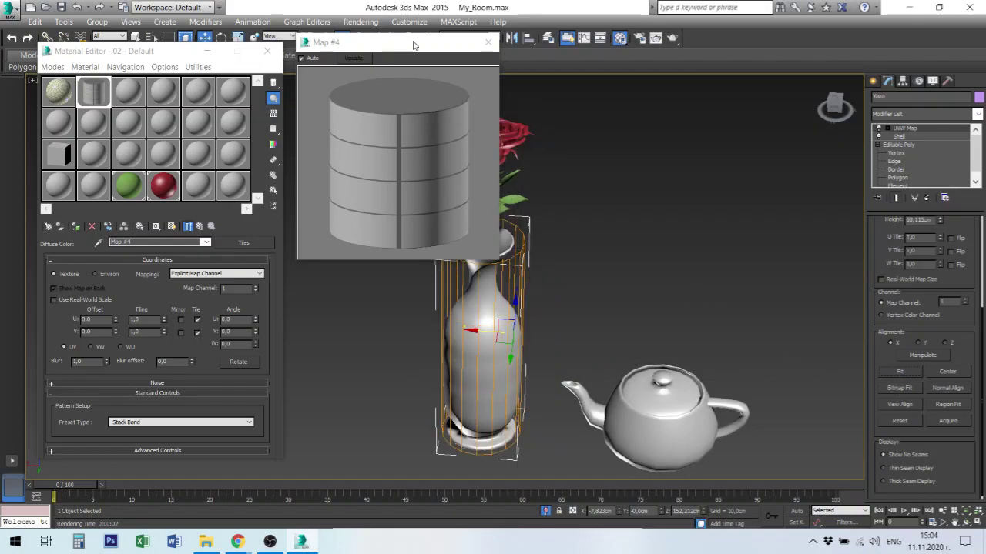
pyautogui.click(489, 44)
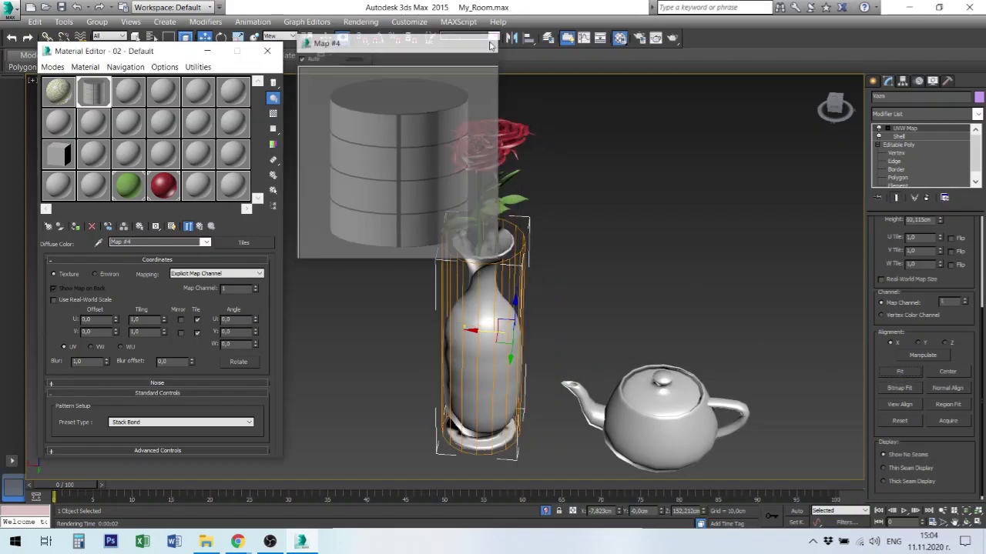
# Render the cylindrical mapping, then set W and V tiling to 0.5 and re-render.
pyautogui.click(673, 39)
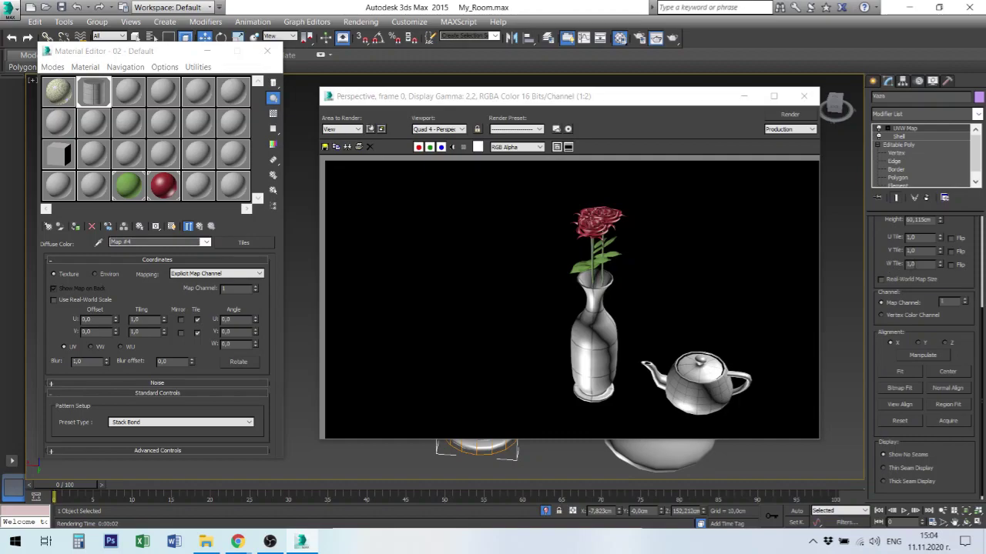
pyautogui.doubleClick(912, 263)
pyautogui.write('0,5')
pyautogui.doubleClick(924, 251)
pyautogui.hotkey('shift', 'Tab')
pyautogui.write('0,5')
pyautogui.write('0,5')
pyautogui.press('Return')
pyautogui.click(672, 38)
# Set U, V and W tiling to 2 and render to check it.
pyautogui.doubleClick(916, 237)
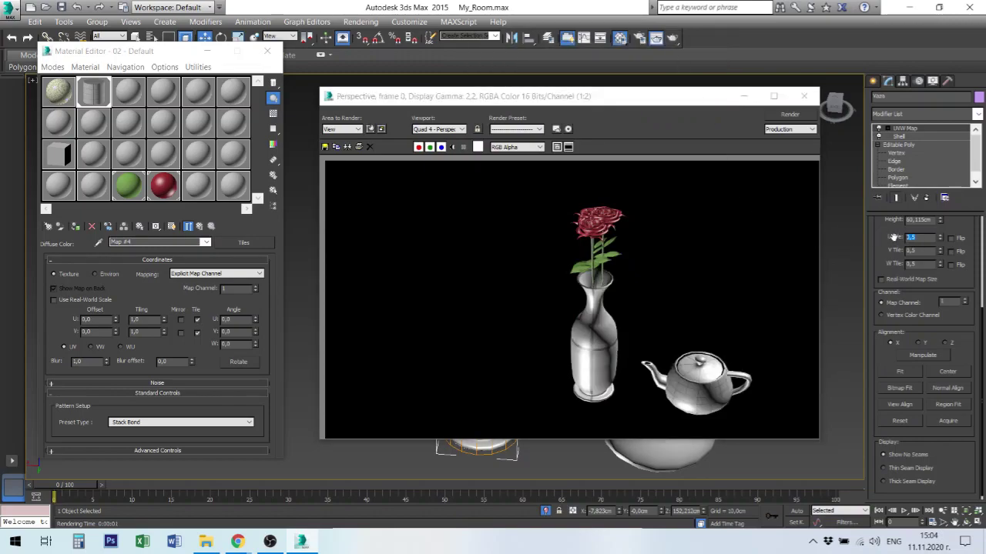
pyautogui.write('2')
pyautogui.press('Tab')
pyautogui.write('2')
pyautogui.press('Tab')
pyautogui.write('2')
pyautogui.click(671, 37)
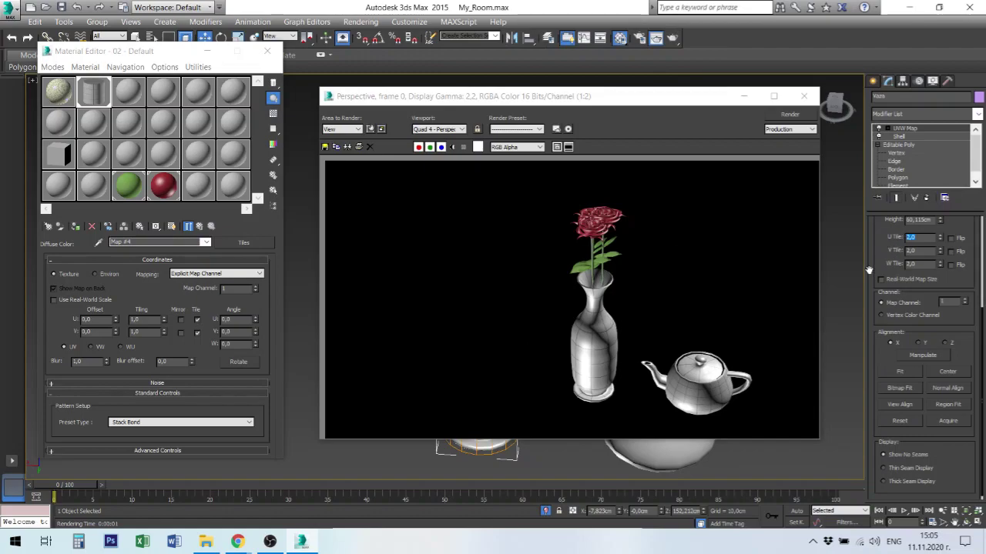
# Change the tiling to 5 and render again.
pyautogui.write('5')
pyautogui.doubleClick(927, 251)
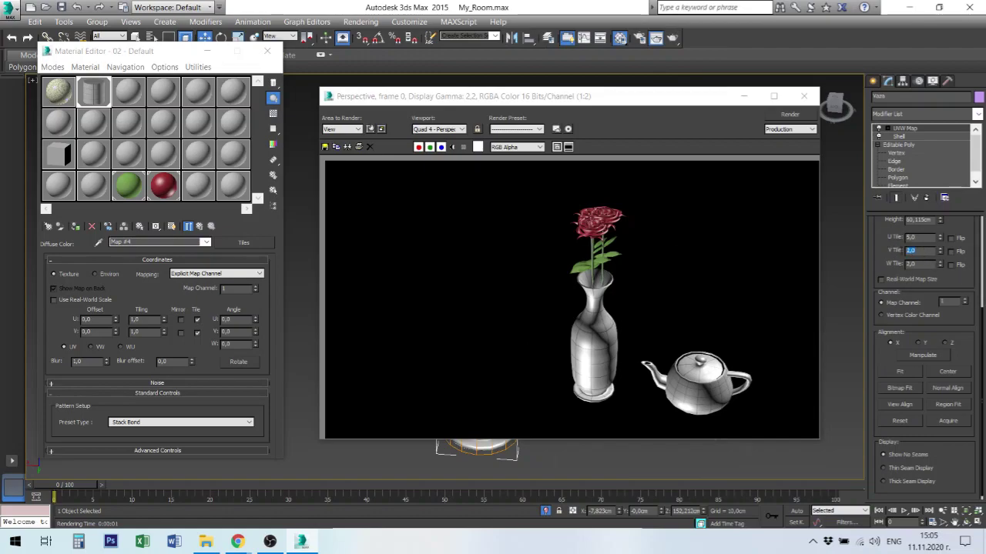
pyautogui.write('5')
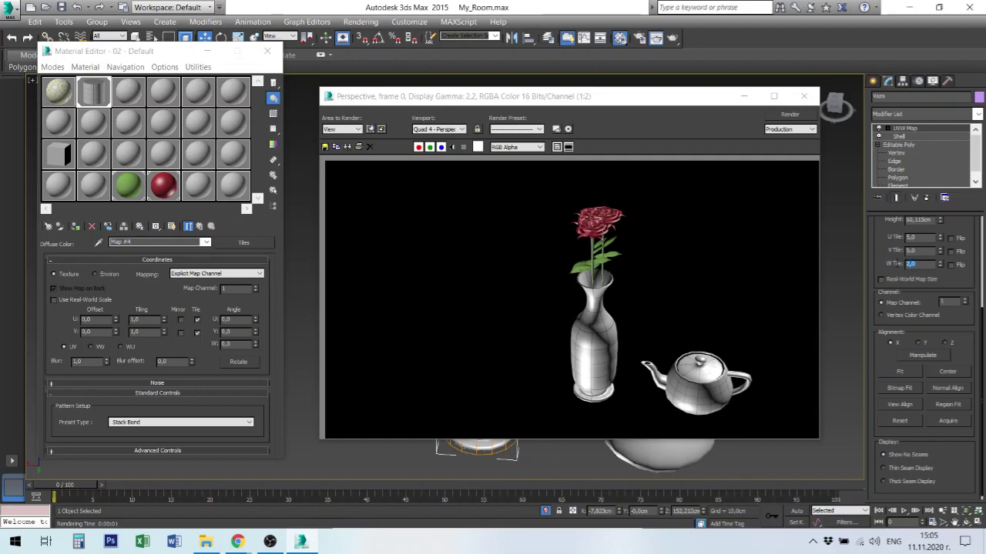
pyautogui.press('Tab')
pyautogui.write('5')
pyautogui.click(672, 38)
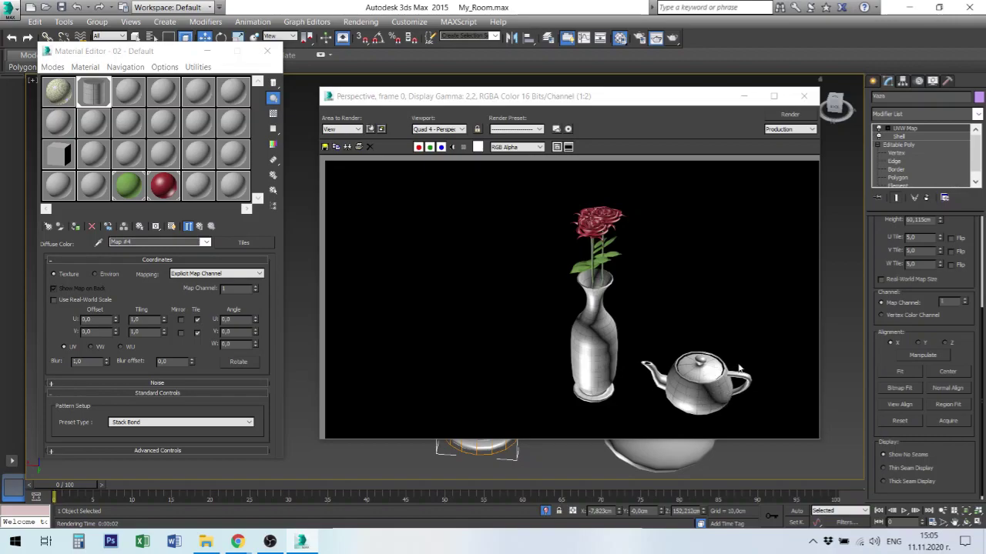
# Test-render with Real-World Map Size on, then turn it back off.
pyautogui.click(914, 280)
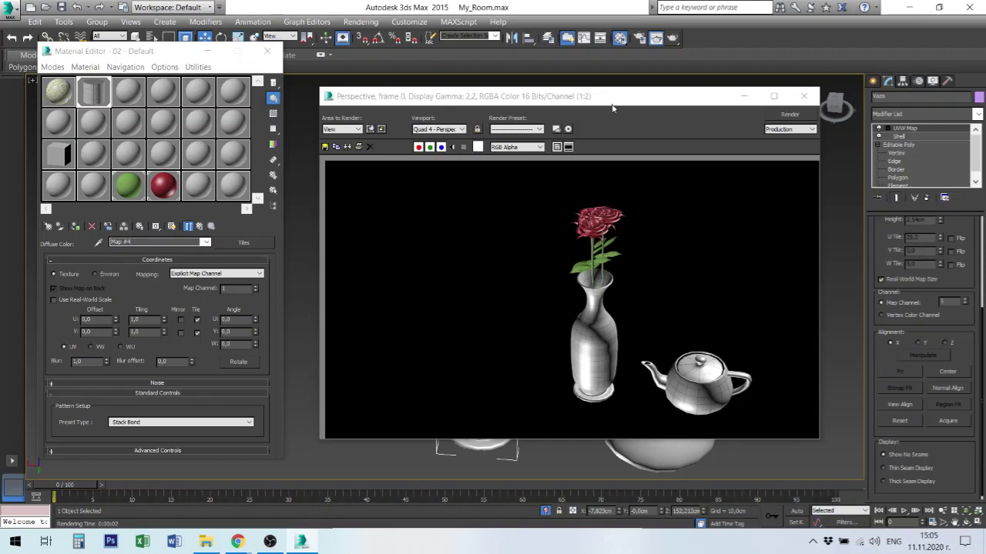
pyautogui.click(671, 40)
pyautogui.click(881, 280)
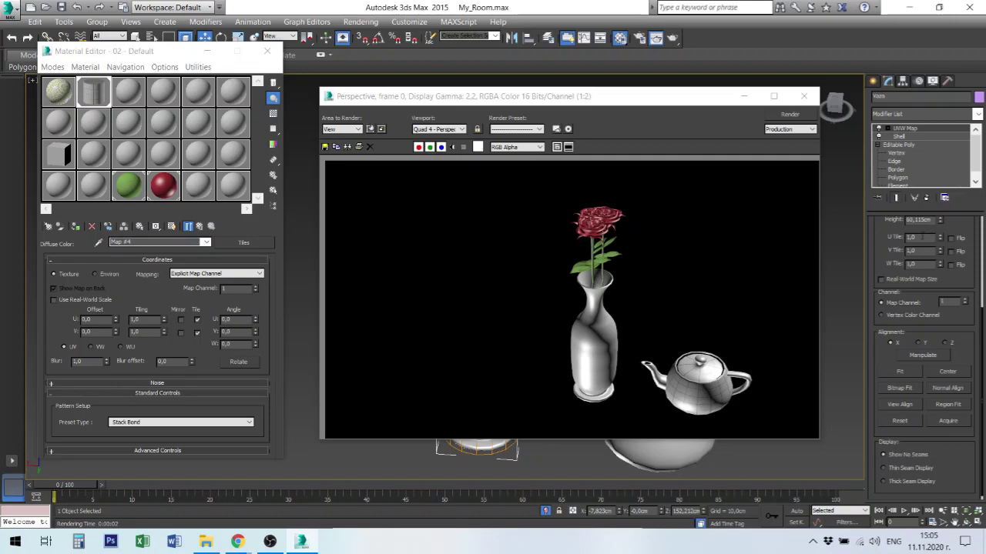
# Set U, V and W tiling to 4 and close the rendered frame window.
pyautogui.doubleClick(909, 237)
pyautogui.write('4')
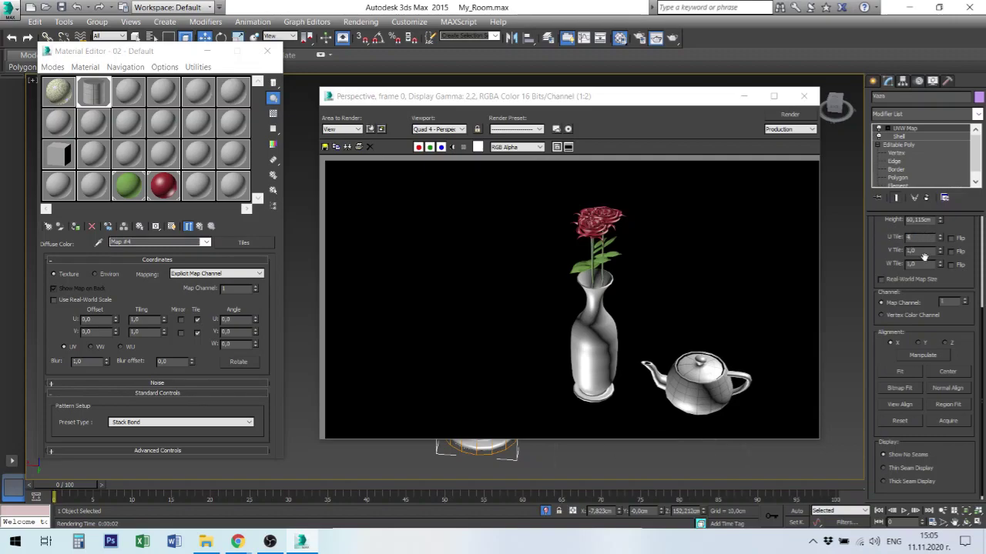
pyautogui.write('4')
pyautogui.press('Return')
pyautogui.write('4')
pyautogui.press('Return')
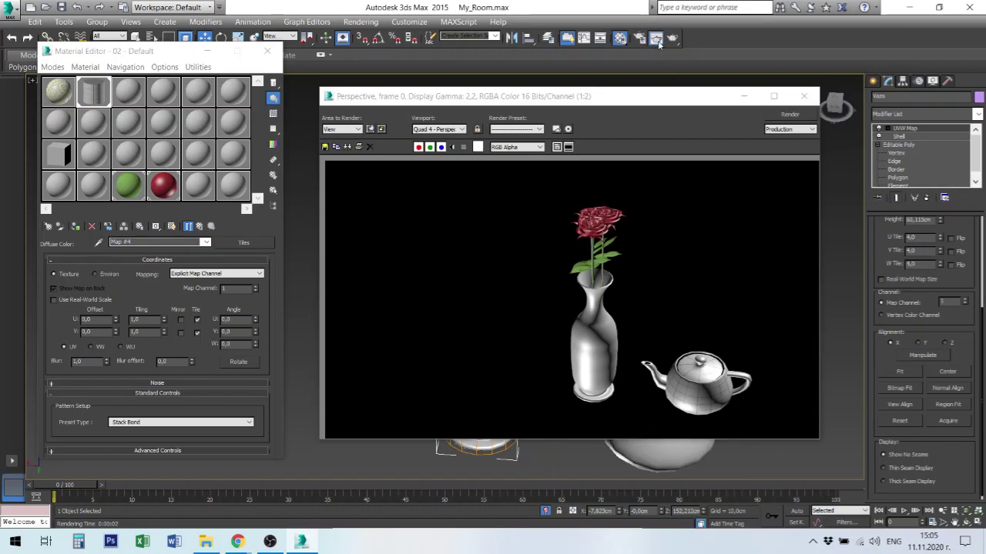
pyautogui.click(657, 40)
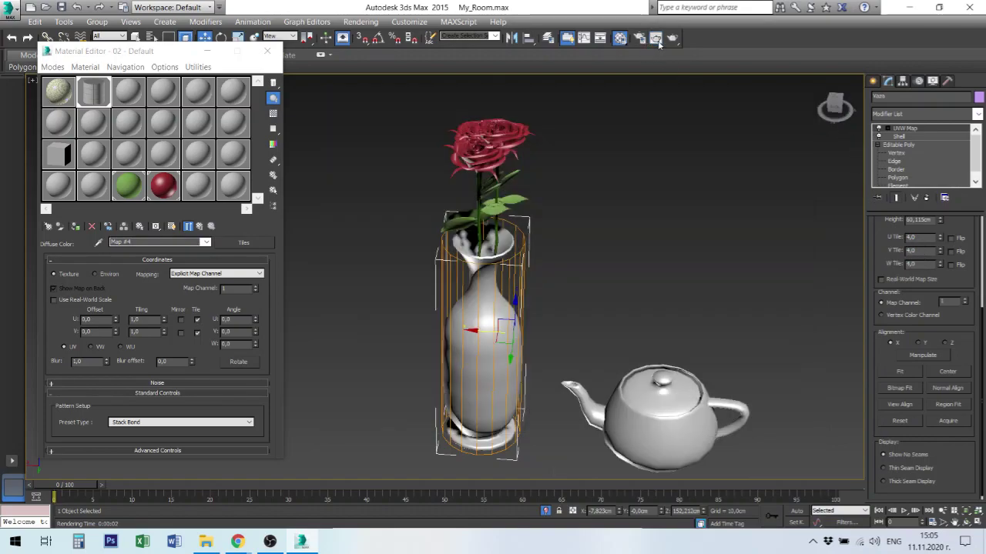
# Move up from Map #4 to parent material 02 - Default and reselect the vase.
pyautogui.click(647, 291)
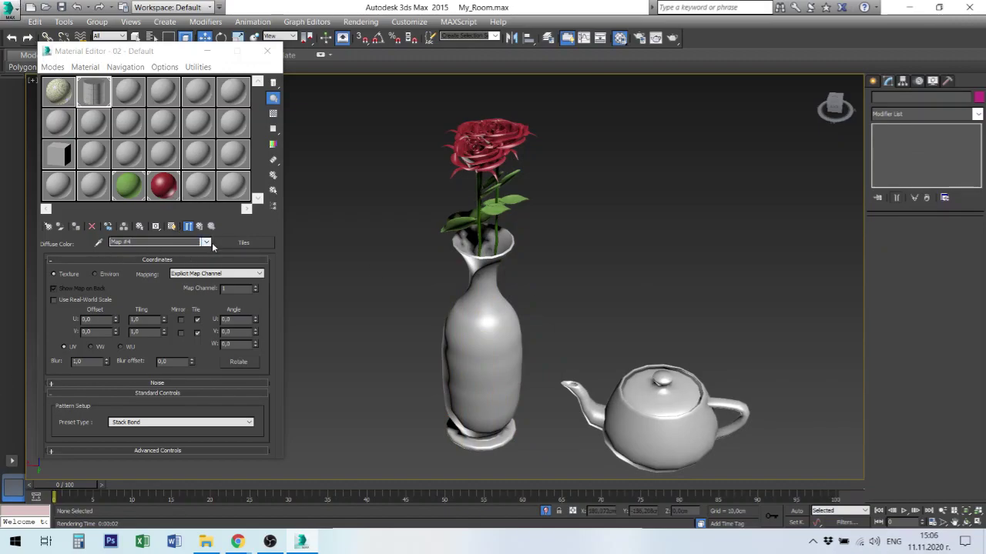
pyautogui.click(205, 242)
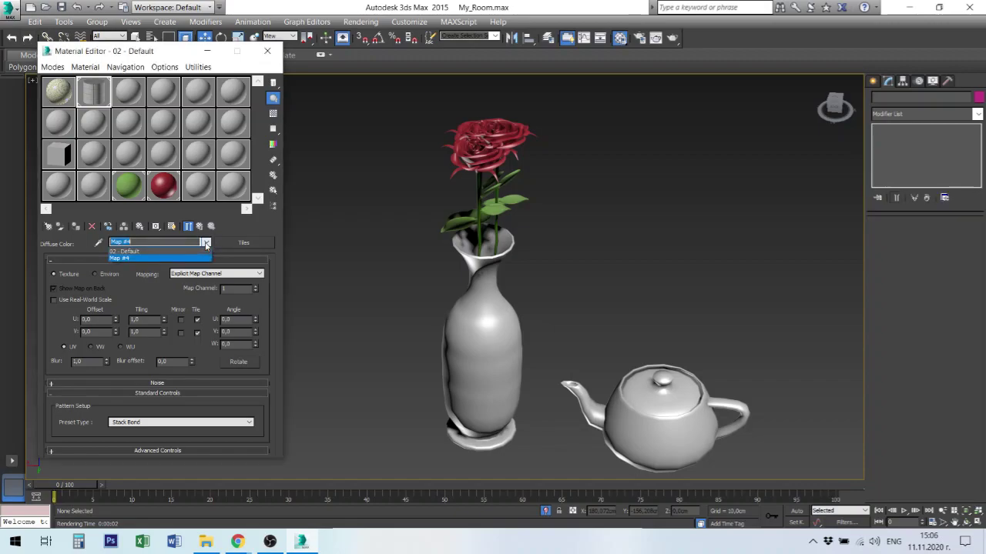
pyautogui.click(155, 251)
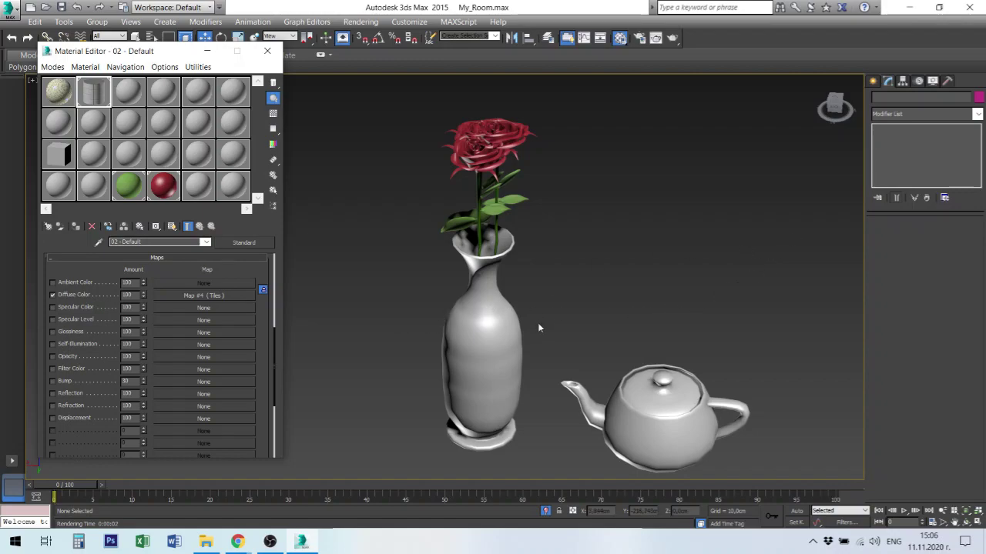
pyautogui.click(505, 328)
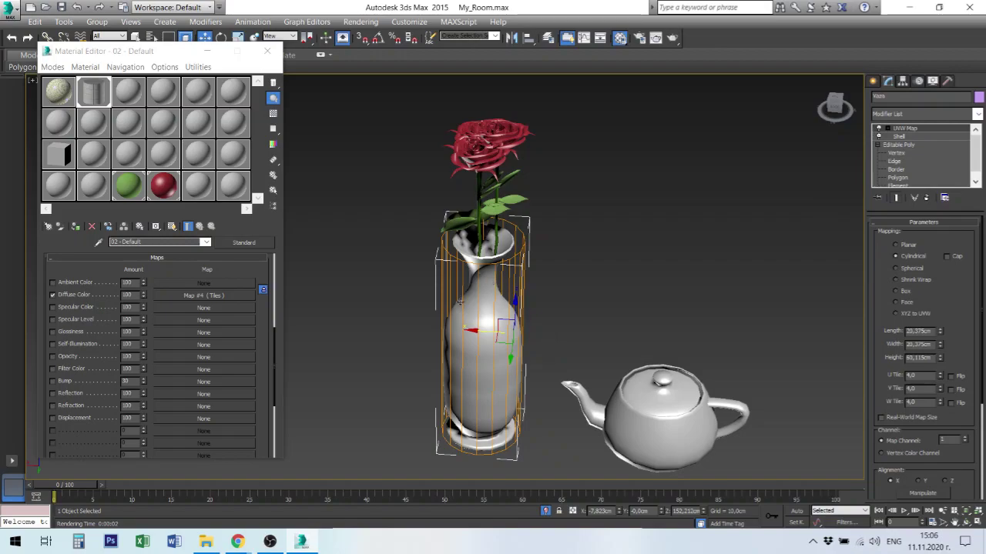
# Pan the Perspective view so vase and teapot sit further left and higher, then show Blinn Basic Parameters.
pyautogui.click(665, 433)
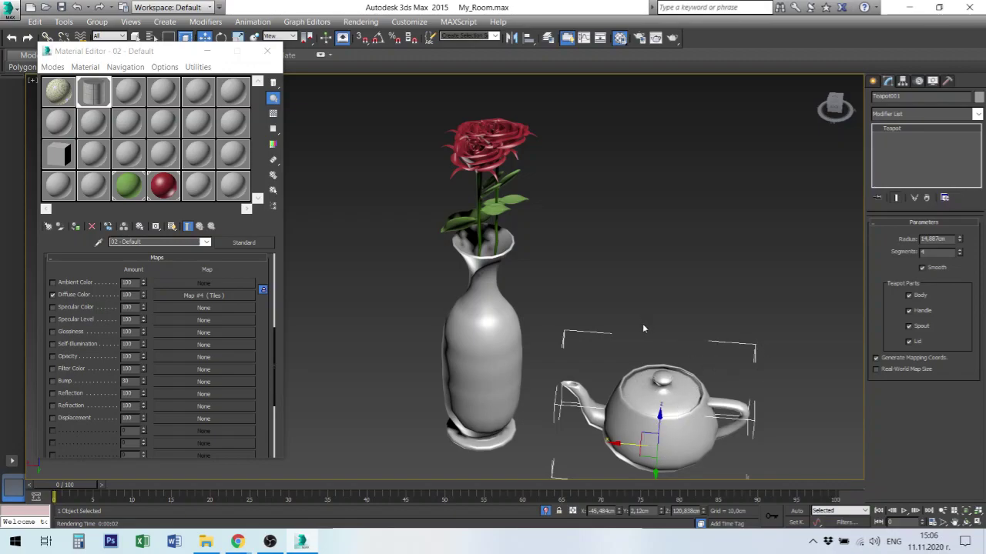
pyautogui.moveTo(642, 324); pyautogui.dragTo(582, 309, button='middle')
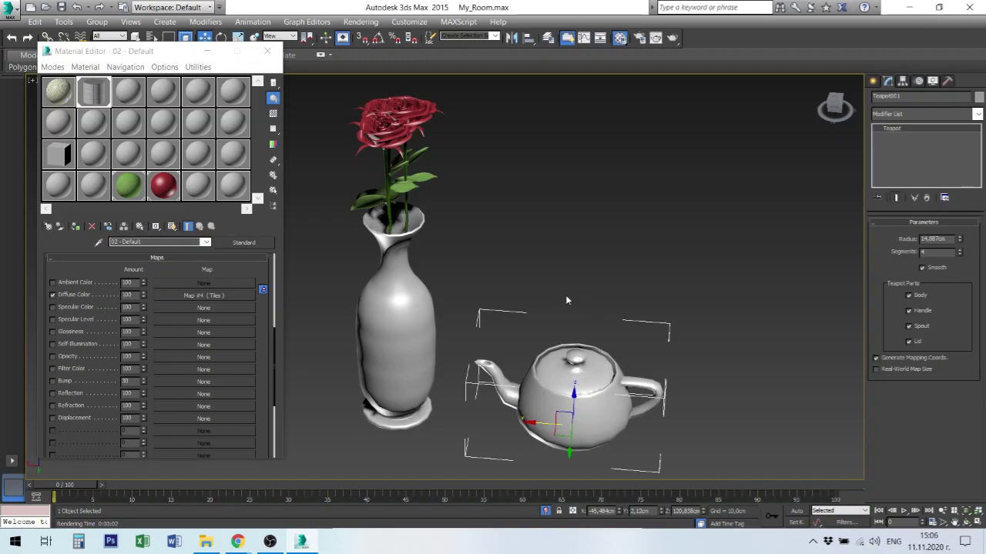
pyautogui.click(585, 241)
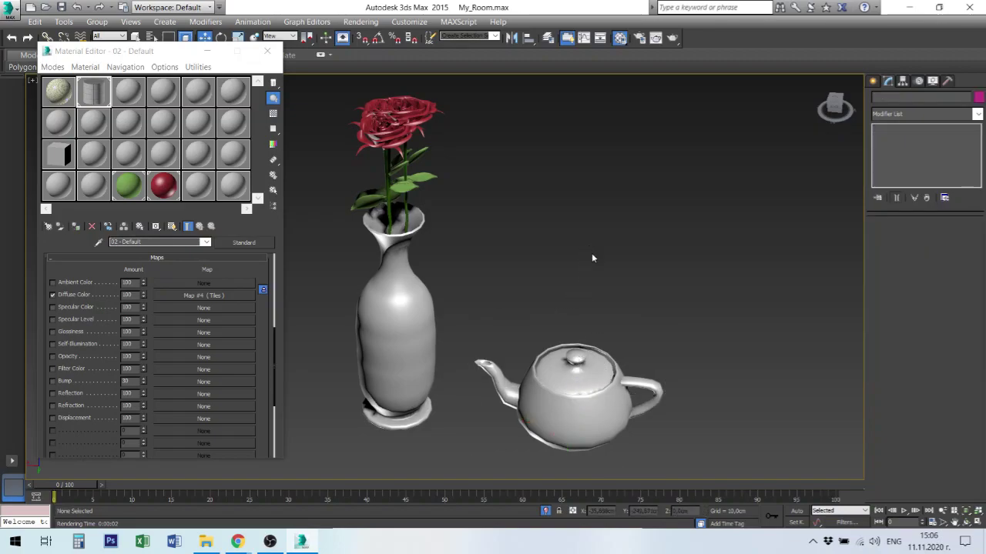
pyautogui.click(507, 386)
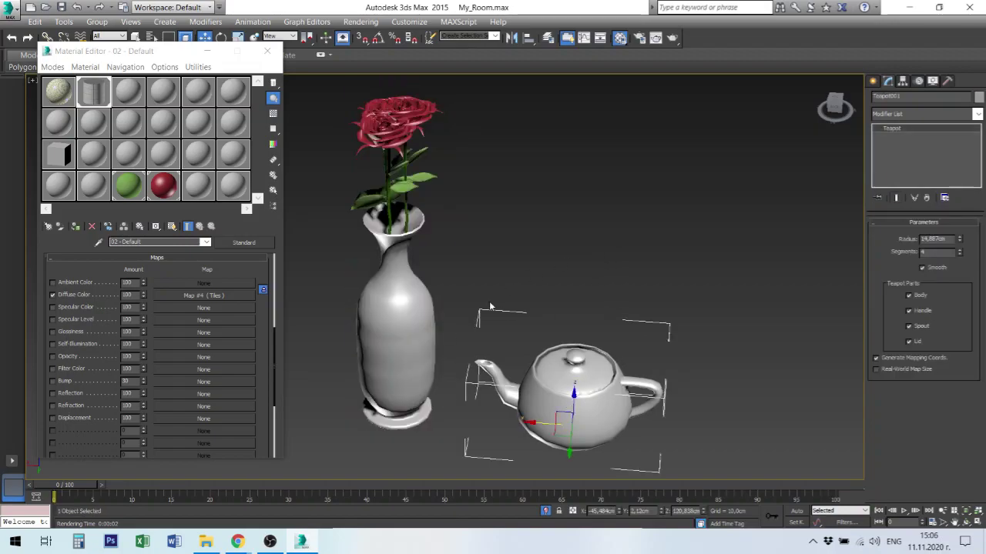
pyautogui.click(548, 236)
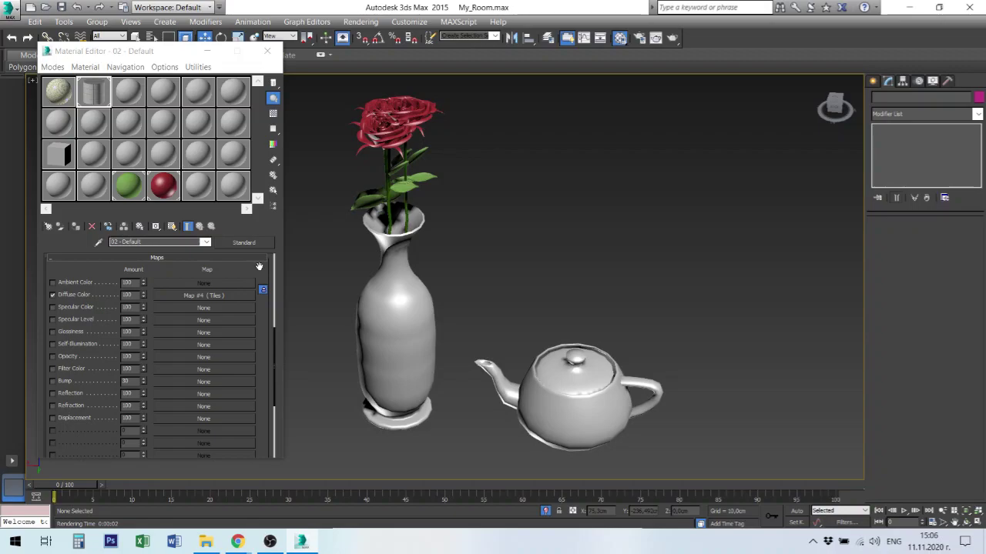
pyautogui.scroll(5, 260, 267)
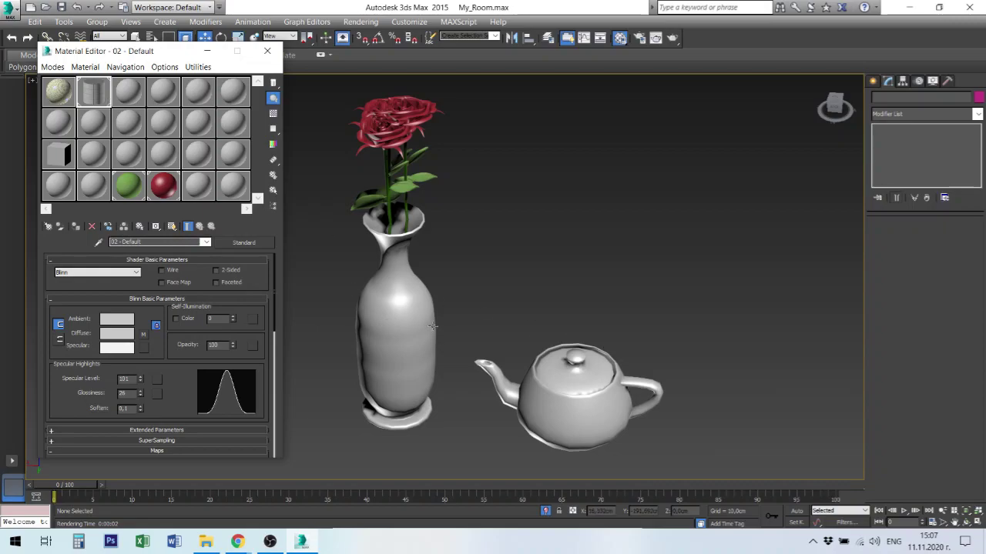
# Assign the yellow marble 01 - Default material to the vase and render the perspective view.
pyautogui.click(60, 91)
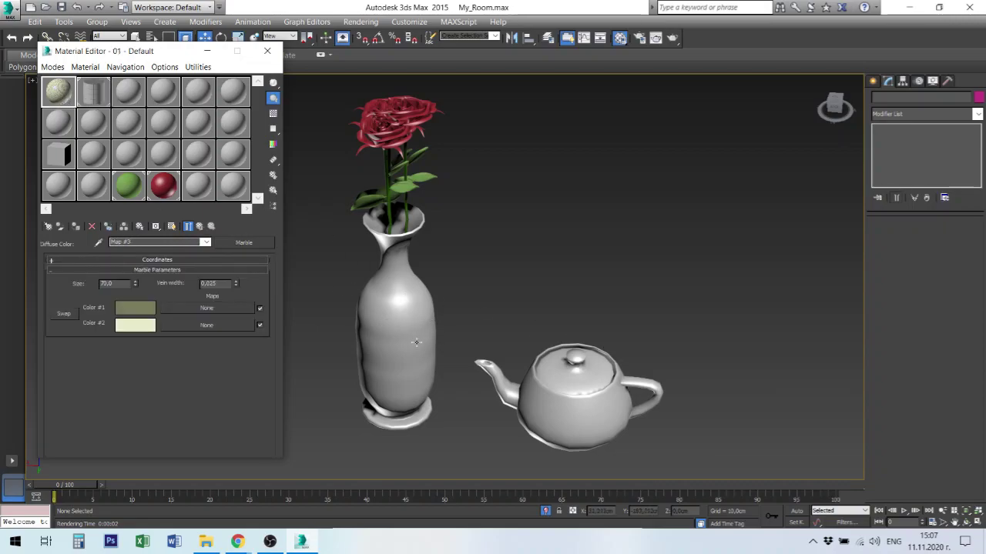
pyautogui.click(376, 313)
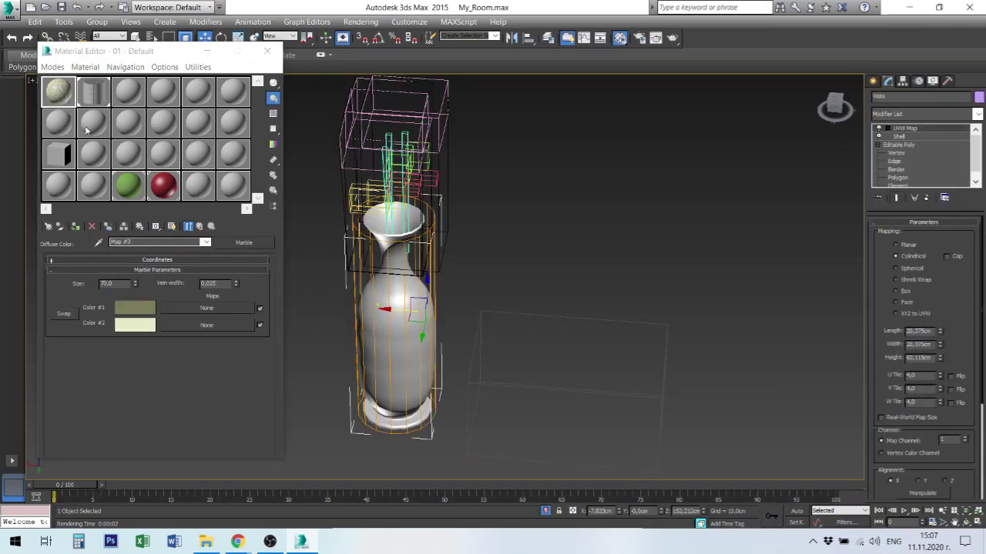
pyautogui.click(77, 227)
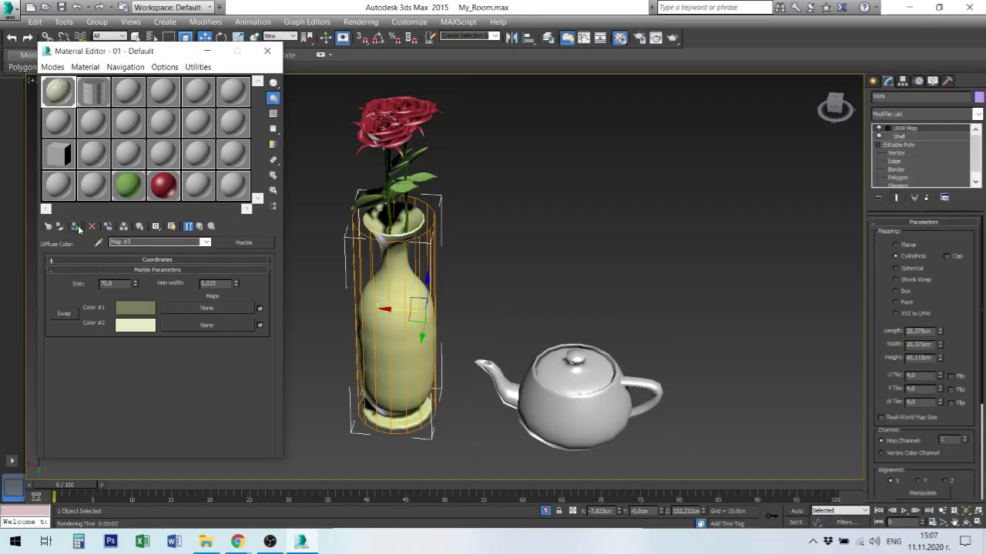
pyautogui.click(716, 274)
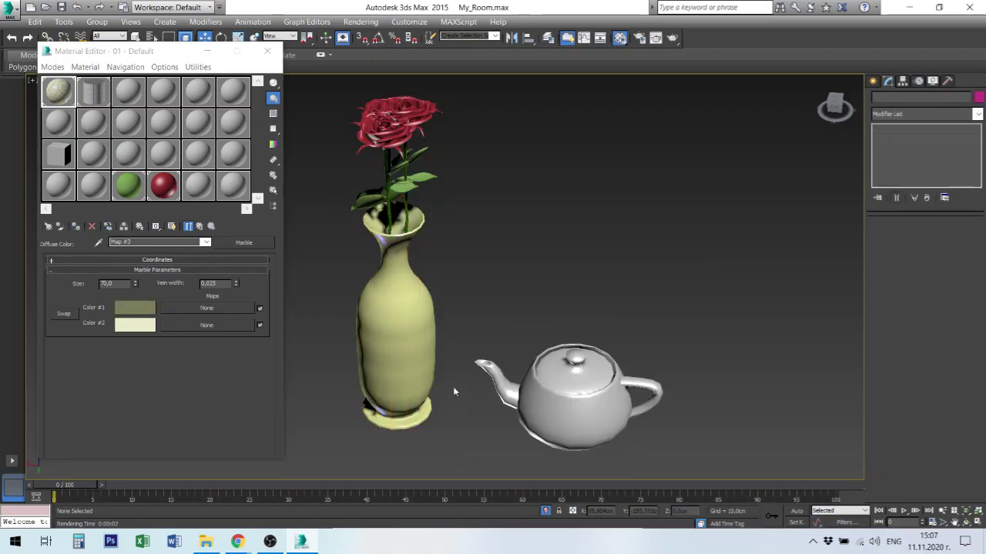
pyautogui.click(673, 38)
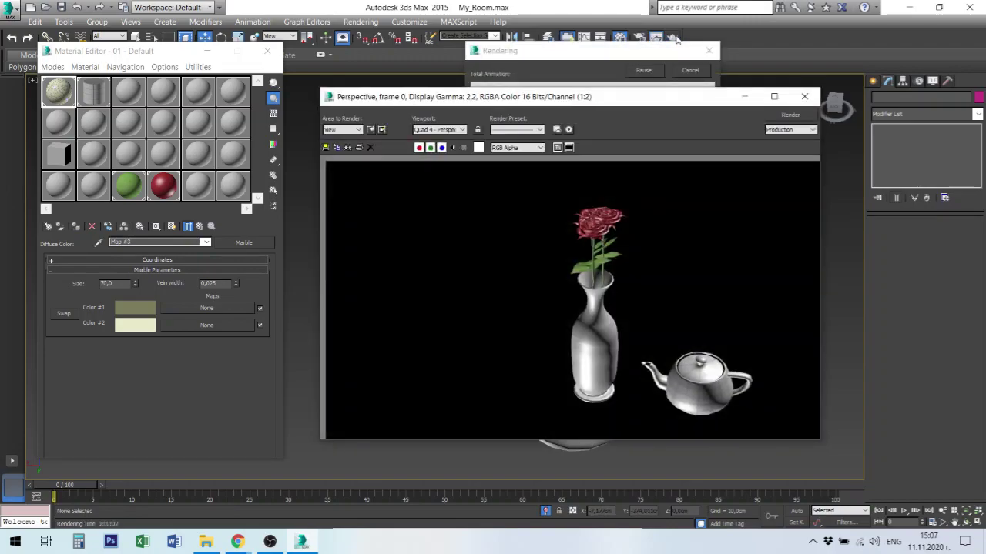
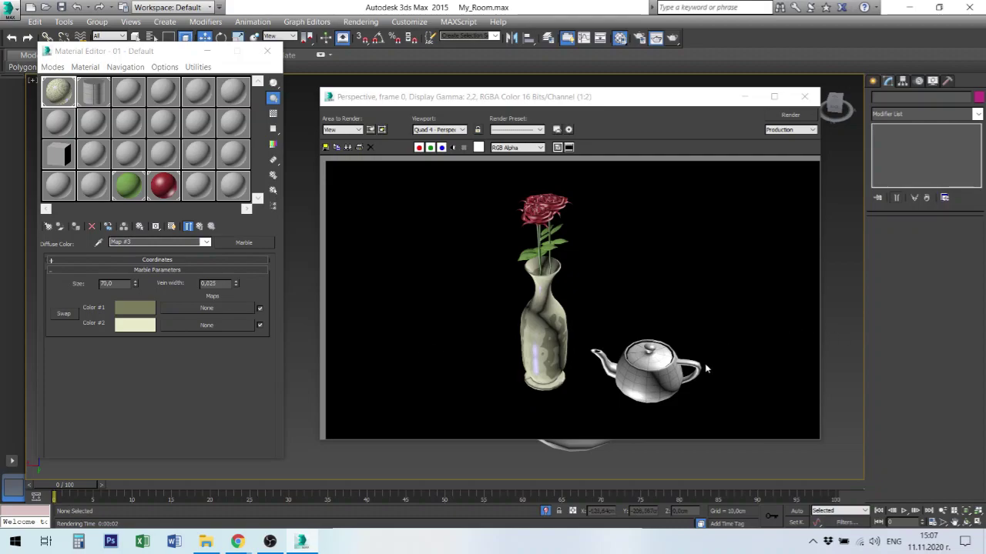
# Give material 03 - Default a blue-purple ambient and diffuse colour.
pyautogui.click(136, 91)
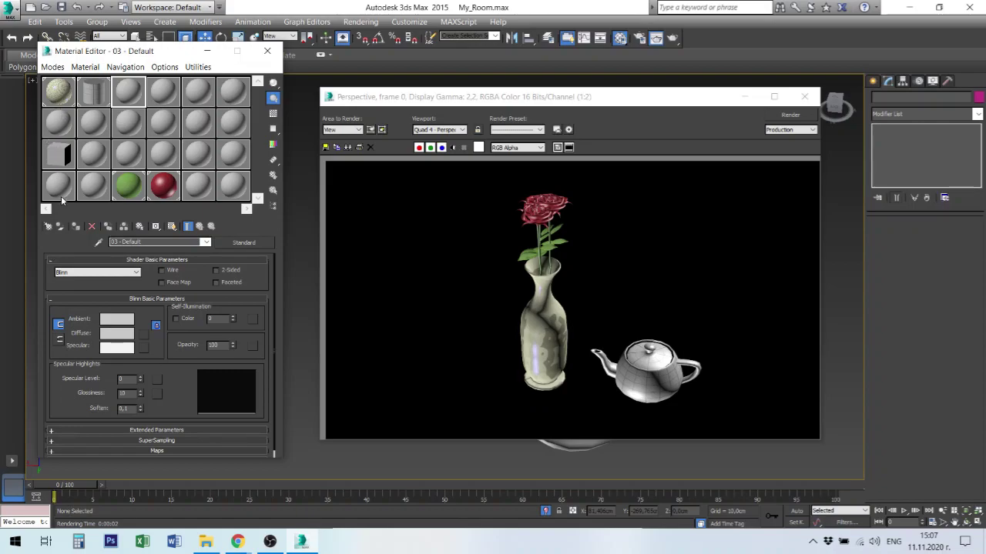
pyautogui.click(53, 263)
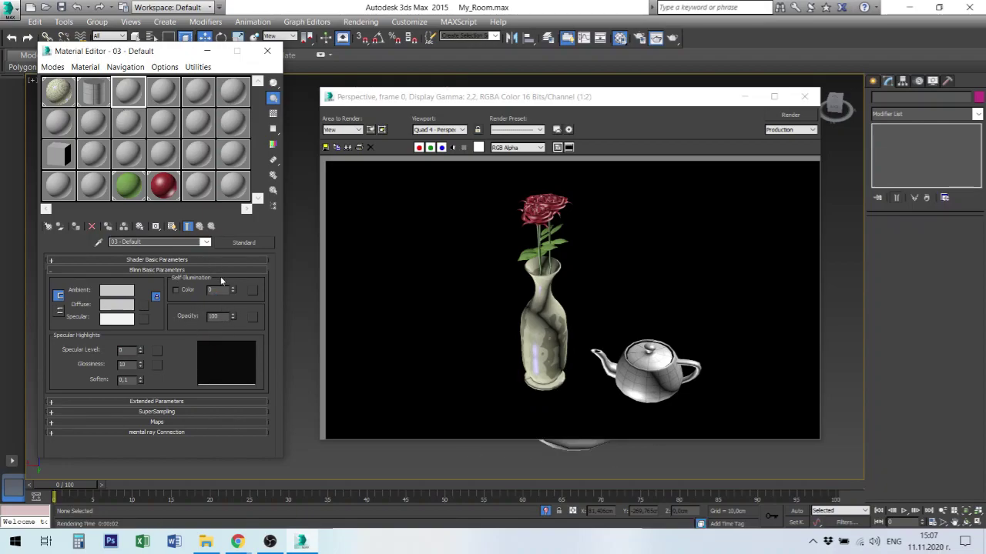
pyautogui.click(125, 293)
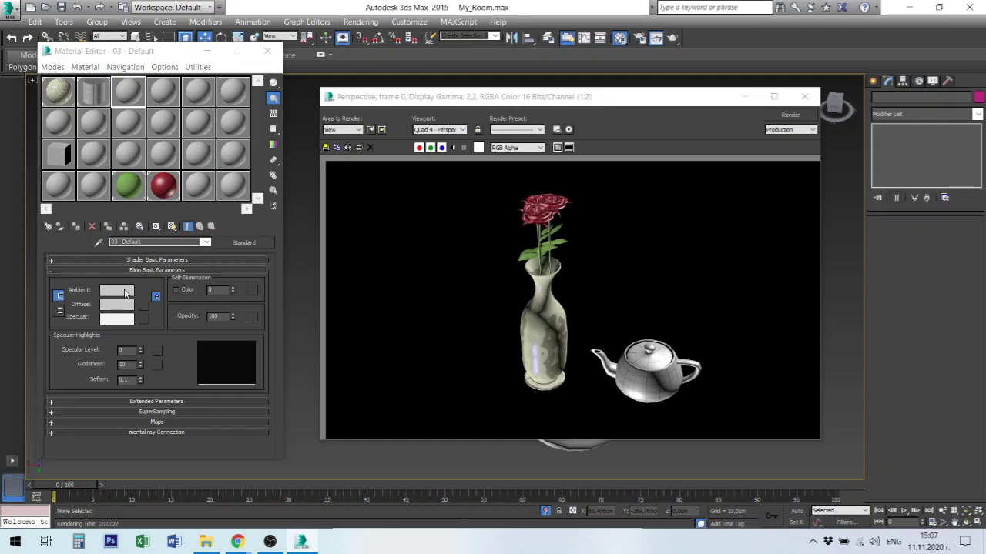
pyautogui.click(283, 110)
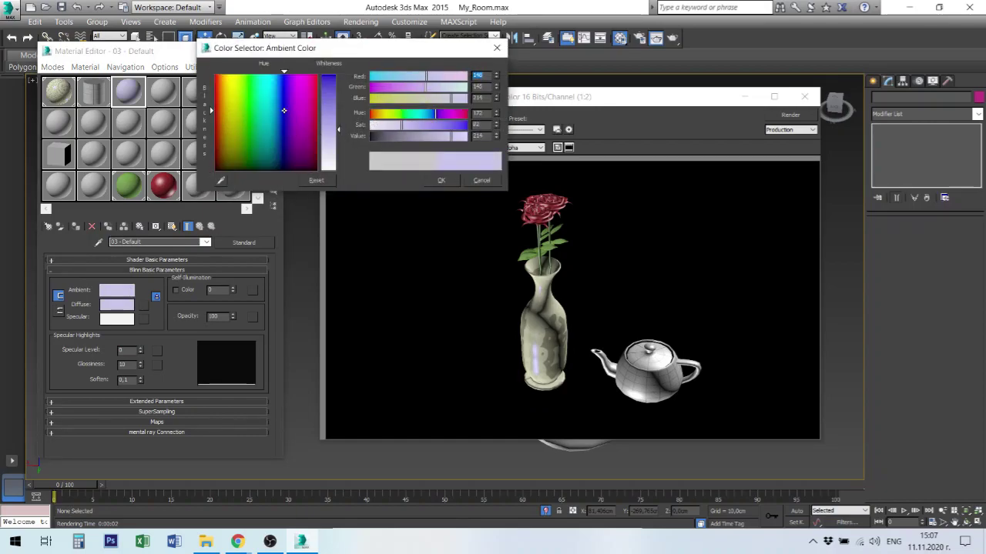
pyautogui.moveTo(372, 125); pyautogui.dragTo(457, 125)
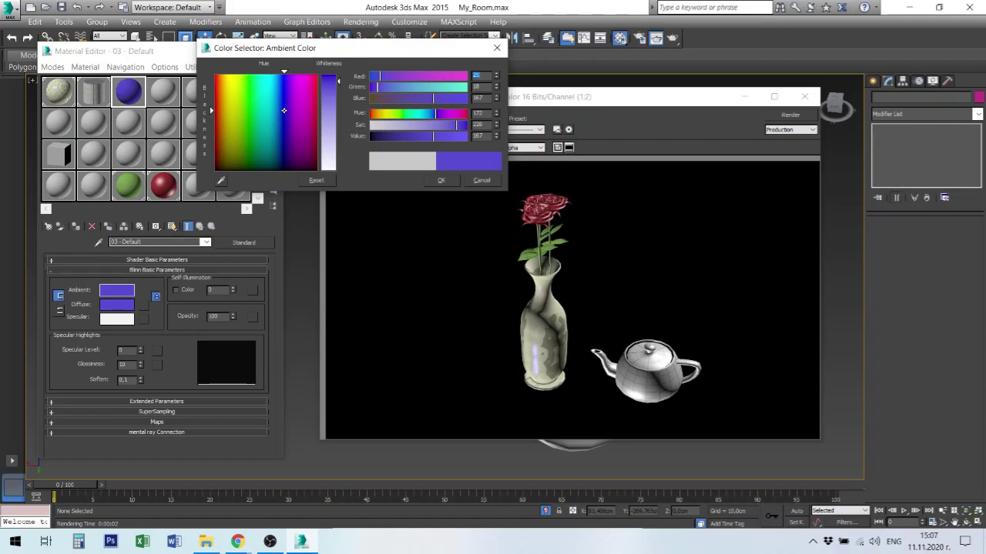
pyautogui.moveTo(328, 80); pyautogui.dragTo(328, 86)
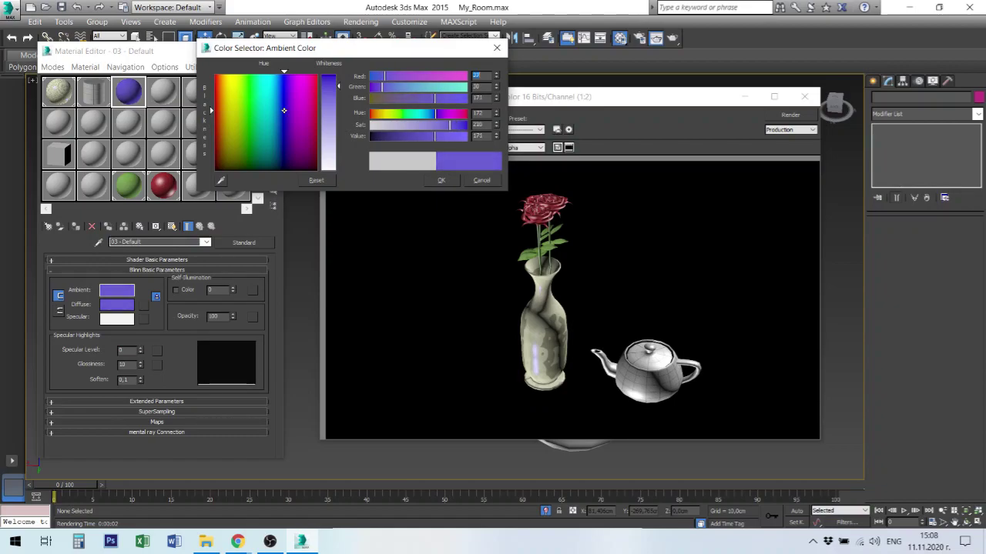
pyautogui.click(441, 180)
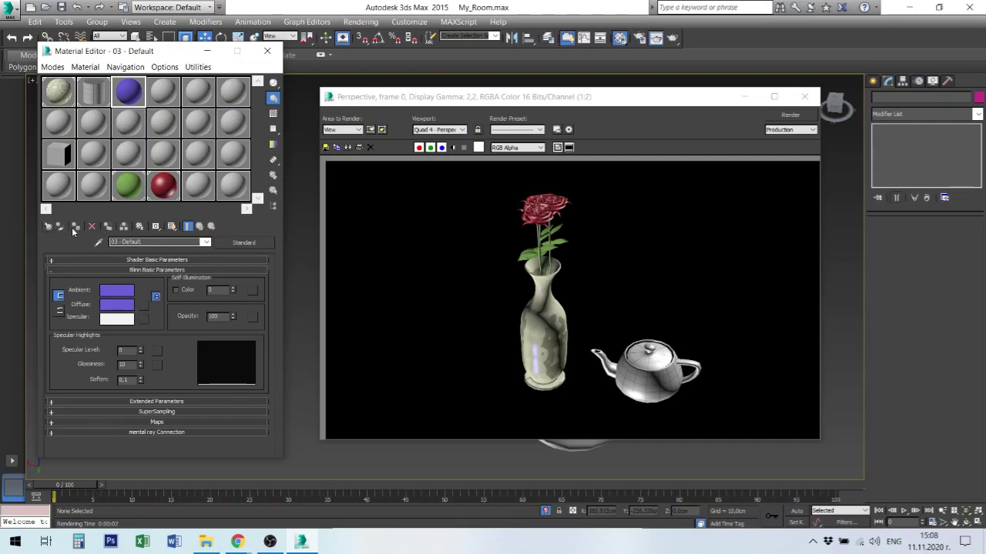
# Re-render the scene, then close the rendered frame window.
pyautogui.click(803, 97)
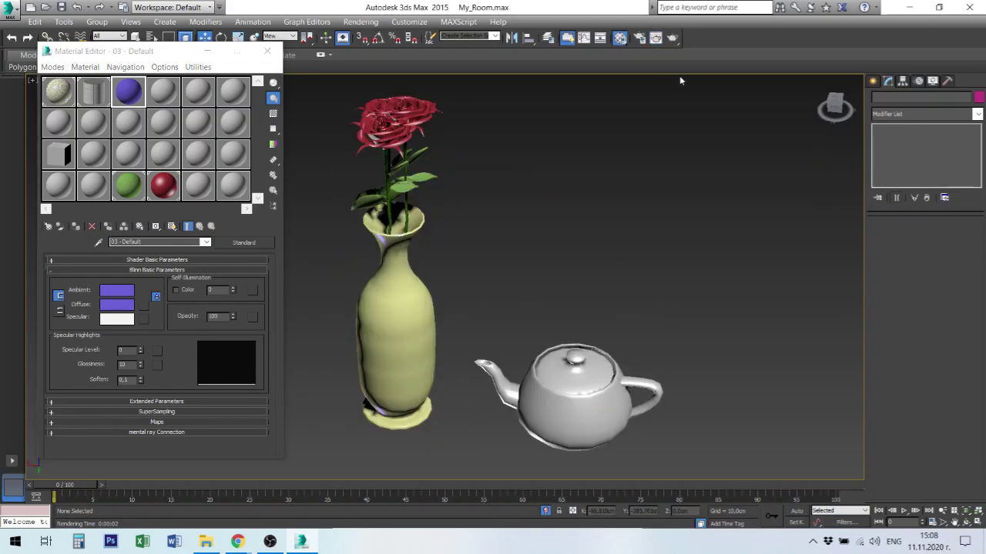
pyautogui.click(672, 38)
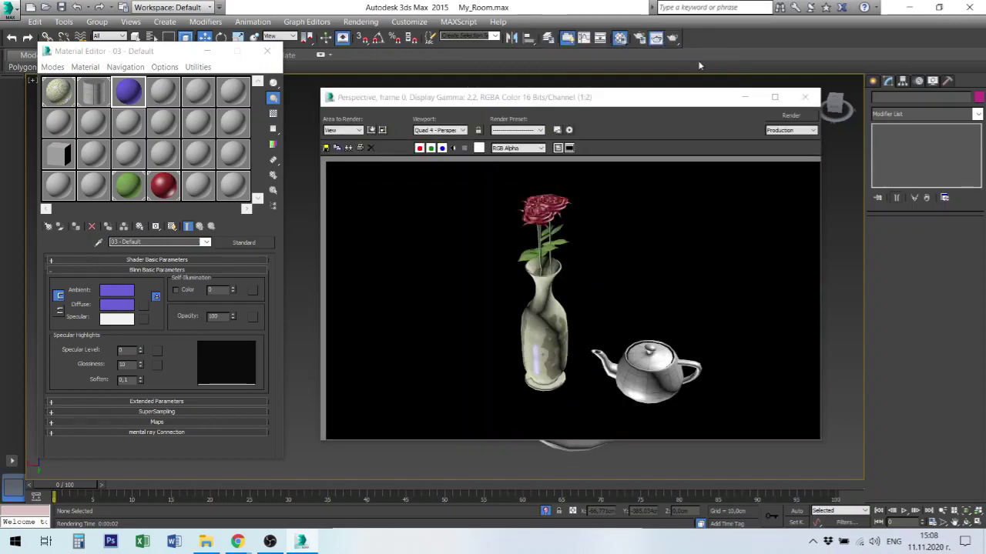
pyautogui.click(805, 97)
# Assign the purple material to the teapot and raise its glossiness and self-illumination.
pyautogui.click(581, 410)
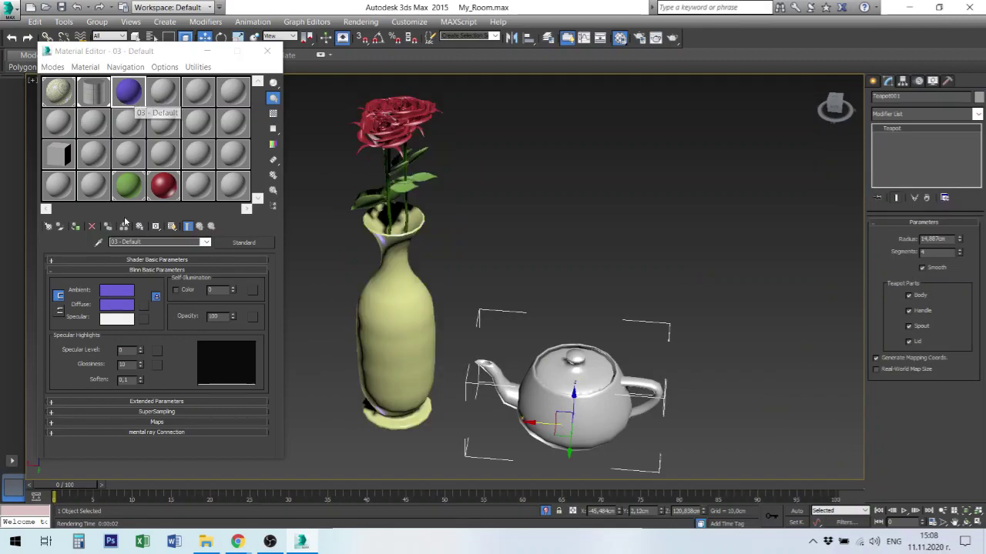
pyautogui.click(76, 226)
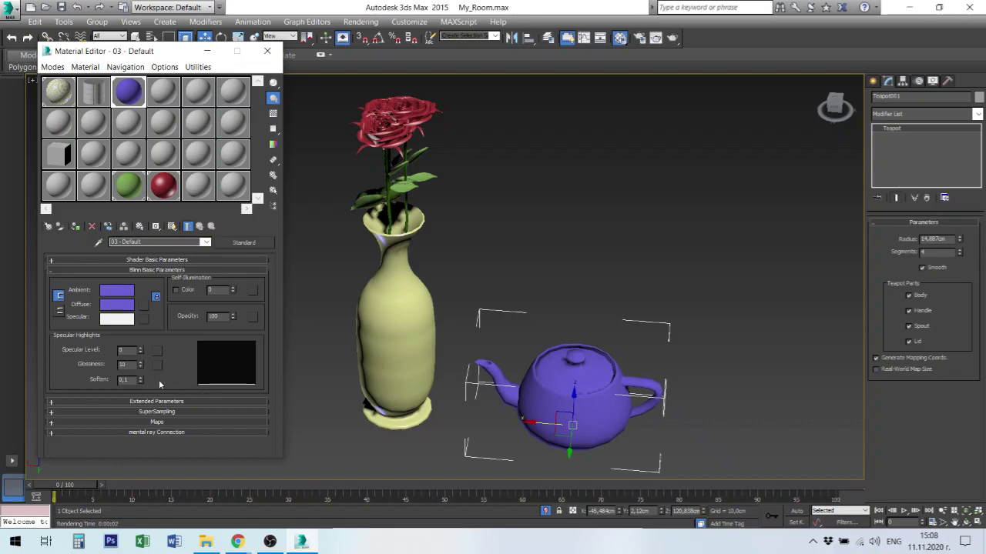
pyautogui.moveTo(141, 365)
pyautogui.mouseDown()
pyautogui.moveTo(140, 308)
pyautogui.moveTo(141, 355)
pyautogui.mouseUp()
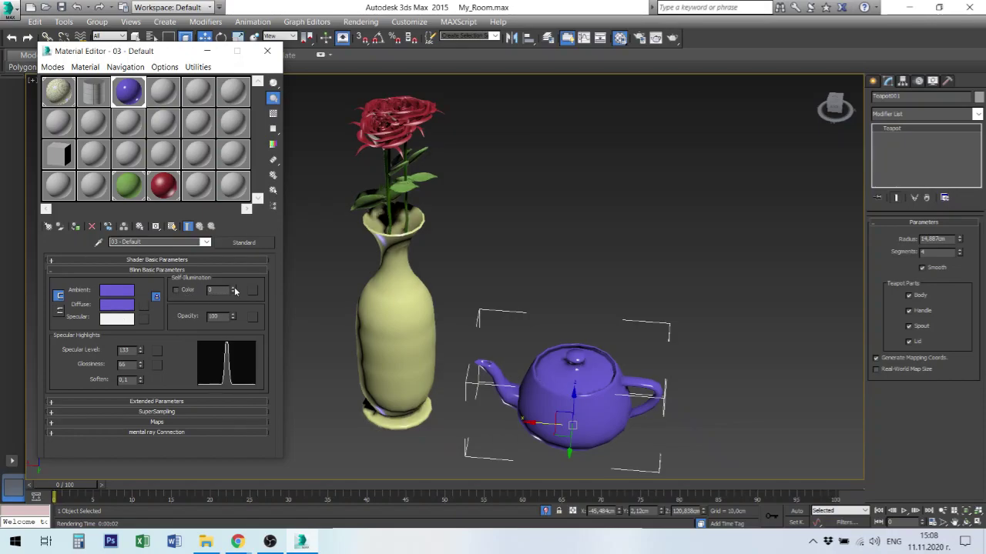
pyautogui.moveTo(237, 277); pyautogui.dragTo(273, 208)
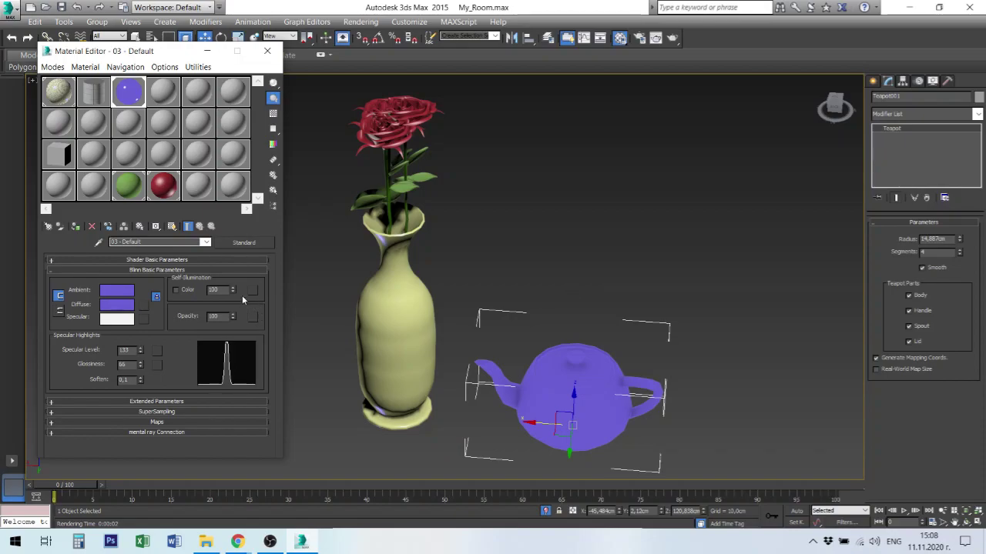
pyautogui.moveTo(232, 293); pyautogui.dragTo(234, 308)
# Render the purple teapot, then set self-illumination to 100 and render again.
pyautogui.click(620, 292)
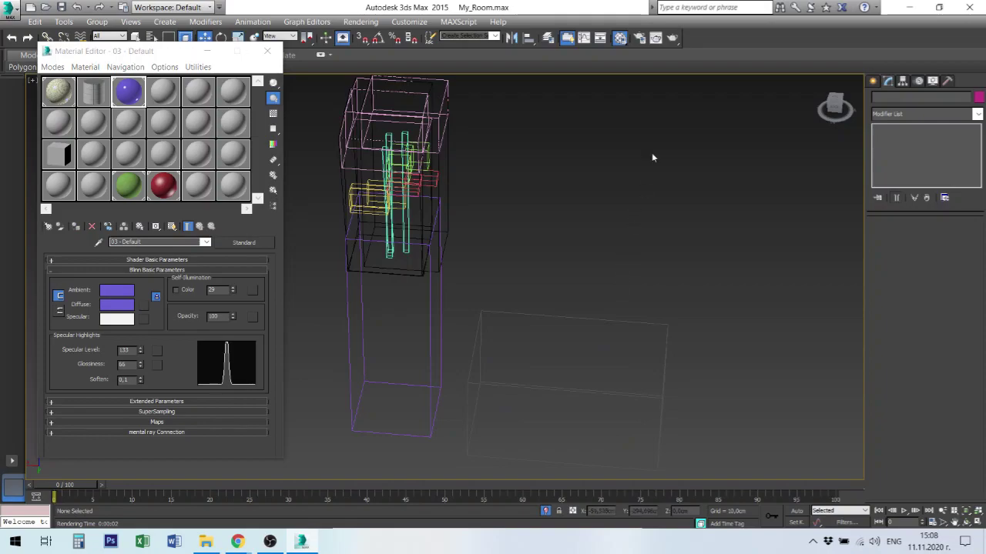
pyautogui.click(674, 44)
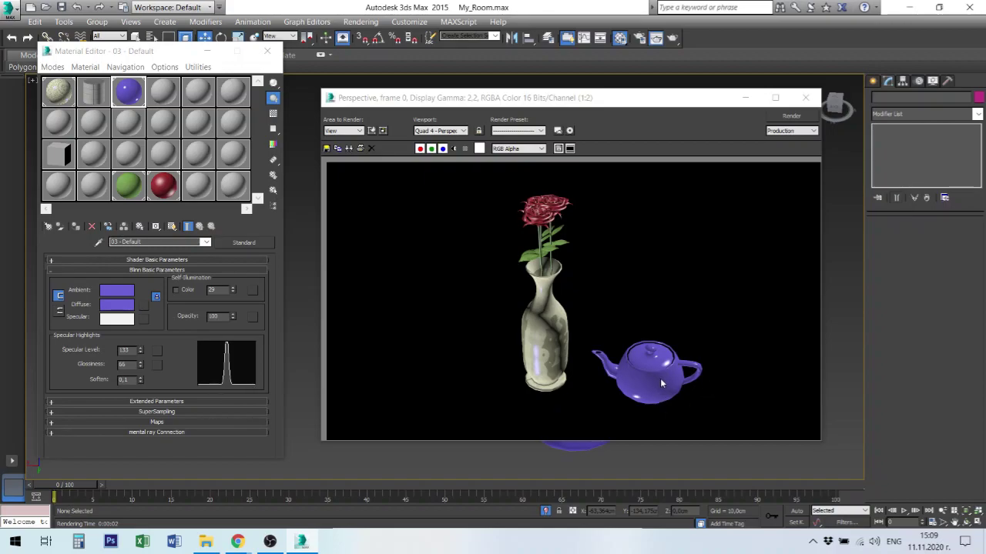
pyautogui.click(233, 288)
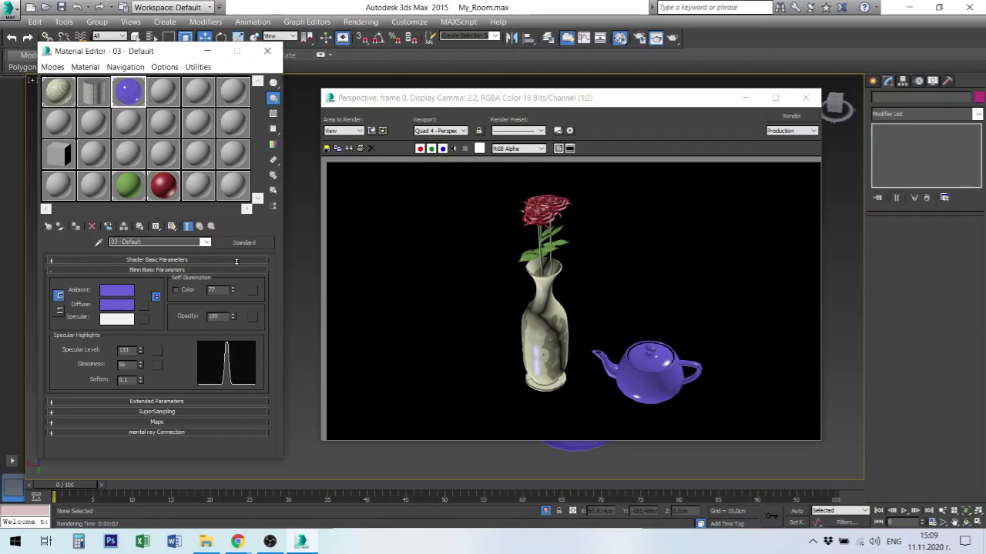
pyautogui.moveTo(241, 251); pyautogui.dragTo(245, 238)
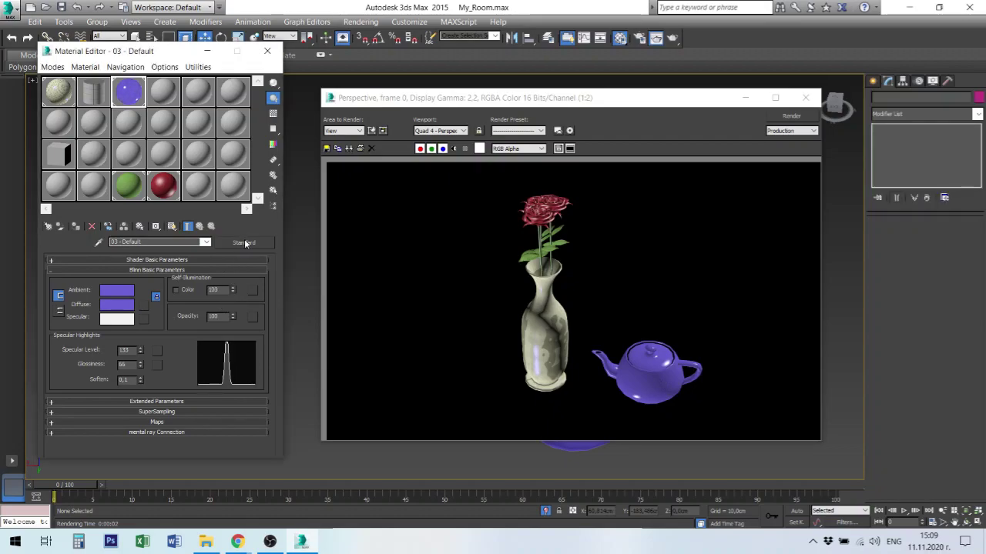
pyautogui.click(672, 37)
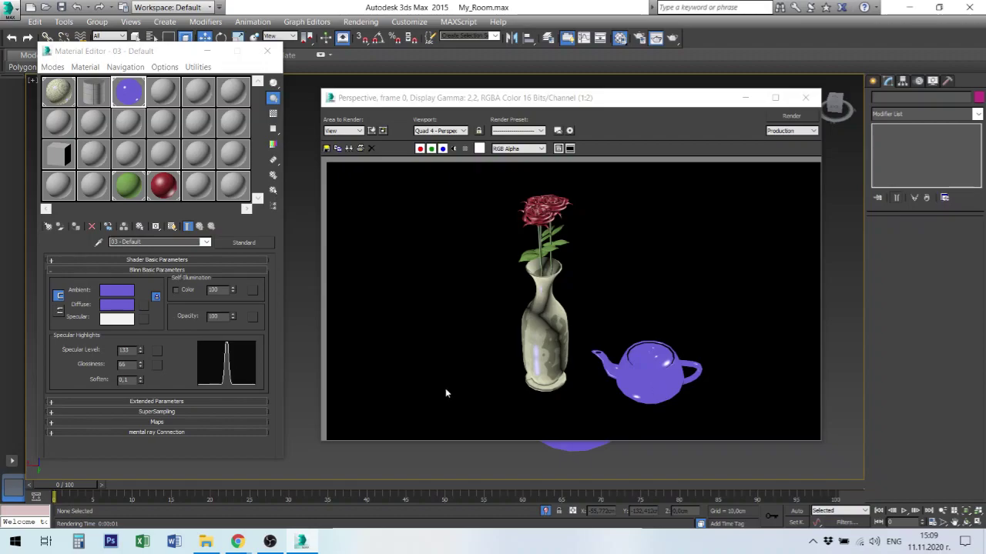
# Render the teapot with an orange self-illumination colour, then revert self-illumination to a numeric amount.
pyautogui.click(175, 290)
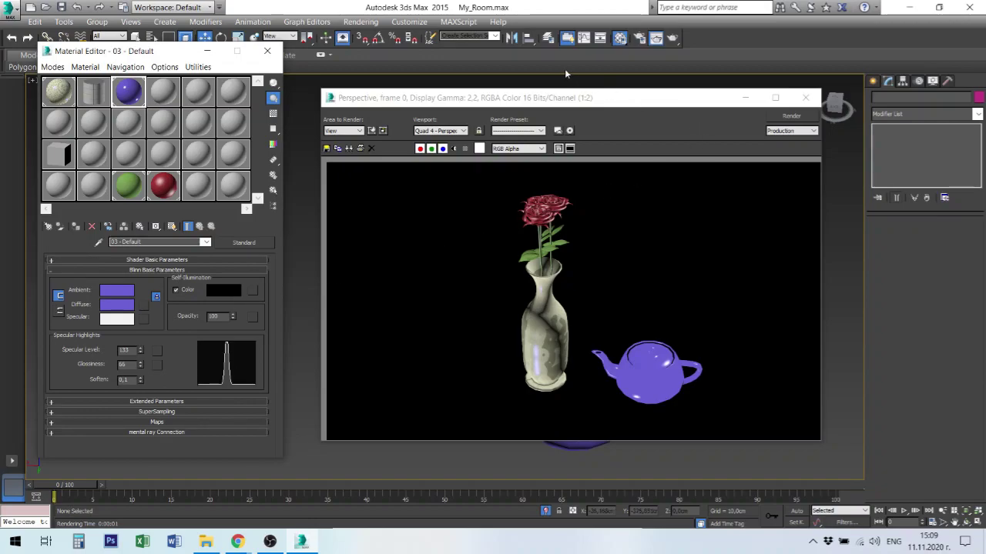
pyautogui.click(219, 293)
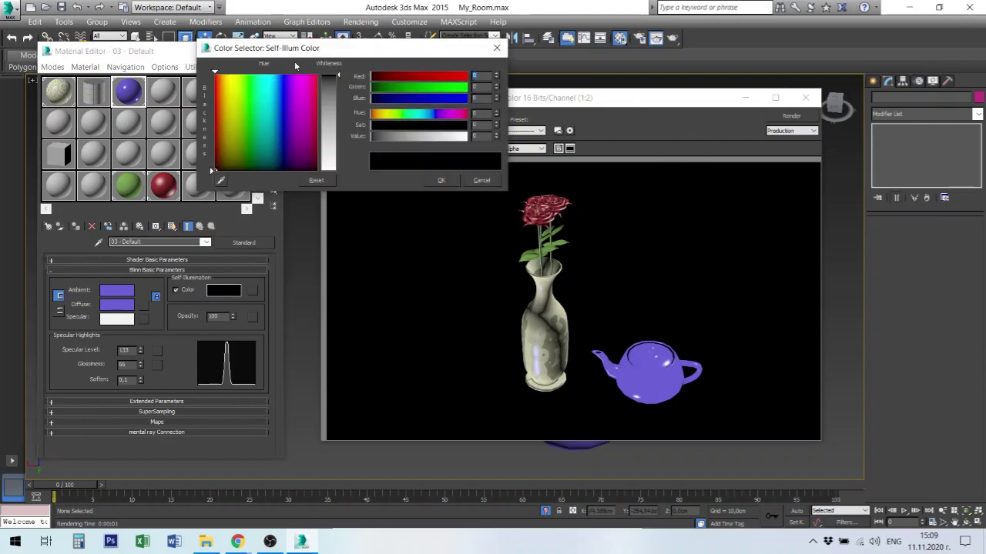
pyautogui.click(218, 94)
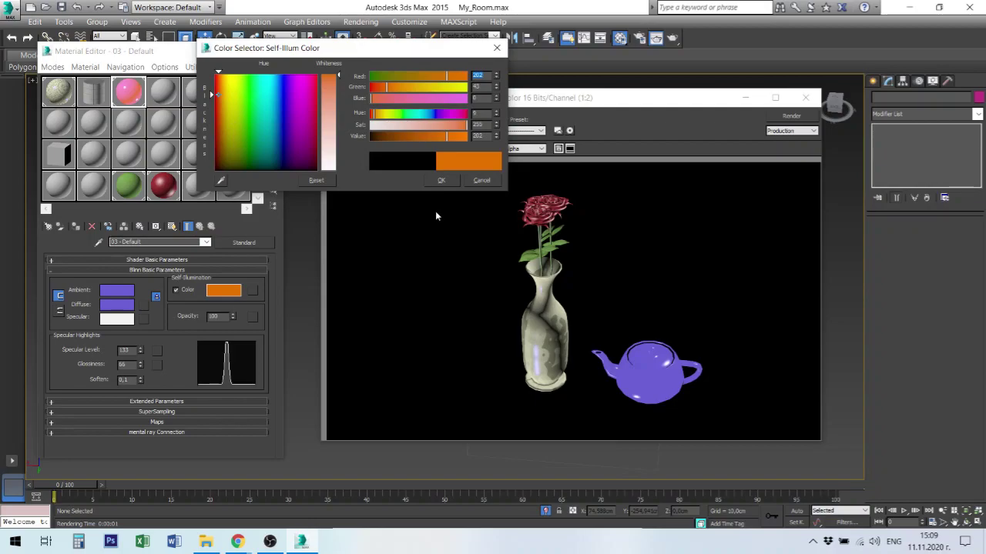
pyautogui.click(438, 180)
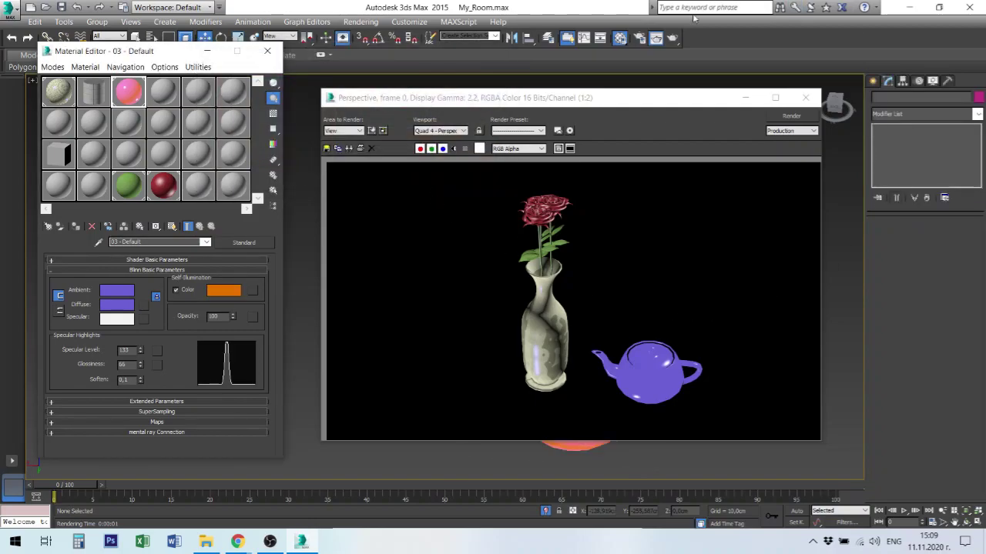
pyautogui.click(671, 38)
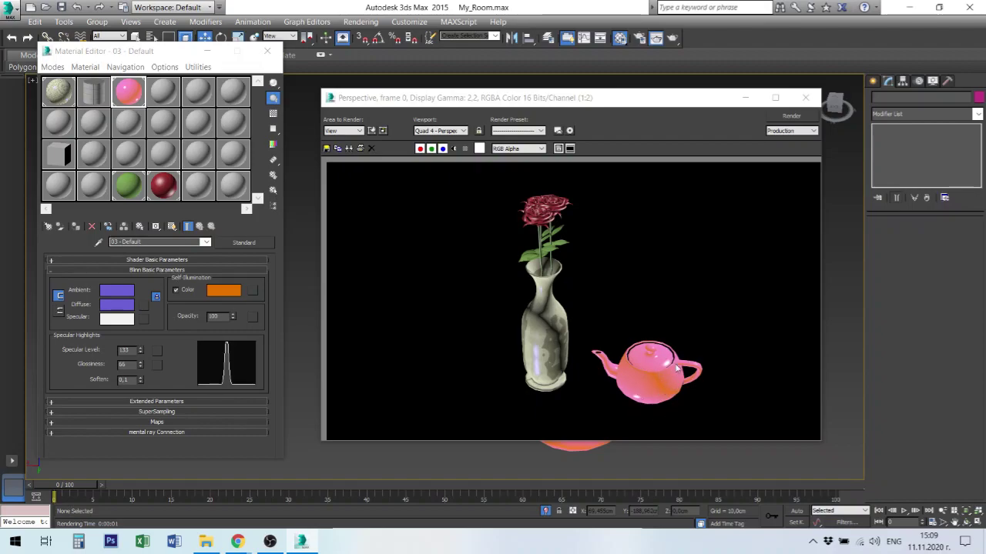
pyautogui.click(175, 291)
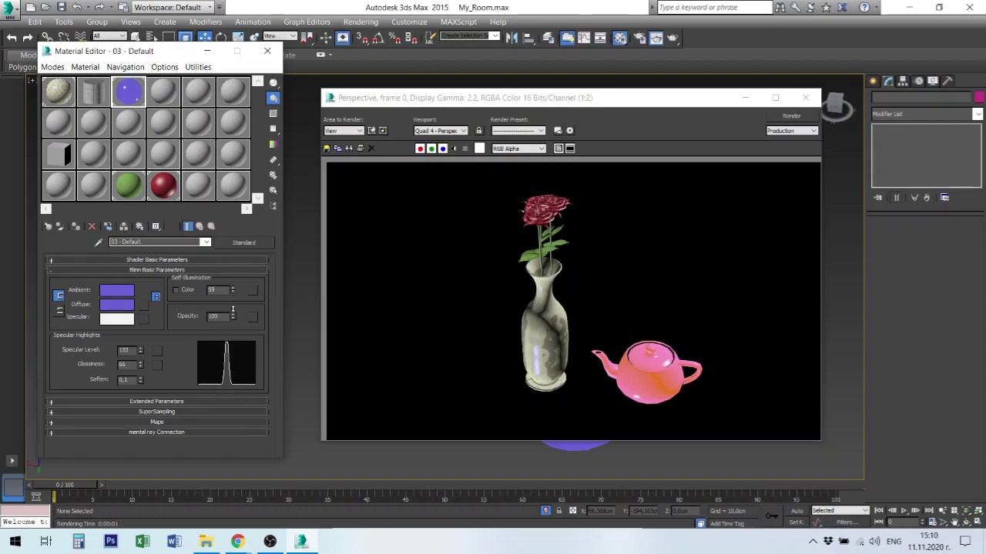
# Lower self-illumination to 0 without assigning a self-illumination map.
pyautogui.moveTo(234, 291)
pyautogui.mouseDown()
pyautogui.moveTo(232, 322)
pyautogui.moveTo(228, 295)
pyautogui.mouseUp()
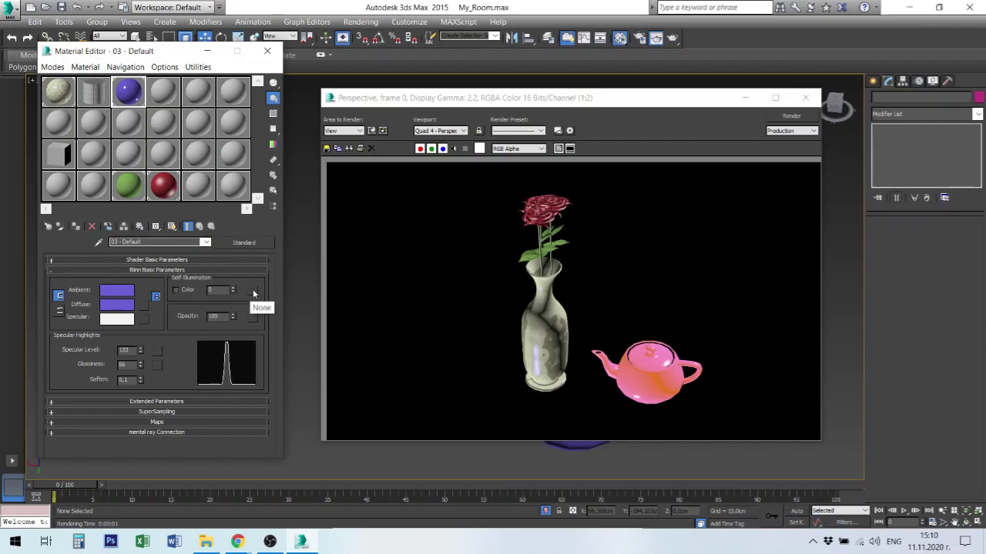
pyautogui.click(252, 288)
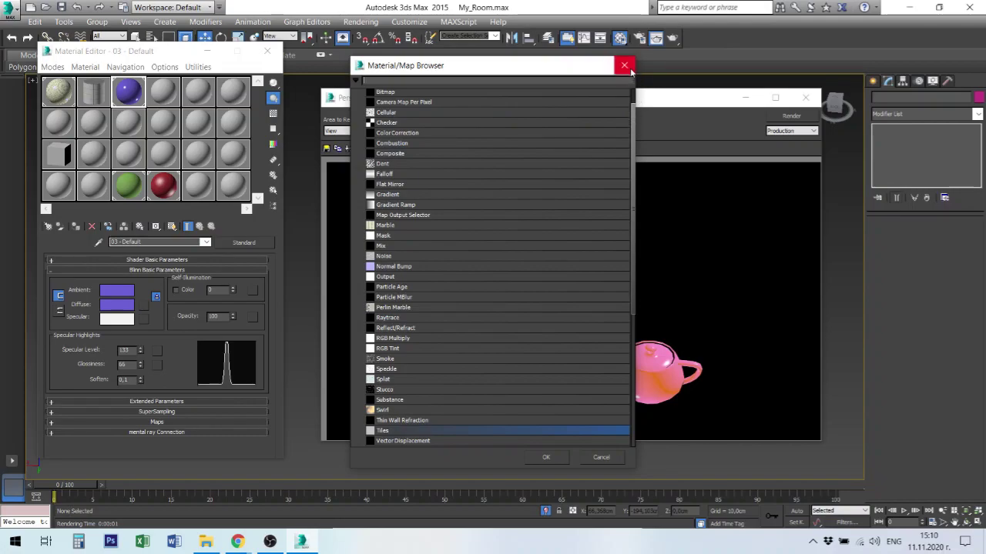
pyautogui.click(625, 67)
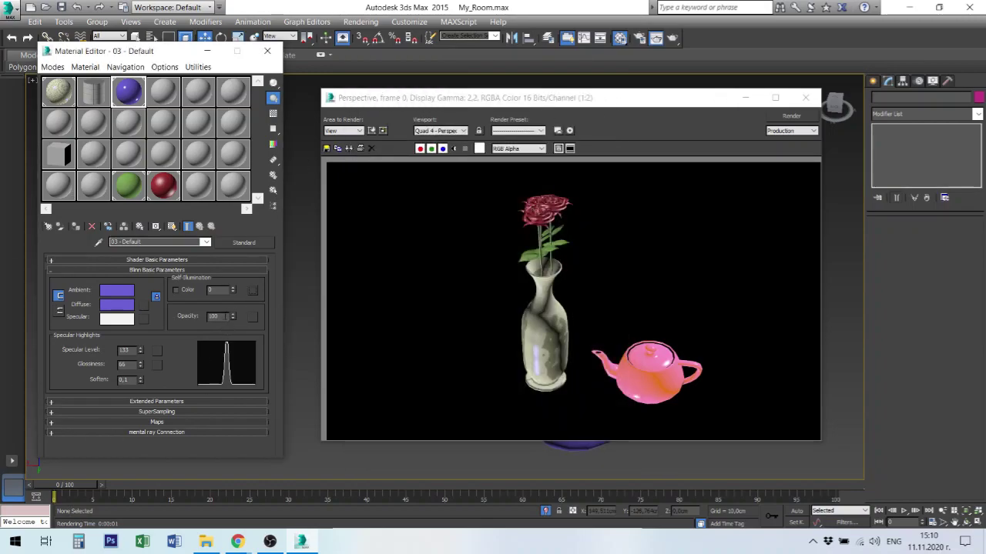
# Set the teapot material's opacity to 30, then to 20.
pyautogui.click(211, 316)
pyautogui.write('29')
pyautogui.press('Return')
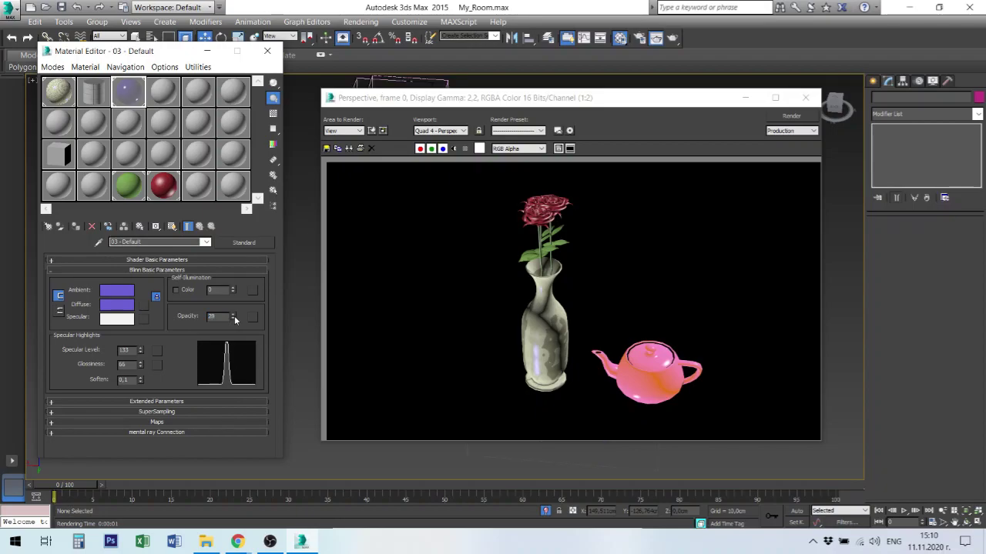
pyautogui.click(212, 316)
pyautogui.write('2')
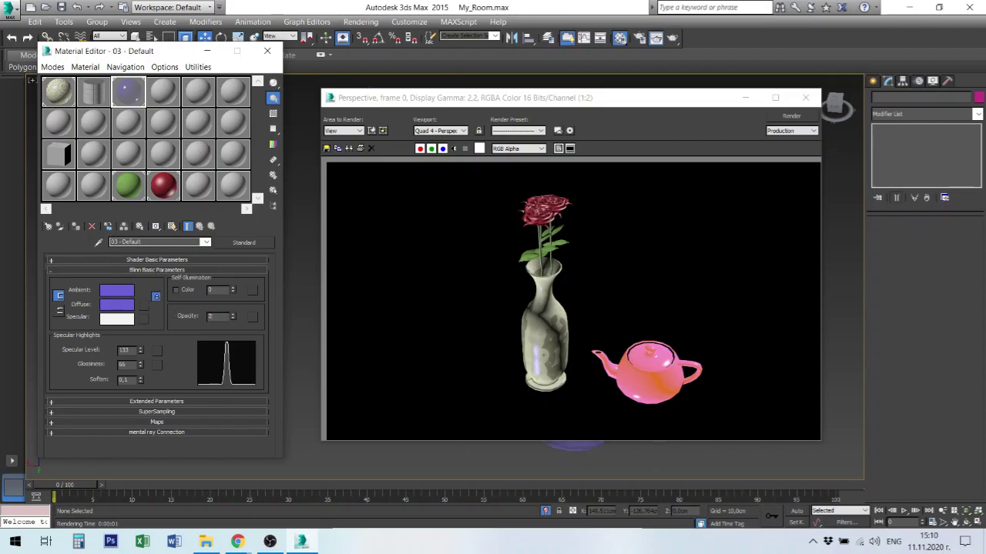
pyautogui.write('0')
pyautogui.press('Return')
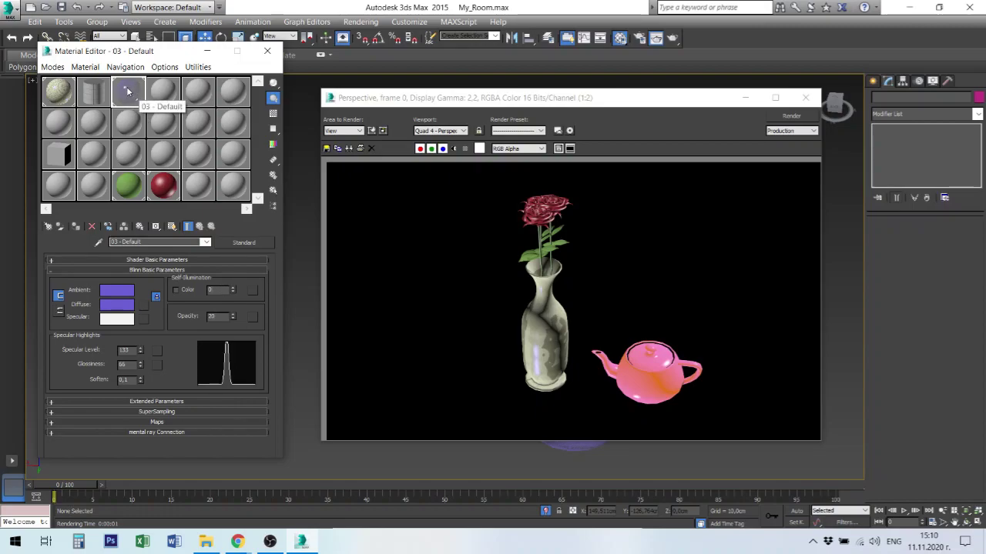
# Show the checkered preview background, raise opacity to about 43, and test-render.
pyautogui.click(273, 114)
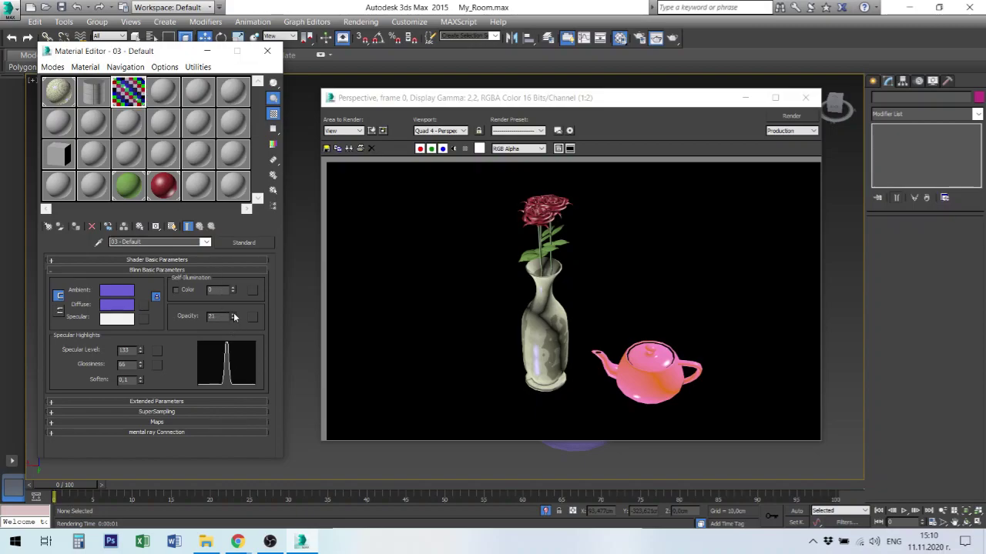
pyautogui.moveTo(233, 312); pyautogui.dragTo(233, 301)
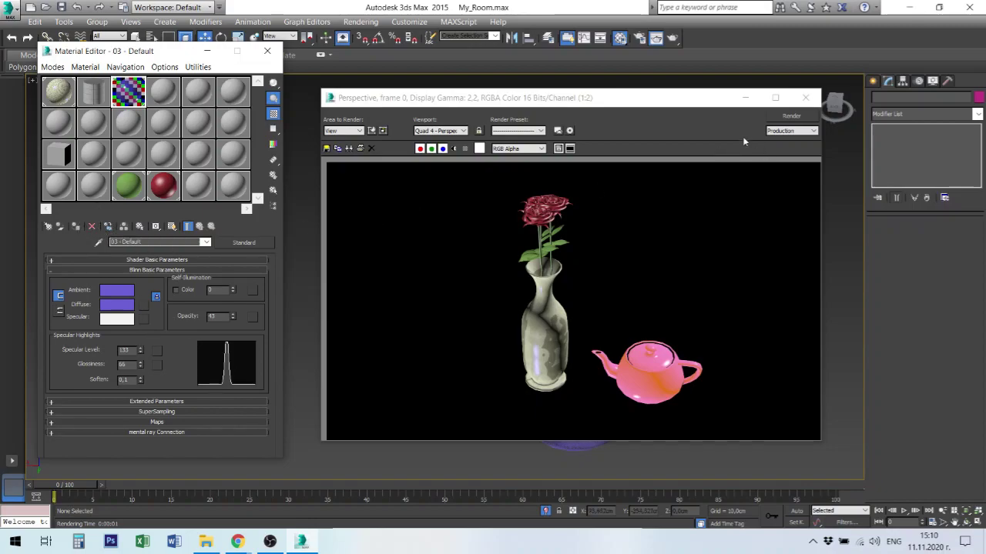
pyautogui.click(672, 37)
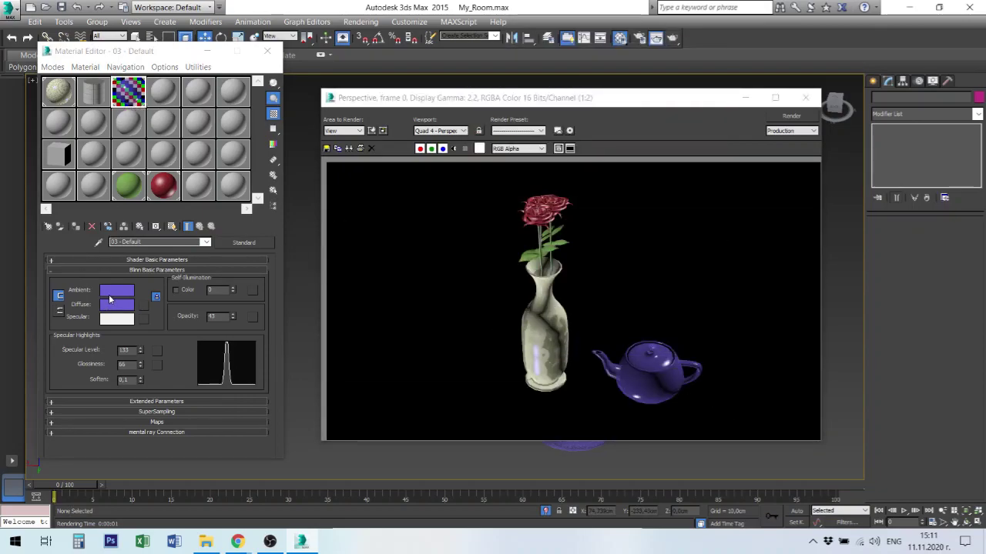
pyautogui.click(805, 101)
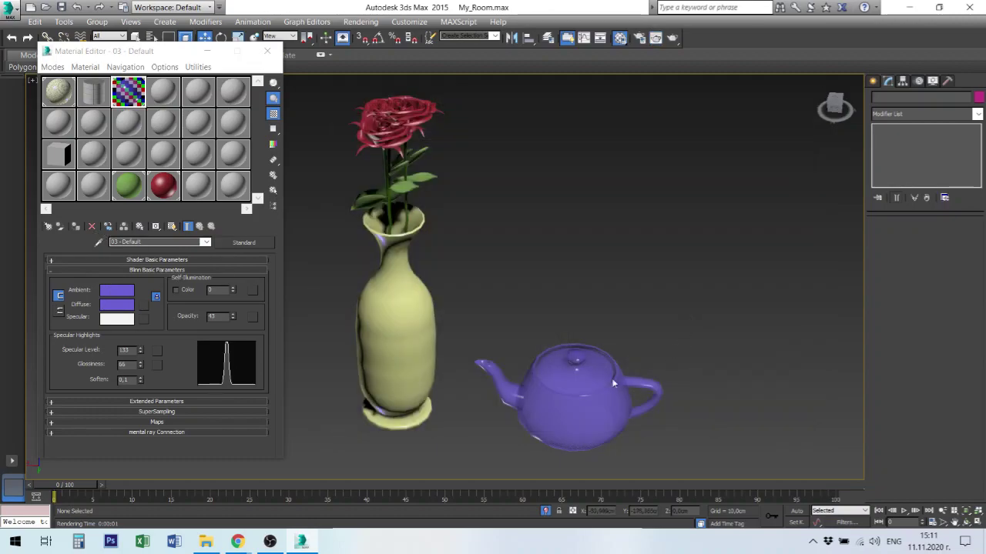
# Select the teapot, re-render, and frame it in the viewport.
pyautogui.click(577, 399)
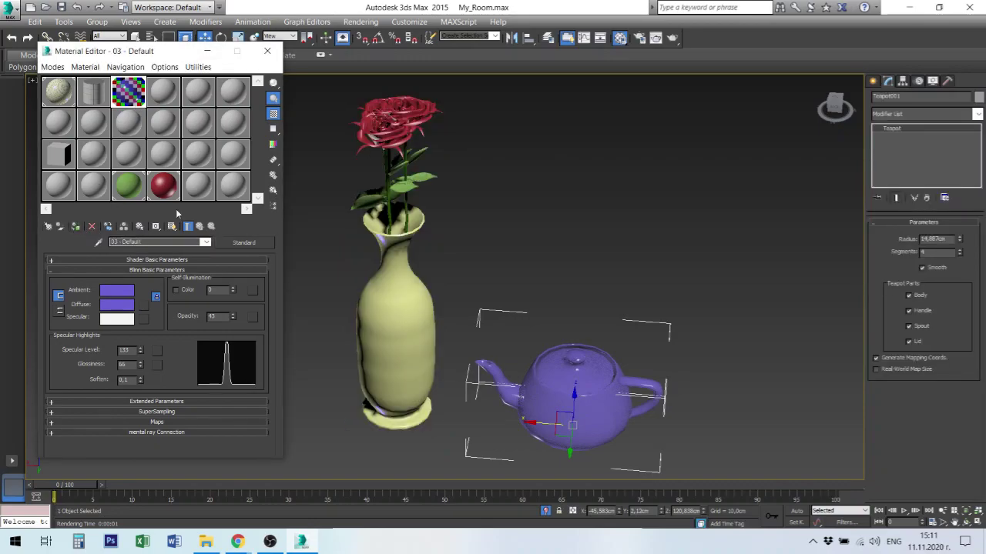
pyautogui.click(672, 37)
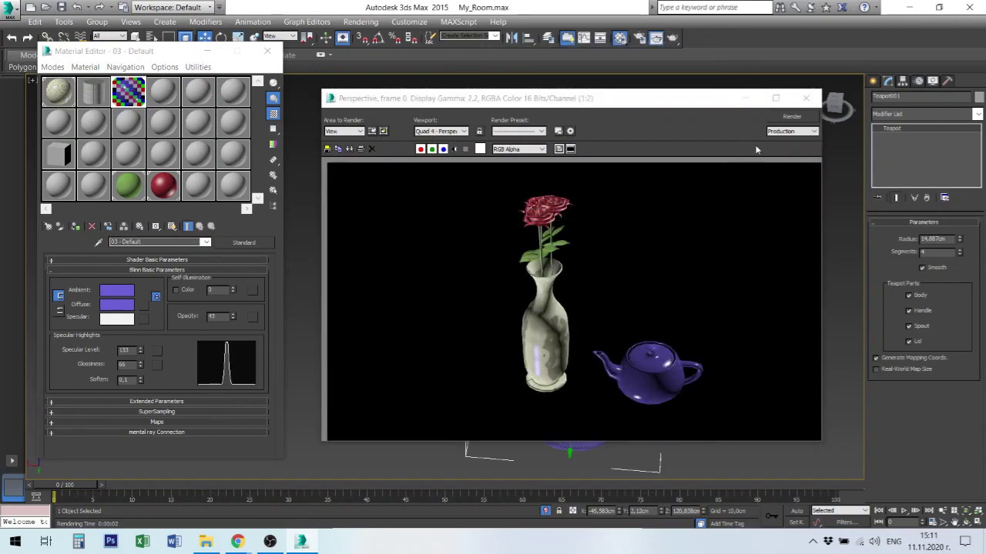
pyautogui.click(806, 98)
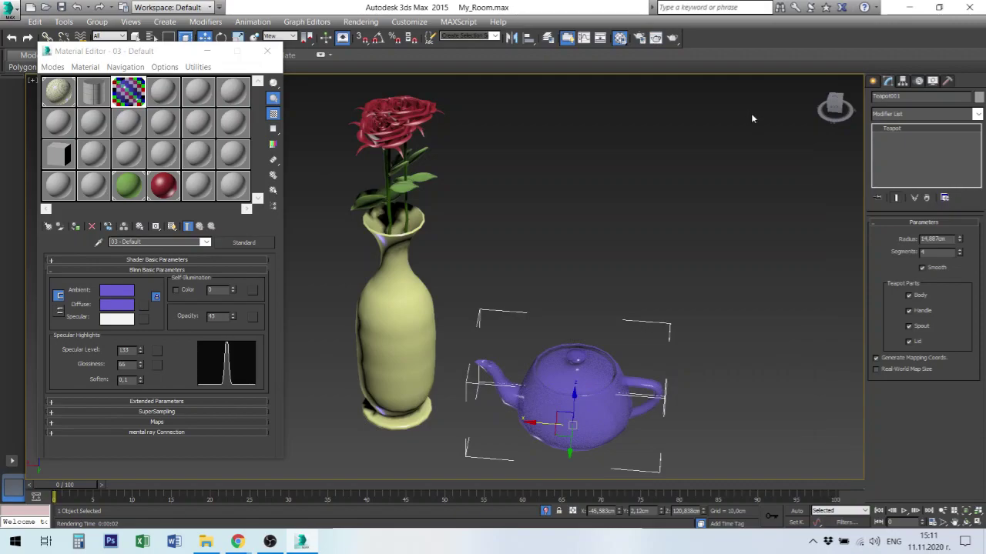
pyautogui.press('z')
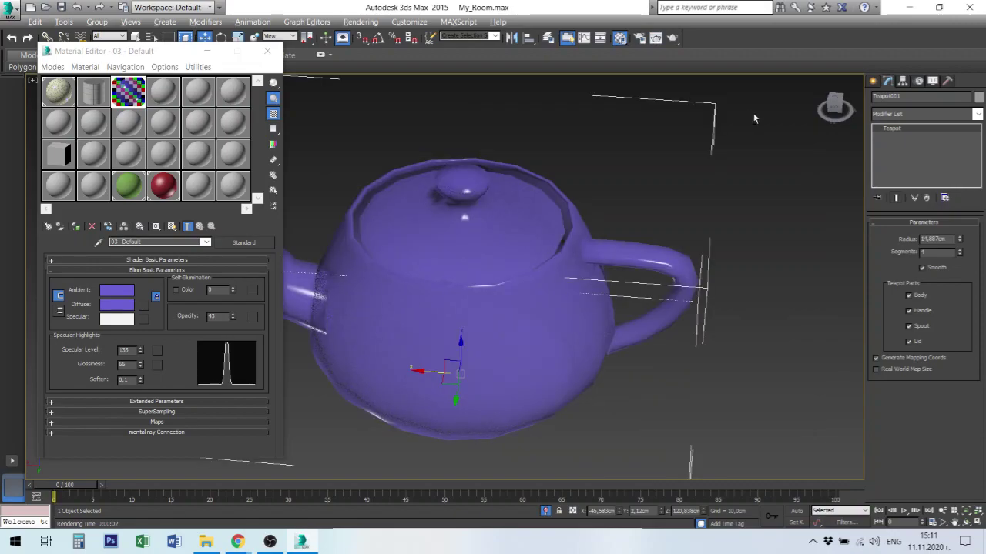
# Deselect, zoom out, end isolation to show the whole room, and render it.
pyautogui.click(781, 223)
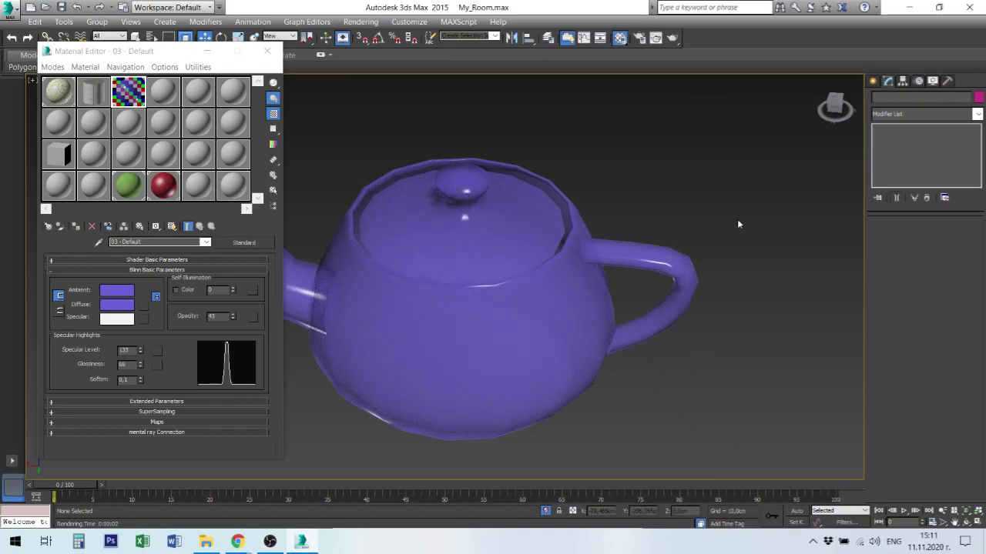
pyautogui.scroll(-3, 574, 203)
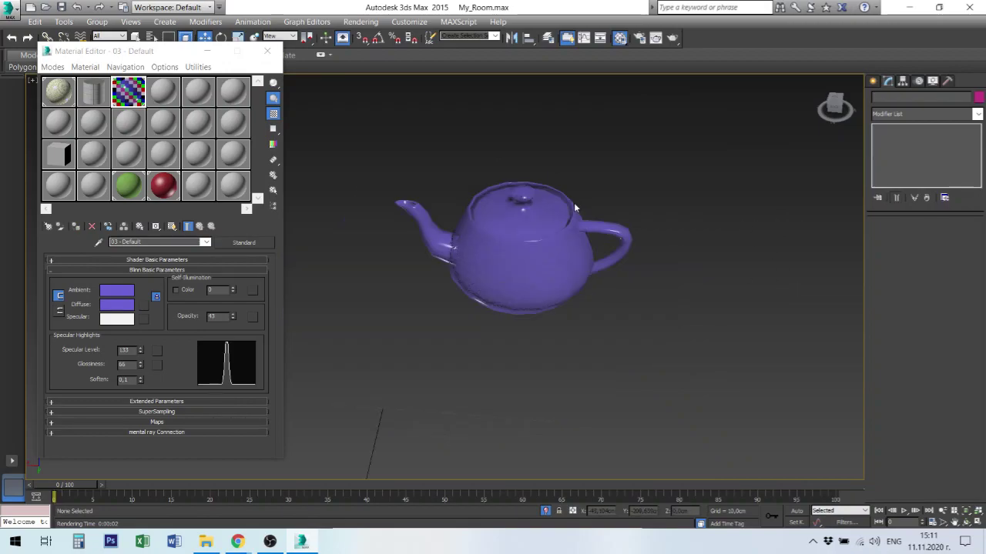
pyautogui.scroll(-2, 574, 202)
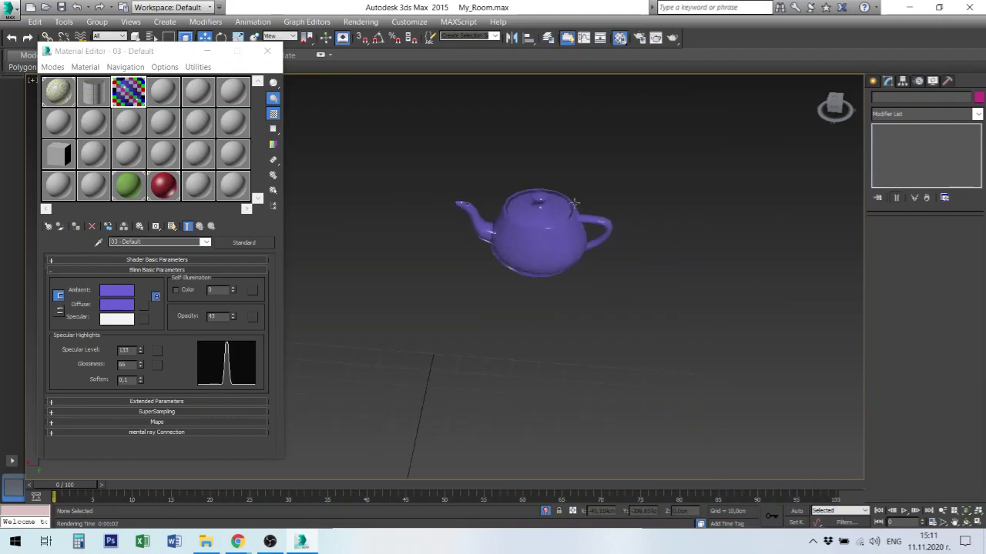
pyautogui.rightClick(675, 202)
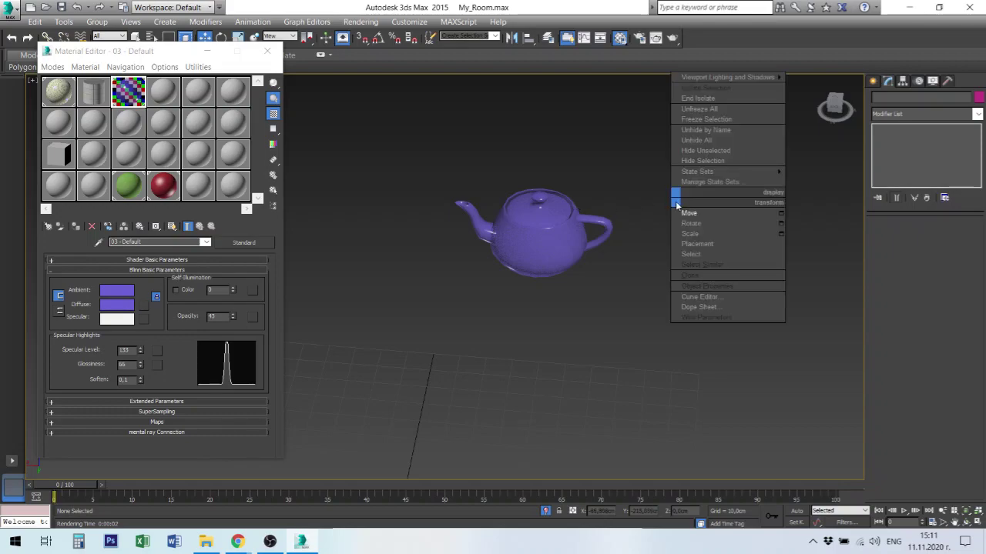
pyautogui.click(724, 99)
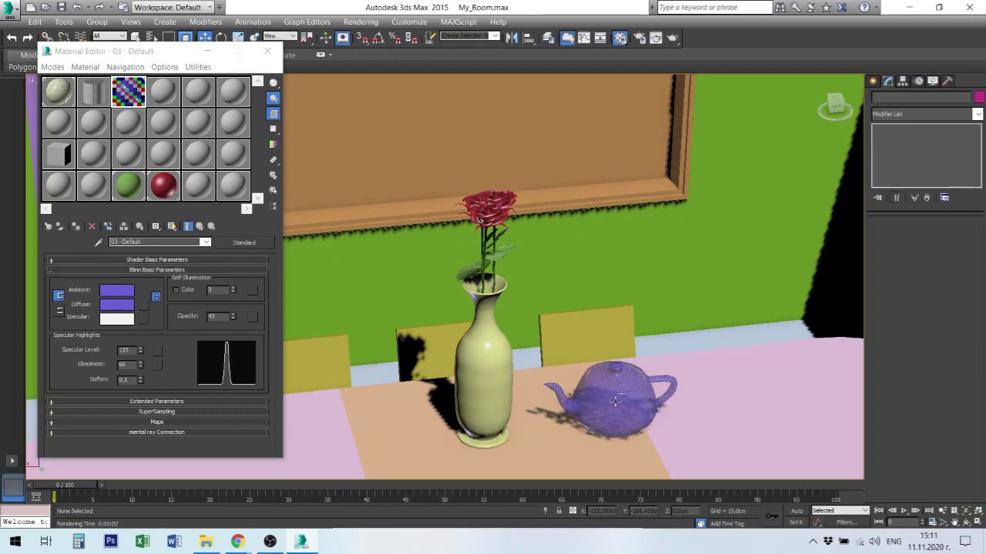
pyautogui.click(671, 39)
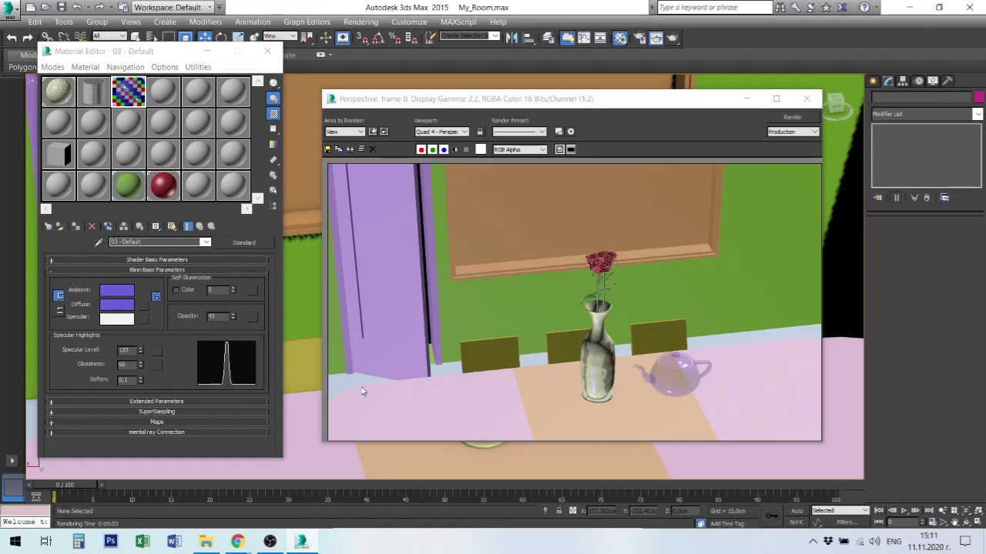
# Test-render at opacity 30, then restore the teapot material's opacity to 100.
pyautogui.click(158, 315)
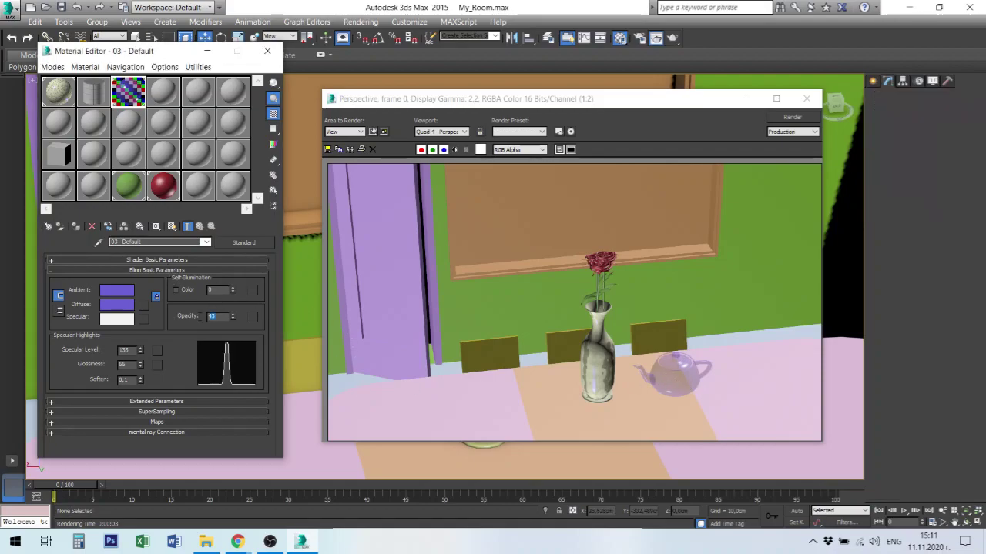
pyautogui.click(218, 316)
pyautogui.write('30')
pyautogui.press('Return')
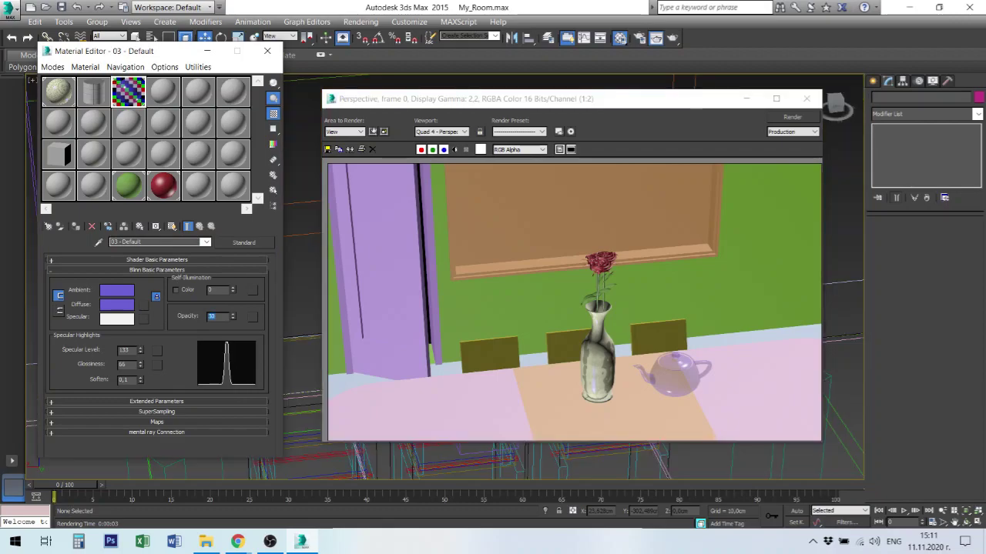
pyautogui.click(673, 38)
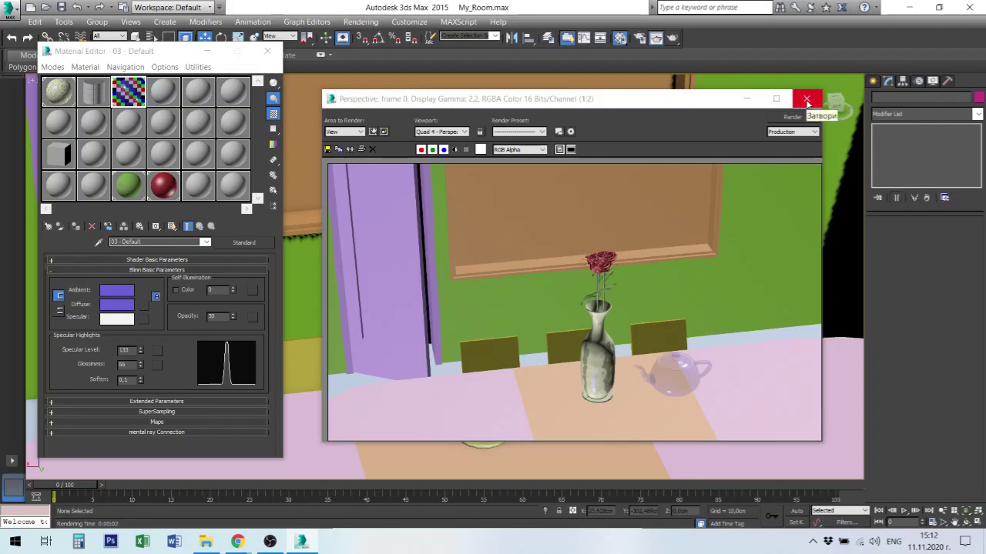
pyautogui.click(806, 101)
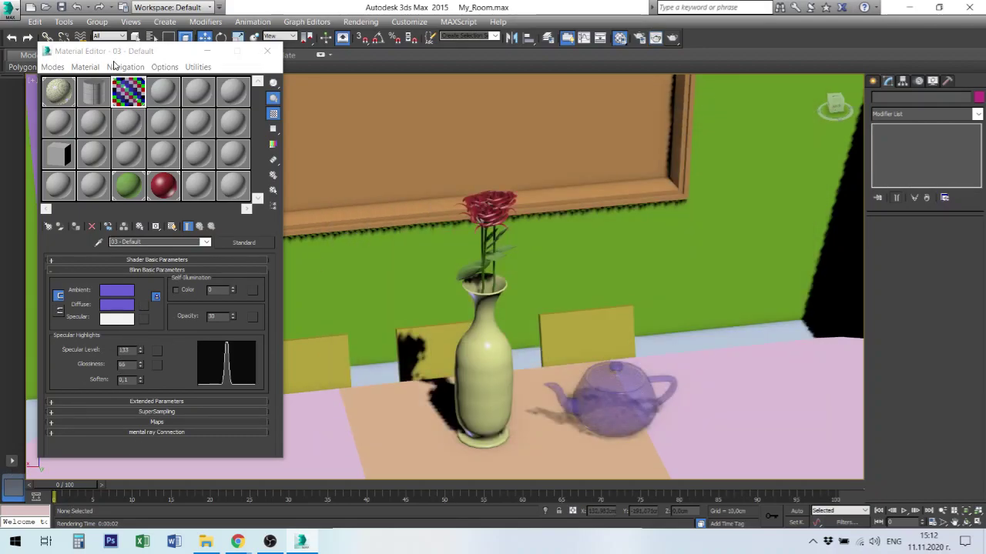
pyautogui.click(214, 317)
pyautogui.write('100')
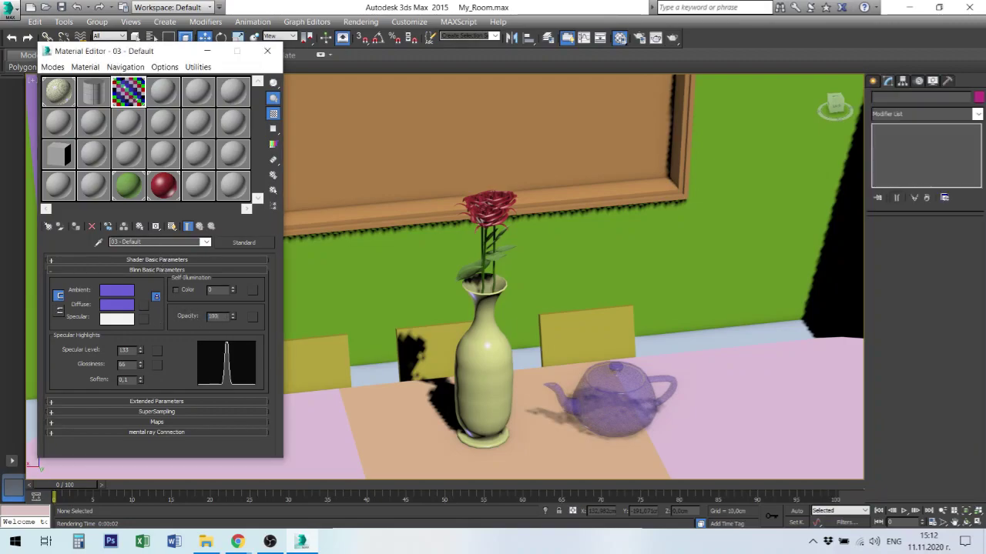
pyautogui.press('Return')
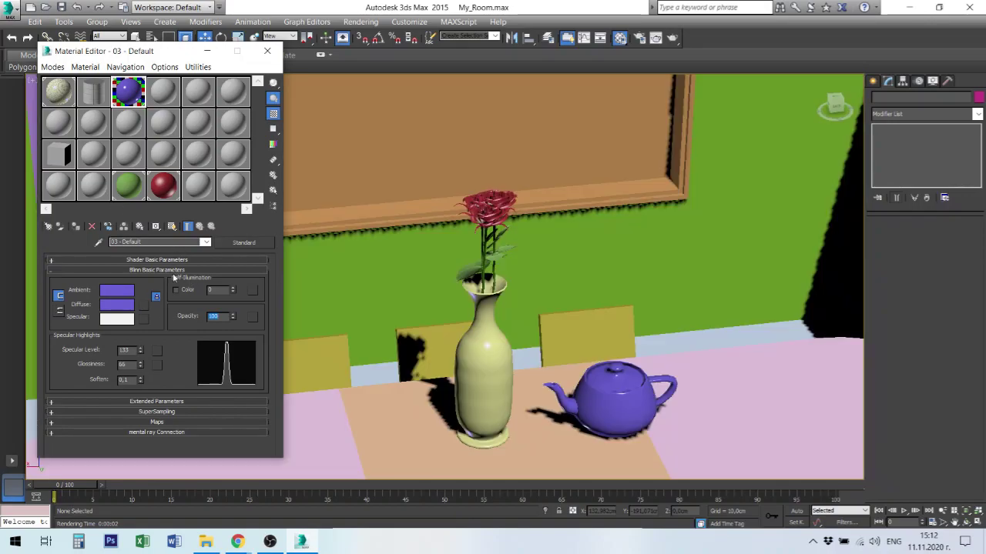
# Map the BARK5.jpg bitmap to the teapot's diffuse colour and render the bark-textured teapot.
pyautogui.click(158, 422)
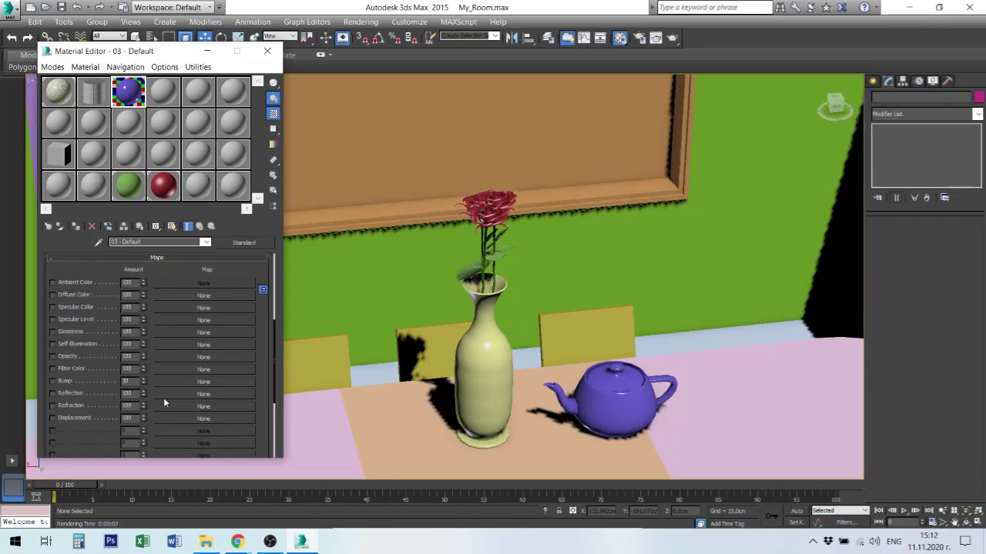
pyautogui.click(209, 295)
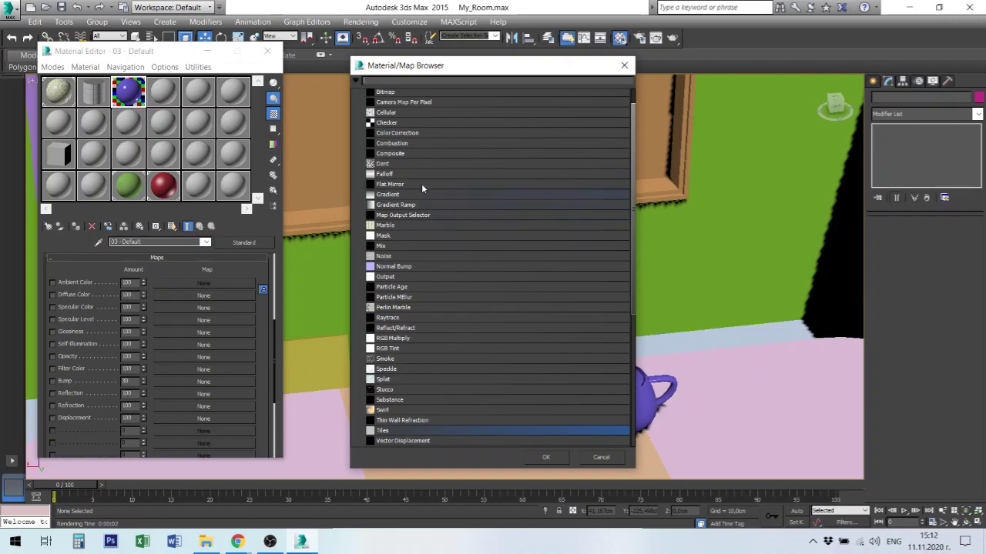
pyautogui.doubleClick(386, 91)
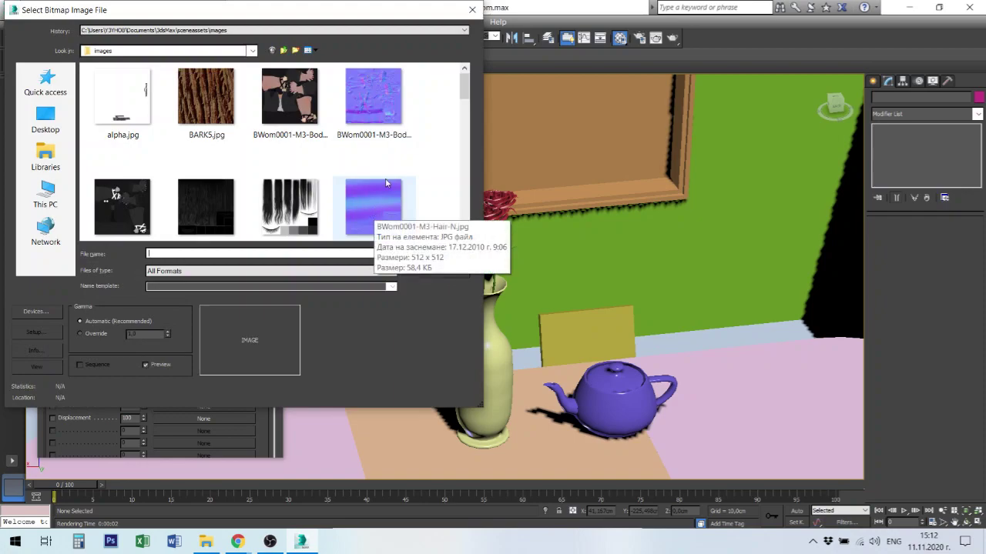
pyautogui.moveTo(206, 97)
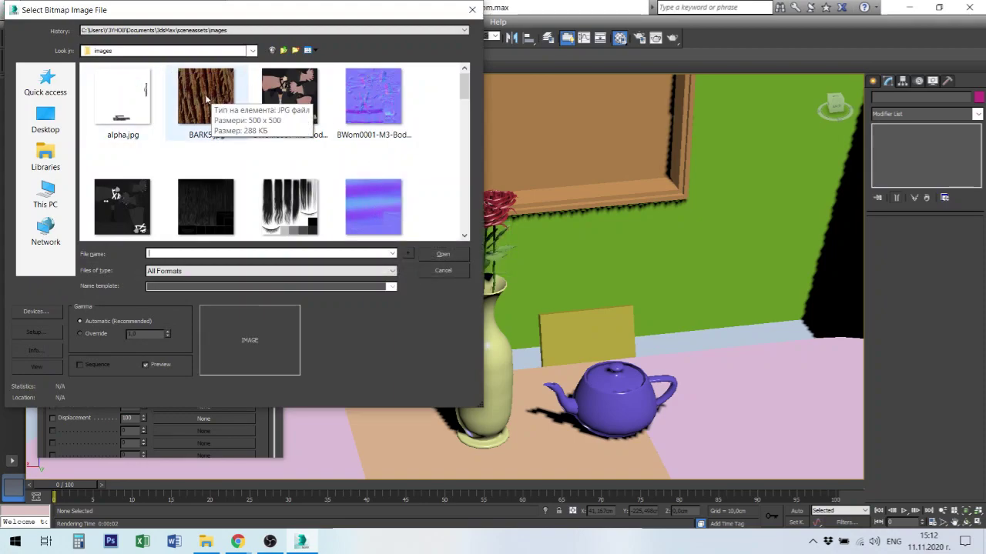
pyautogui.doubleClick(206, 98)
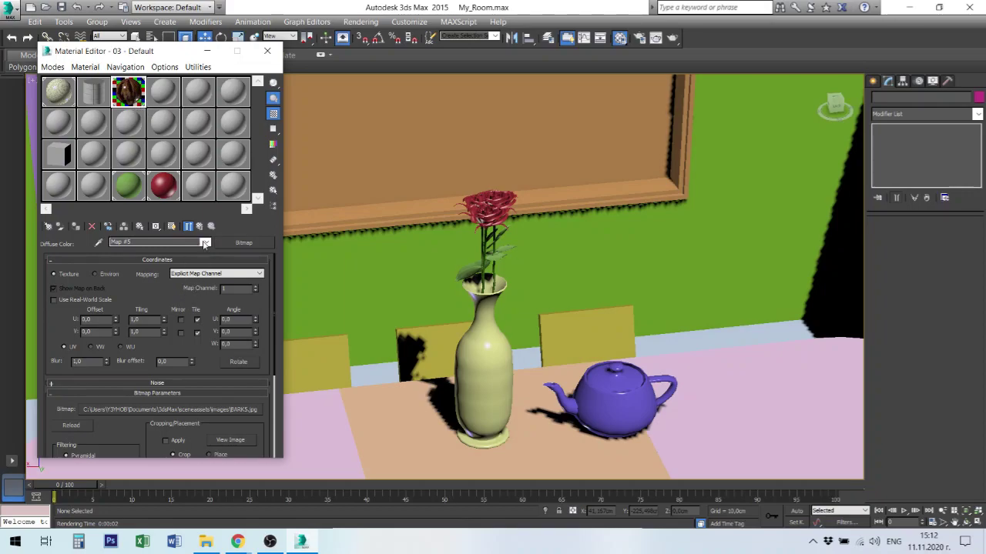
pyautogui.click(673, 38)
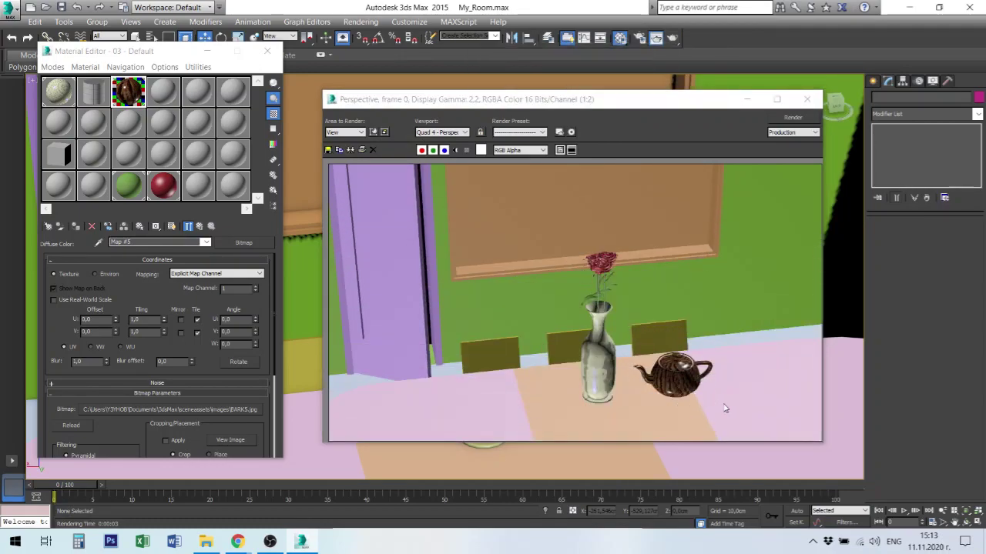
# Orbit to see the teapot beside the vase, render, and return to 03 - Default's map list.
pyautogui.click(811, 101)
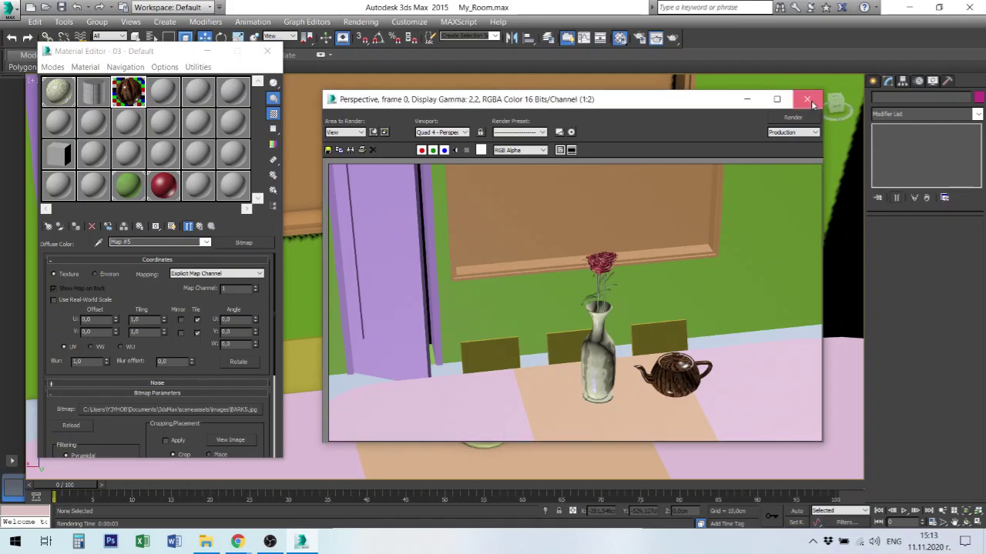
pyautogui.click(807, 100)
pyautogui.scroll(5, 642, 420)
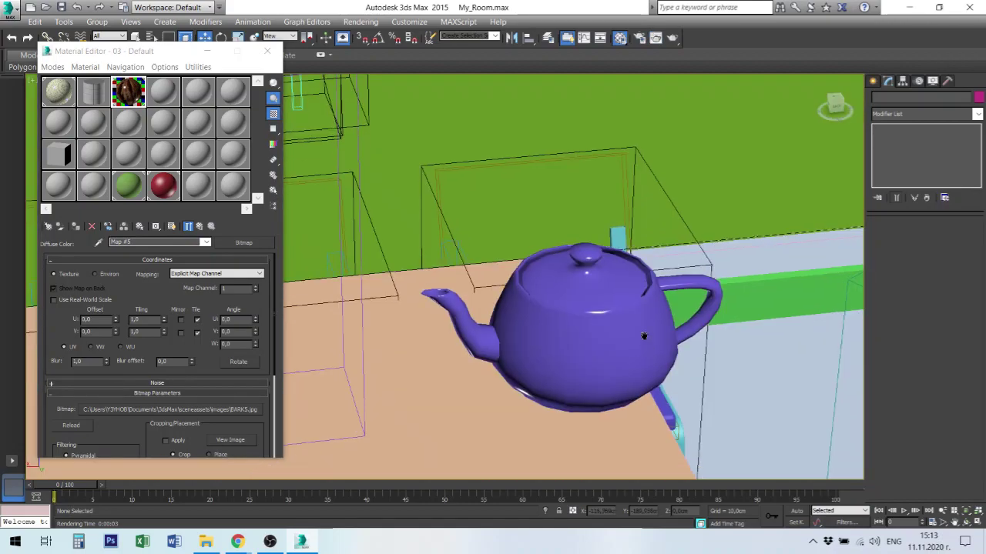
pyautogui.moveTo(643, 337)
pyautogui.keyDown('alt'); pyautogui.mouseDown(button='middle')
pyautogui.moveTo(608, 282)
pyautogui.moveTo(693, 322)
pyautogui.moveTo(713, 422)
pyautogui.moveTo(704, 420)
pyautogui.mouseUp(button='middle'); pyautogui.keyUp('alt')
pyautogui.click(673, 38)
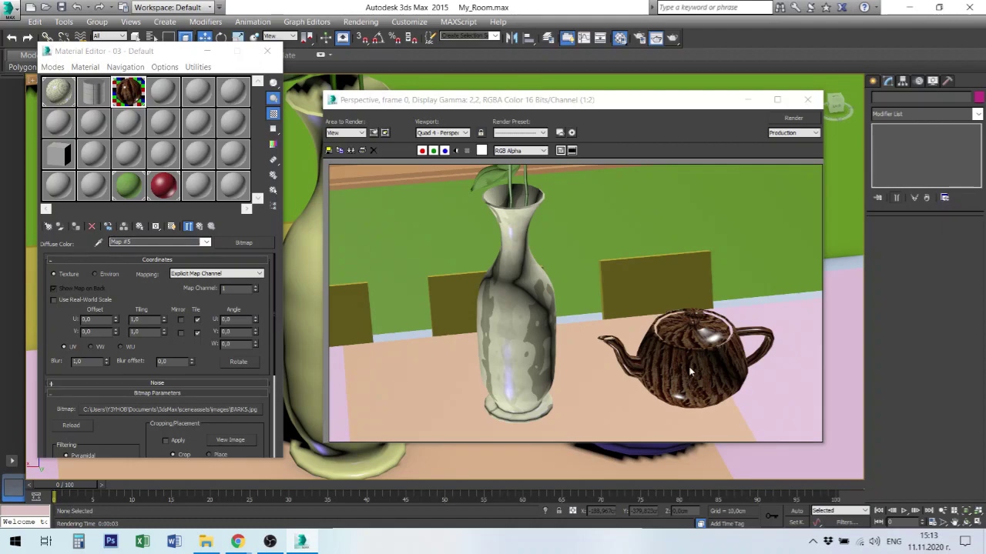
pyautogui.click(204, 242)
pyautogui.click(174, 252)
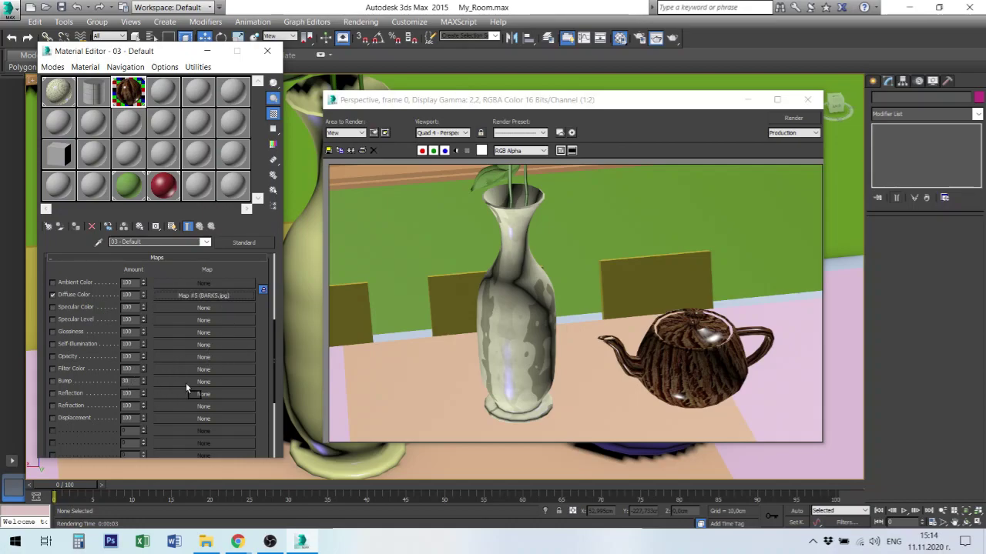
# Instance the BARK5.jpg map into the Bump slot, render, then disable the diffuse map and re-render.
pyautogui.moveTo(131, 380); pyautogui.dragTo(204, 384)
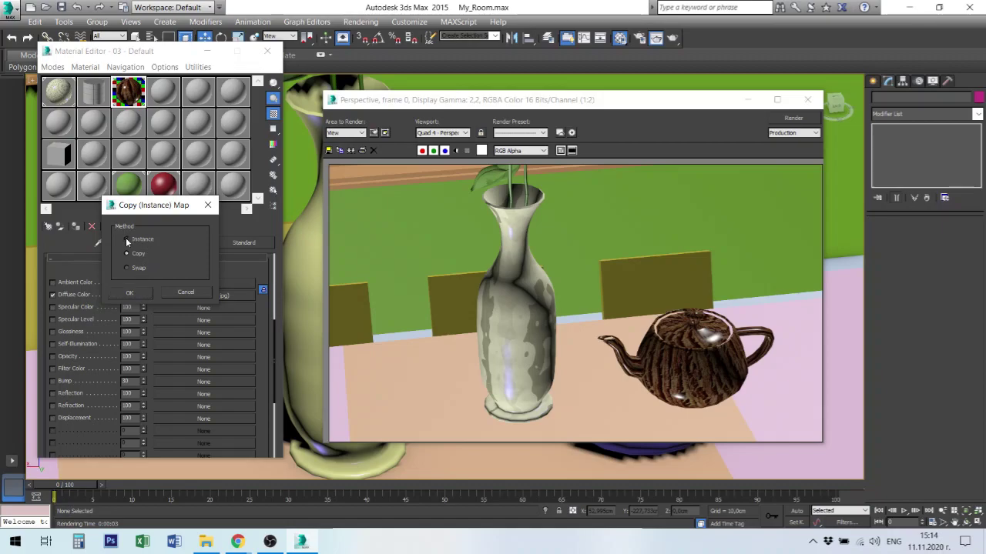
pyautogui.click(131, 293)
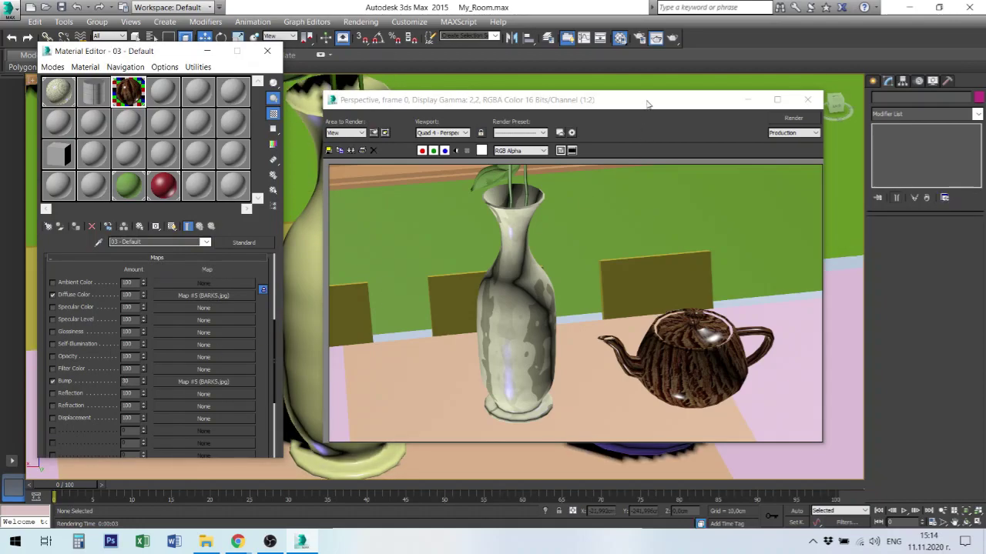
pyautogui.moveTo(646, 103)
pyautogui.mouseDown()
pyautogui.moveTo(155, 136)
pyautogui.moveTo(651, 92)
pyautogui.mouseUp()
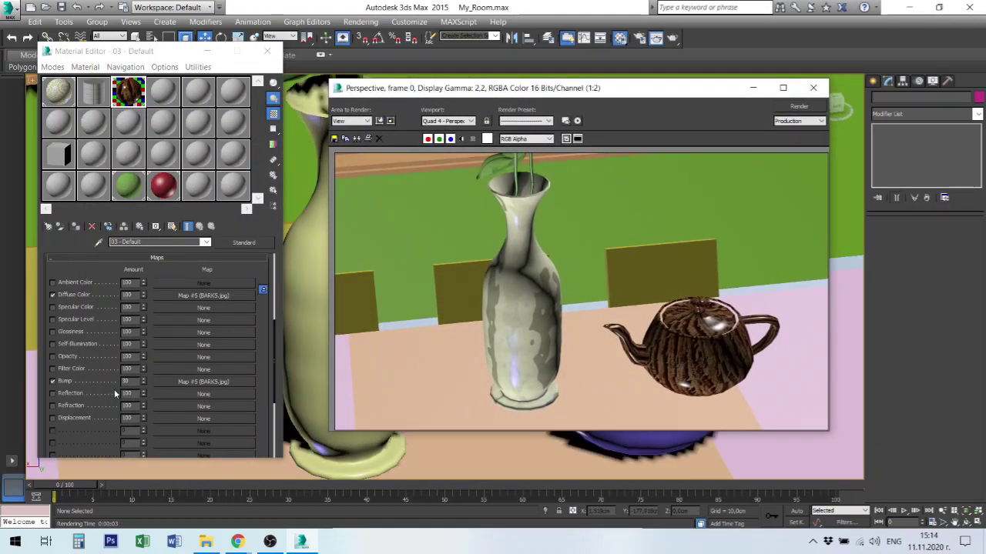
pyautogui.click(677, 39)
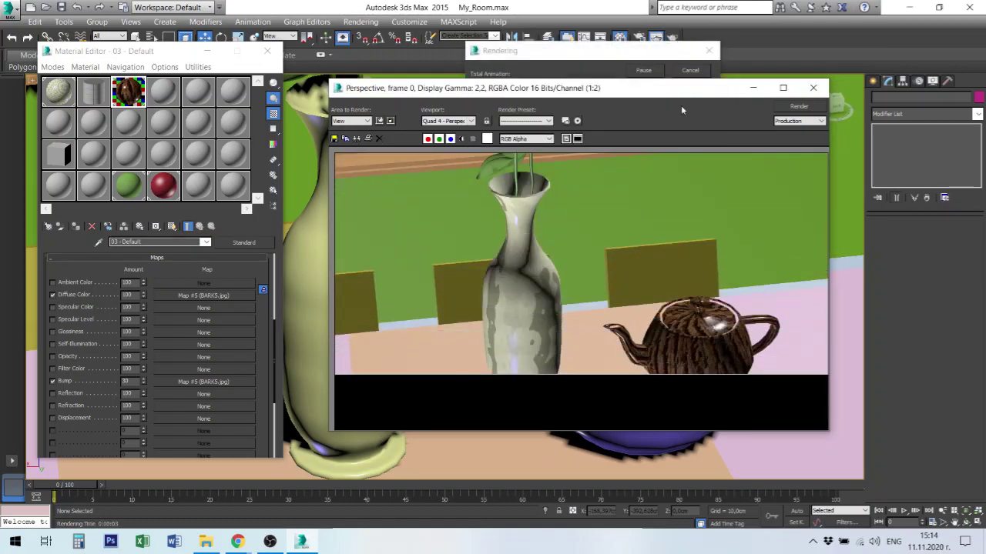
pyautogui.click(52, 295)
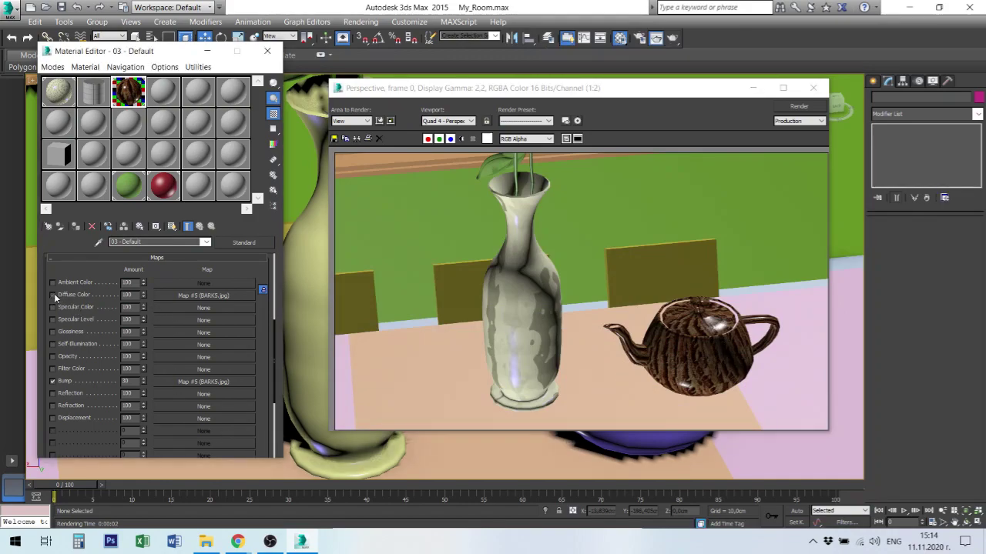
pyautogui.click(673, 40)
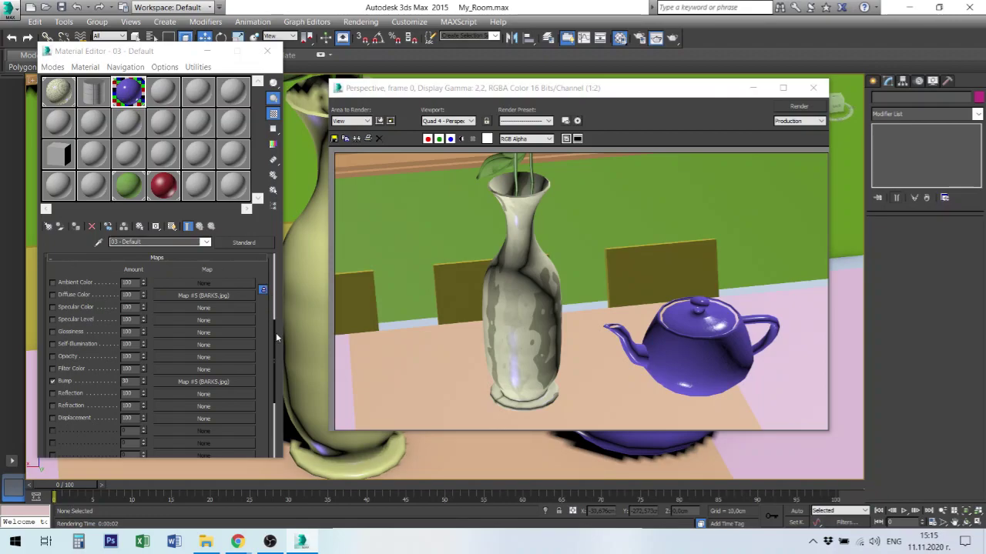
# Change the teapot's Blinn Ambient colour to a pale lavender-grey and re-render.
pyautogui.moveTo(274, 330); pyautogui.dragTo(275, 256)
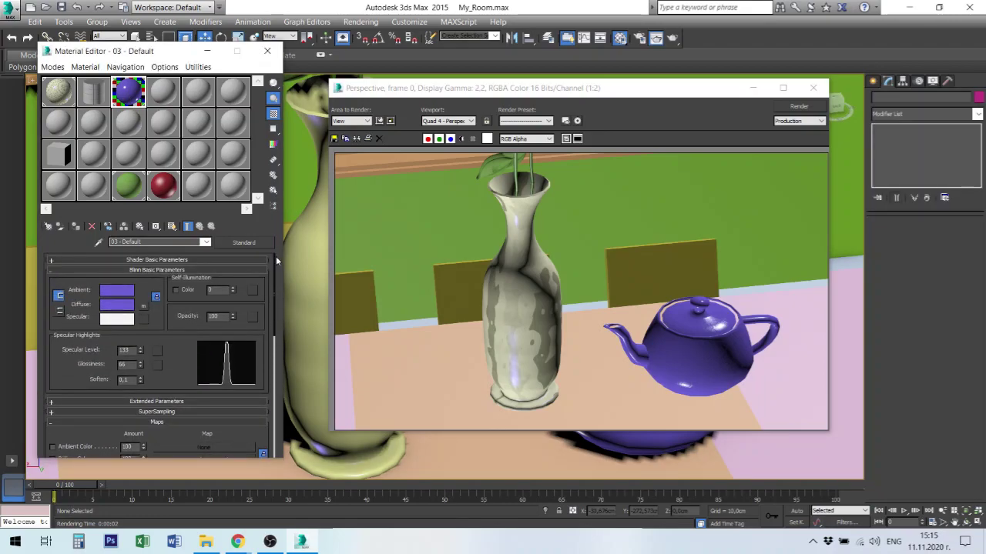
pyautogui.click(120, 295)
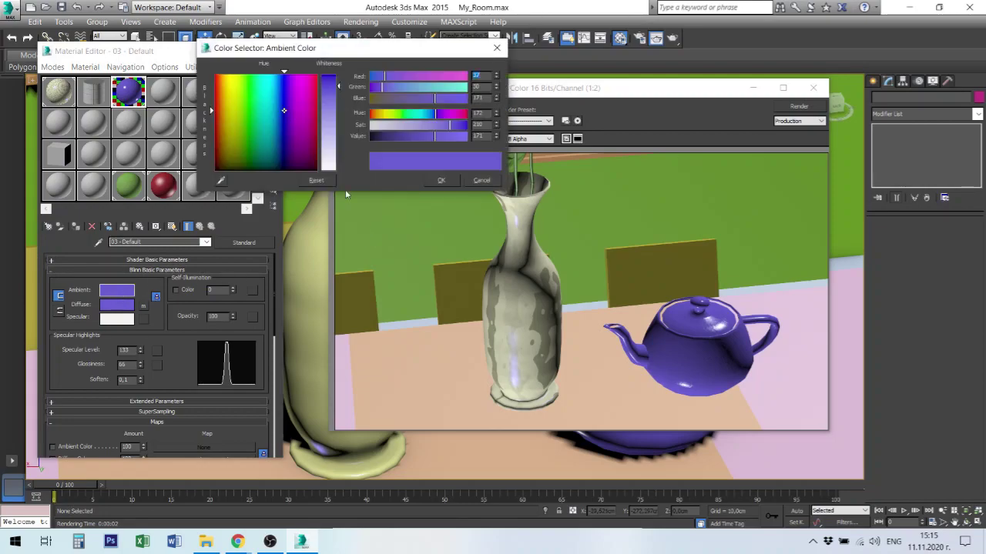
pyautogui.click(333, 161)
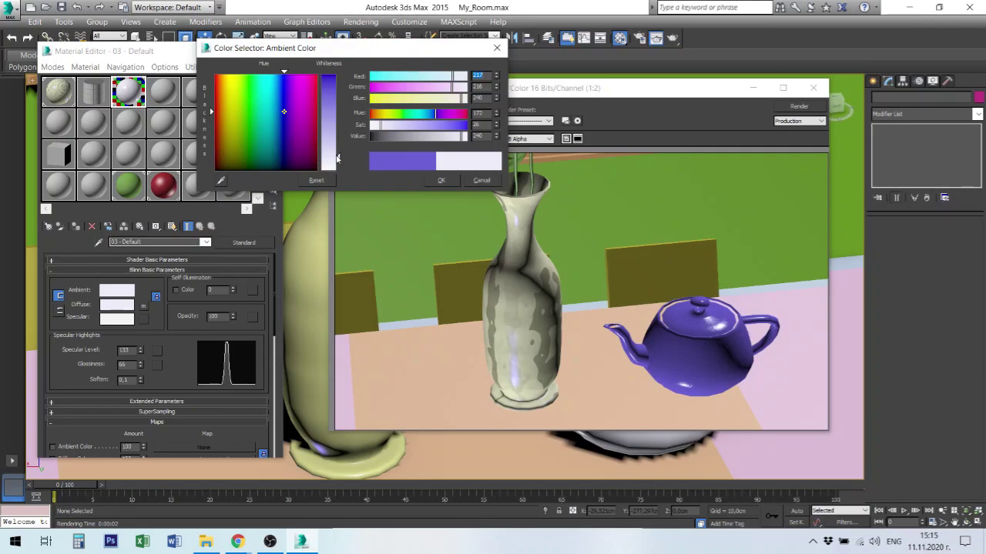
pyautogui.moveTo(337, 157); pyautogui.dragTo(336, 145)
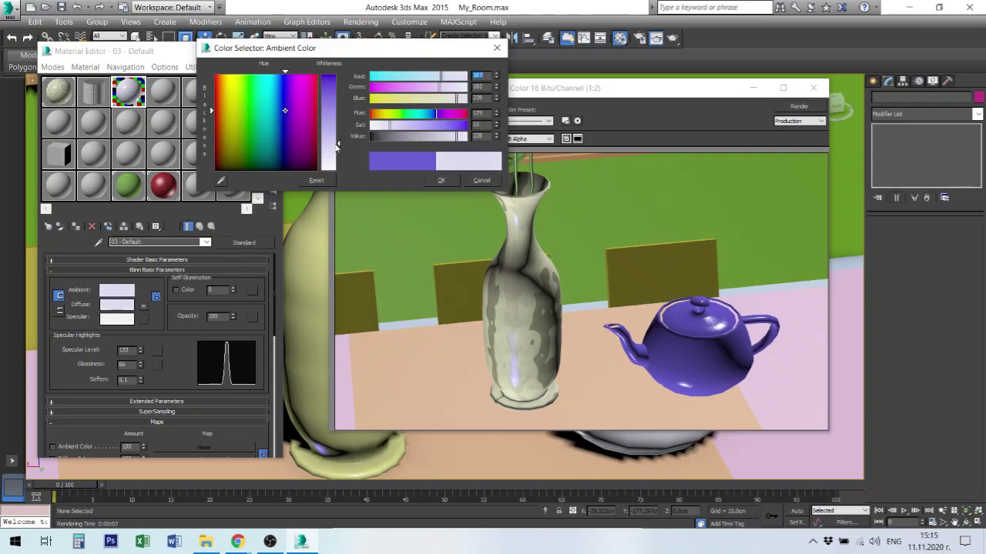
pyautogui.moveTo(461, 138); pyautogui.dragTo(444, 138)
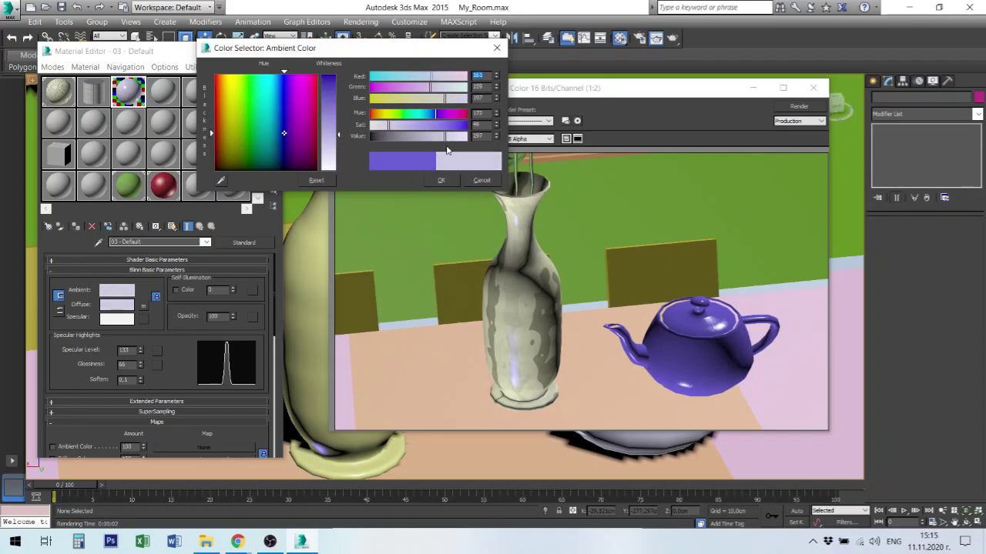
pyautogui.click(442, 180)
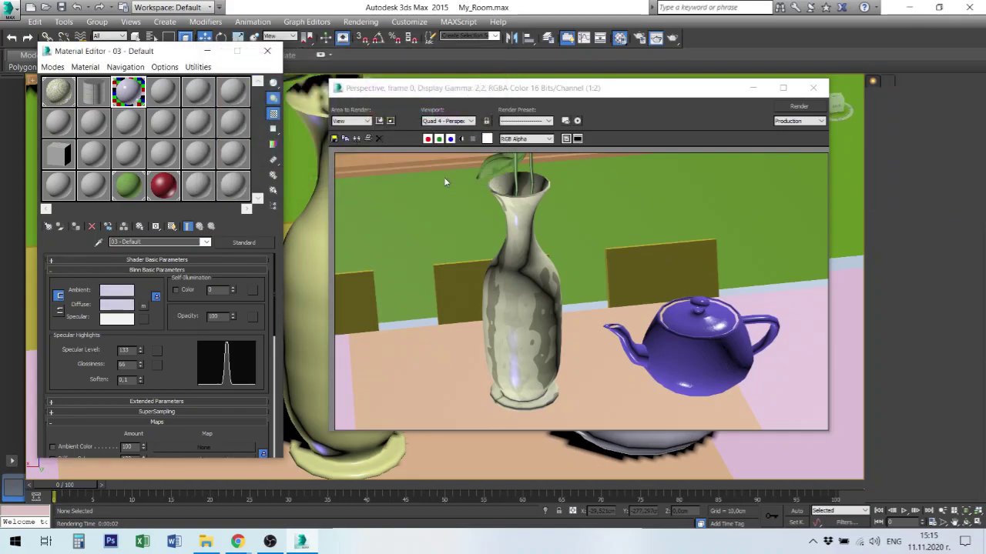
pyautogui.click(651, 43)
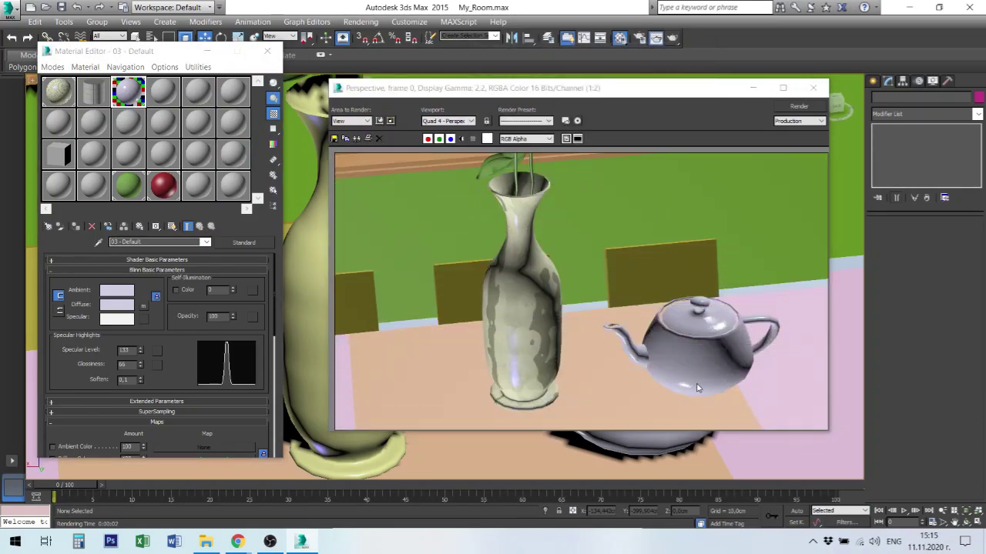
# Zoom and pan in on the teapot and render a close-up of its bumpy bark surface.
pyautogui.click(813, 90)
pyautogui.scroll(5, 671, 399)
pyautogui.moveTo(671, 398); pyautogui.dragTo(663, 324, button='middle')
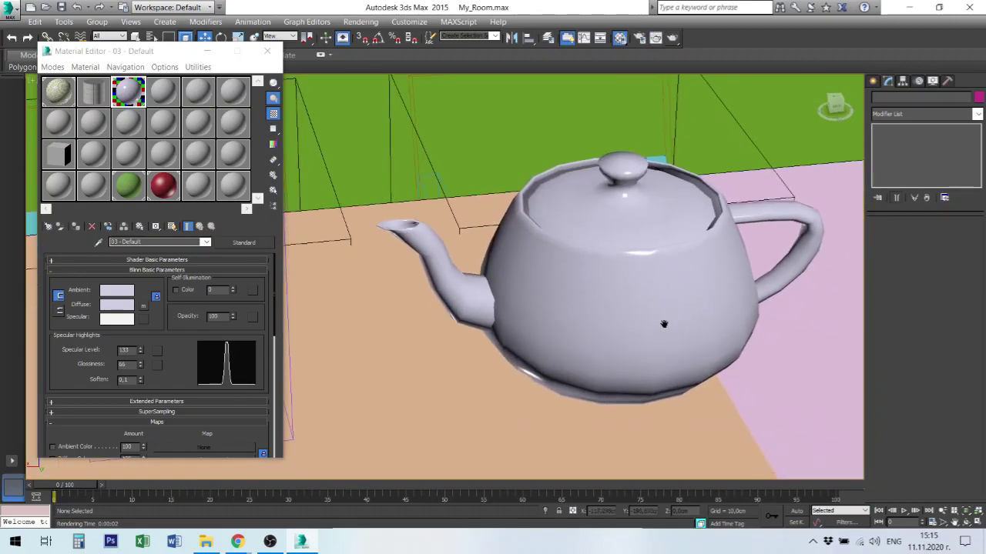
pyautogui.scroll(5, 660, 320)
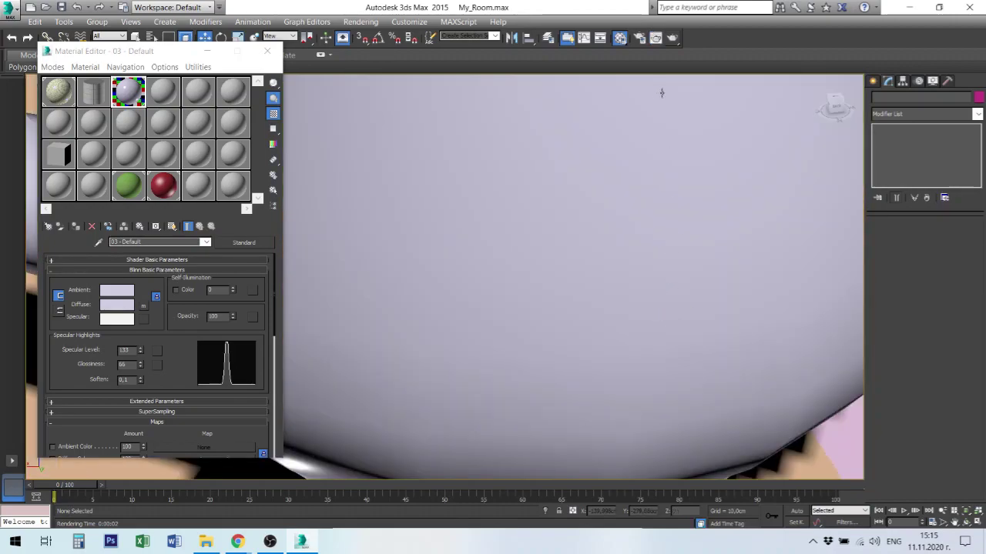
pyautogui.click(672, 38)
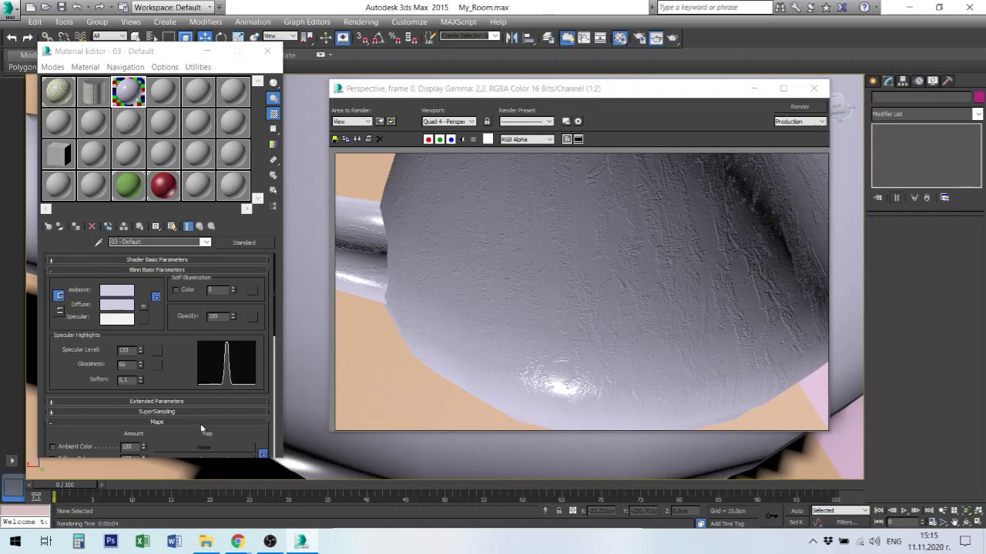
# Raise the teapot material's Bump amount to 50 in the Maps rollout and re-render the close-up.
pyautogui.moveTo(186, 432); pyautogui.dragTo(188, 278)
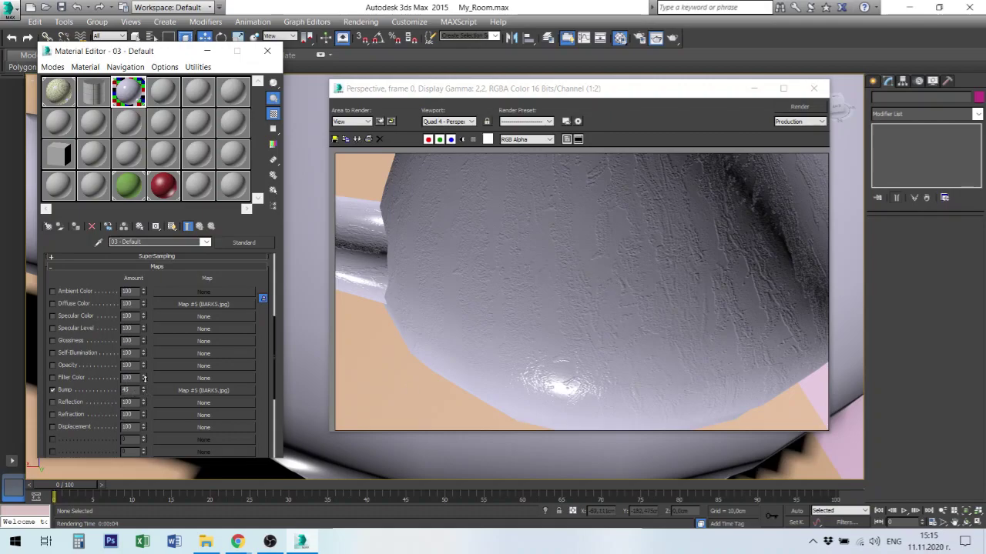
pyautogui.moveTo(154, 378); pyautogui.dragTo(154, 374)
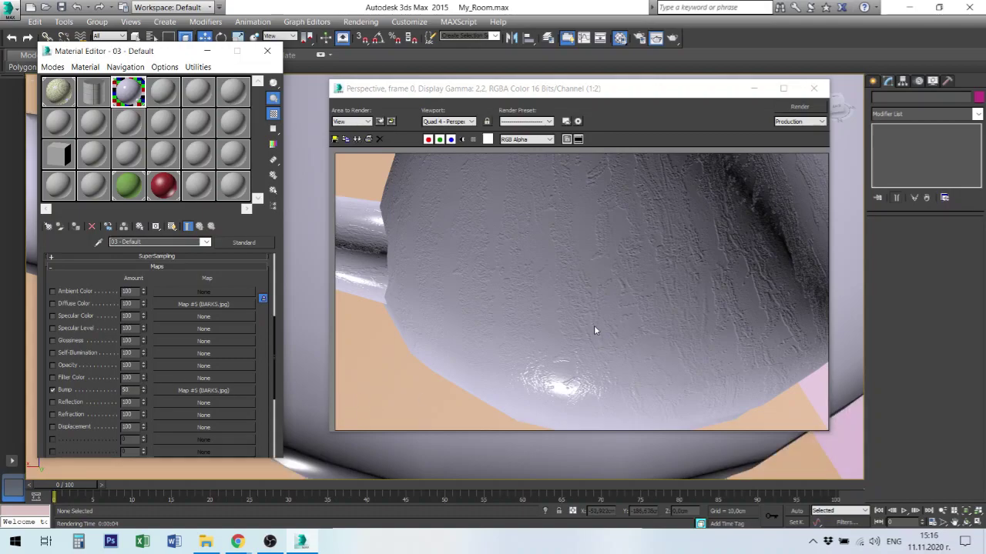
pyautogui.click(672, 37)
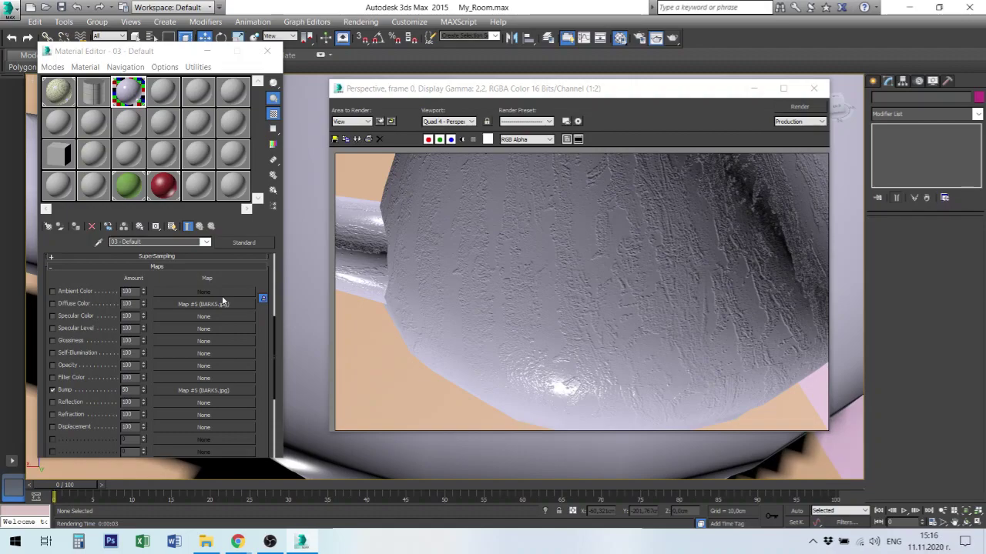
# Re-enable the bark Diffuse Color map, lower Bump to 30, and re-render the close-up.
pyautogui.click(51, 304)
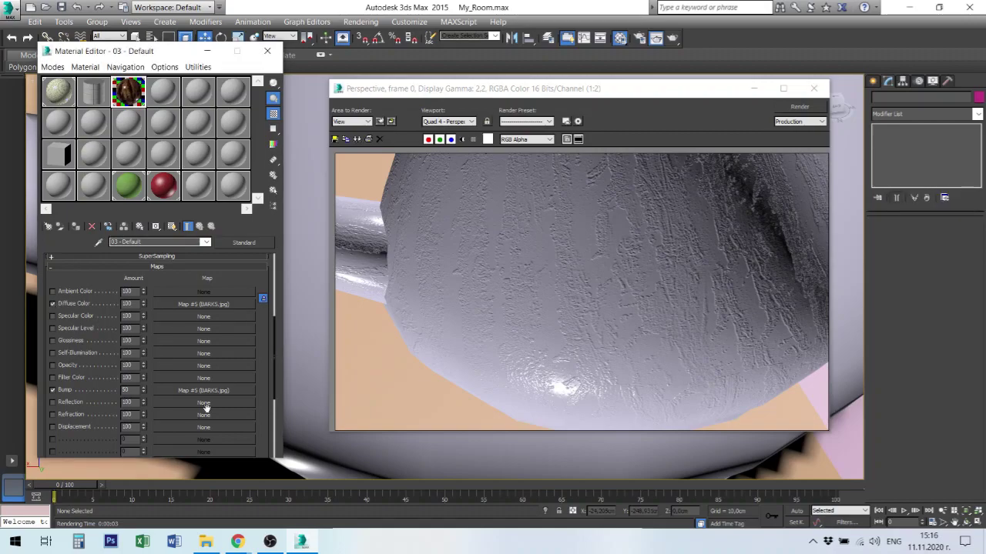
pyautogui.click(672, 40)
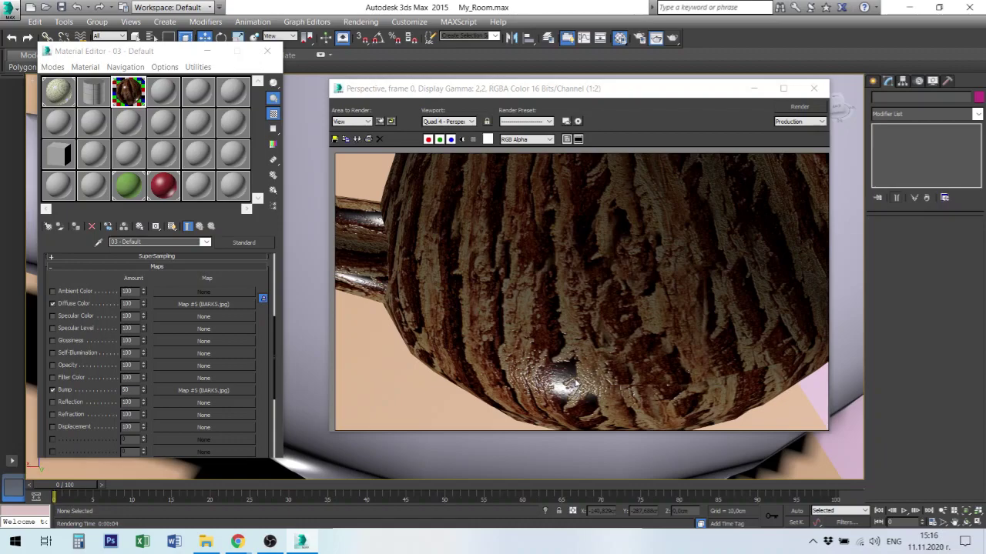
pyautogui.doubleClick(127, 390)
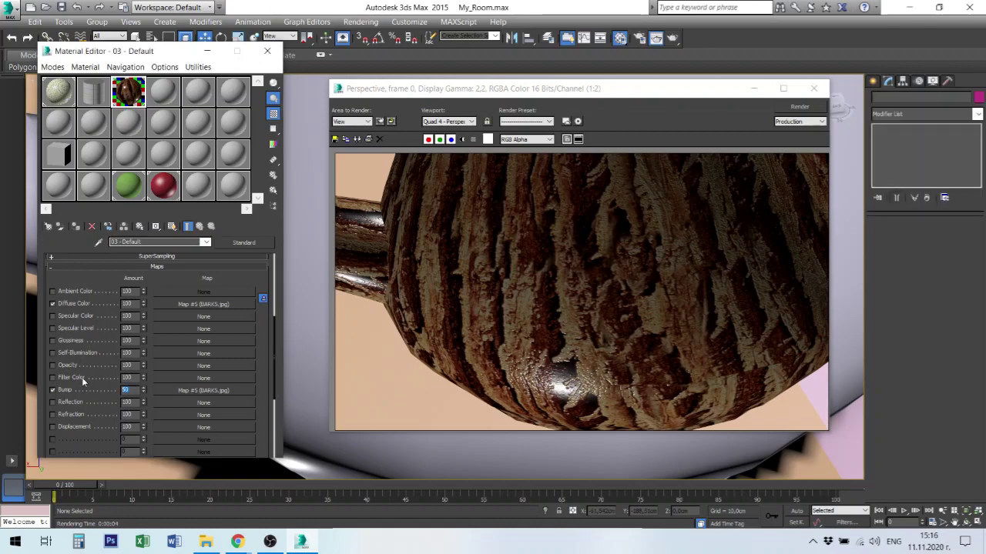
pyautogui.write('30')
pyautogui.press('Return')
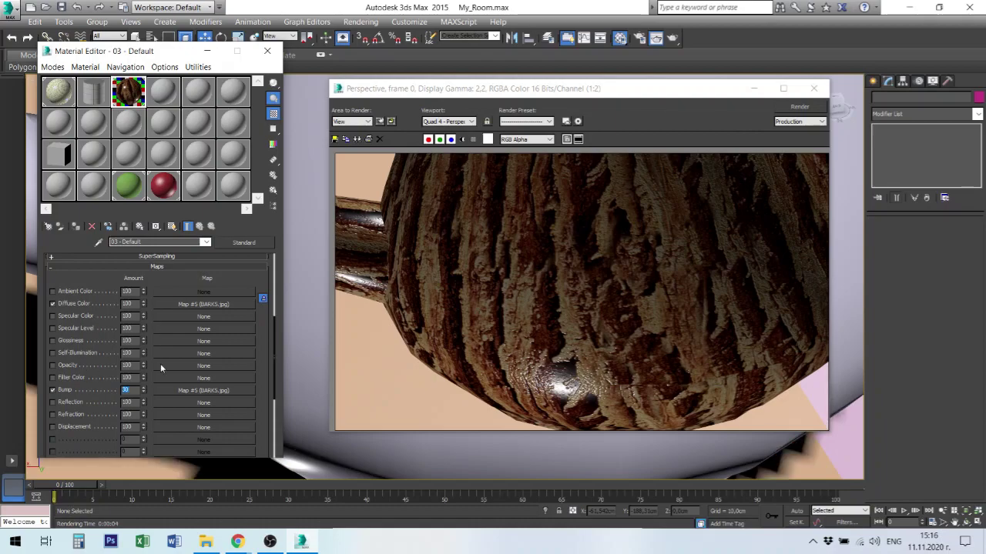
pyautogui.click(673, 38)
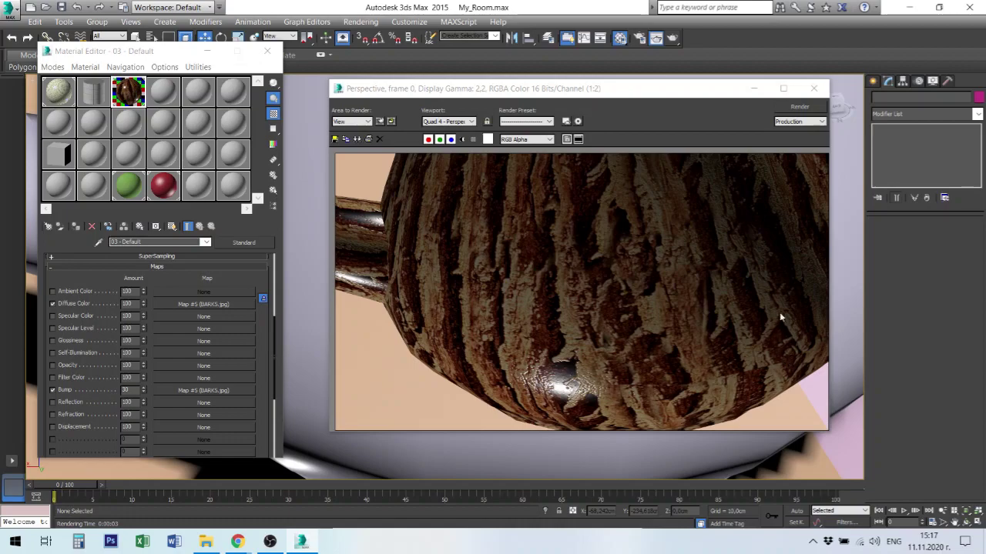
# Reframe the perspective view to include the vase, render it, then close the render window.
pyautogui.click(850, 256)
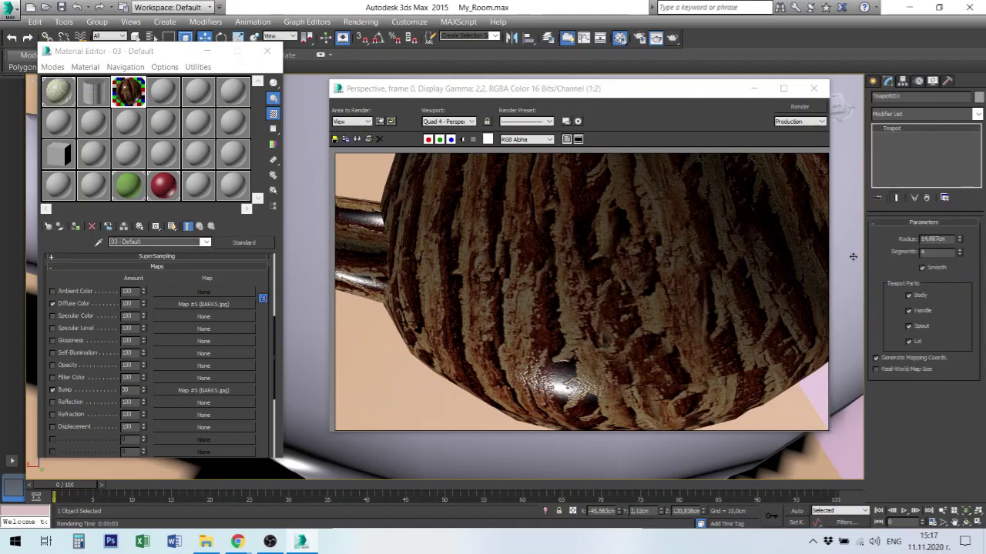
pyautogui.scroll(-3, 852, 256)
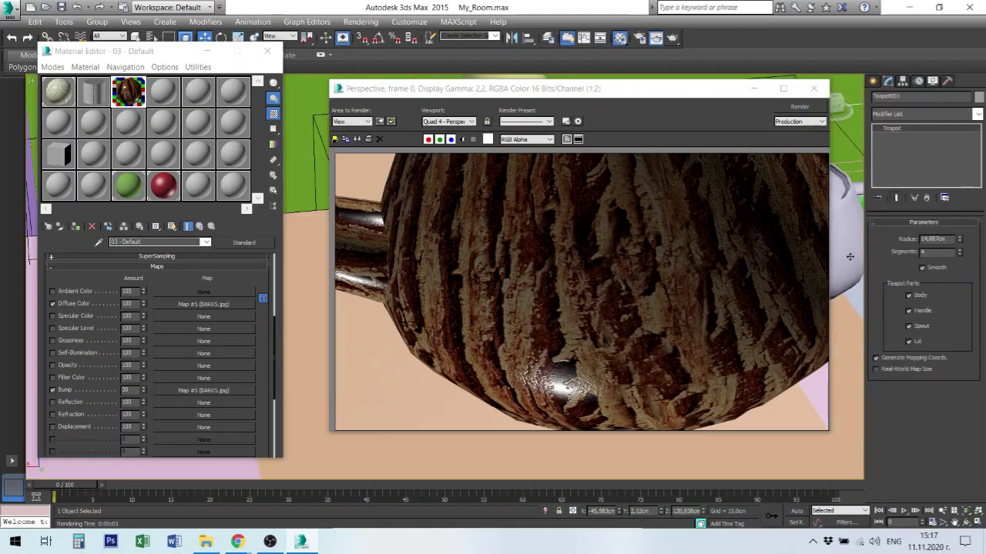
pyautogui.moveTo(850, 257); pyautogui.dragTo(625, 337, button='middle')
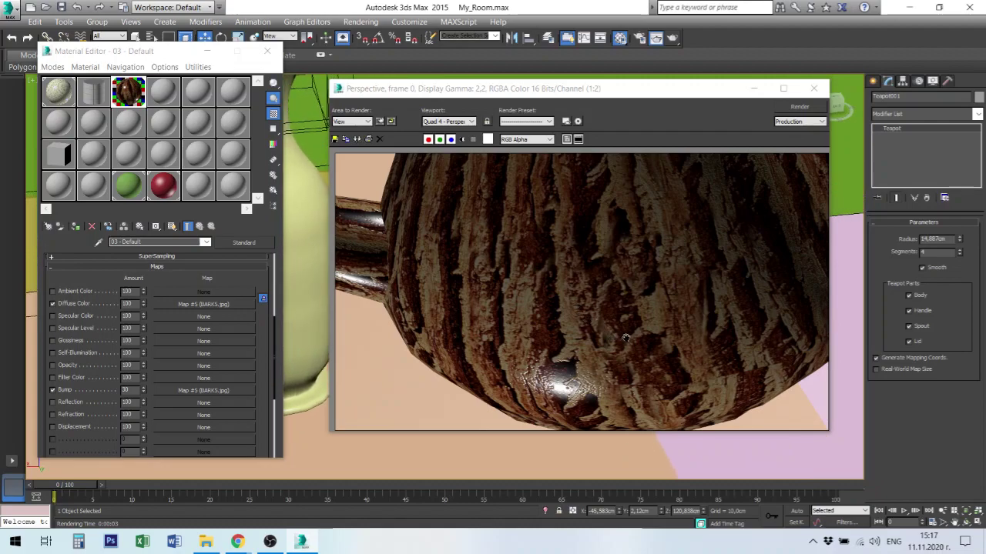
pyautogui.click(671, 37)
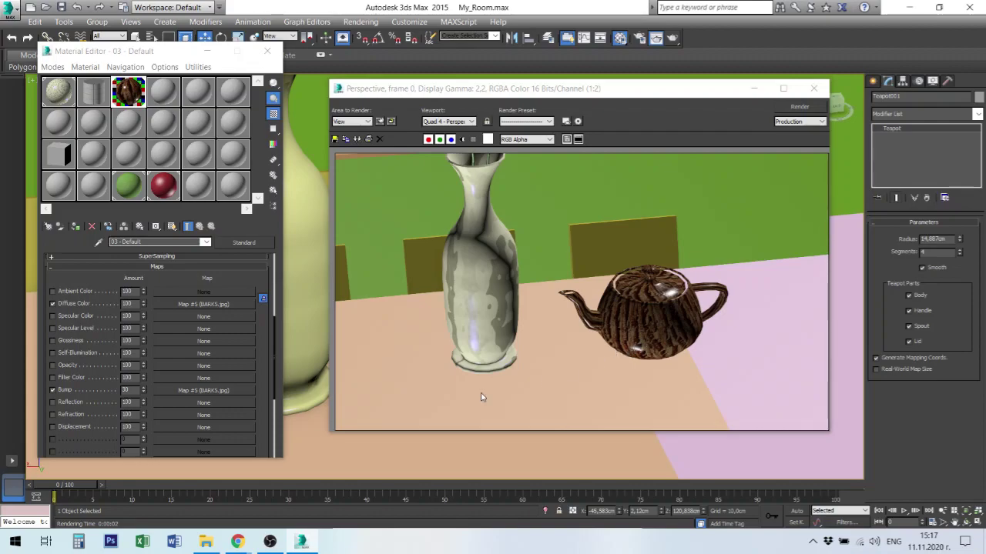
pyautogui.click(487, 309)
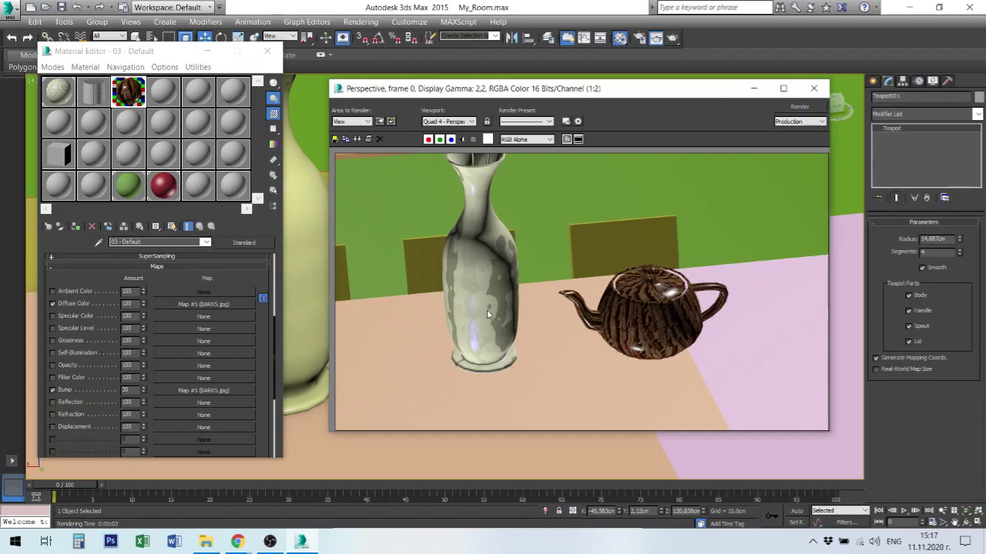
pyautogui.click(813, 88)
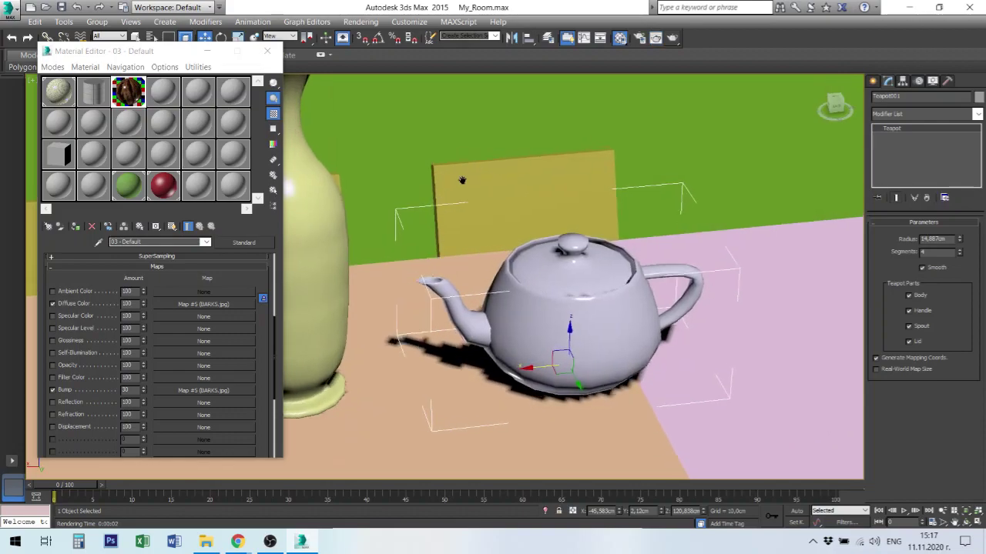
# Select the vase and inspect its 01 - Default material's Marble diffuse map in the Material/Map Navigator.
pyautogui.moveTo(462, 176); pyautogui.dragTo(468, 194, button='middle')
pyautogui.click(332, 268)
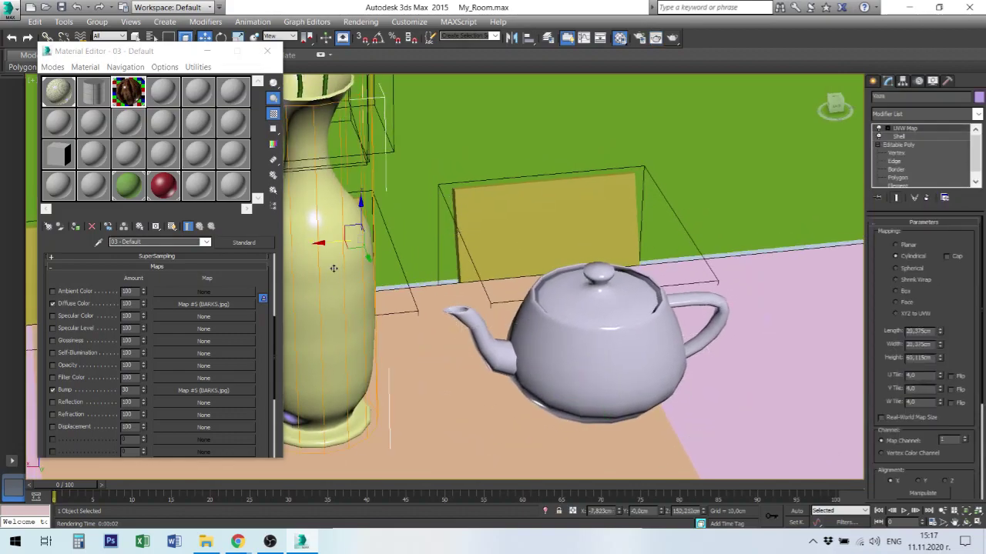
pyautogui.click(67, 91)
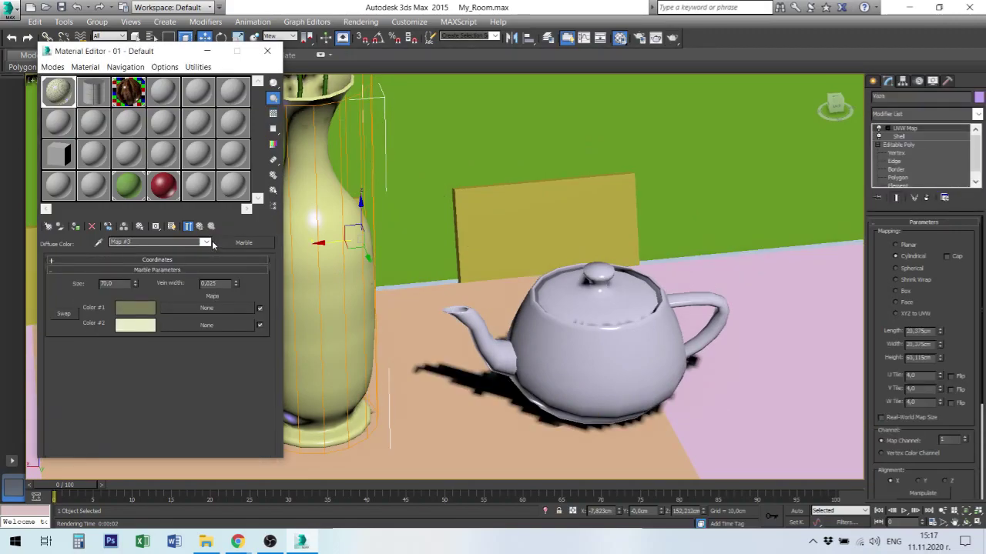
pyautogui.click(207, 242)
pyautogui.click(206, 242)
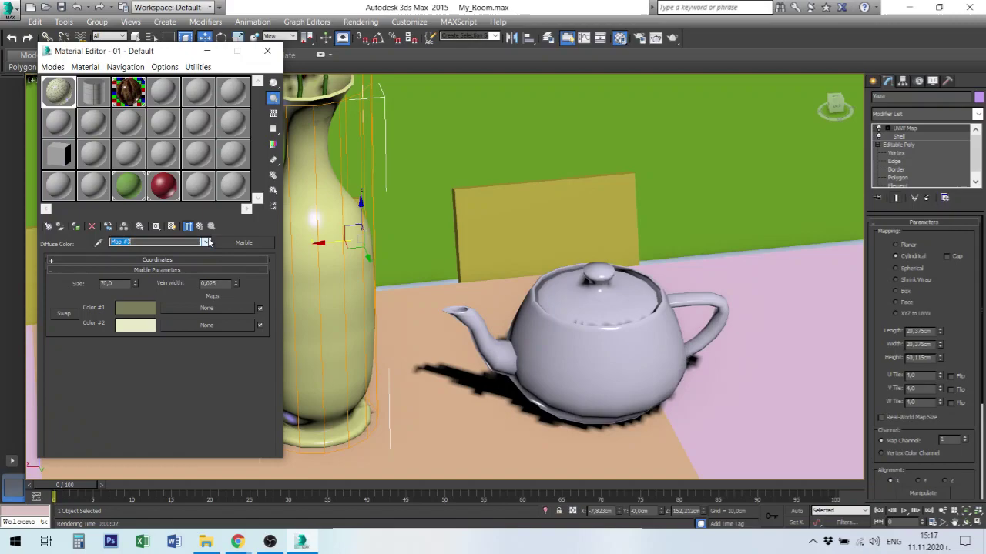
pyautogui.click(273, 207)
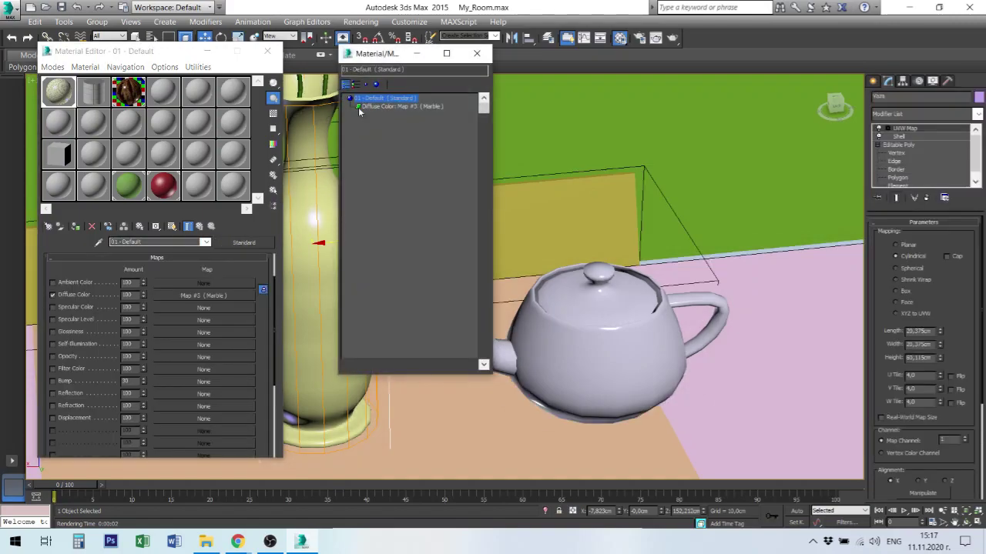
pyautogui.click(389, 108)
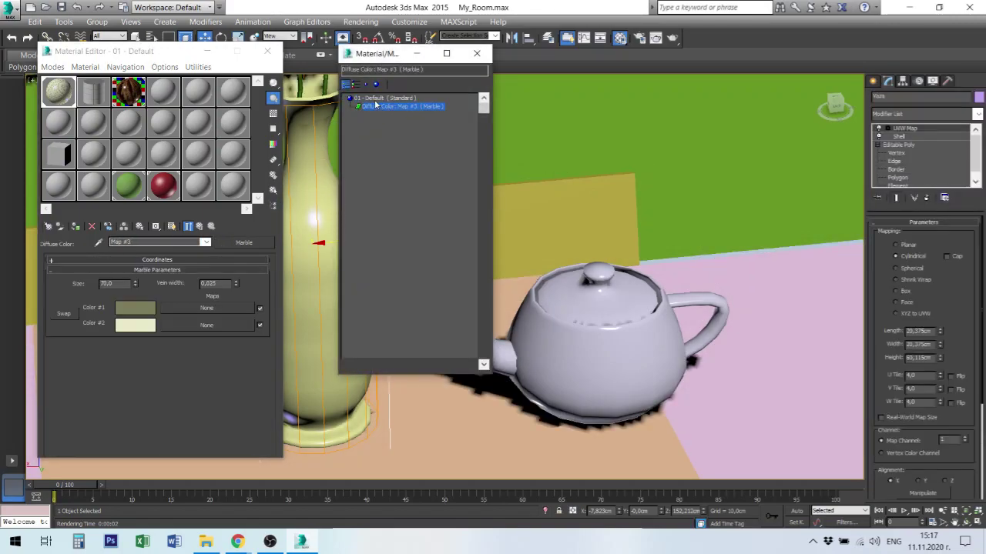
pyautogui.click(379, 97)
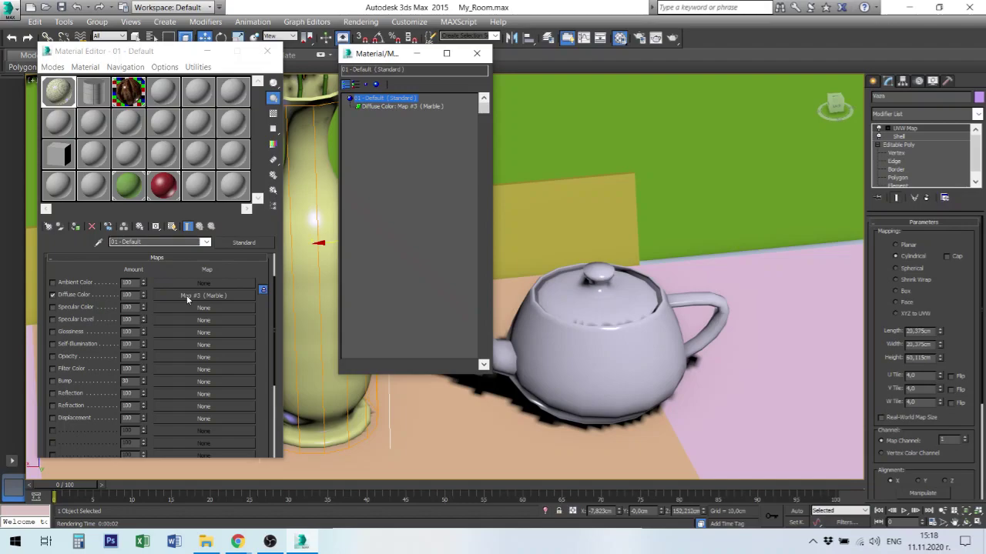
# Instance Marble Map #3 into the vase's Reflection slot and render.
pyautogui.moveTo(186, 295); pyautogui.dragTo(176, 395)
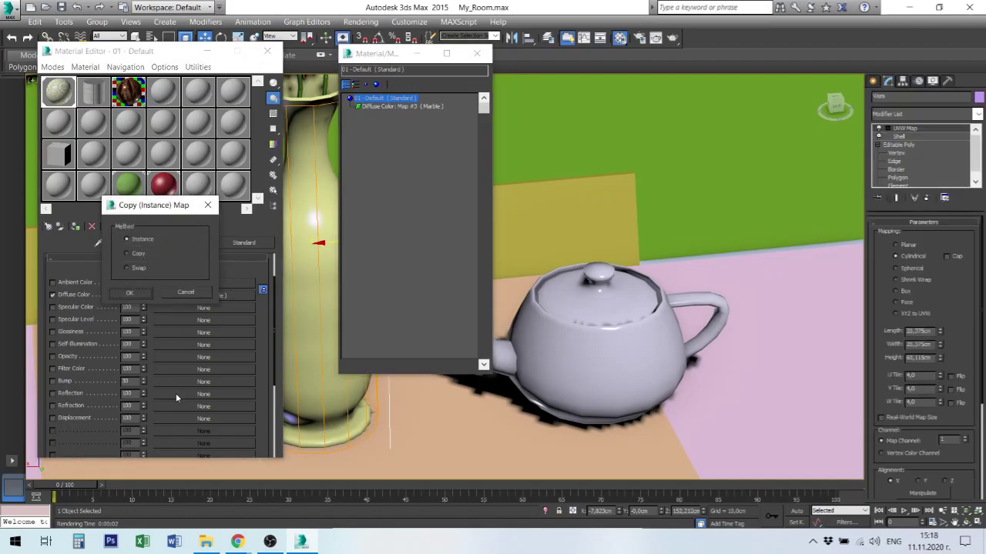
pyautogui.click(130, 292)
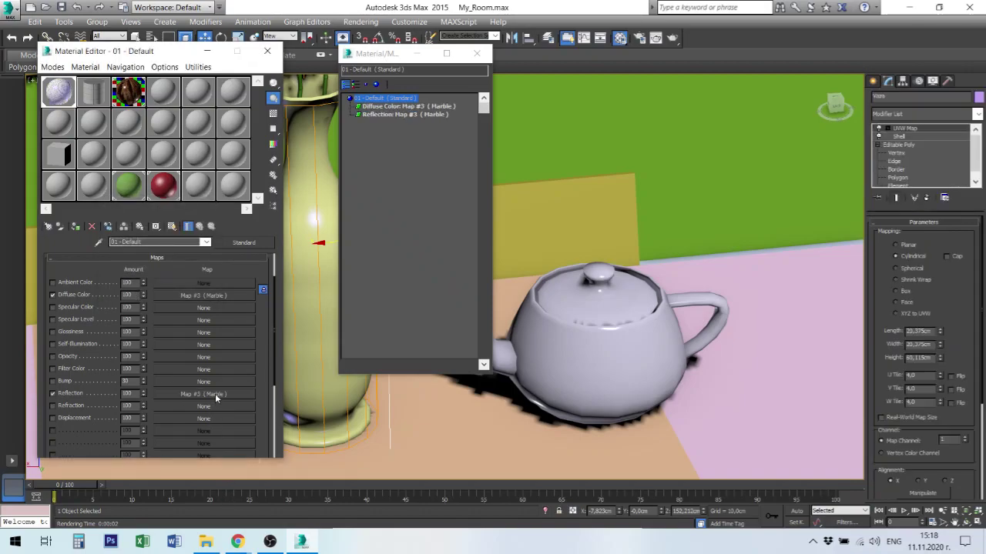
pyautogui.moveTo(213, 395); pyautogui.dragTo(215, 402)
pyautogui.click(672, 39)
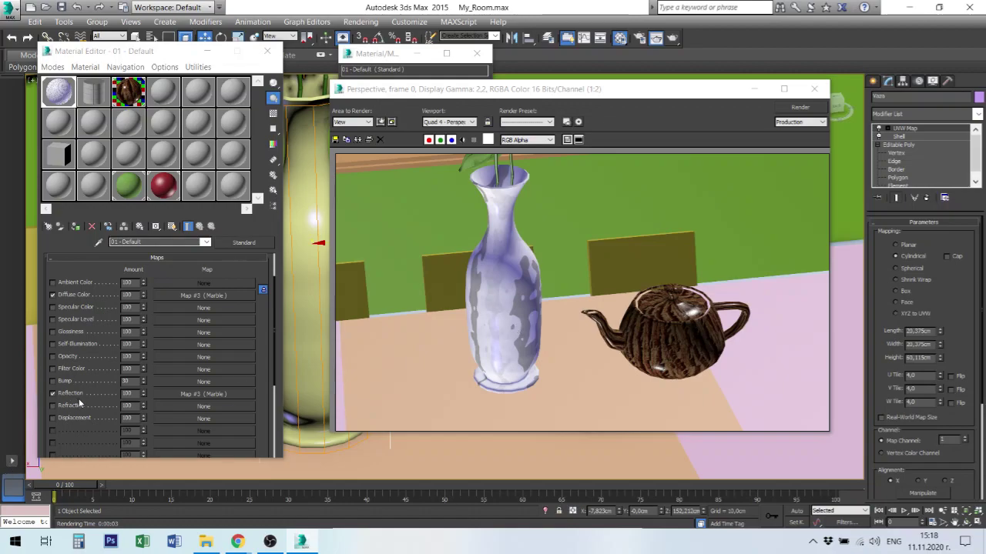
# Uncheck Reflection and instance Marble Map #3 into the Refraction slot.
pyautogui.click(54, 393)
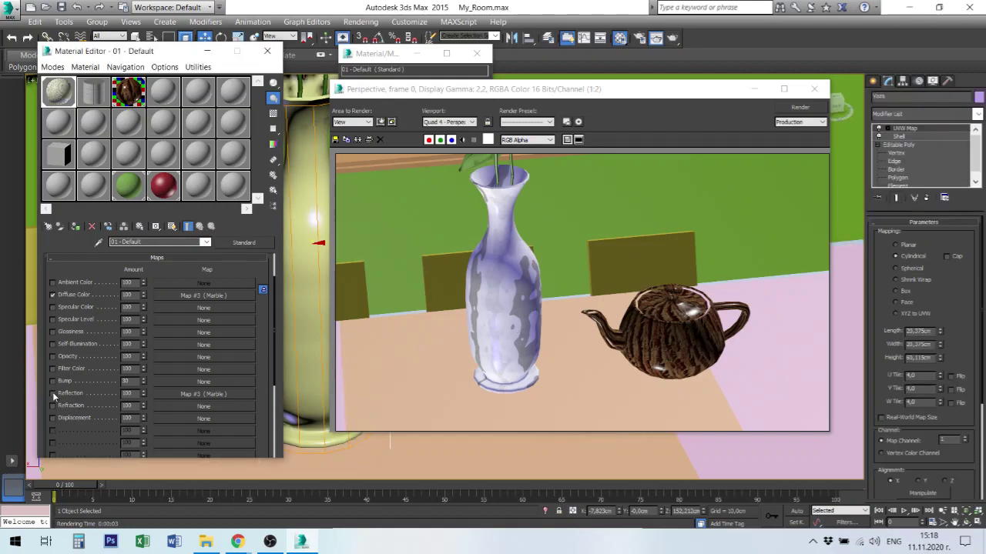
pyautogui.moveTo(220, 395); pyautogui.dragTo(215, 406)
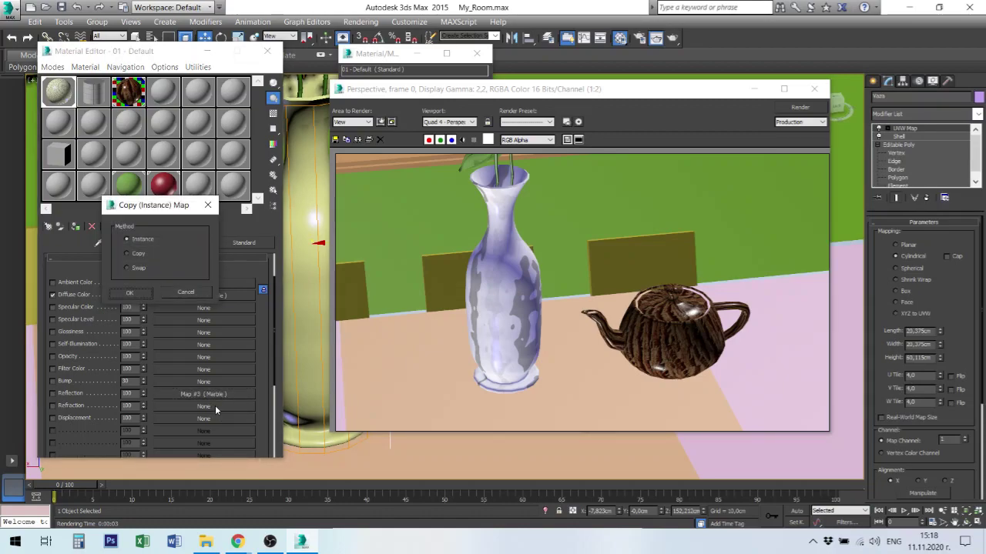
pyautogui.click(134, 292)
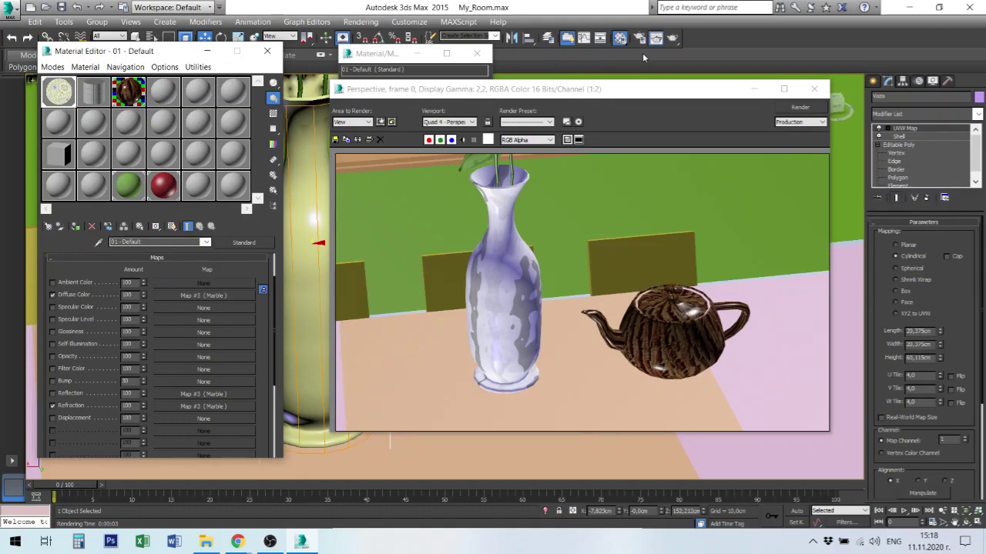
# Render the perspective view showing the marbled, refracting vase beside the bark teapot.
pyautogui.click(673, 39)
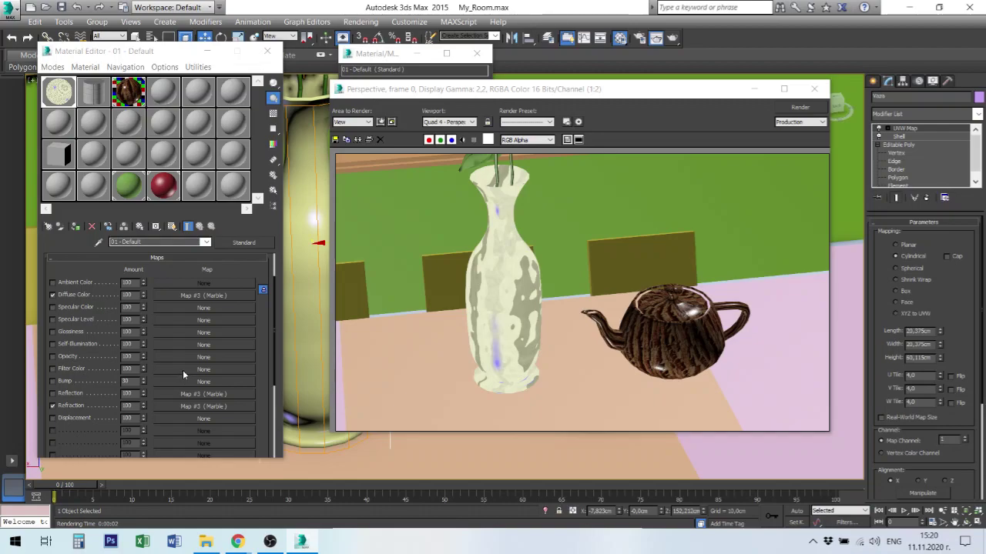
# Enable the Opacity channel, switch off the Marble diffuse map, and re-render the vase.
pyautogui.click(52, 357)
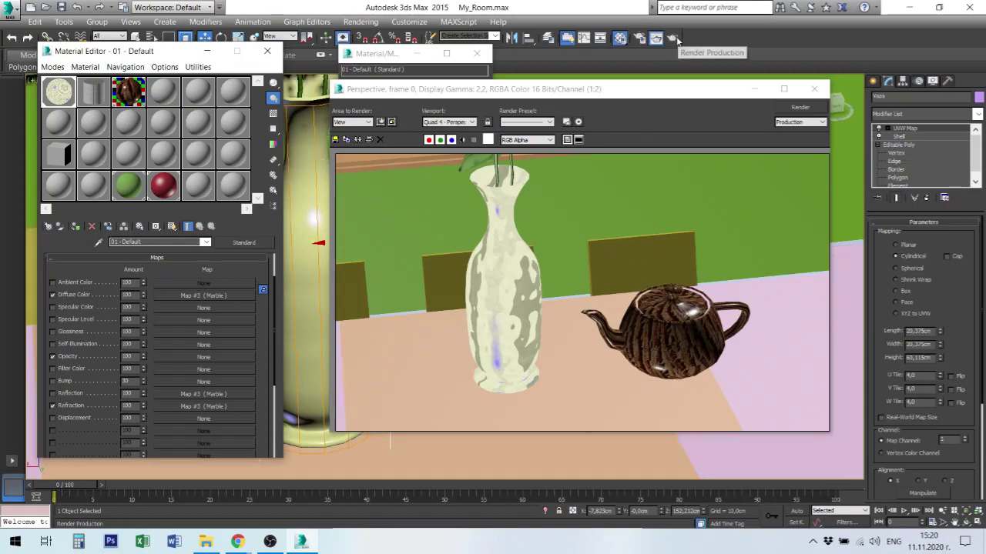
pyautogui.click(674, 38)
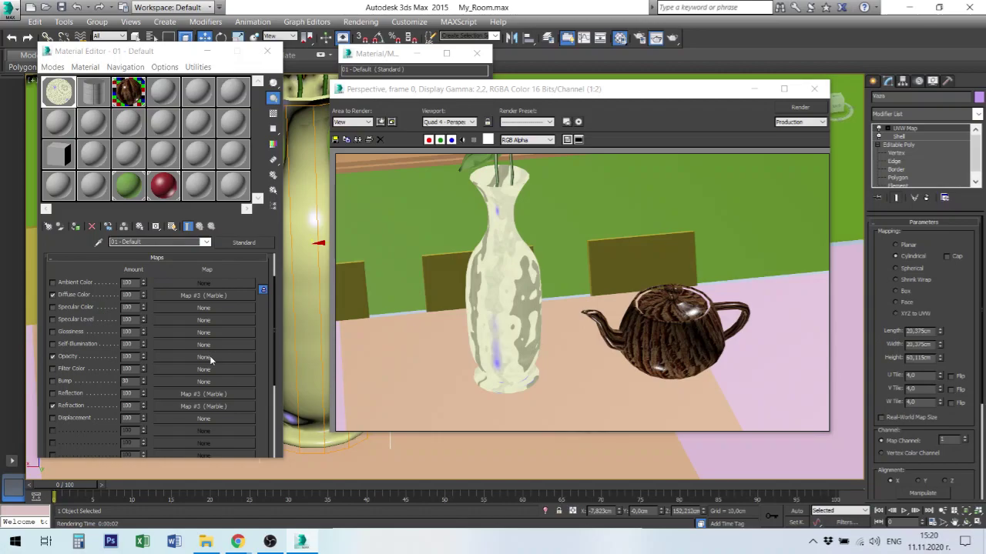
pyautogui.click(54, 405)
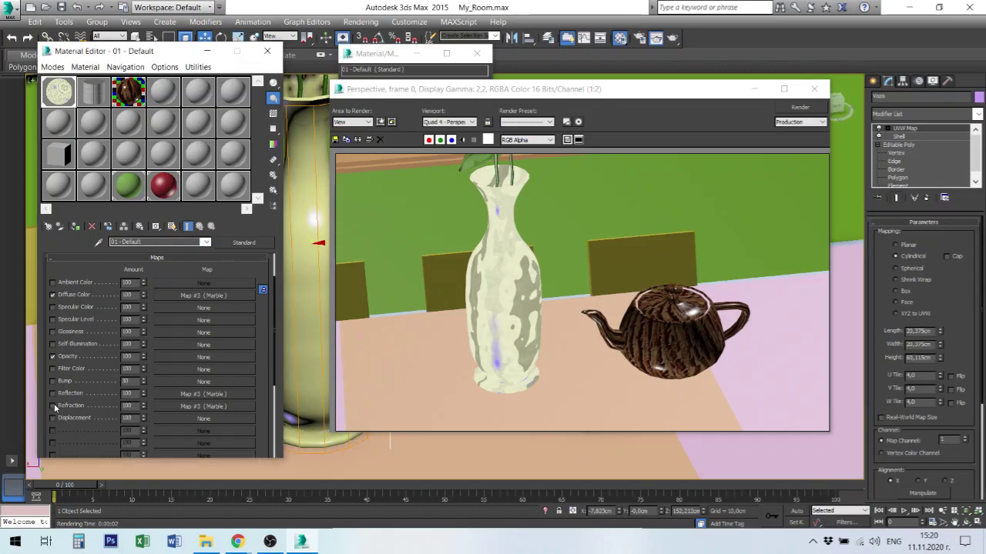
pyautogui.click(52, 295)
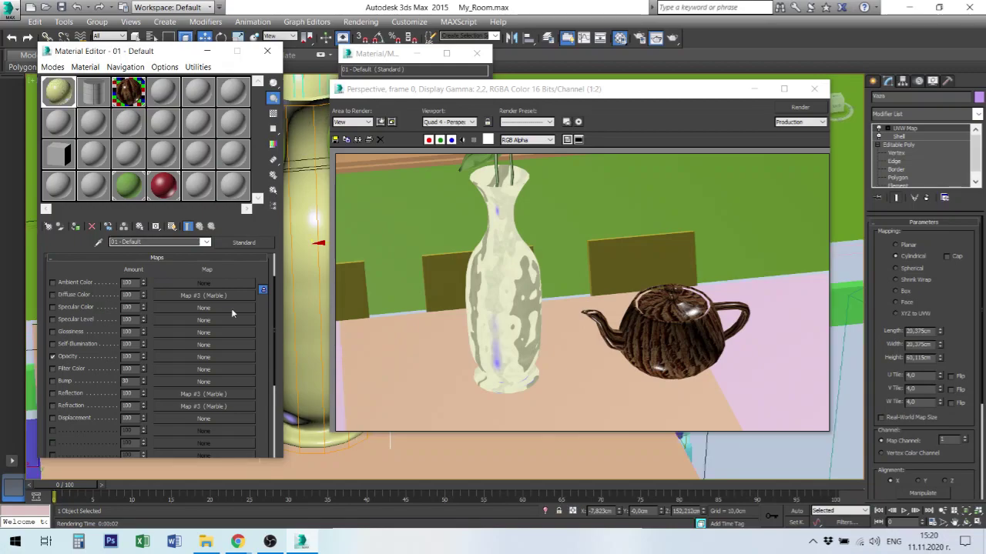
pyautogui.click(674, 37)
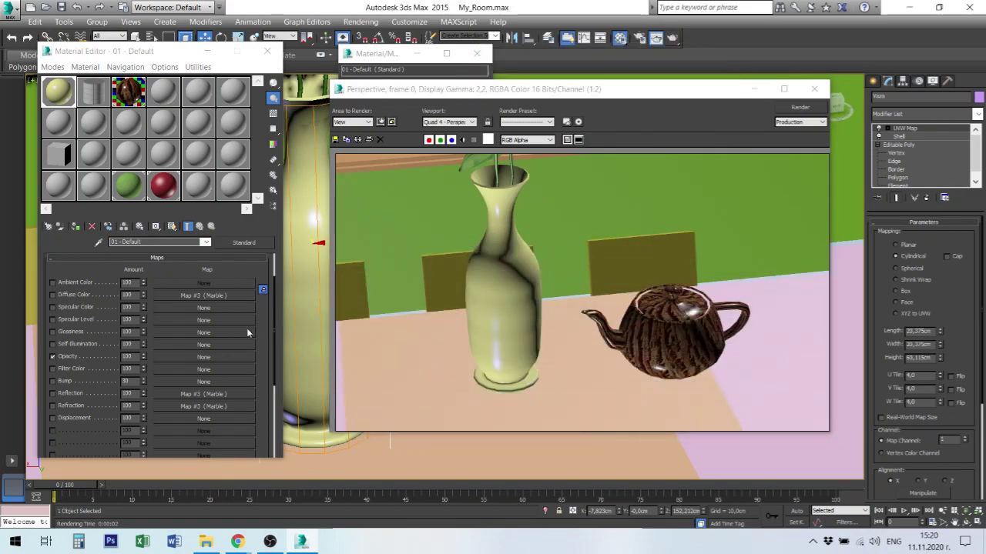
# Instance Marble Map #3 into the Opacity slot and render the vase.
pyautogui.moveTo(198, 296)
pyautogui.mouseDown()
pyautogui.moveTo(187, 329)
pyautogui.moveTo(195, 356)
pyautogui.mouseUp()
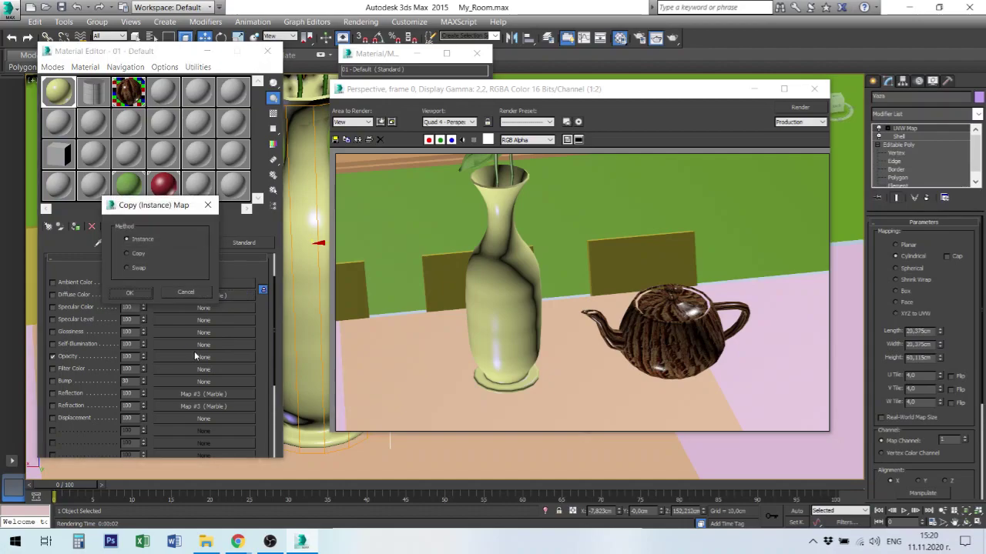
pyautogui.click(129, 292)
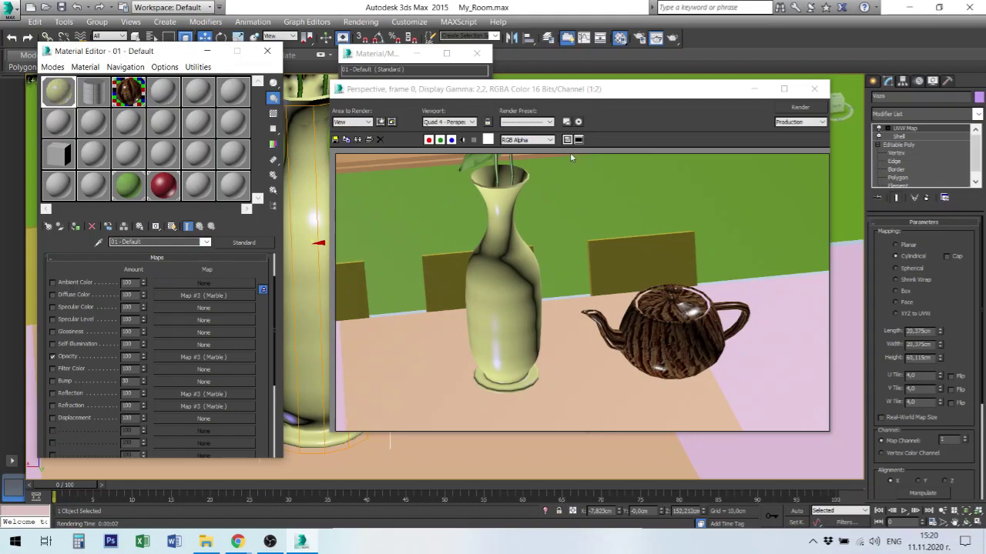
pyautogui.click(671, 37)
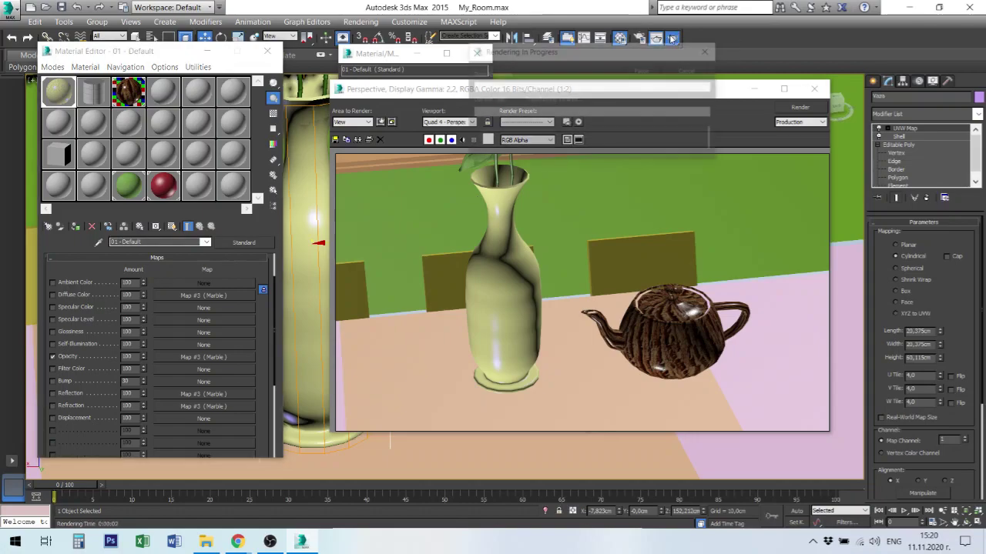